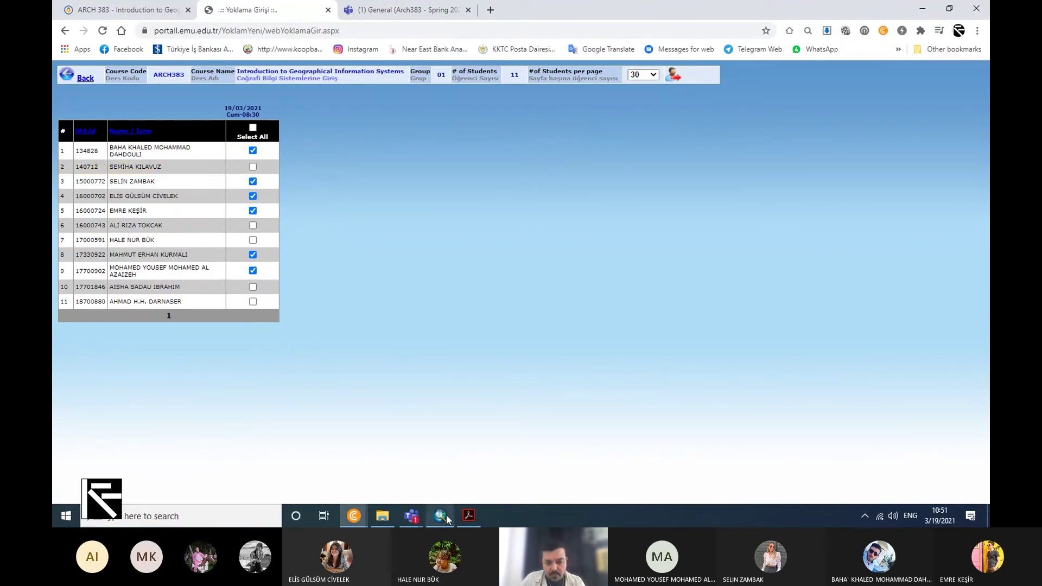
Check the participants in the Teams meeting and mark the students in rows 6 and 7 present in the browser's attendance list for 19/03/2021
mouse_move(417, 520)
left_click(477, 487)
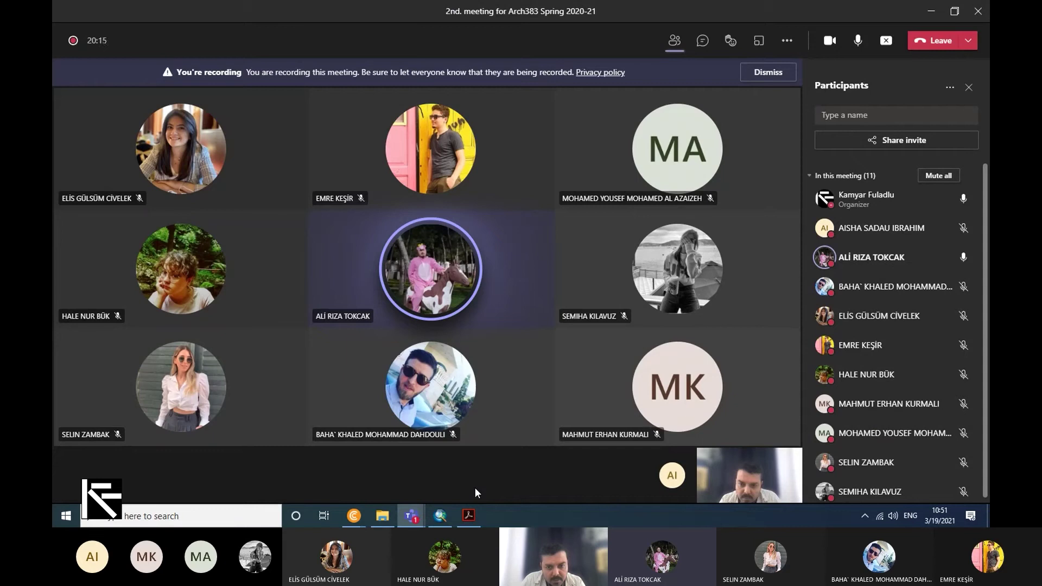
left_click(353, 515)
left_click(409, 500)
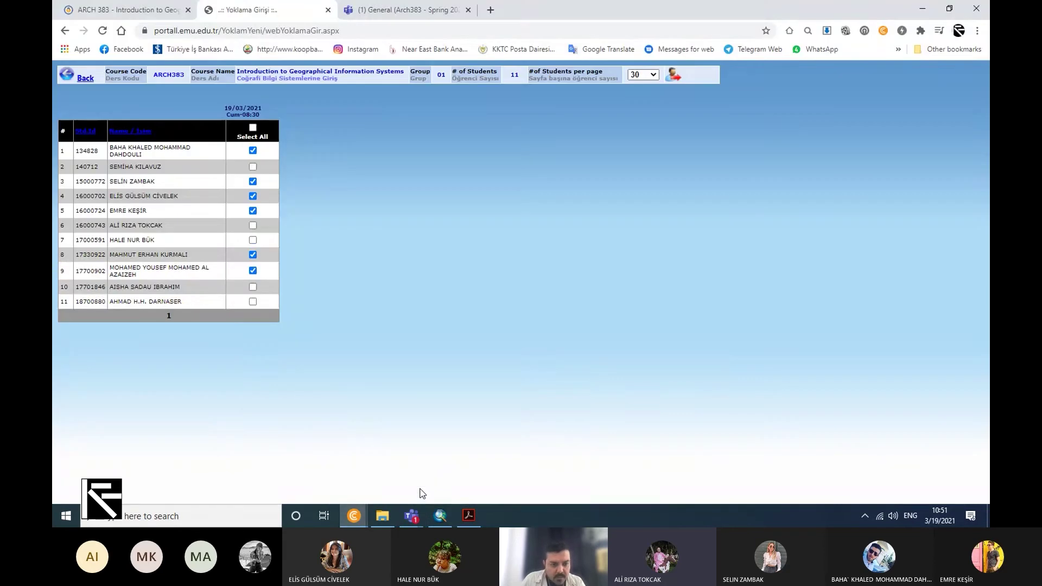
left_click(251, 226)
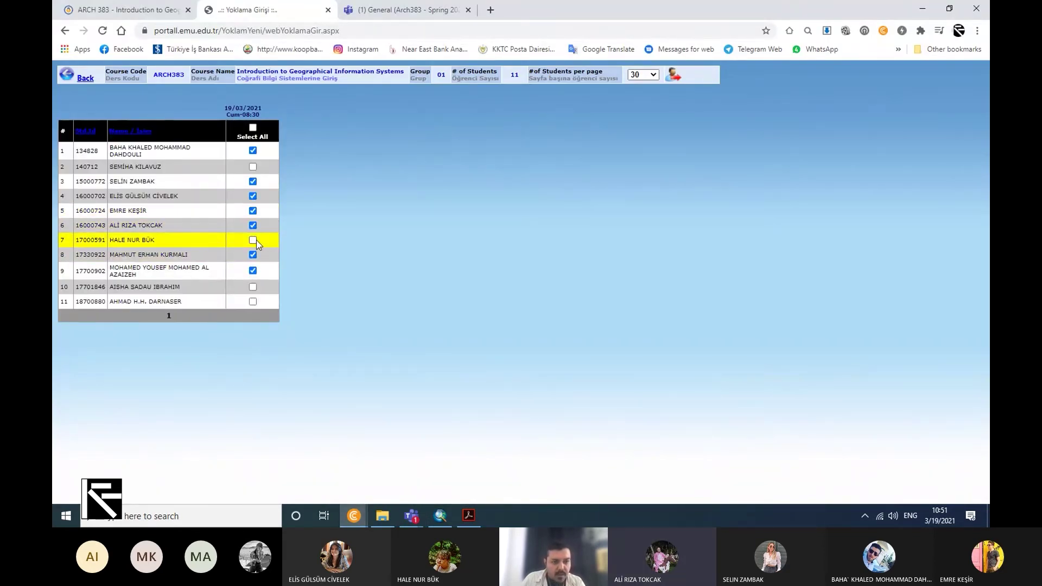
left_click(255, 240)
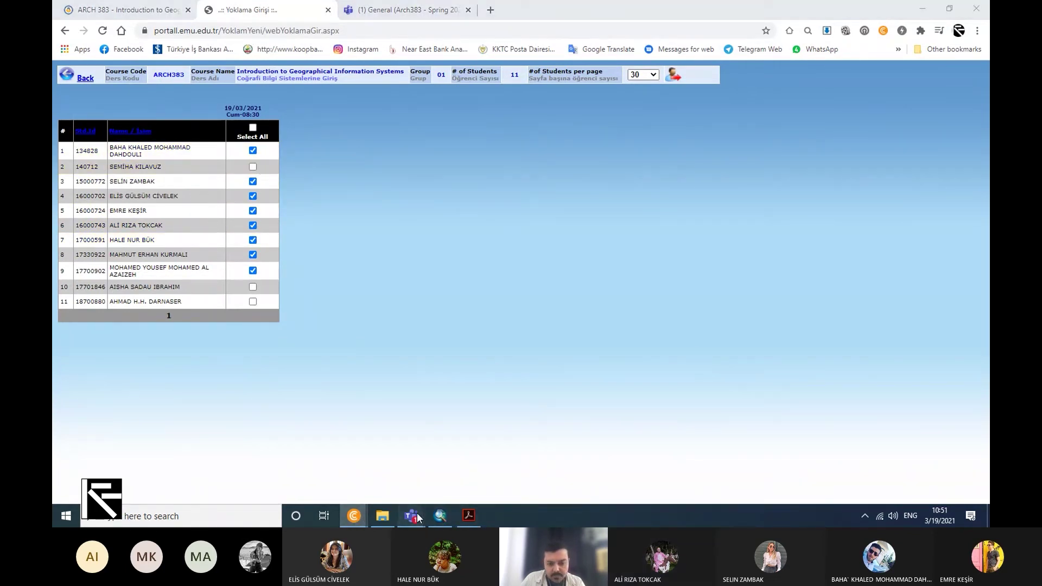
Check the Teams meeting participants against the attendance list again and mark the student in row 10 present
mouse_move(413, 513)
left_click(468, 490)
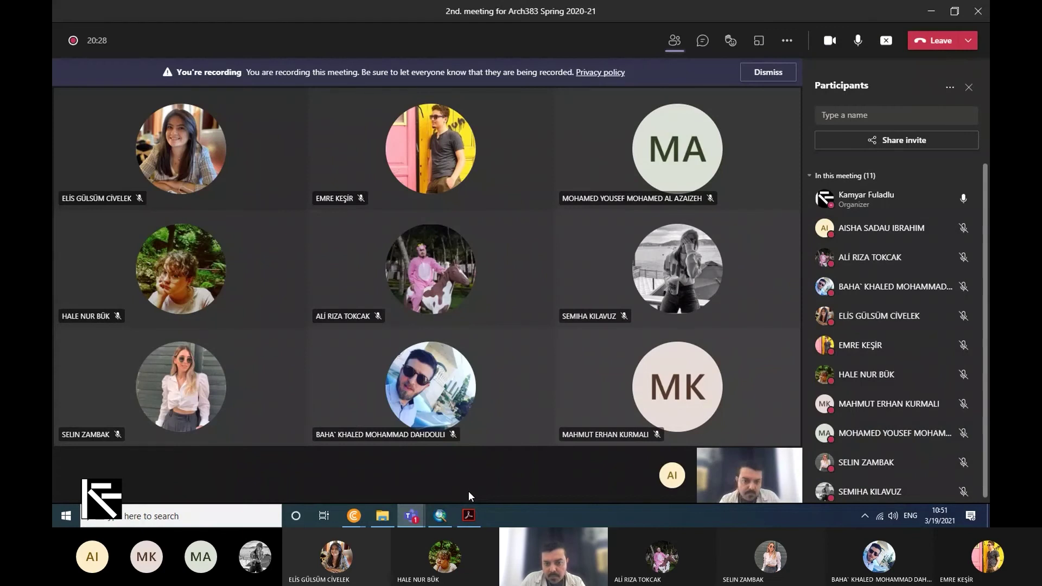
mouse_move(404, 521)
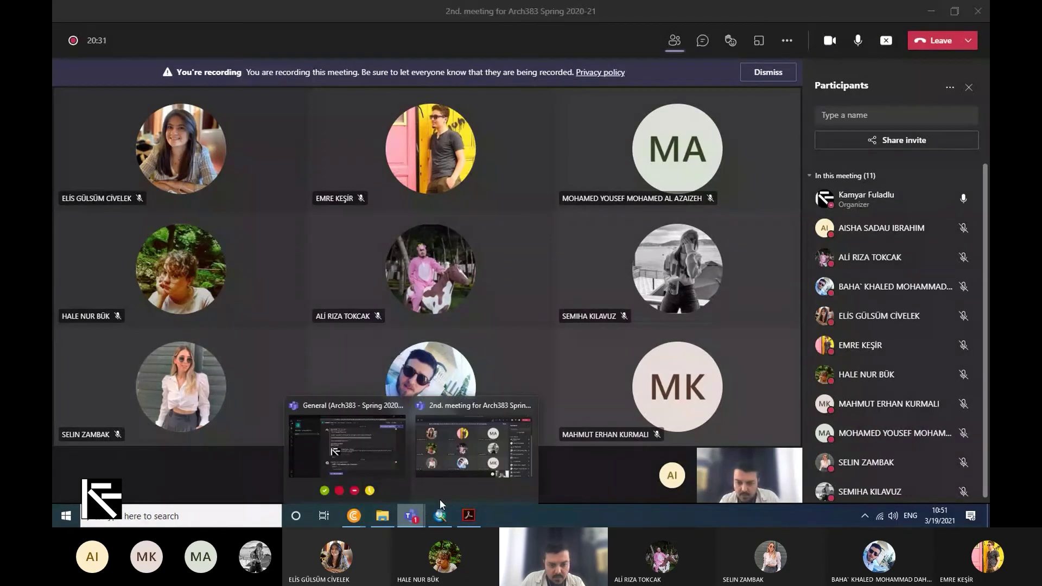
left_click(460, 489)
mouse_move(353, 515)
left_click(426, 496)
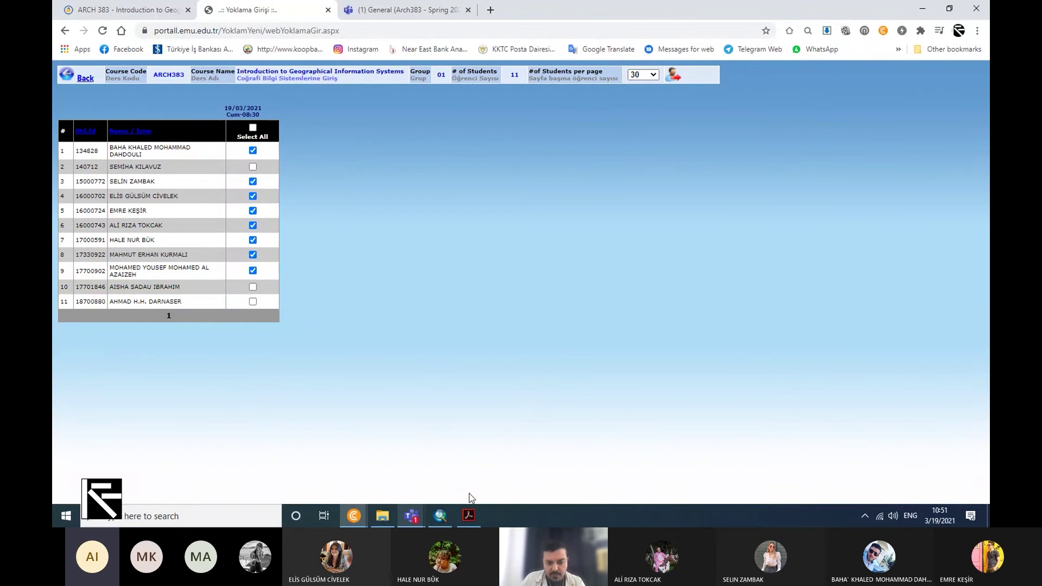
left_click(440, 515)
mouse_move(411, 515)
left_click(469, 480)
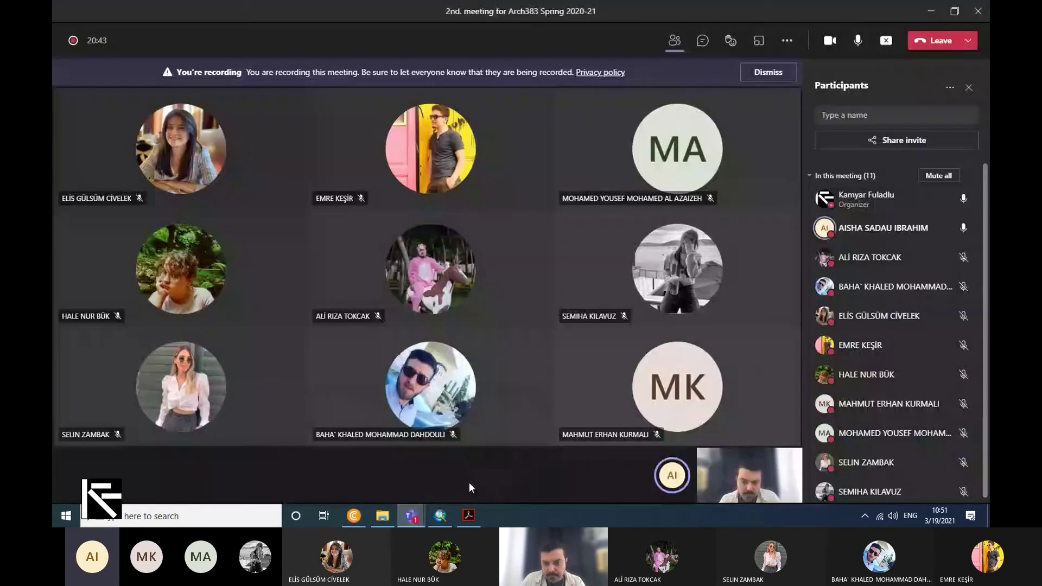
left_click(409, 514)
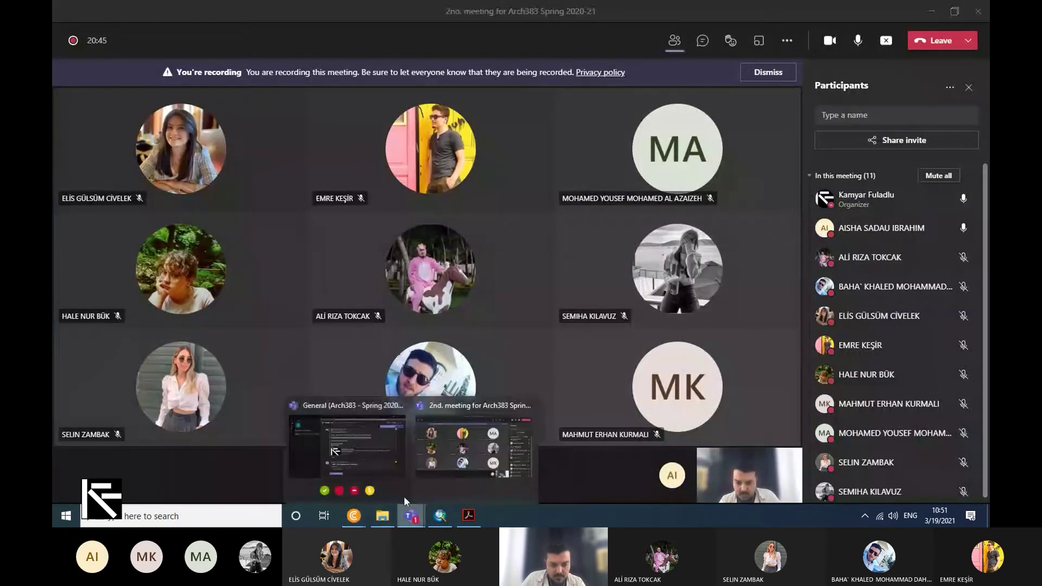
mouse_move(354, 515)
left_click(428, 491)
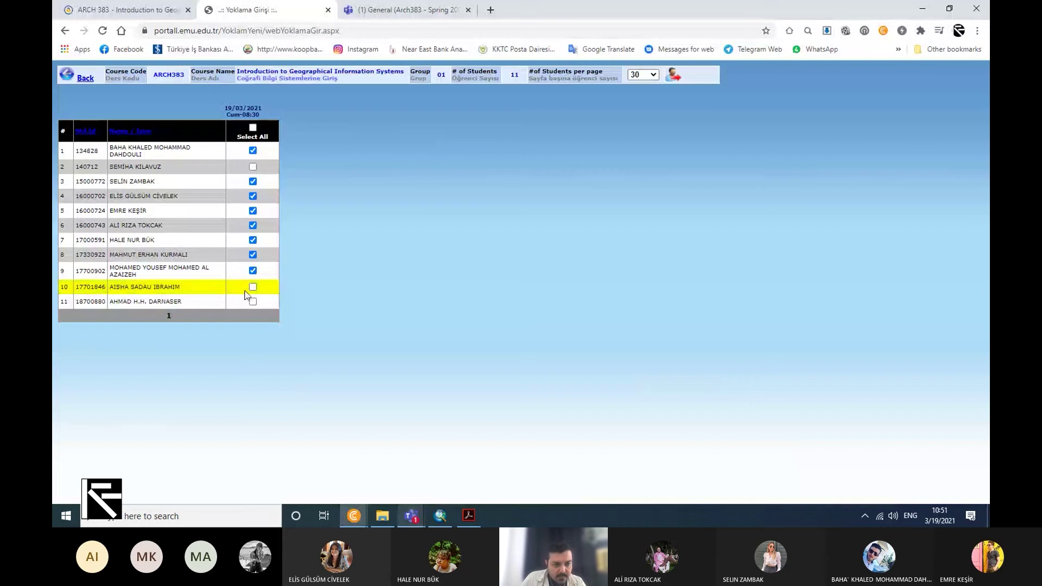
left_click(253, 287)
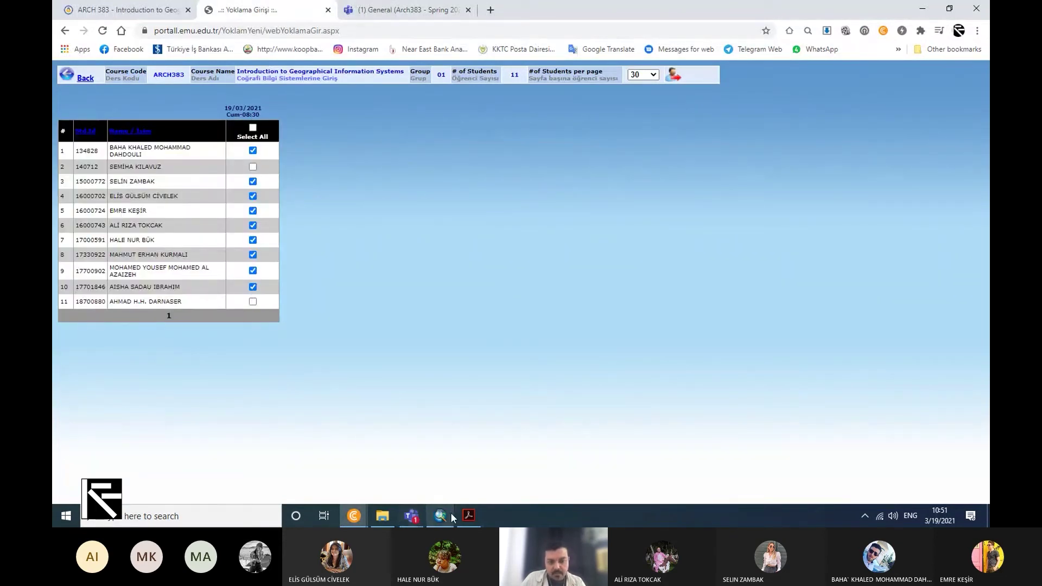
Switch to the Teams meeting and to Acrobat, and review the questions in the GIS brainstorm assignment form at 75% zoom
left_click(415, 515)
left_click(462, 487)
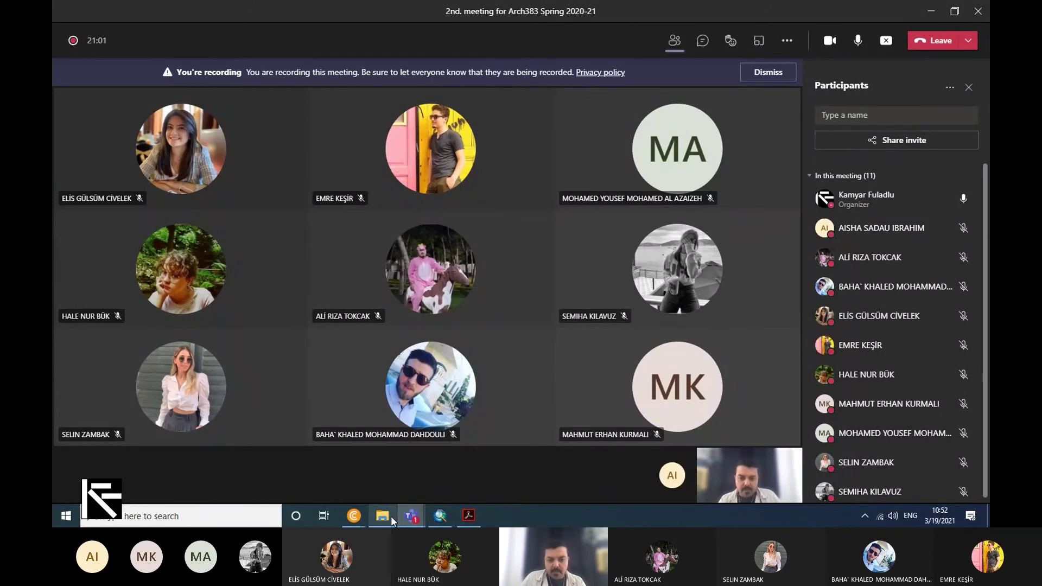
left_click(468, 515)
scroll(519, 425, "up", 2)
scroll(519, 426, "up", 2)
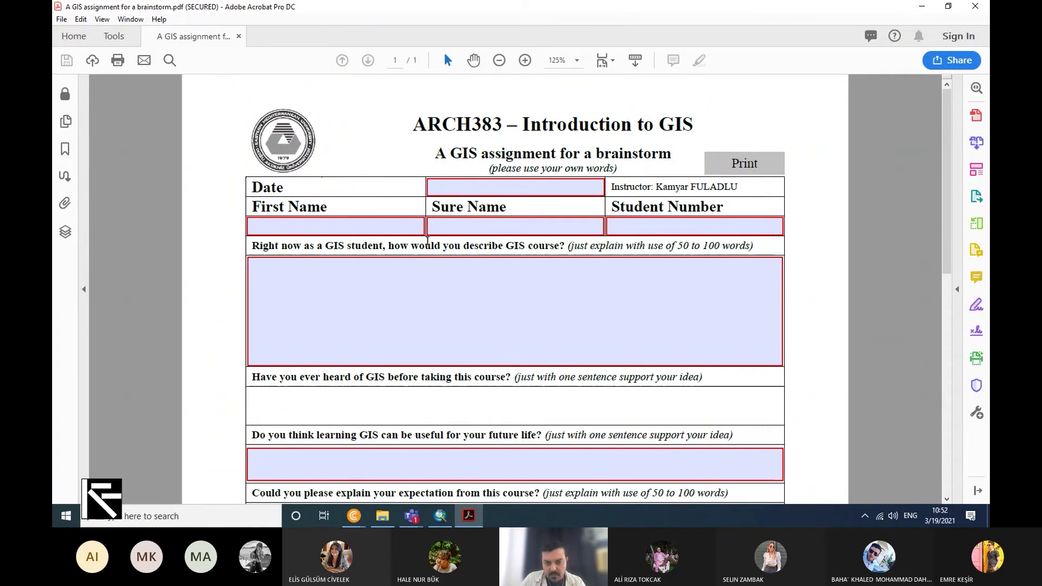
left_click(926, 522)
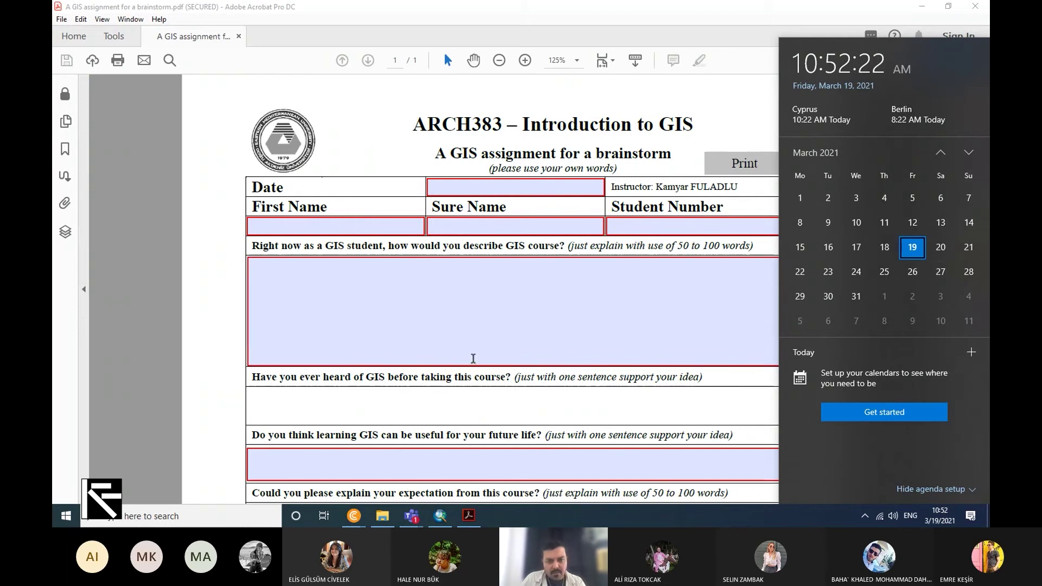
left_click(473, 358)
scroll(461, 272, "down", 8)
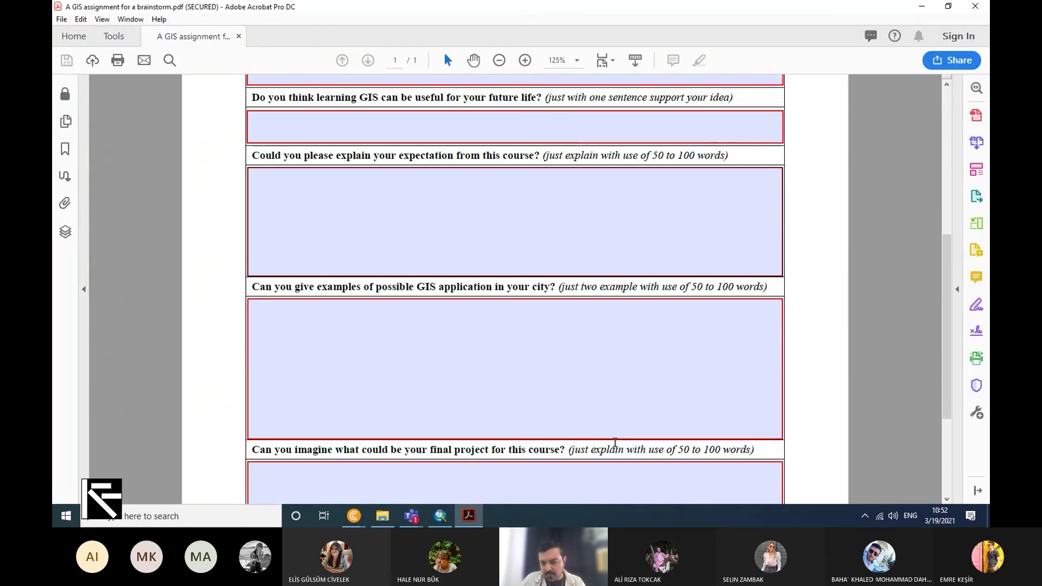
scroll(614, 442, "down", 3)
scroll(614, 445, "up", 5)
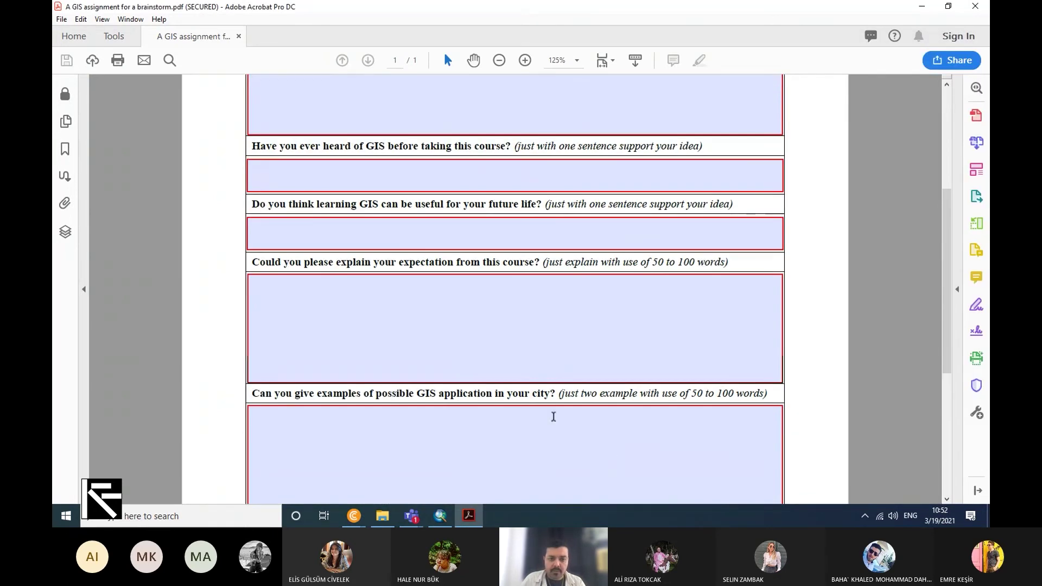
scroll(553, 417, "down", 2)
scroll(532, 398, "down", 1)
scroll(533, 398, "up", 1)
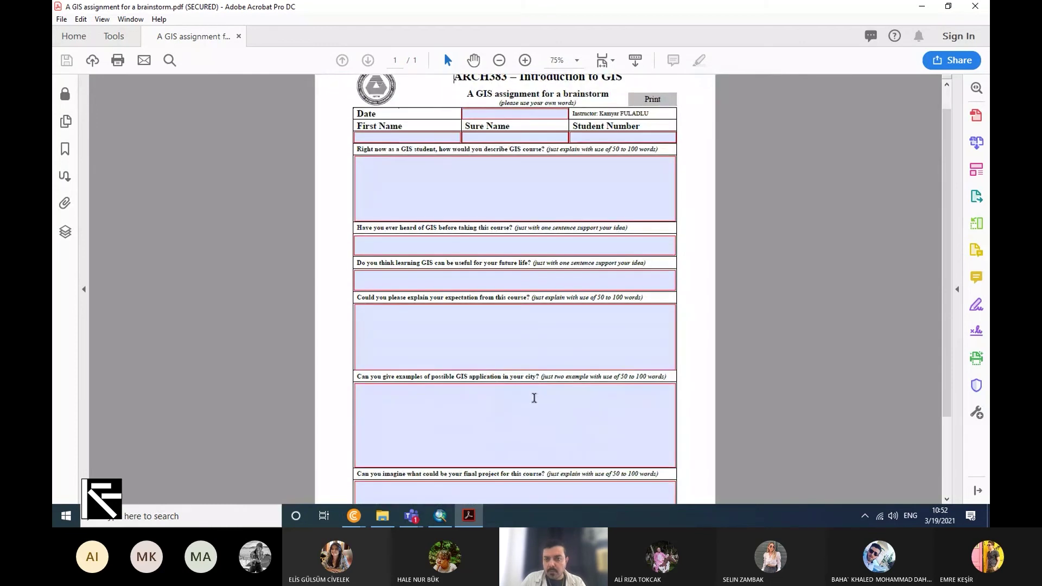
scroll(534, 398, "down", 1)
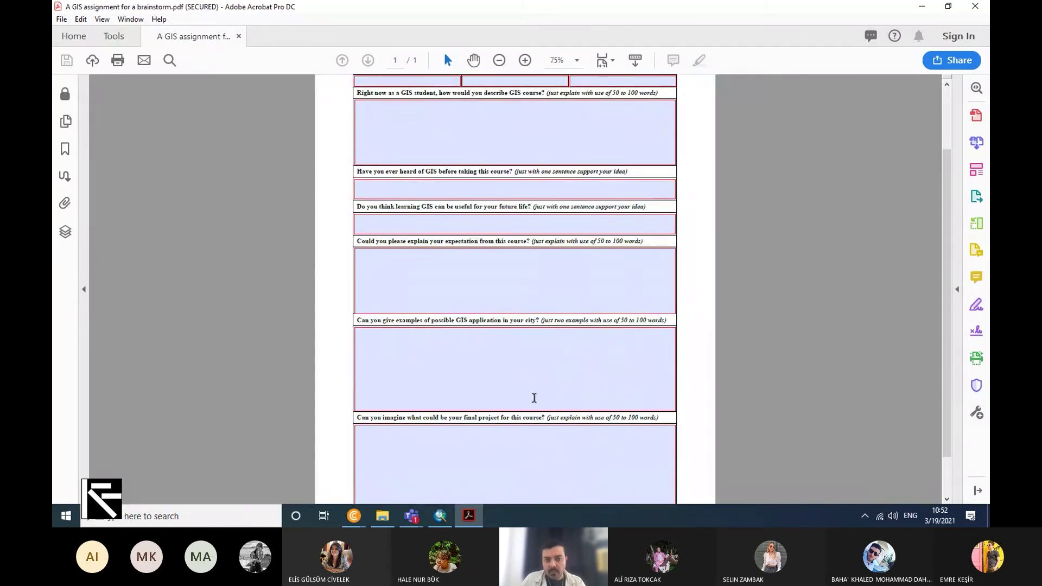
scroll(534, 398, "up", 2)
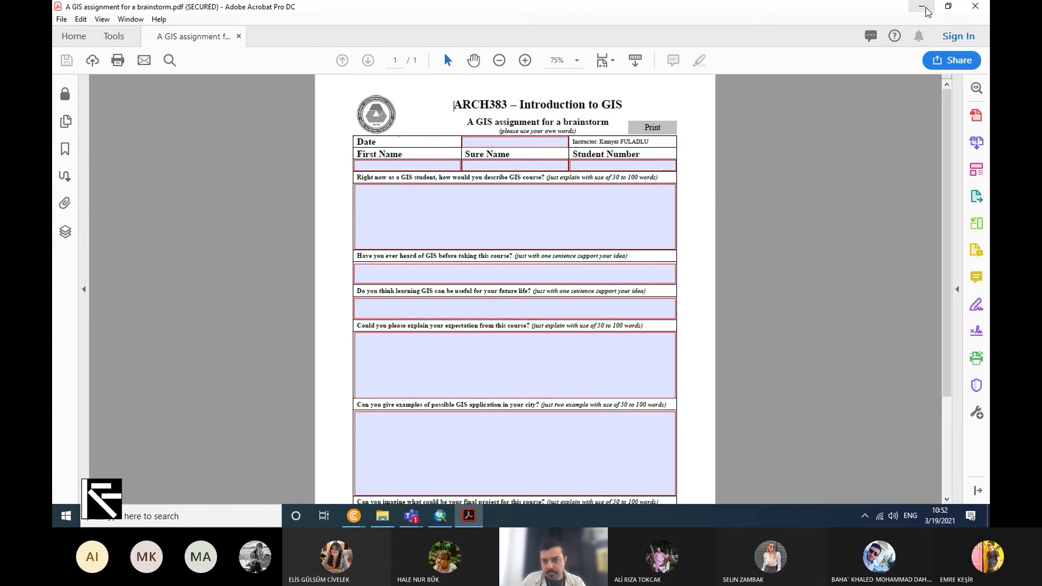
left_click(925, 8)
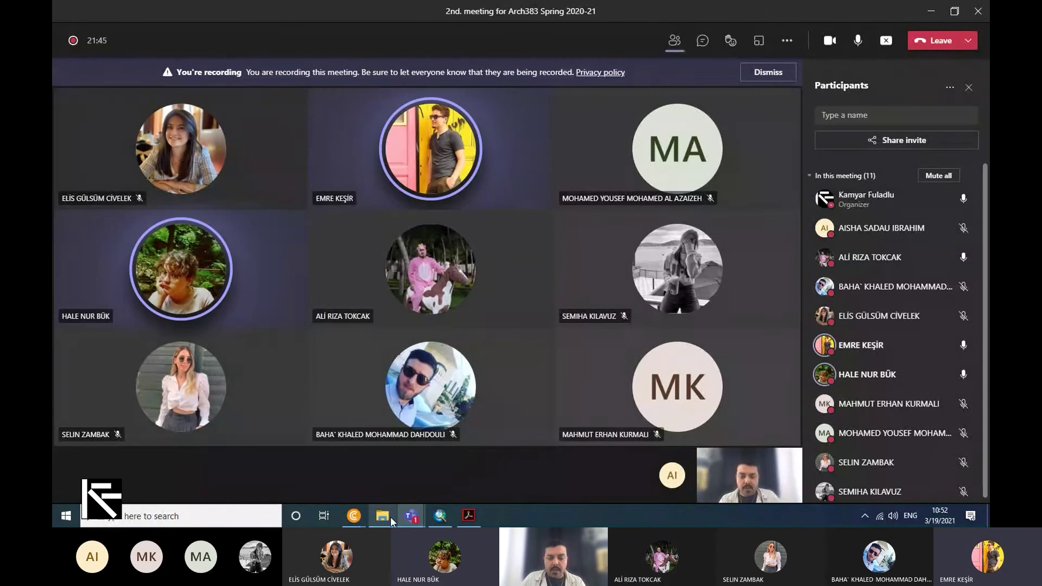
Switch to the ARCH 383 course page in the browser and highlight the ESRI ArcGIS Desktop 10.2 download link
mouse_move(389, 509)
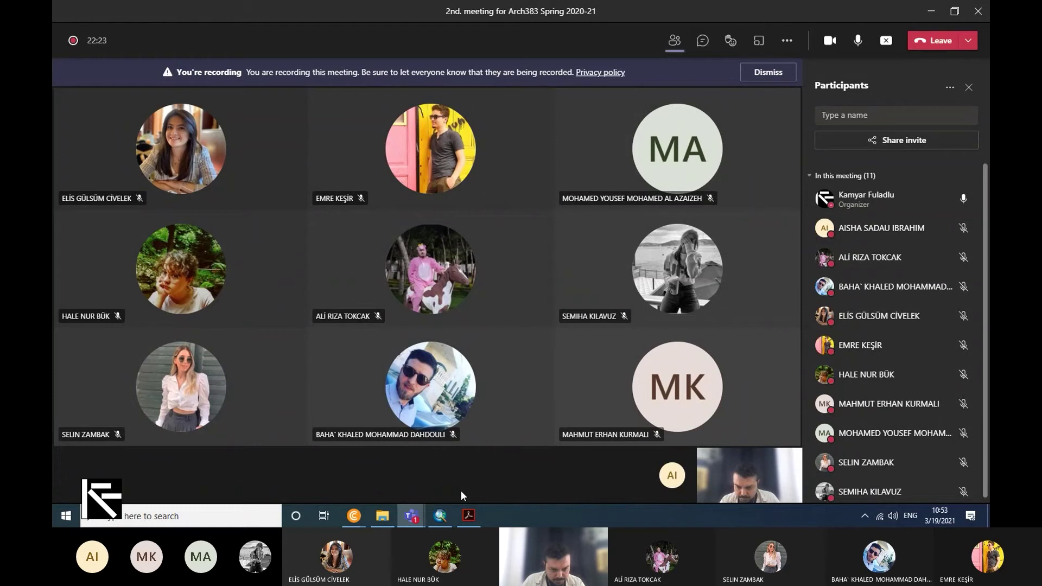
mouse_move(440, 514)
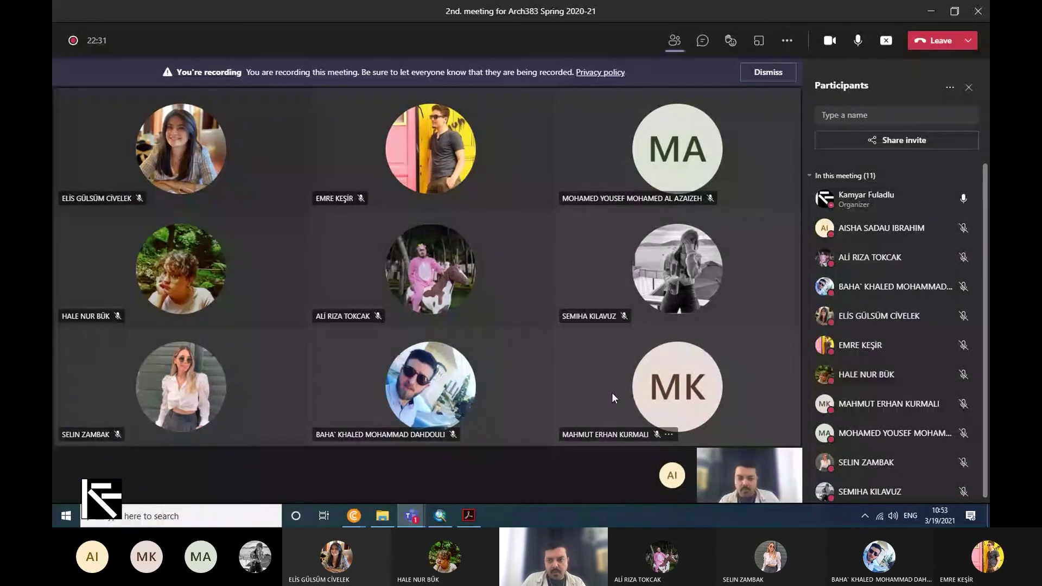
left_click(59, 513)
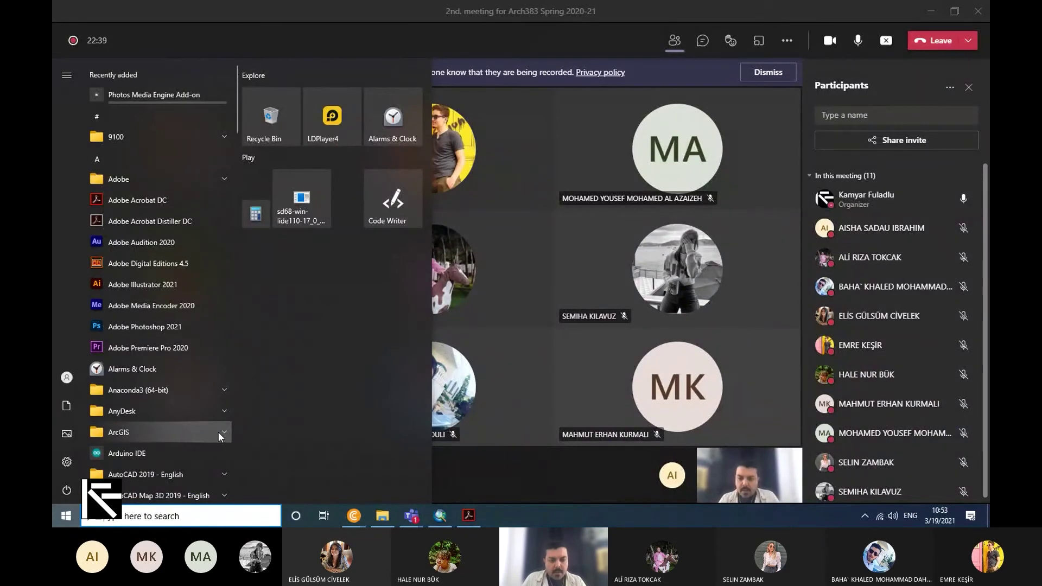
mouse_move(359, 518)
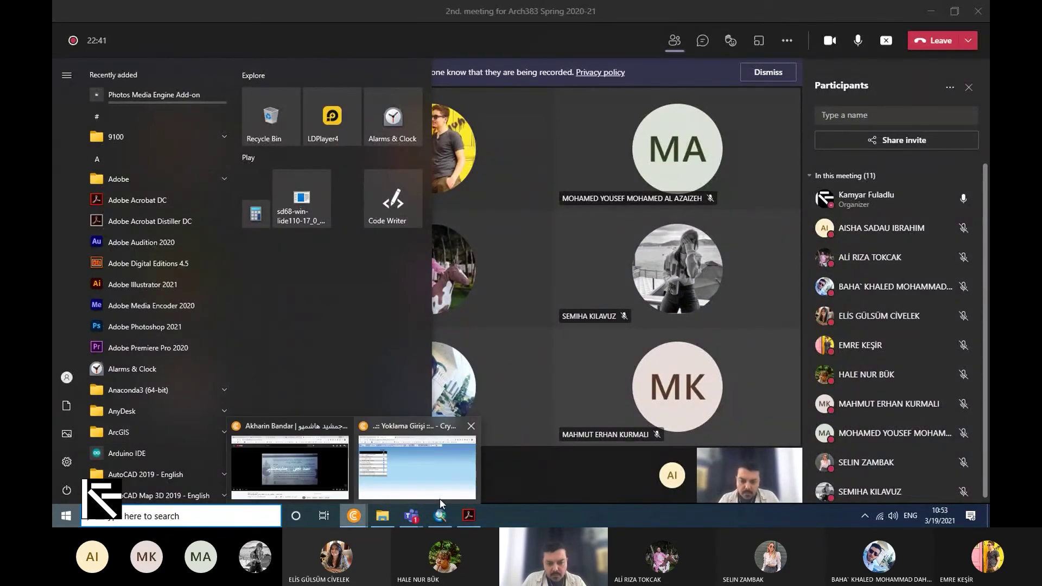
left_click(439, 499)
left_click(84, 7)
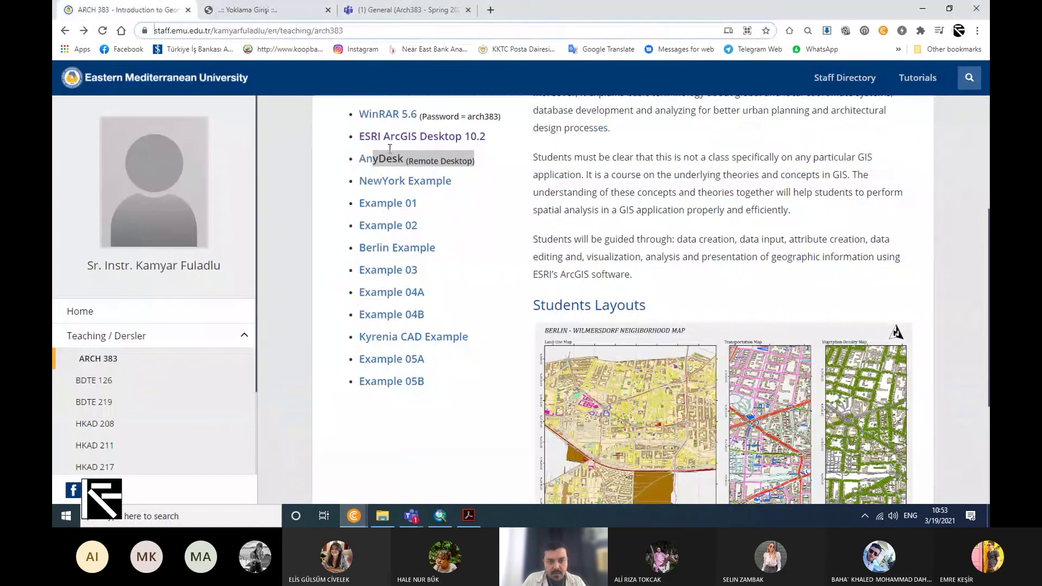
scroll(413, 141, "up", 4)
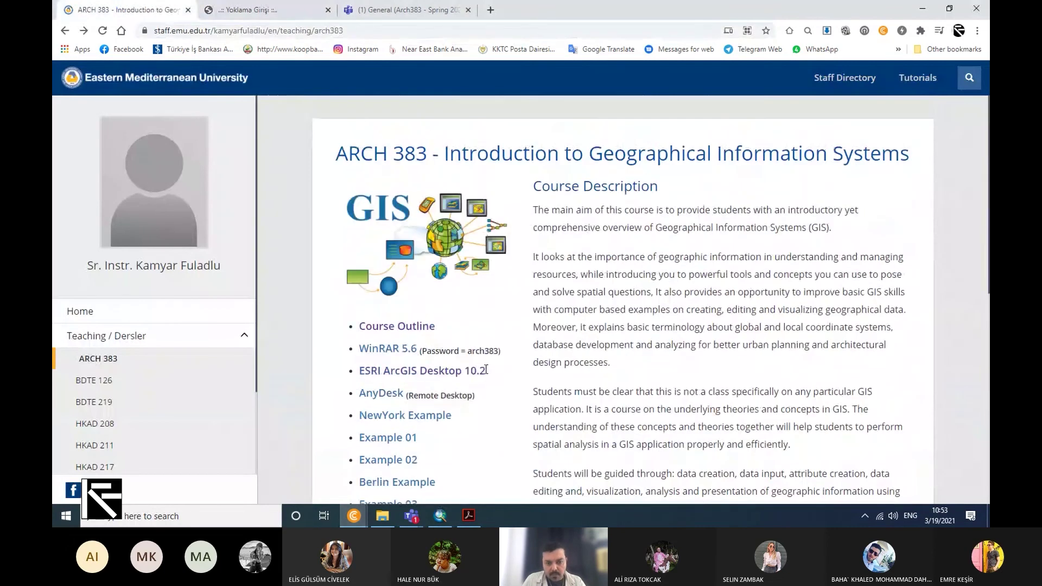
left_click_drag(485, 371, 361, 371)
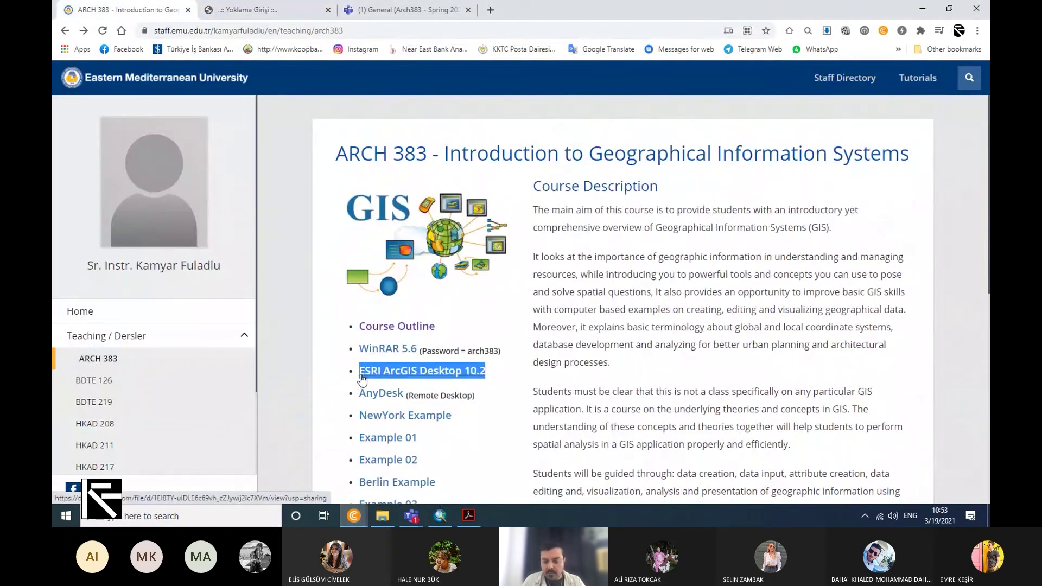
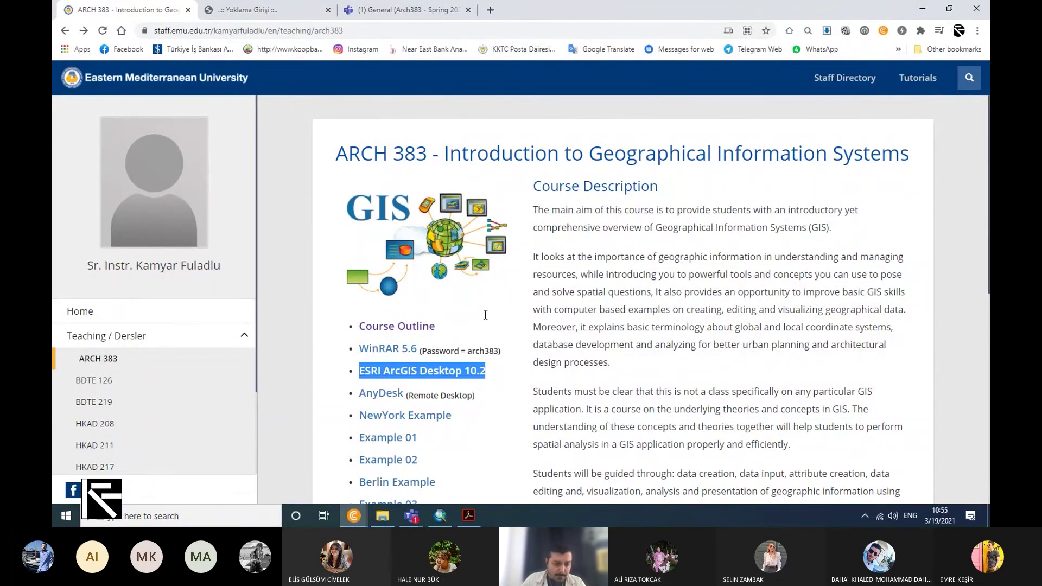
Expand the ArcGIS program group in Windows and look through its installed applications, including ArcMap 10.6
left_click(58, 517)
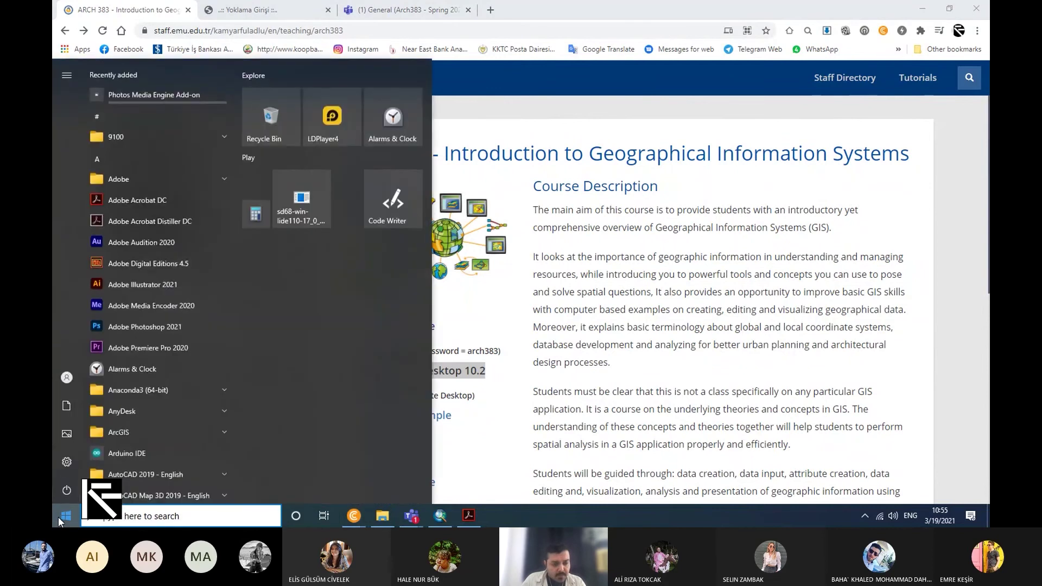
scroll(171, 347, "down", 5)
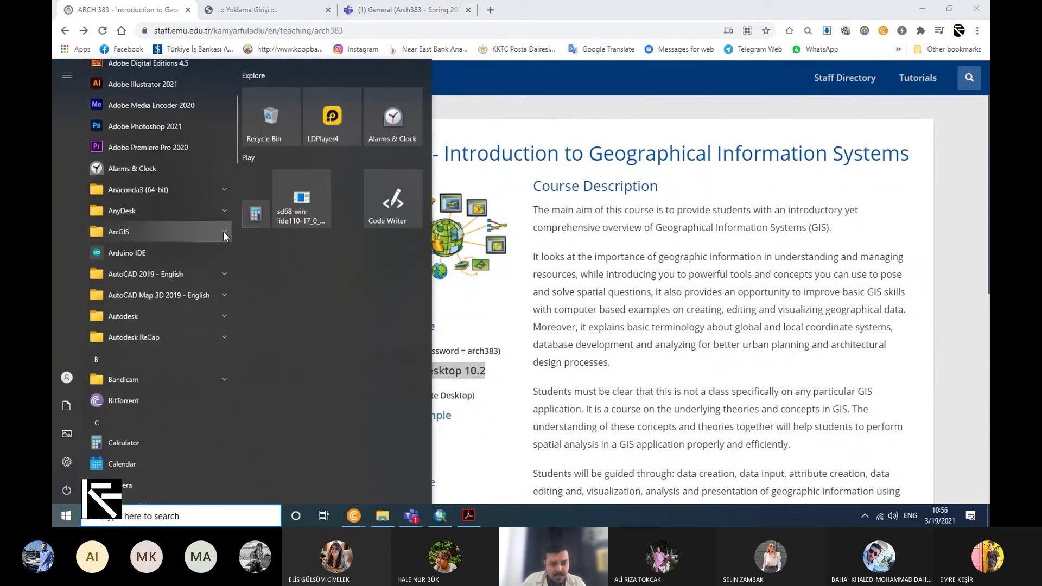
left_click(123, 233)
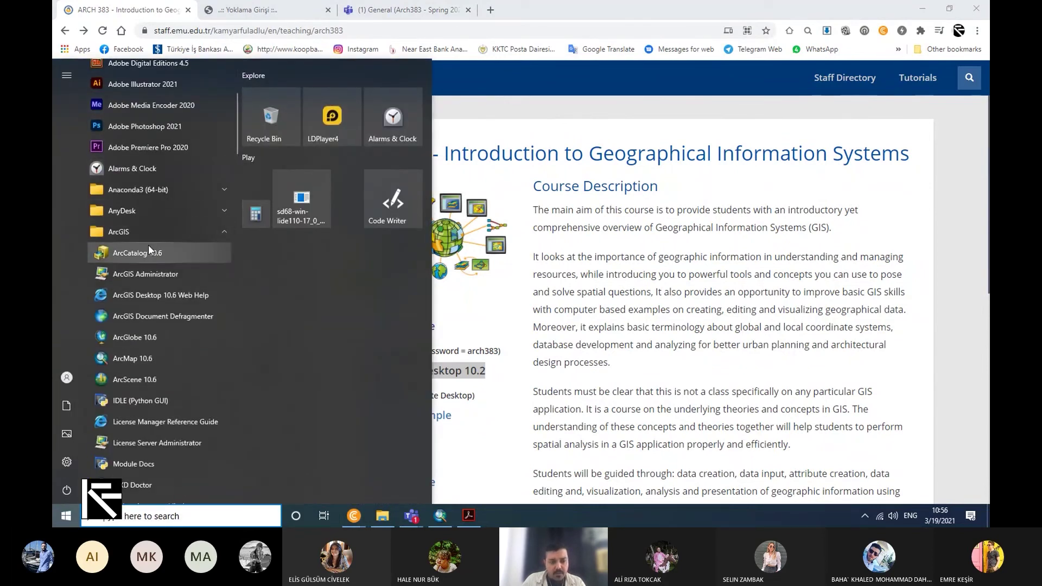
scroll(149, 246, "down", 2)
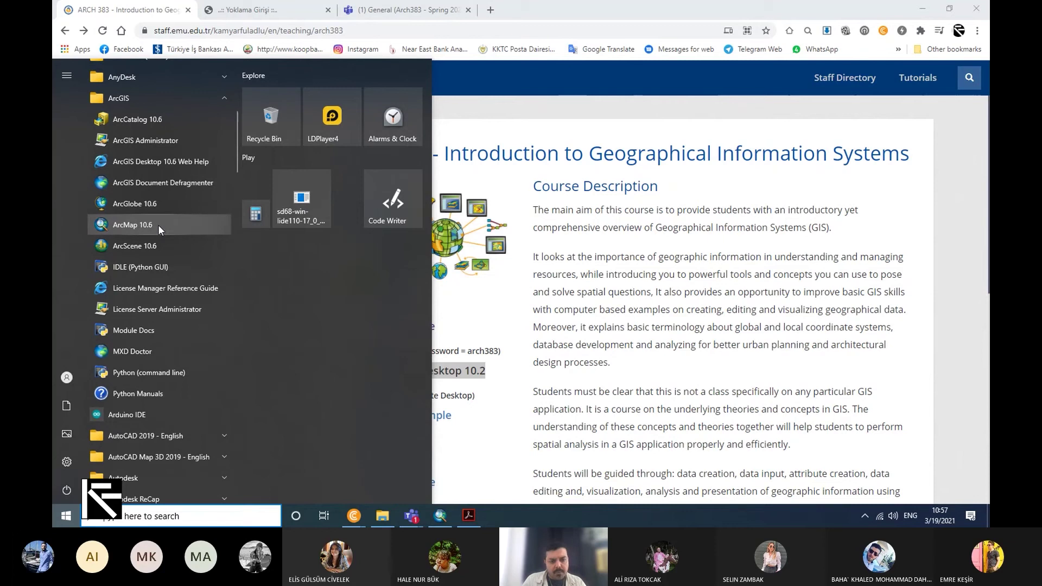
Switch to ArcMap and reposition its Getting Started dialog over the untitled map
left_click(440, 515)
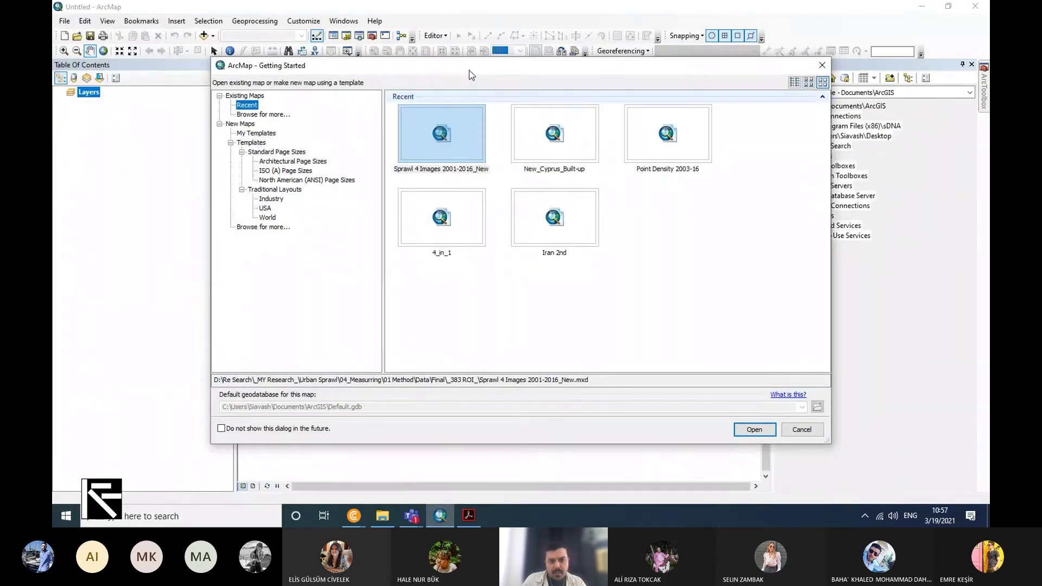
left_click_drag(465, 67, 448, 85)
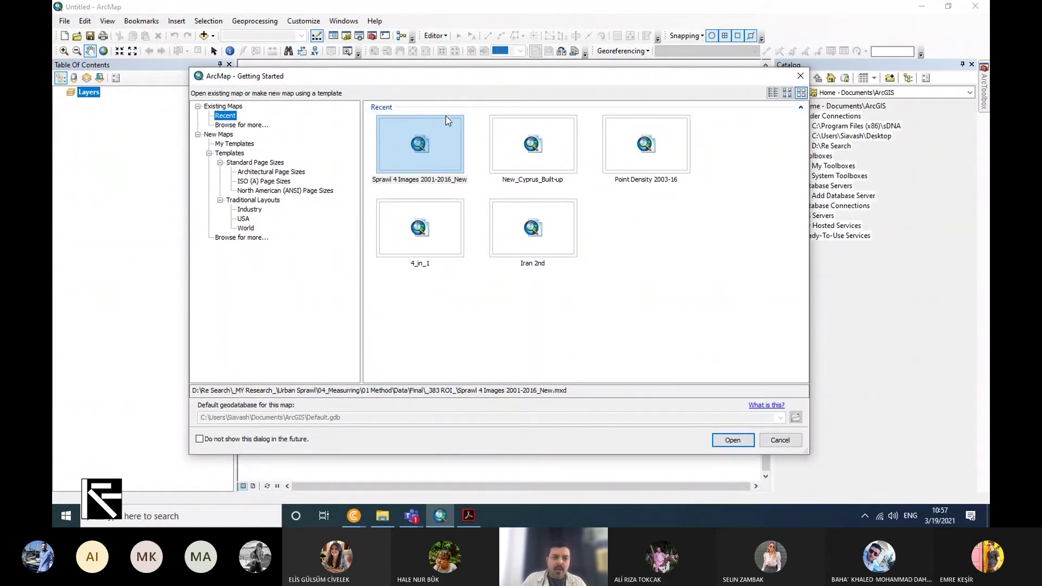
left_click_drag(315, 79, 303, 82)
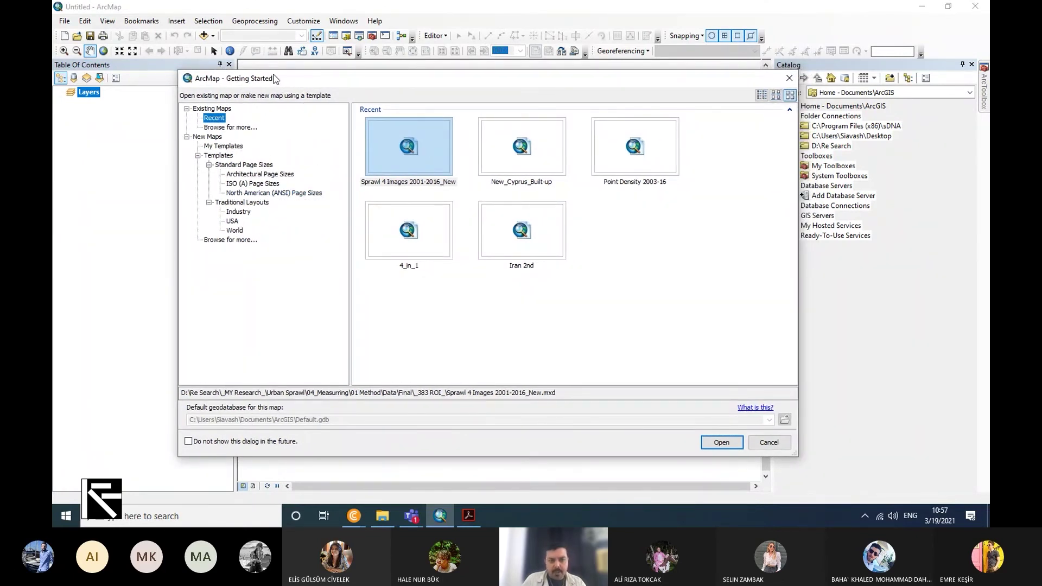
Reposition the Getting Started dialog, look at the browser for existing map documents, close it, and view My Templates
left_click_drag(275, 80, 262, 87)
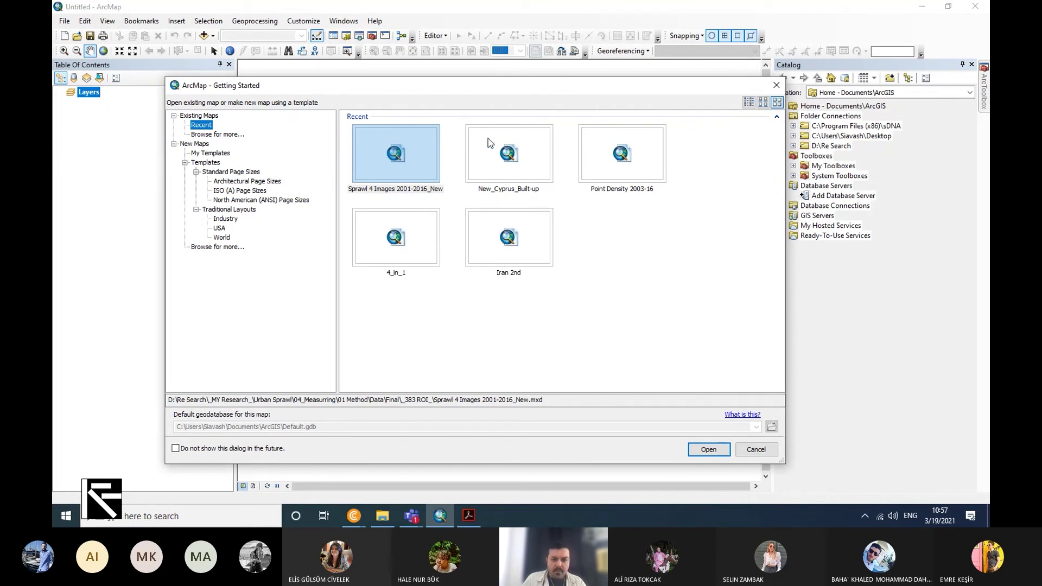
left_click(220, 135)
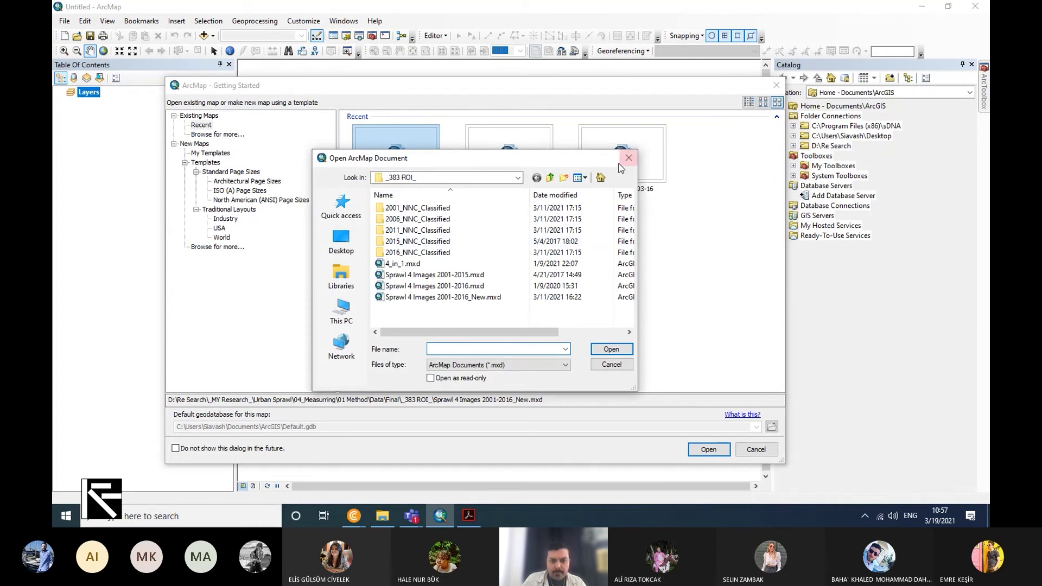
left_click(627, 158)
left_click(217, 154)
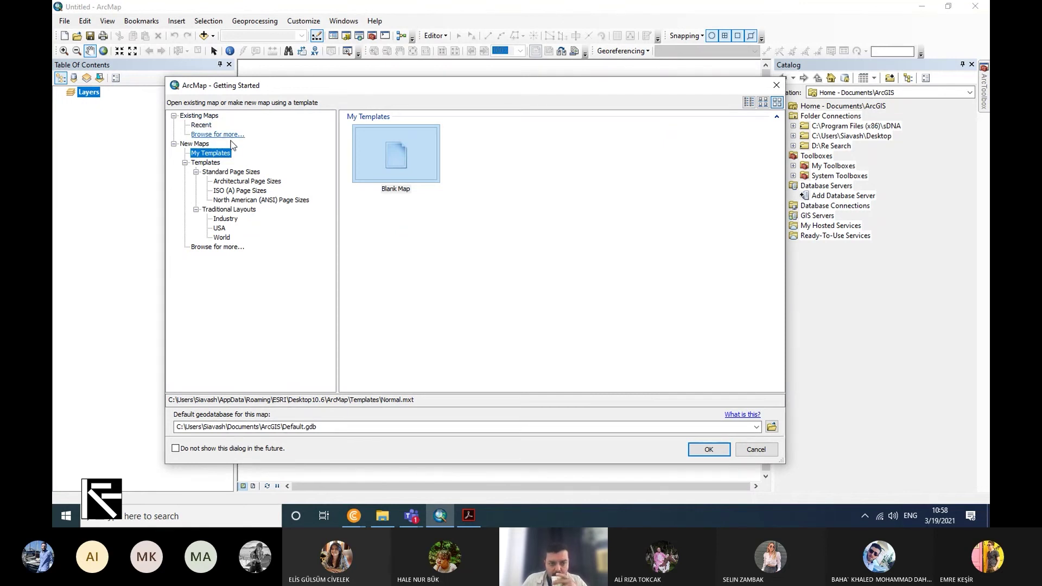
Look through the Standard Page Sizes templates, including the ISO (A) and North American (ANSI) groups
left_click(227, 172)
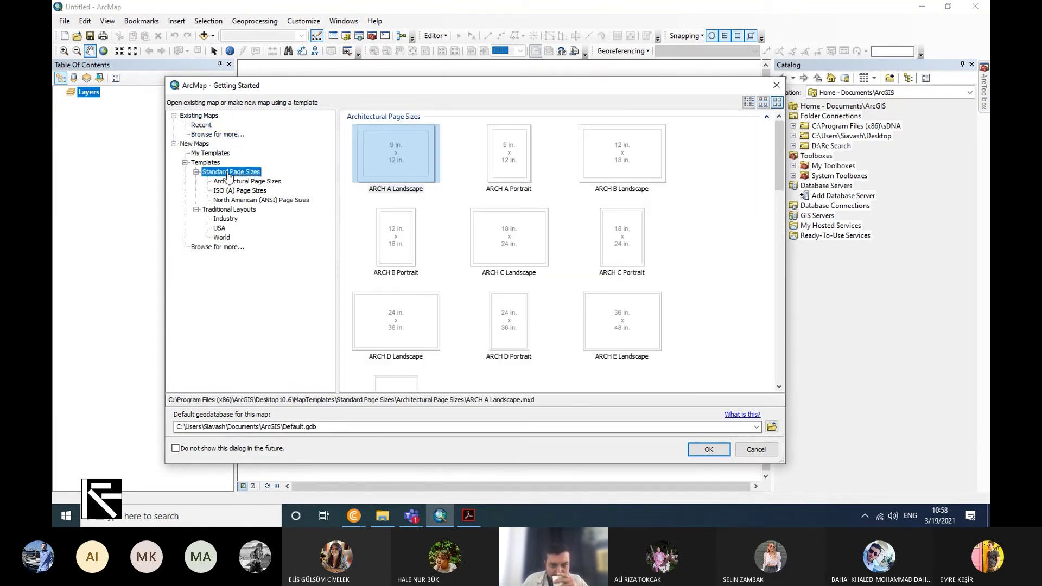
scroll(470, 239, "down", 10)
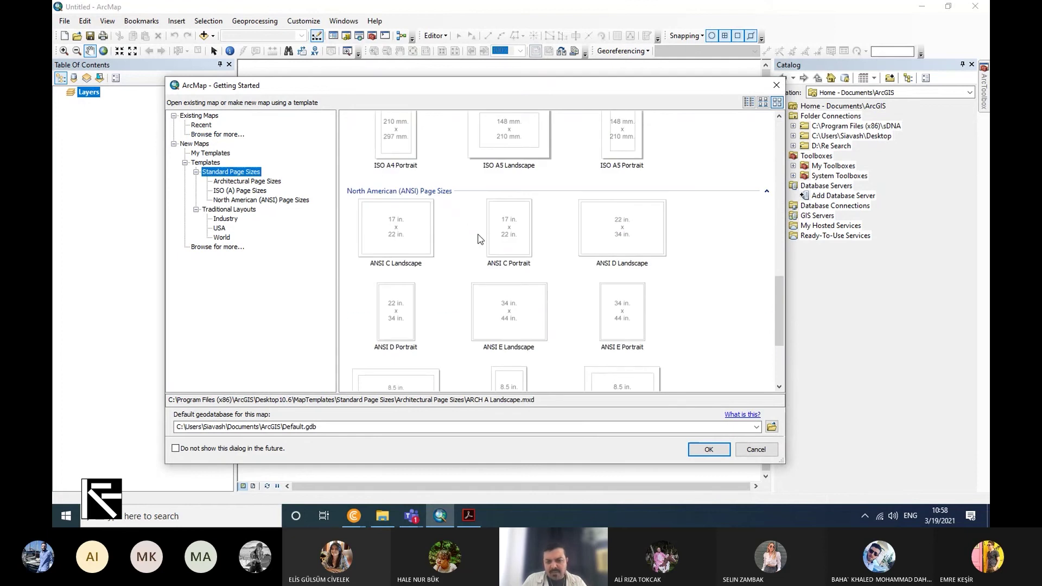
scroll(480, 239, "down", 3)
scroll(521, 308, "up", 13)
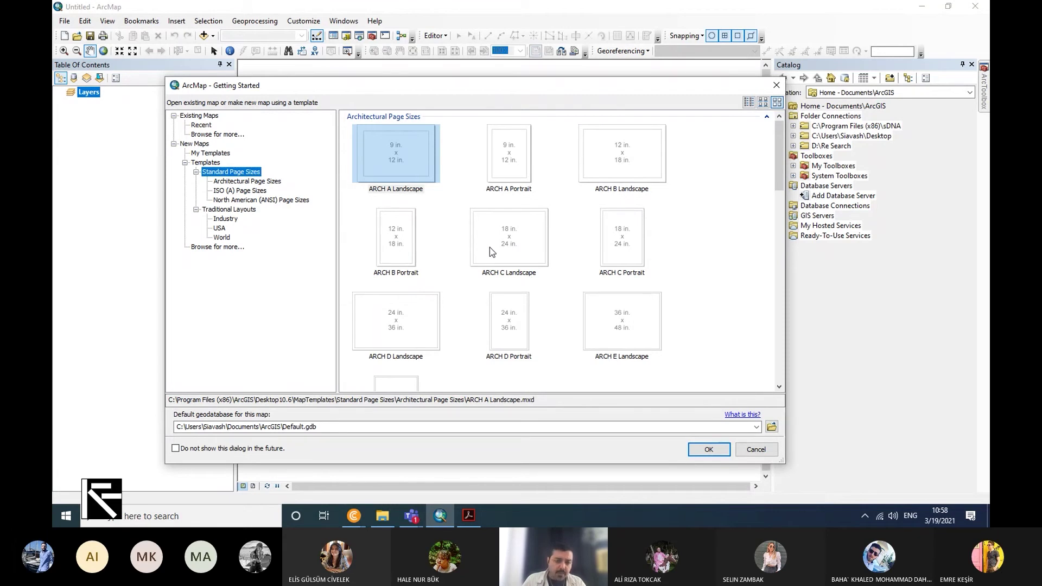
left_click(246, 190)
left_click(262, 199)
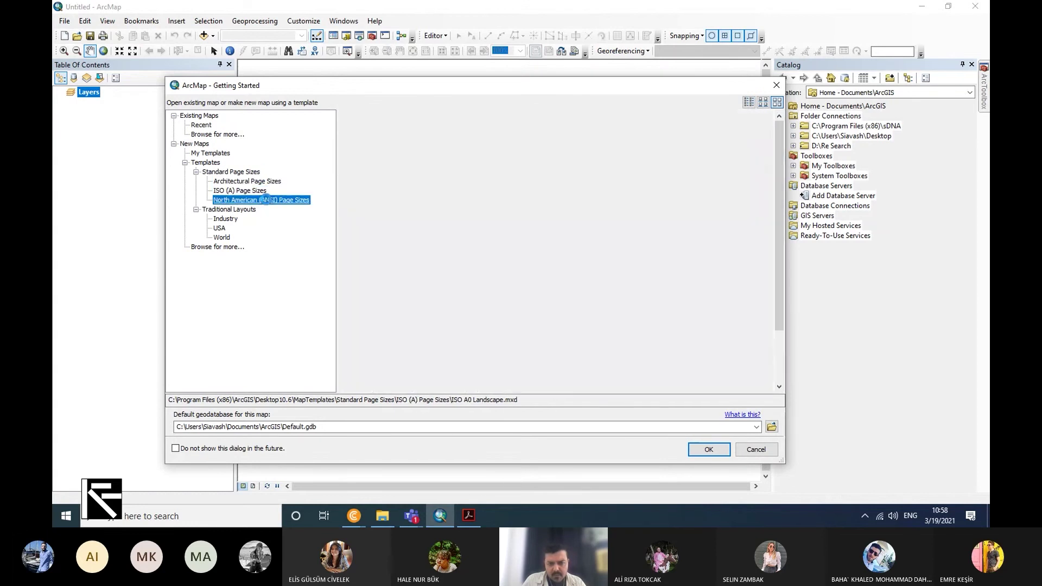
scroll(393, 234, "down", 2)
scroll(393, 241, "up", 2)
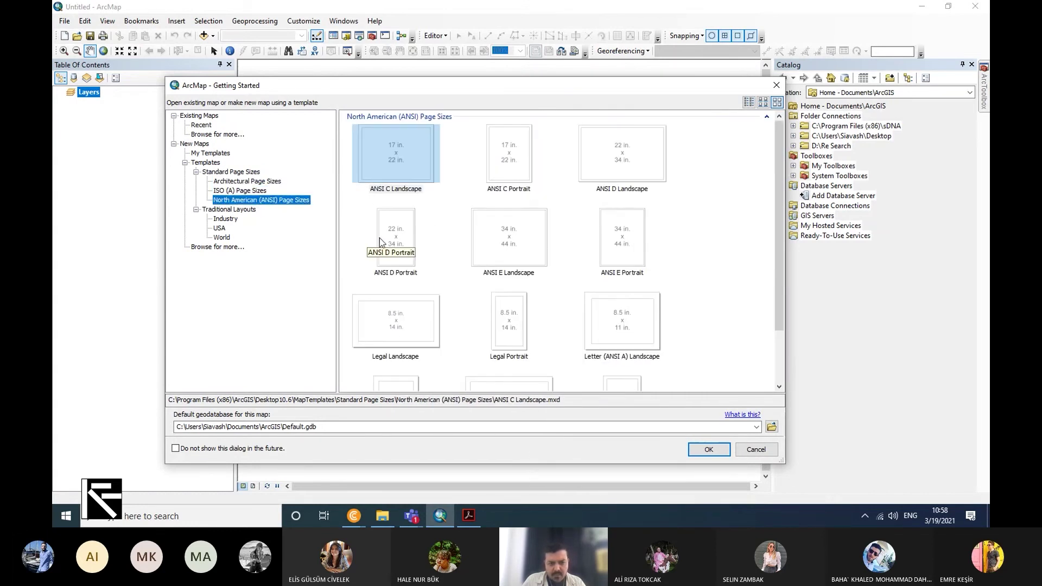
Look through the Traditional Layouts templates, including the Industry, USA and World groups
left_click(244, 210)
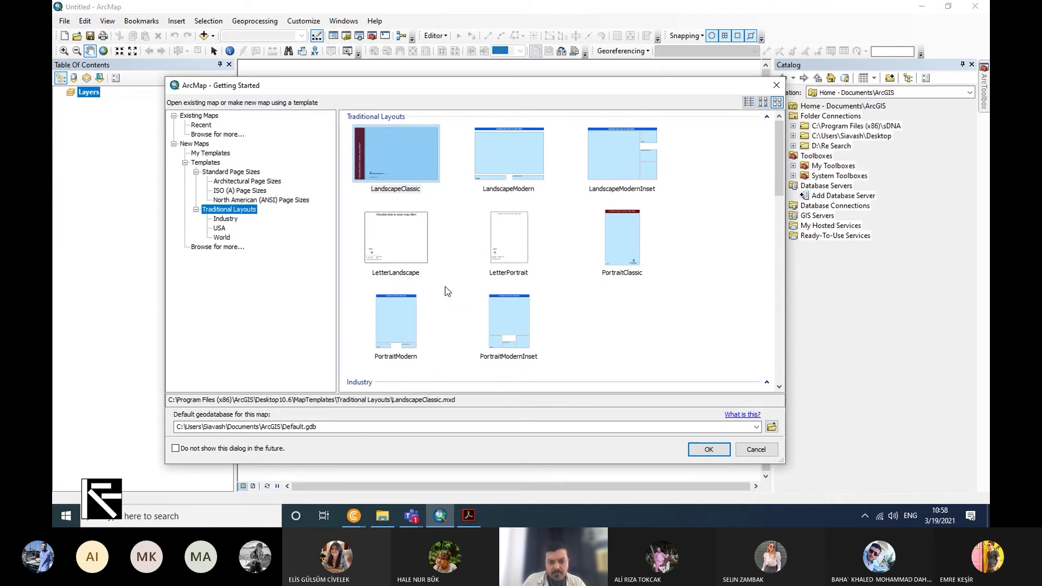
left_click(225, 219)
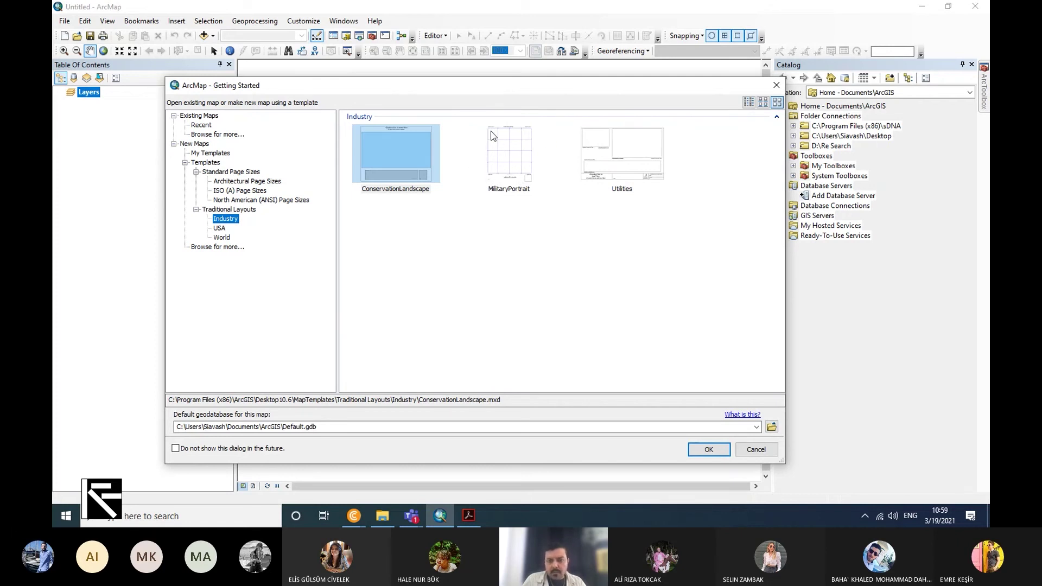
left_click(219, 229)
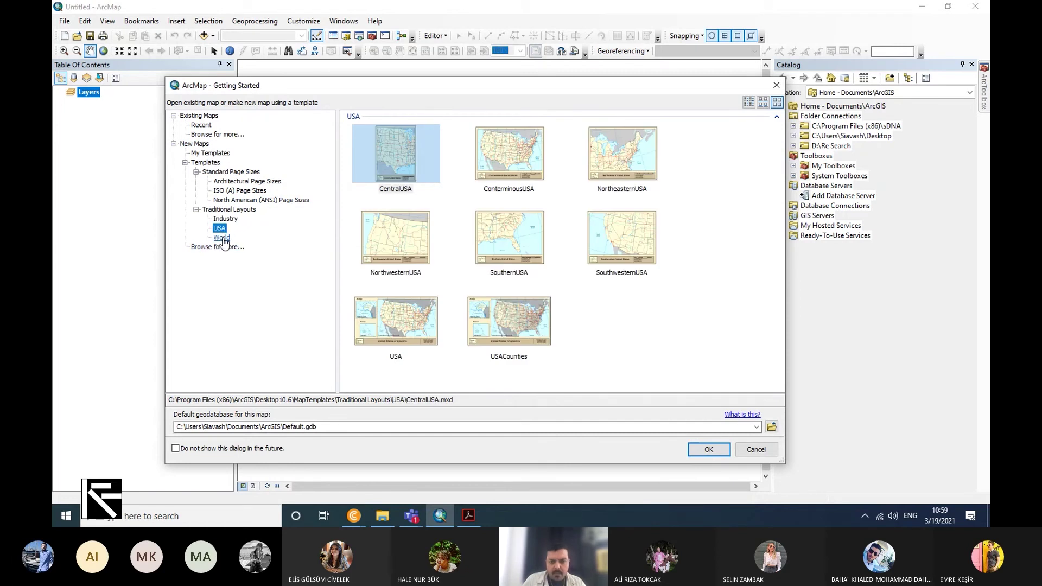
left_click(222, 238)
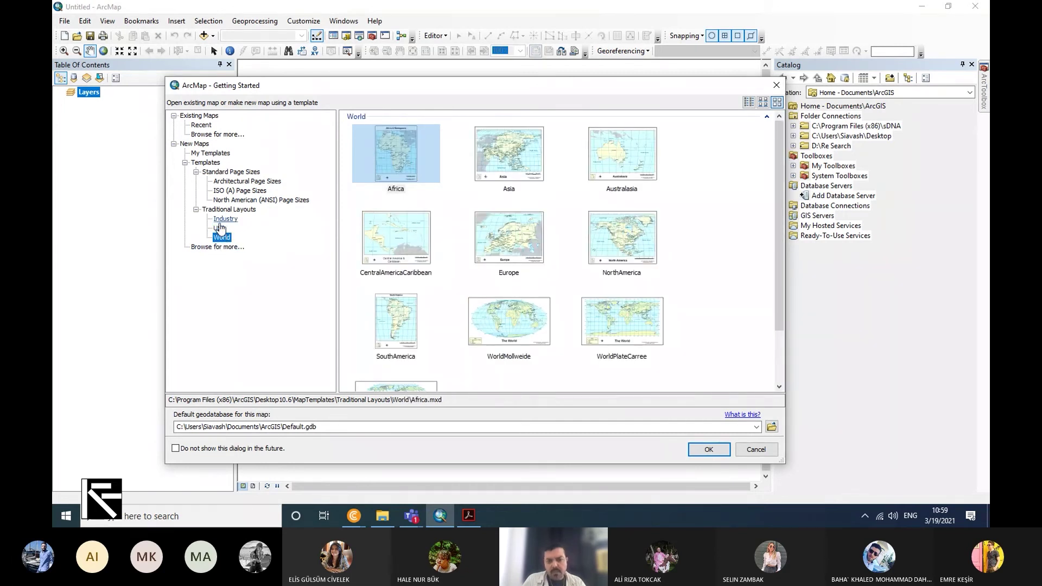
left_click(219, 228)
left_click(223, 237)
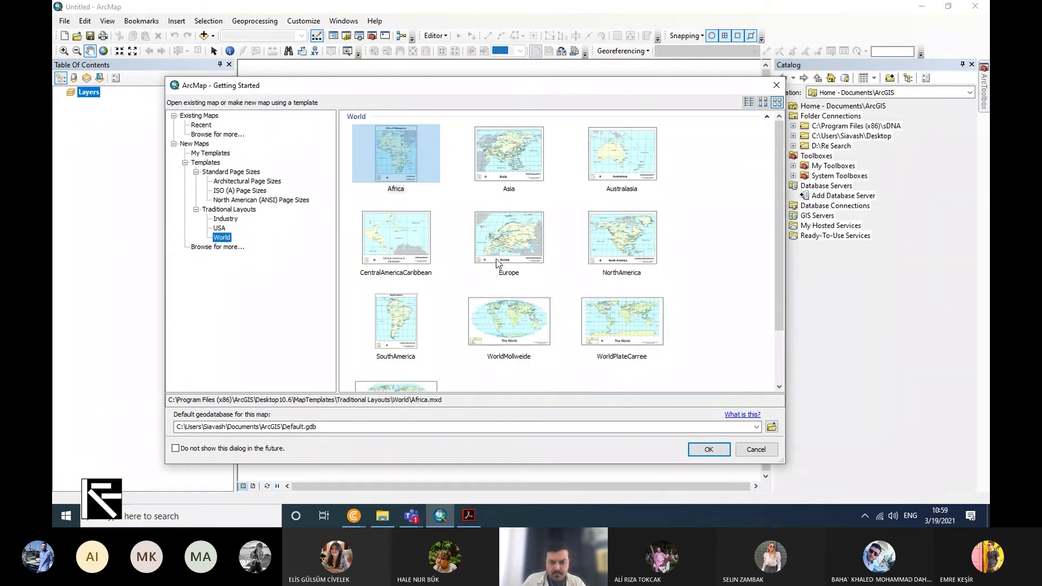
scroll(497, 265, "down", 3)
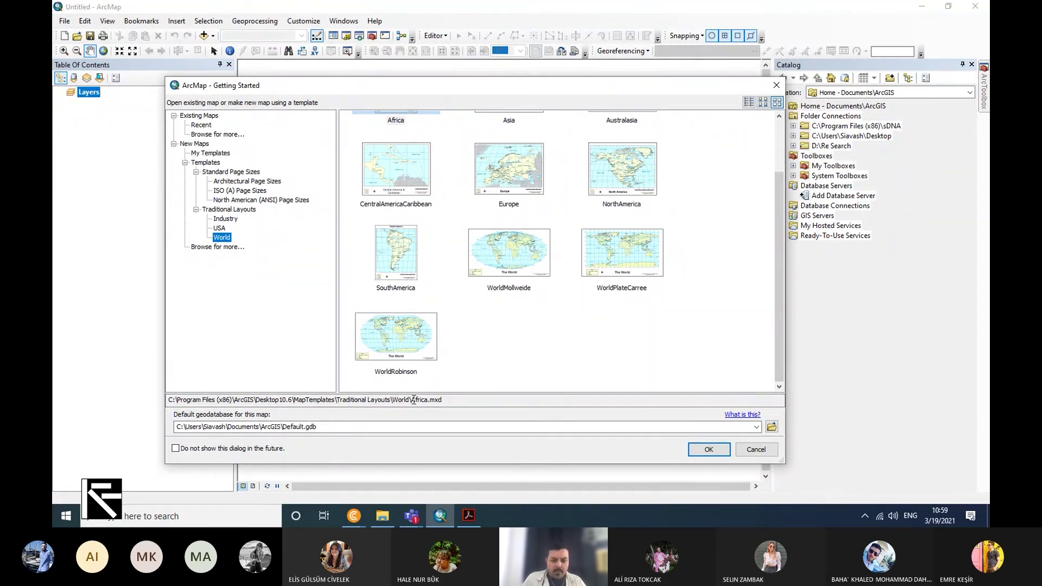
Highlight the Africa template's file path and the default geodatabase path, and point out the option for not showing the dialog again
left_click_drag(457, 398, 304, 402)
left_click(184, 400)
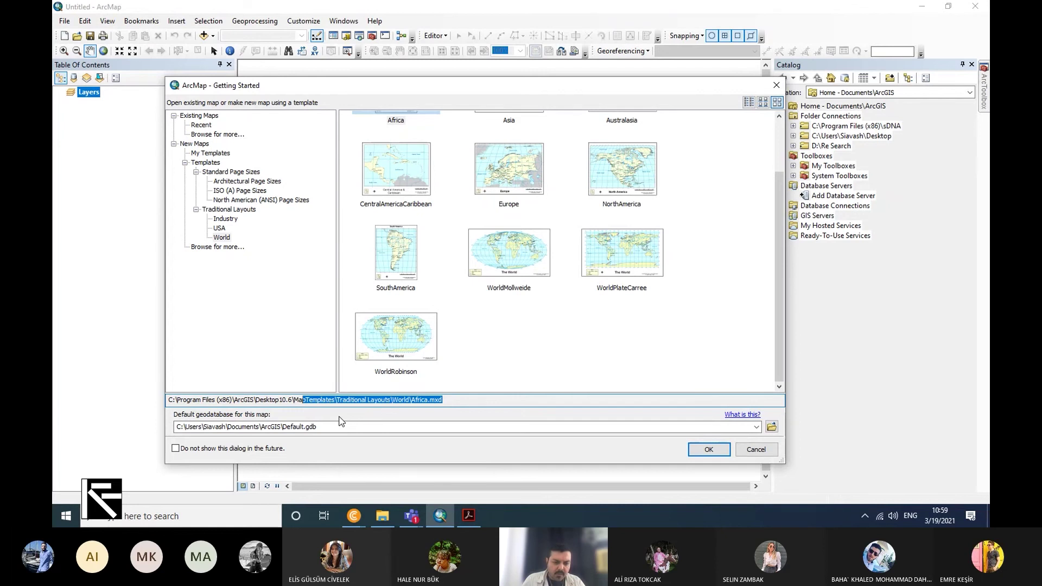
left_click(207, 425)
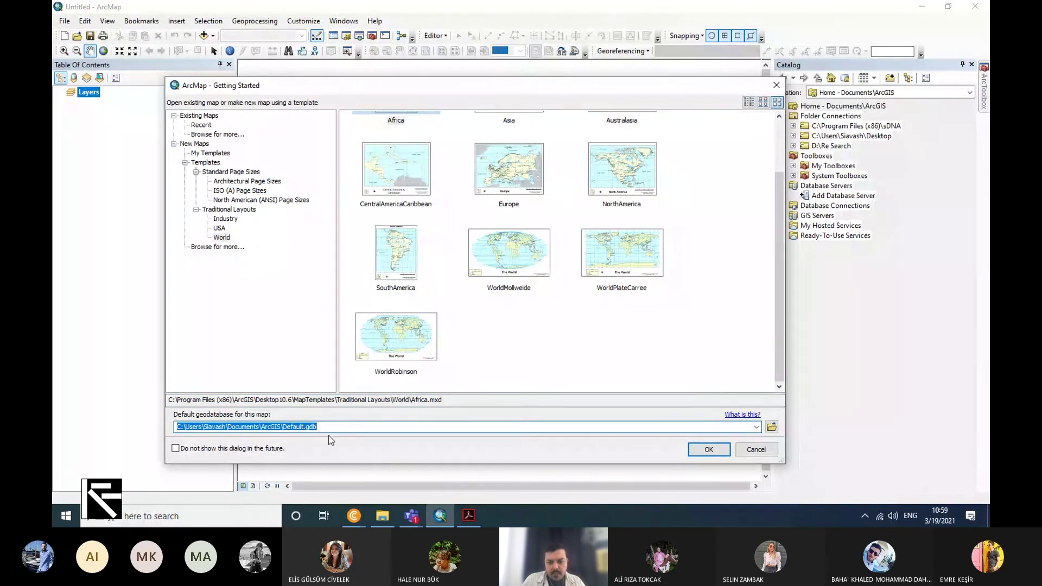
left_click(188, 450)
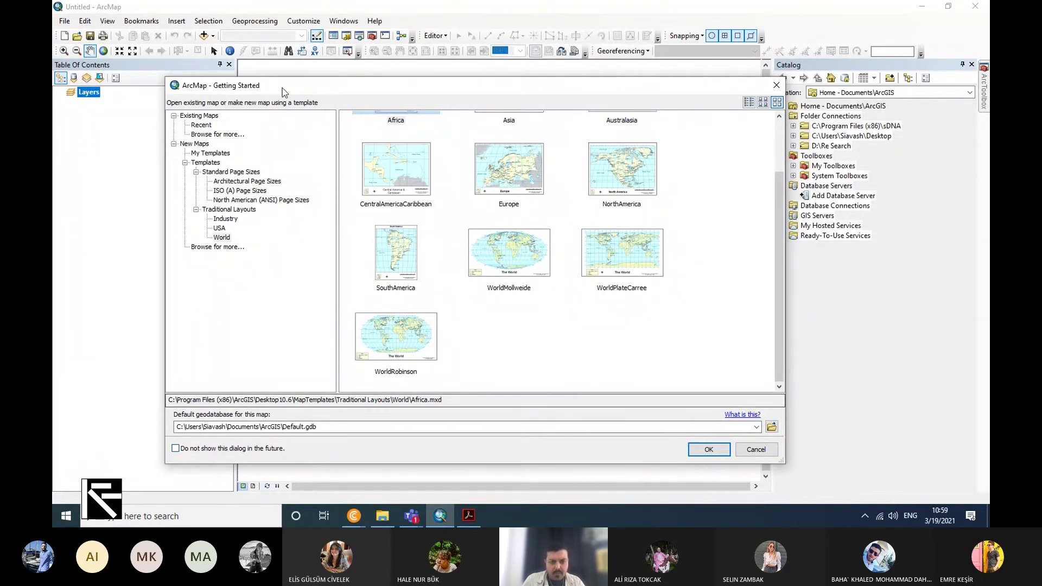
Create a new map from the Europe template in the World group and auto-hide the Catalog window
left_click_drag(303, 89, 325, 85)
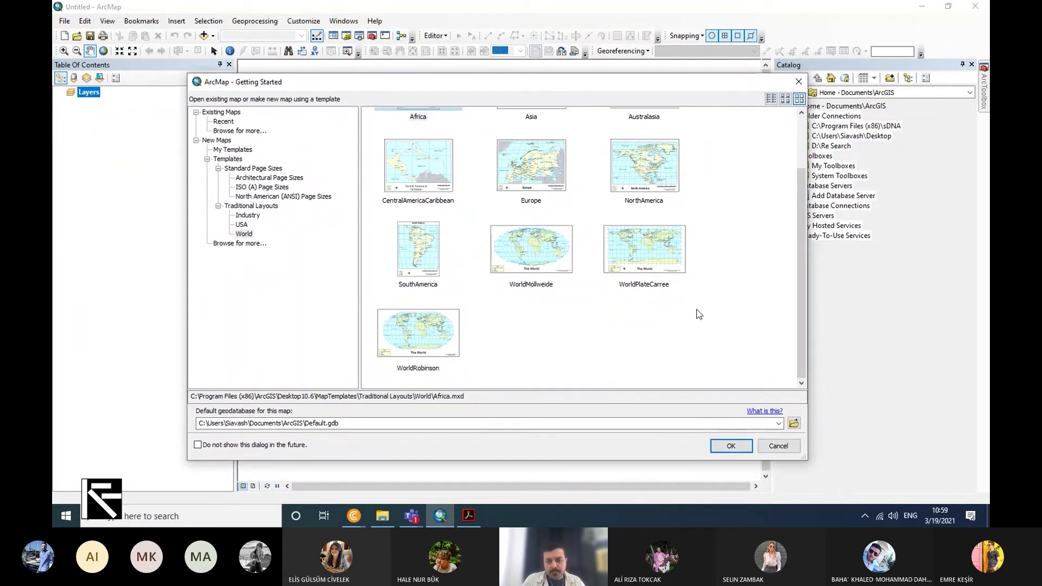
scroll(720, 301, "up", 2)
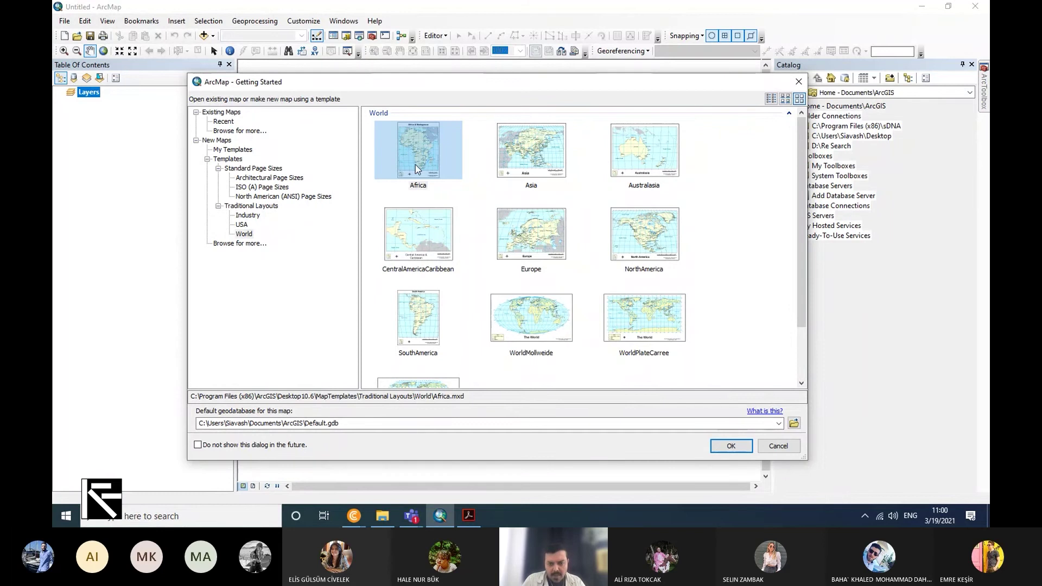
left_click(517, 228)
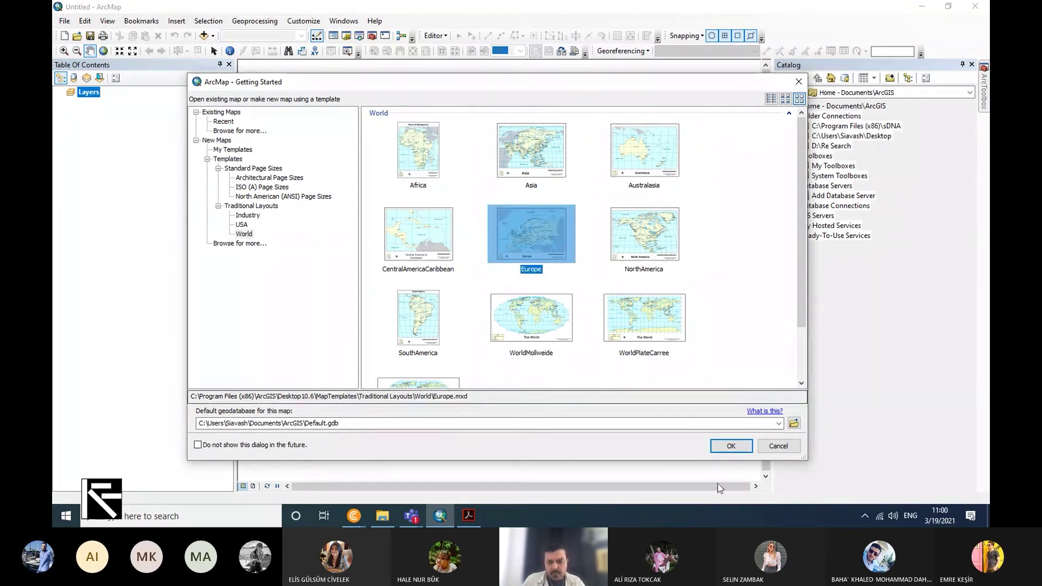
left_click(731, 446)
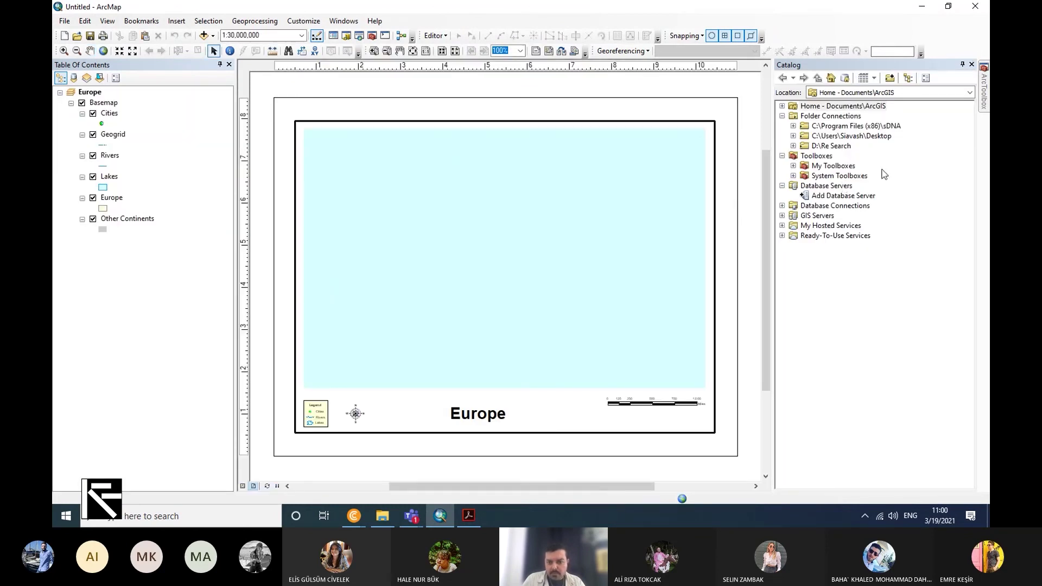
left_click(962, 64)
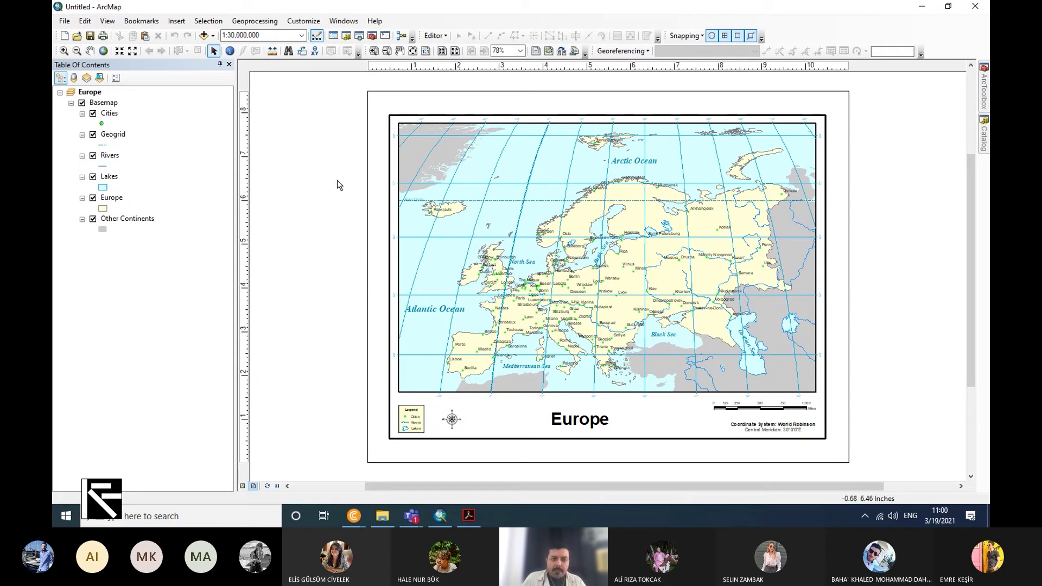
Look through the main command groups, including Insert and Geoprocessing, and examine the File commands for saving and sharing the map
left_click(81, 23)
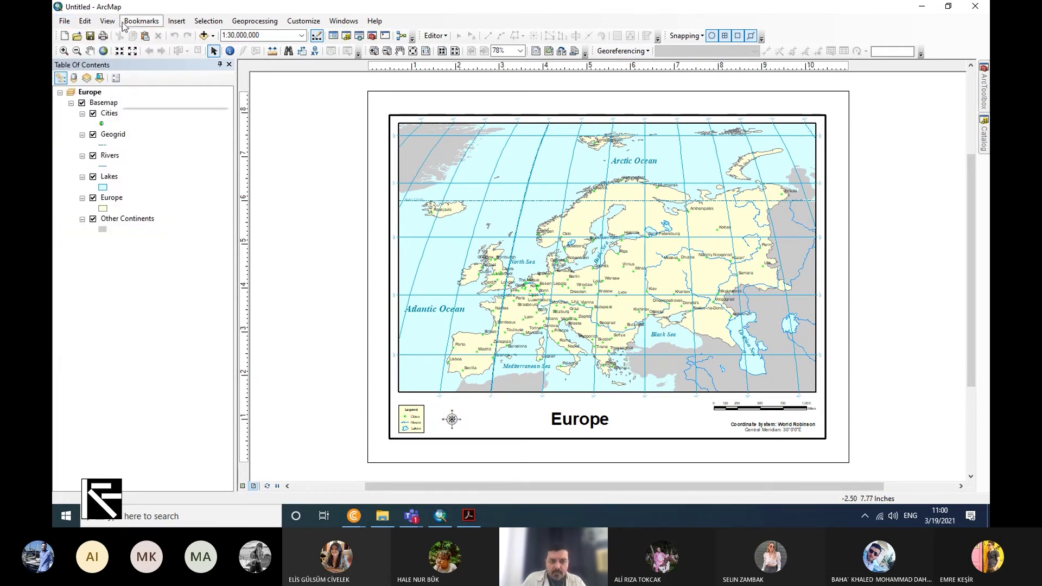
left_click(148, 24)
left_click(254, 21)
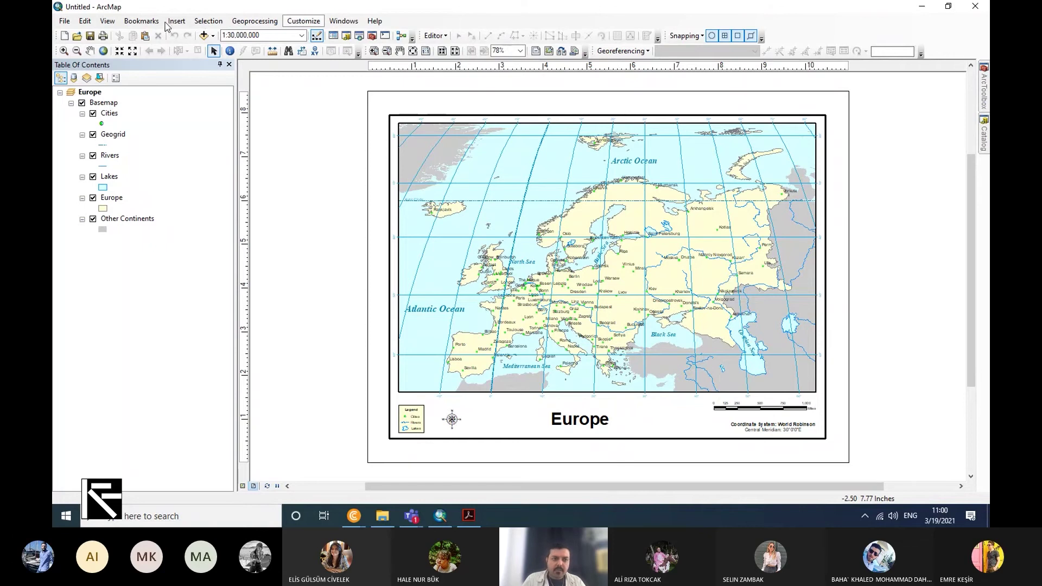
left_click(309, 22)
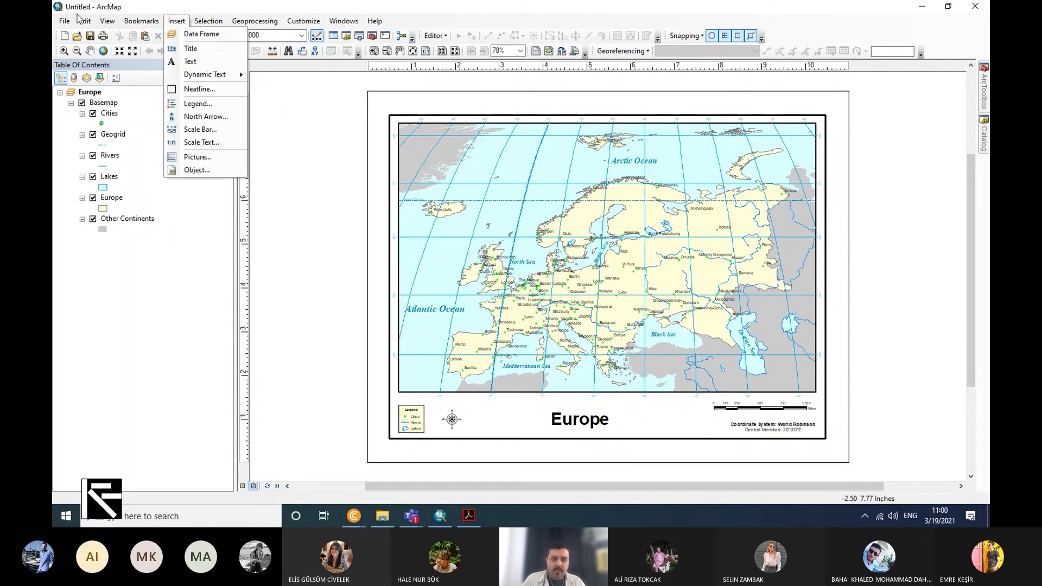
mouse_move(86, 25)
mouse_move(242, 25)
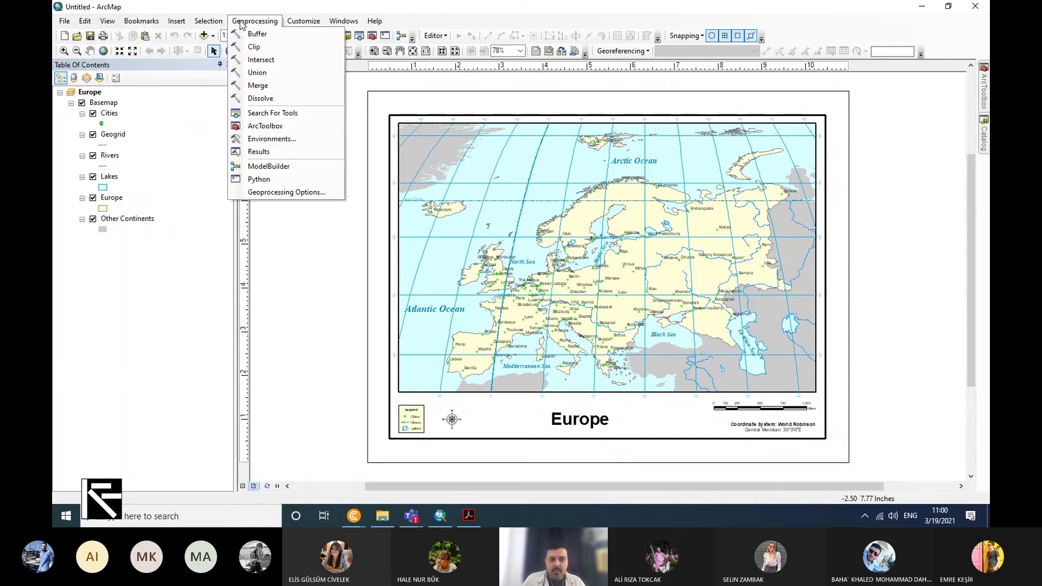
mouse_move(314, 25)
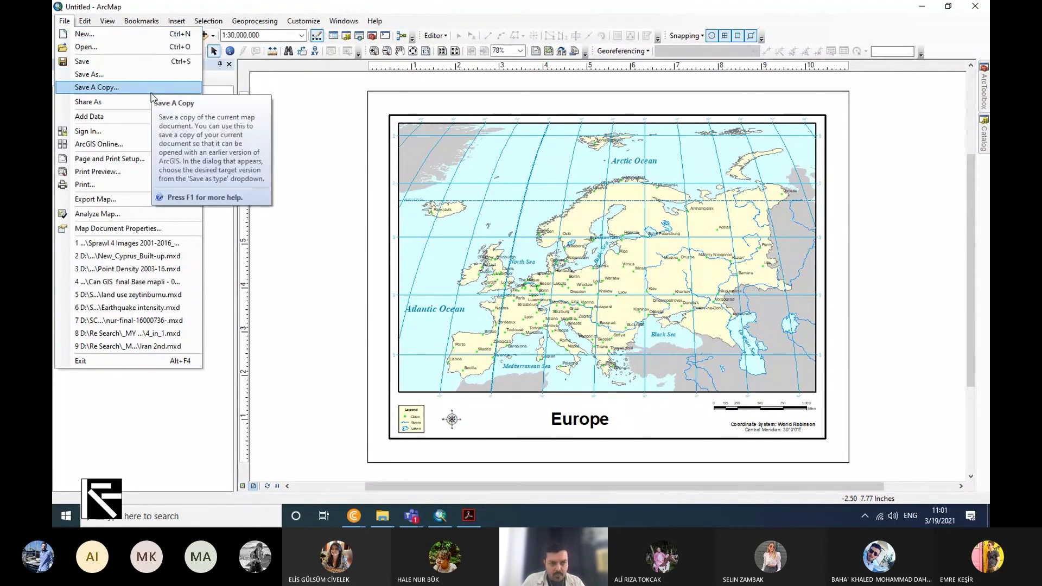
mouse_move(138, 103)
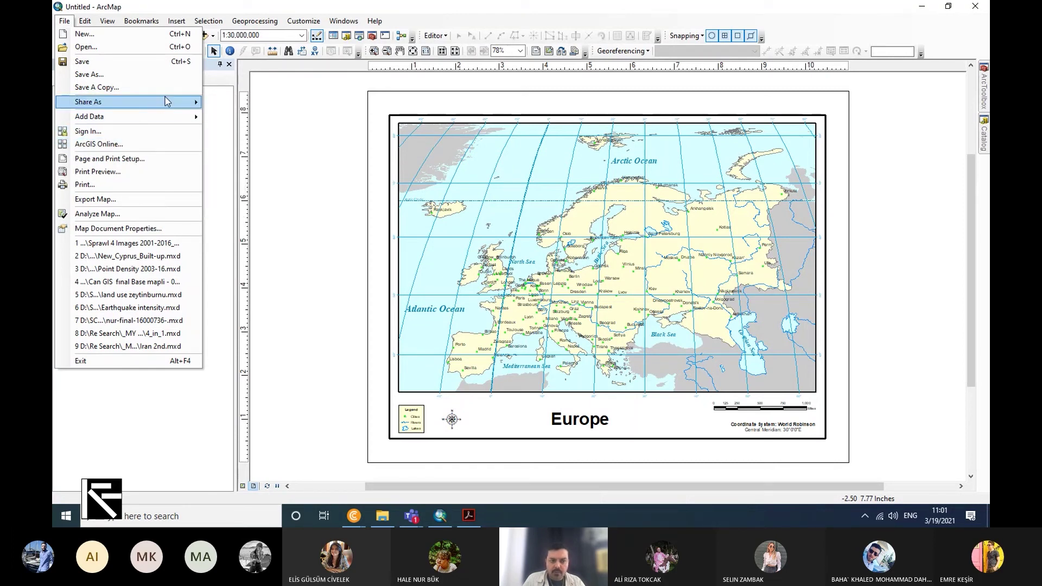
mouse_move(177, 108)
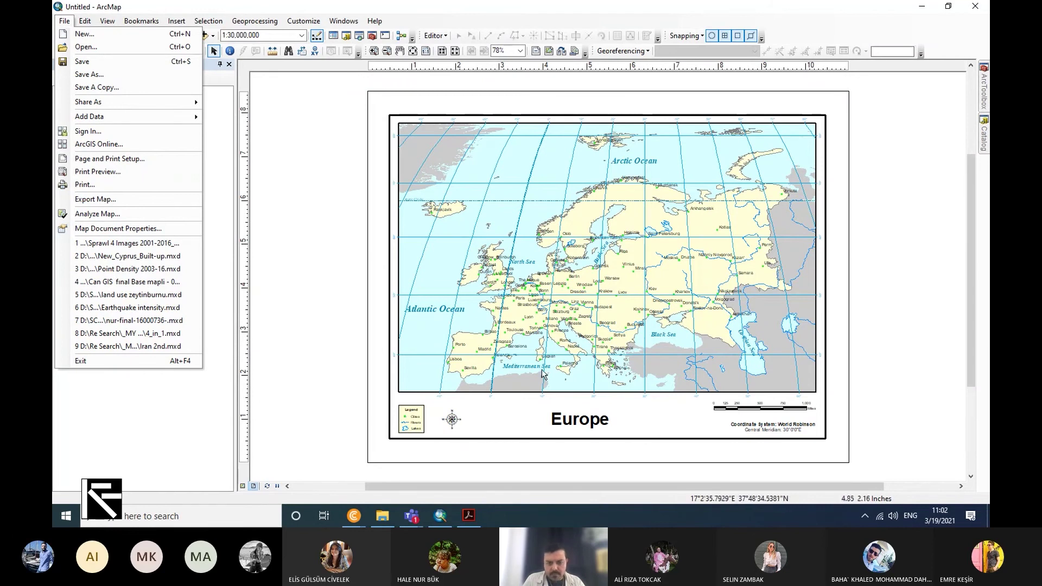
Start a map export and examine the available file types and the general resolution and size options
left_click(145, 201)
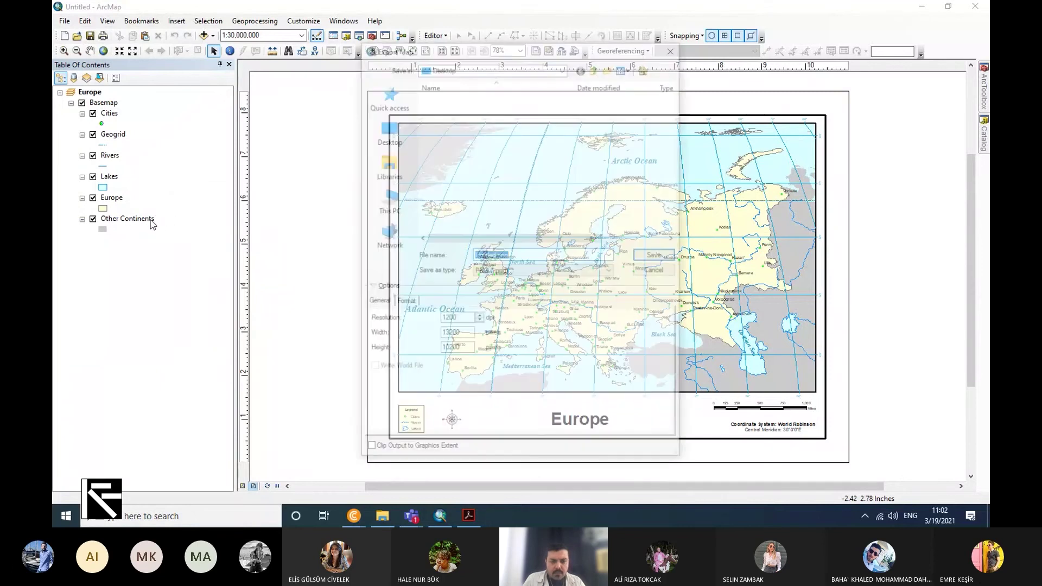
left_click(562, 272)
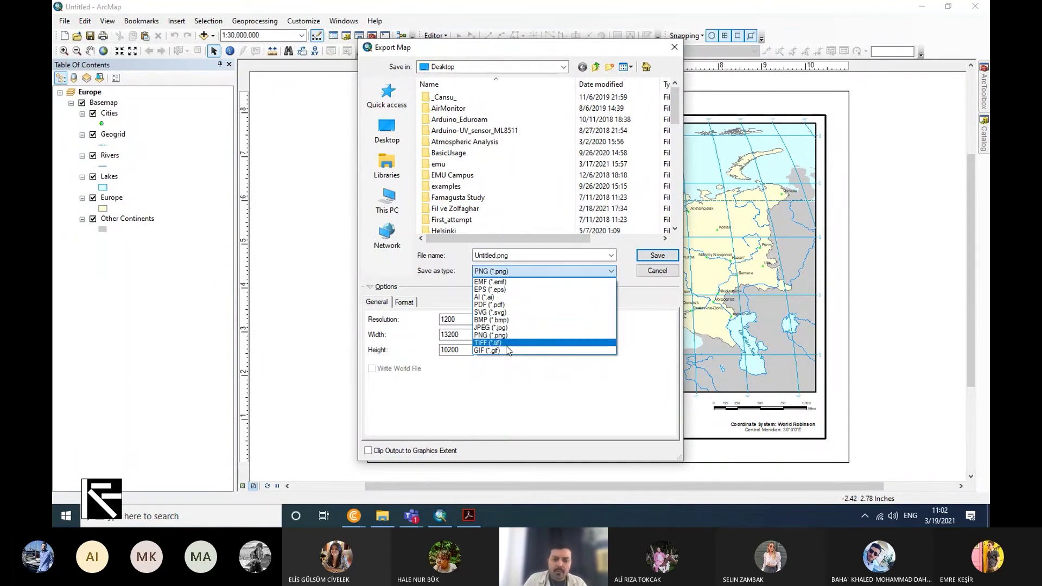
left_click(523, 390)
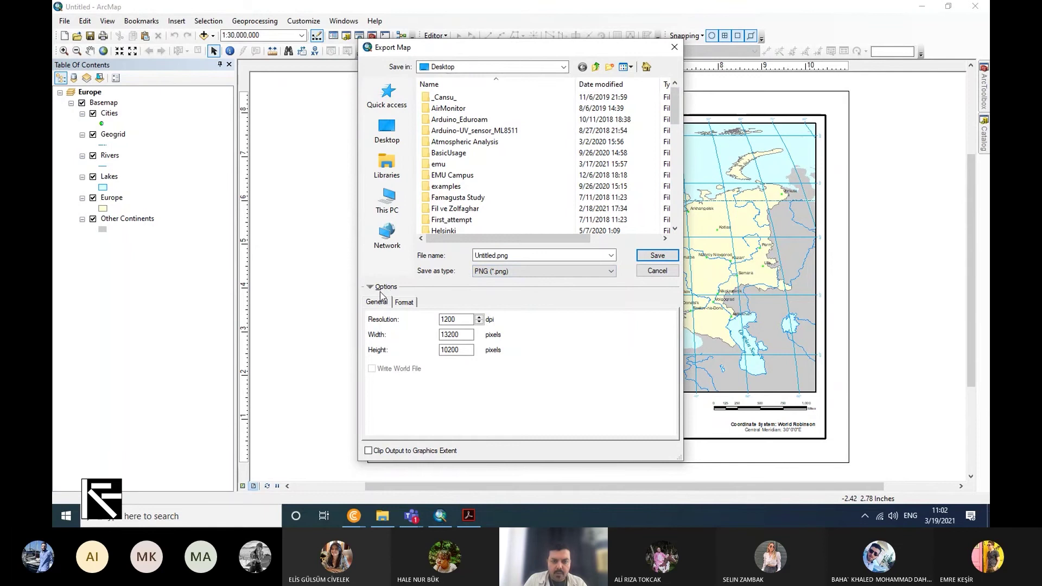
left_click(405, 302)
left_click(383, 303)
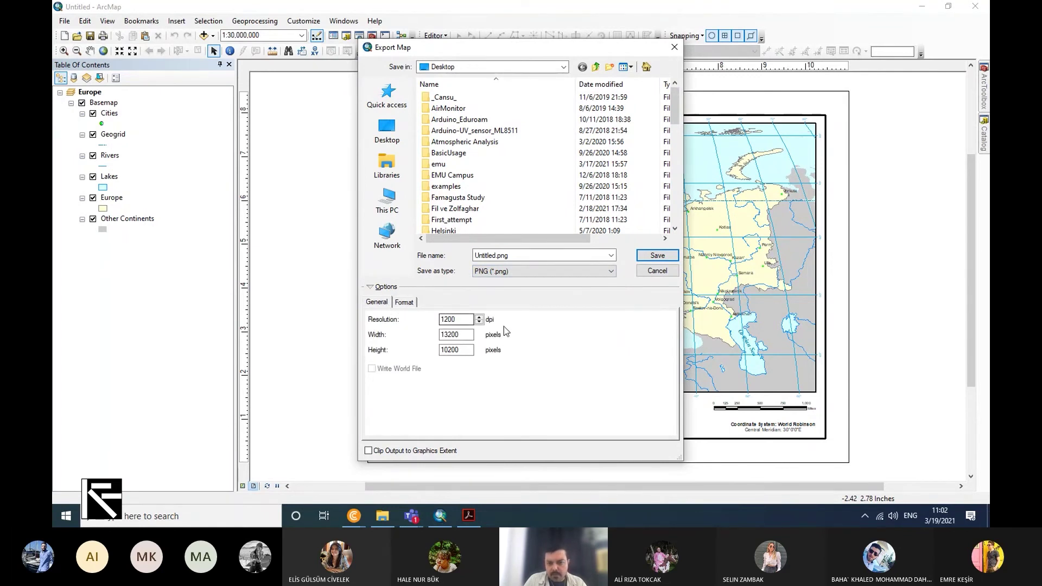
Examine the PNG export's format options, including its color modes, collapse and re-expand the options, and cancel the export
left_click(405, 303)
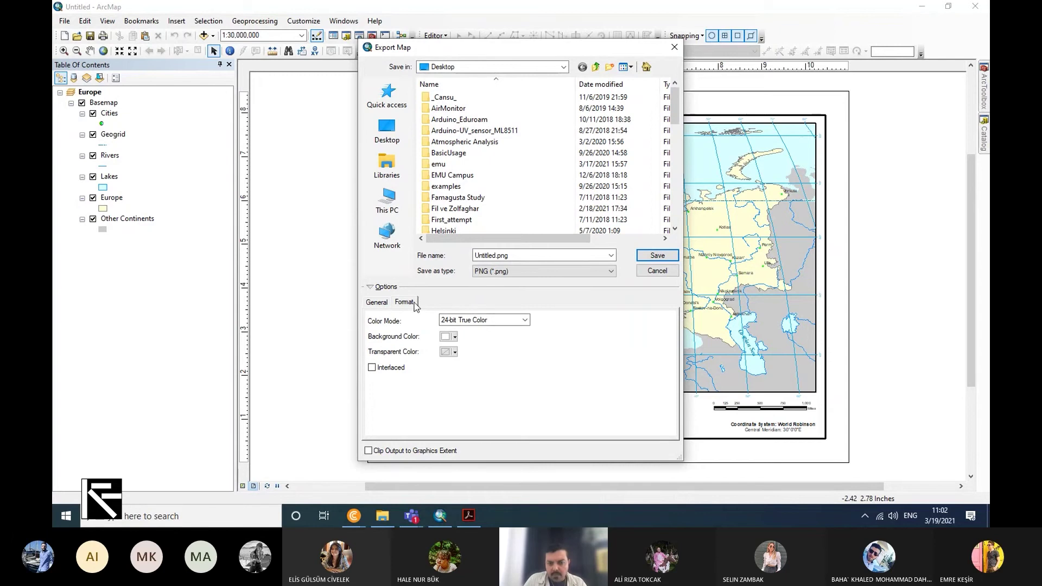
left_click(526, 320)
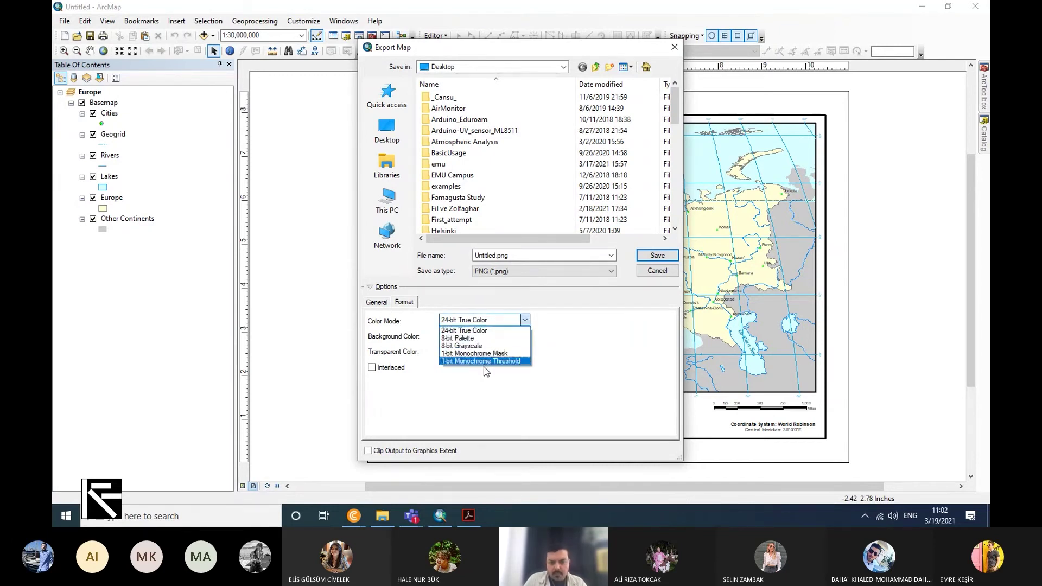
left_click(582, 357)
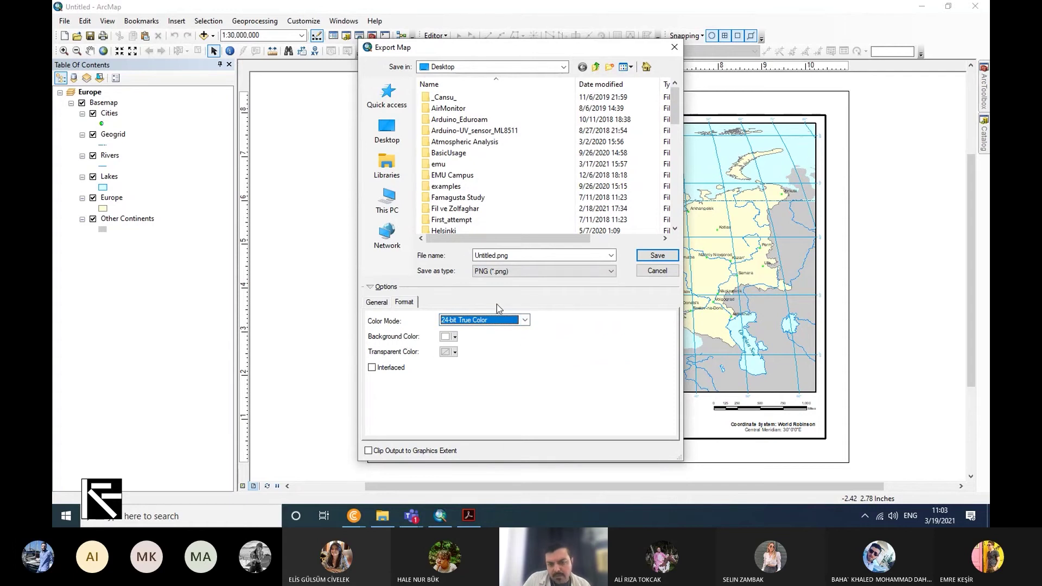
left_click(371, 291)
left_click(370, 291)
left_click(369, 289)
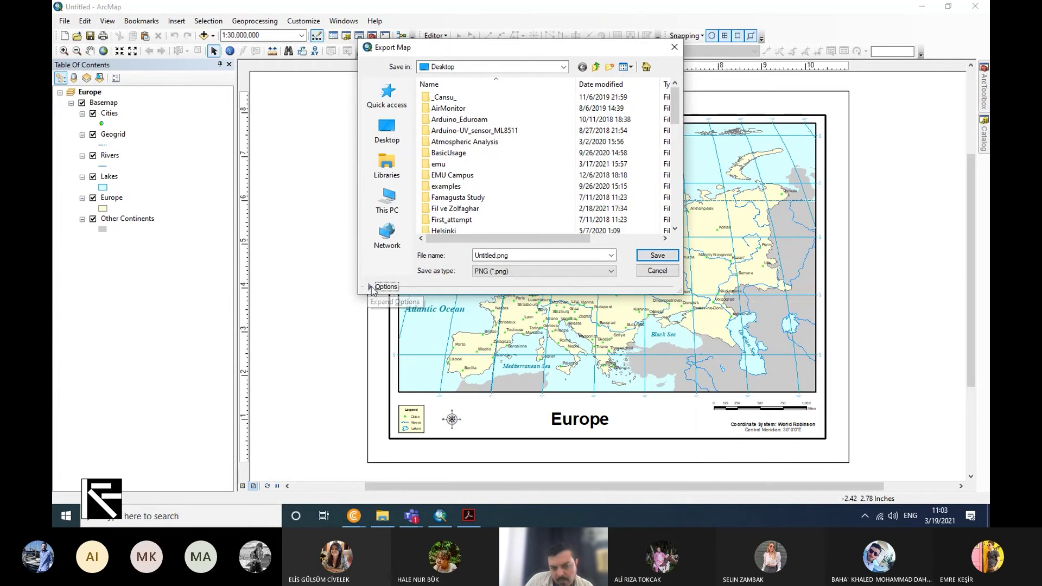
left_click(369, 289)
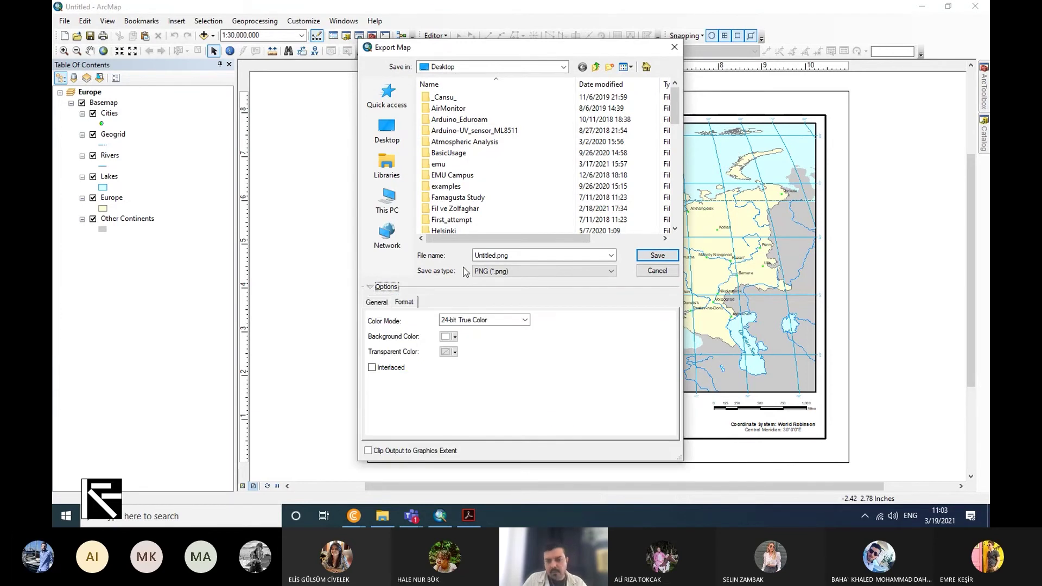
left_click(666, 275)
Analyze the map, examine the layers listed under the projection warning and the scale range message, and close the results
left_click(64, 21)
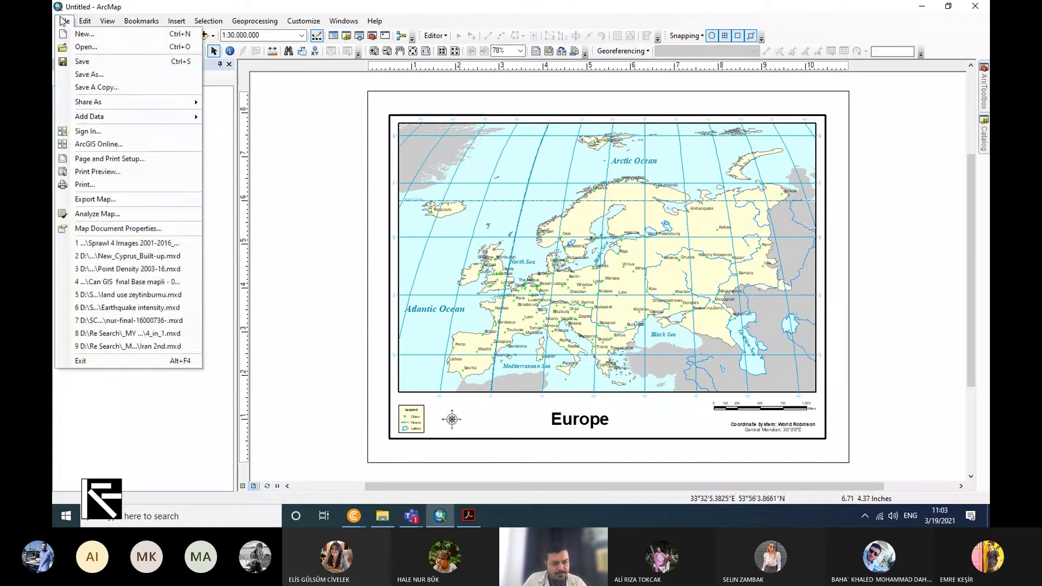
left_click(143, 210)
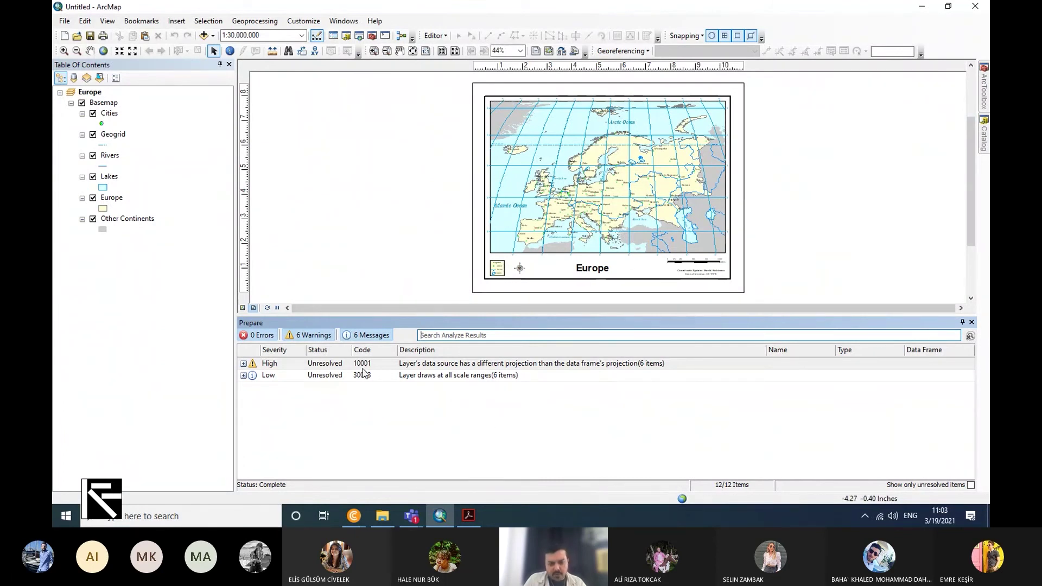
left_click(243, 363)
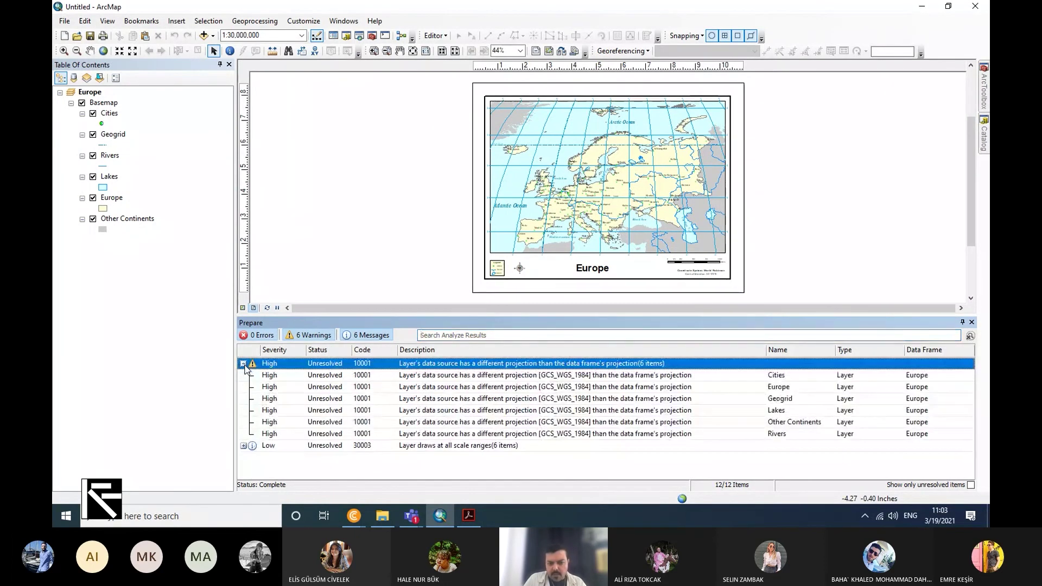
left_click(243, 363)
left_click(243, 375)
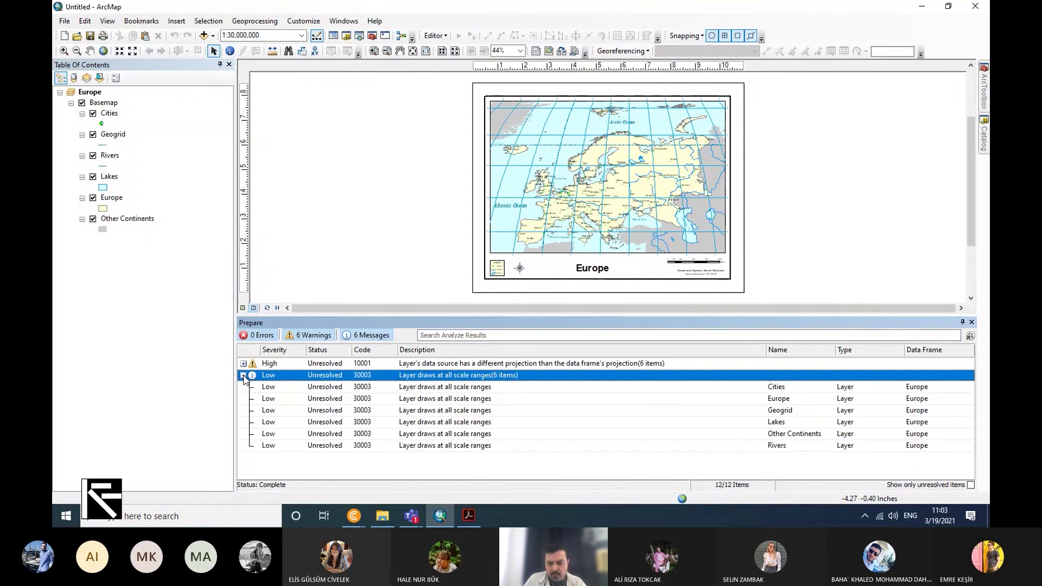
left_click(243, 363)
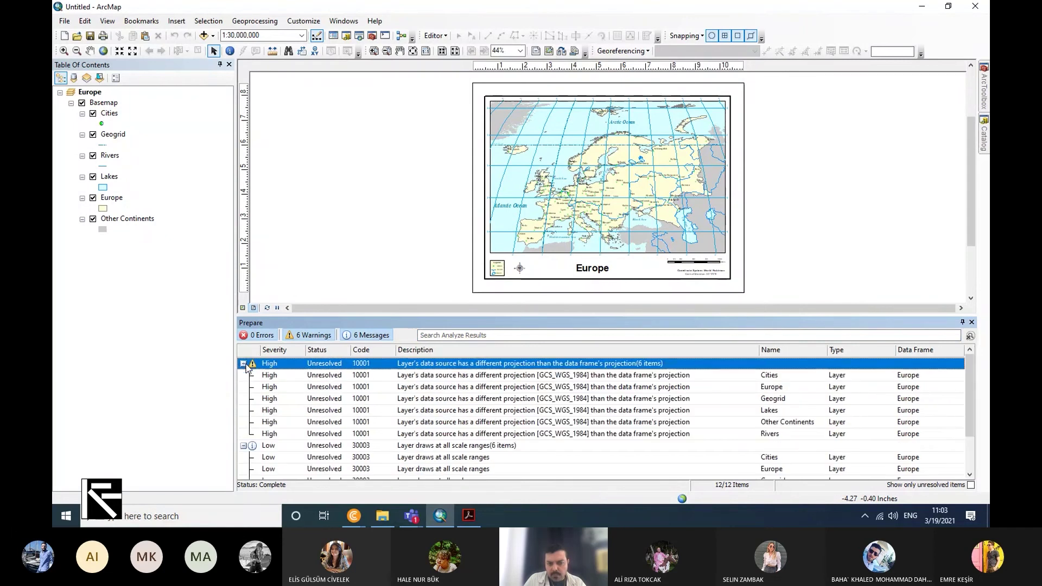
left_click(244, 445)
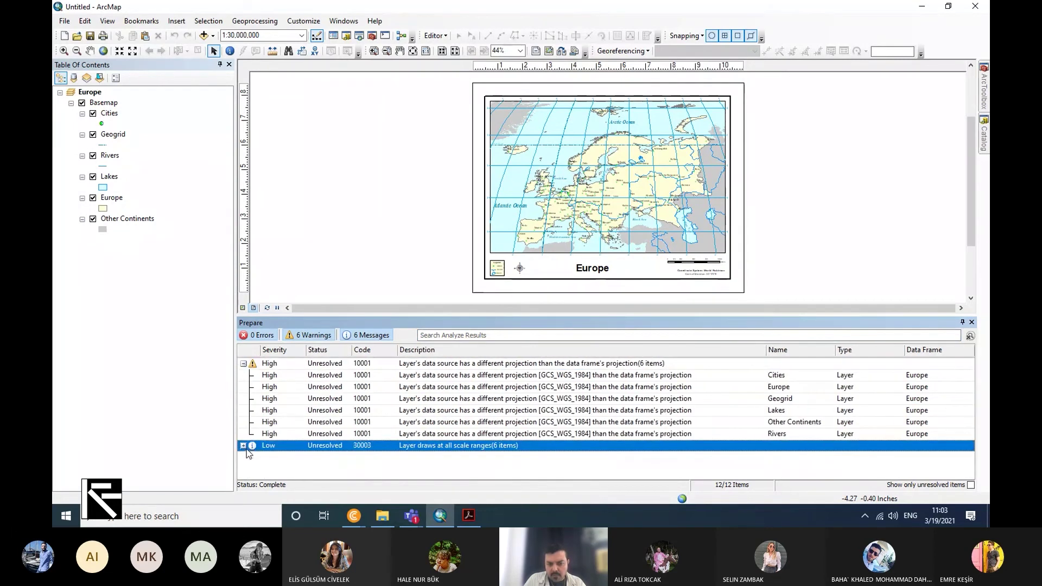
left_click(243, 364)
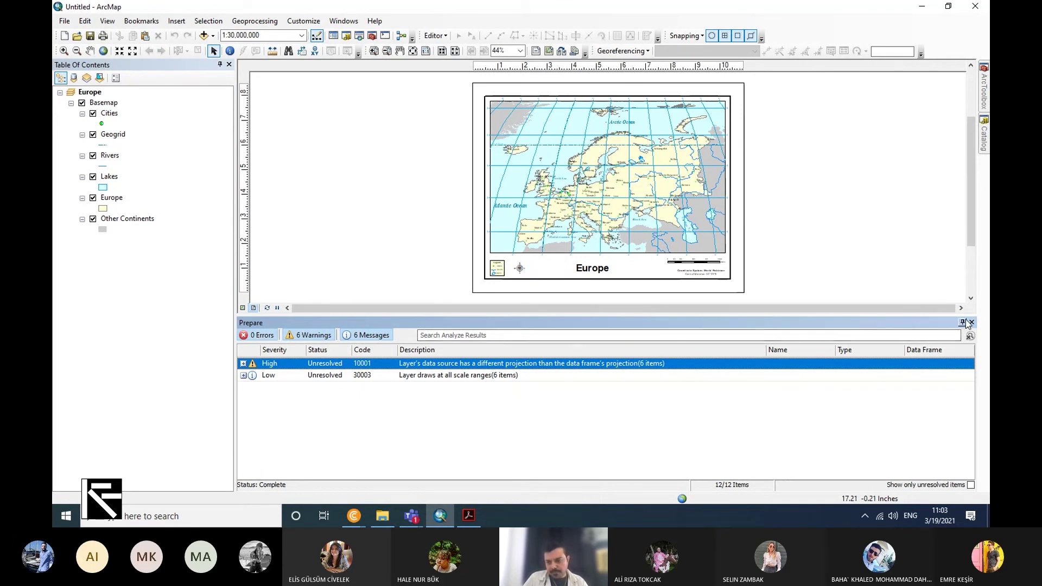
left_click(970, 323)
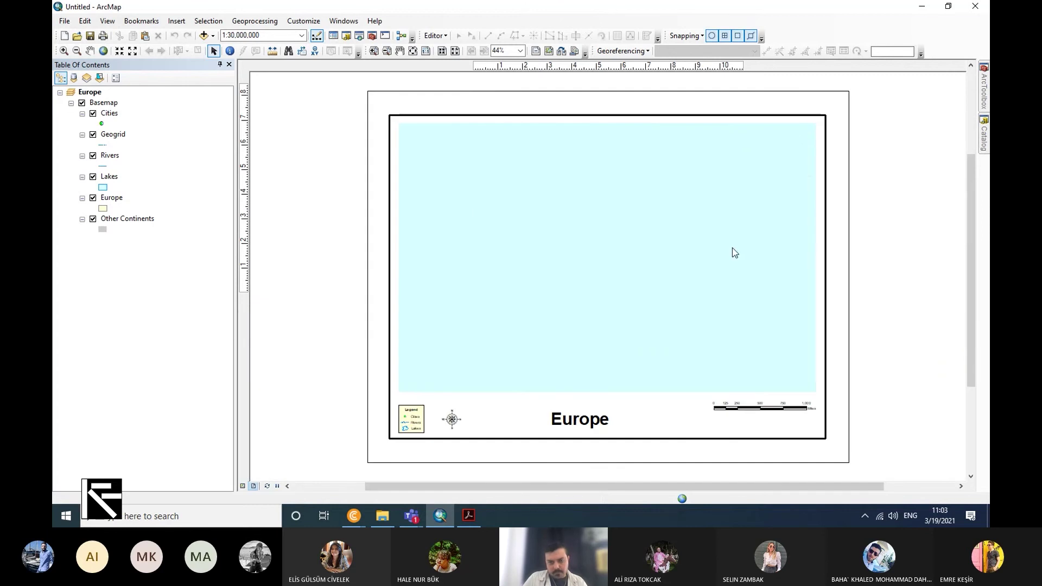
Examine the map document properties, pointing out the Title and Author fields, and close them without changes
left_click(65, 21)
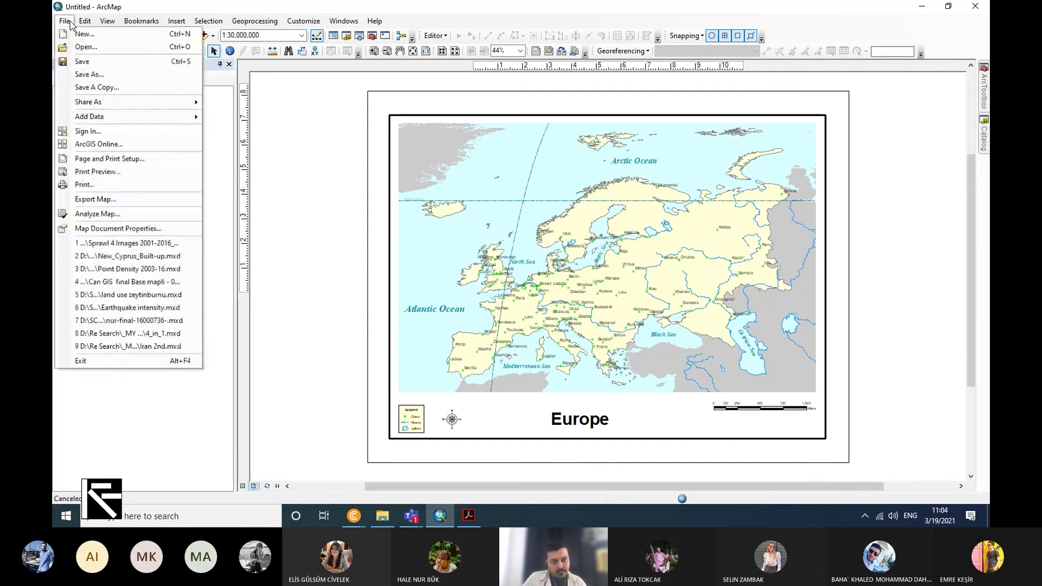
left_click(162, 228)
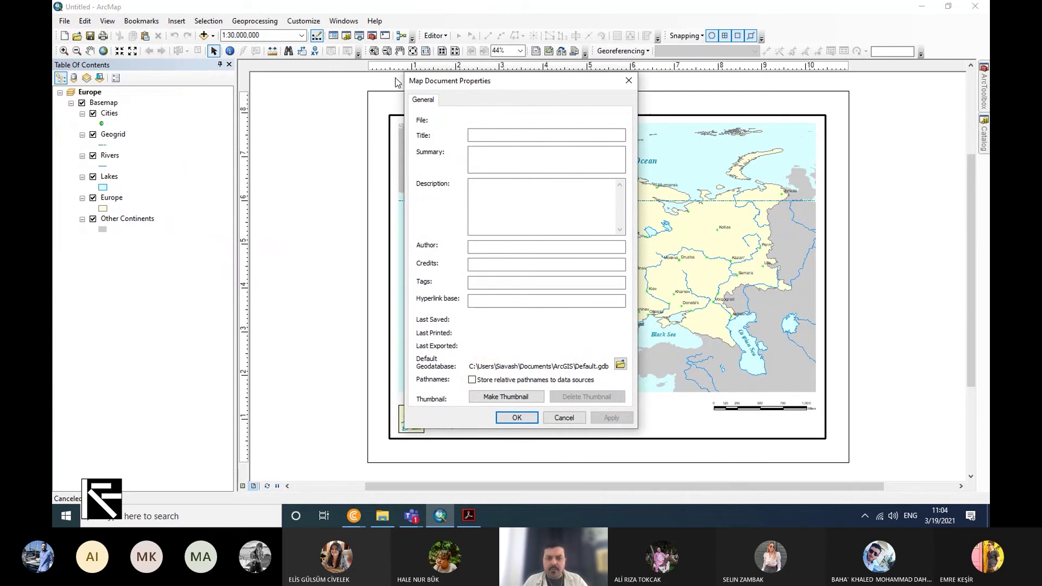
left_click(498, 135)
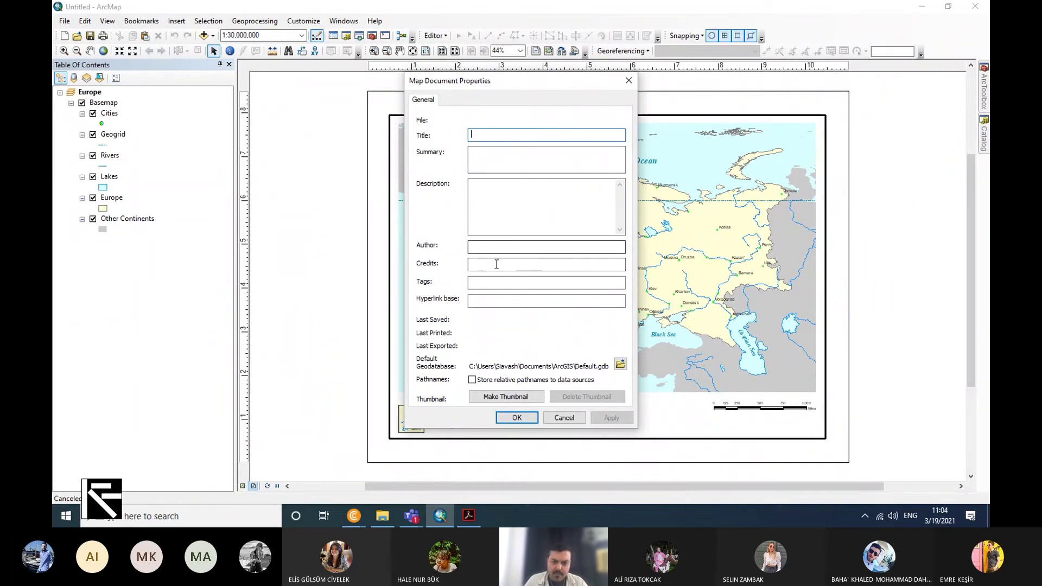
left_click(477, 250)
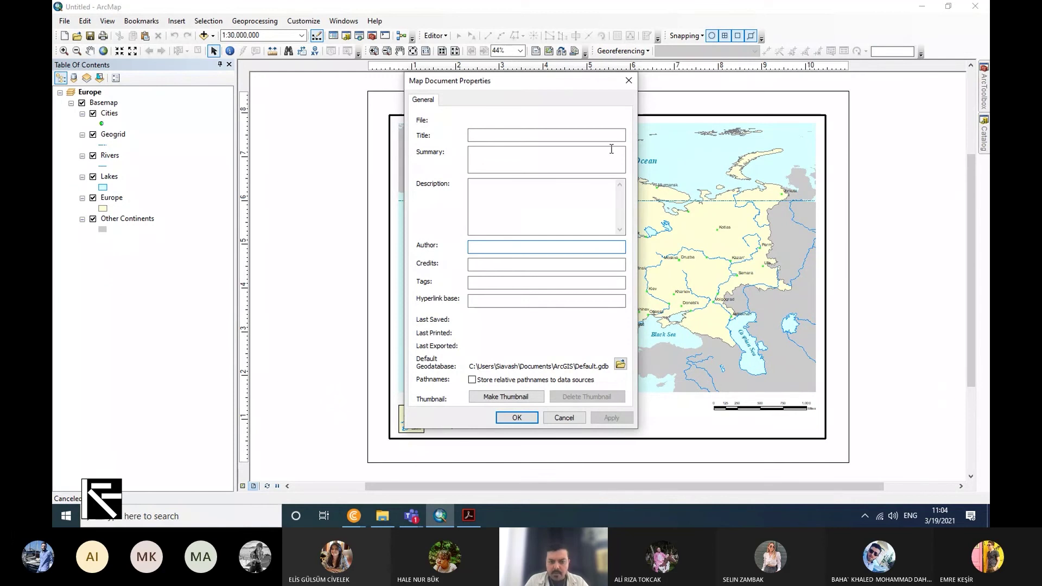
left_click(628, 81)
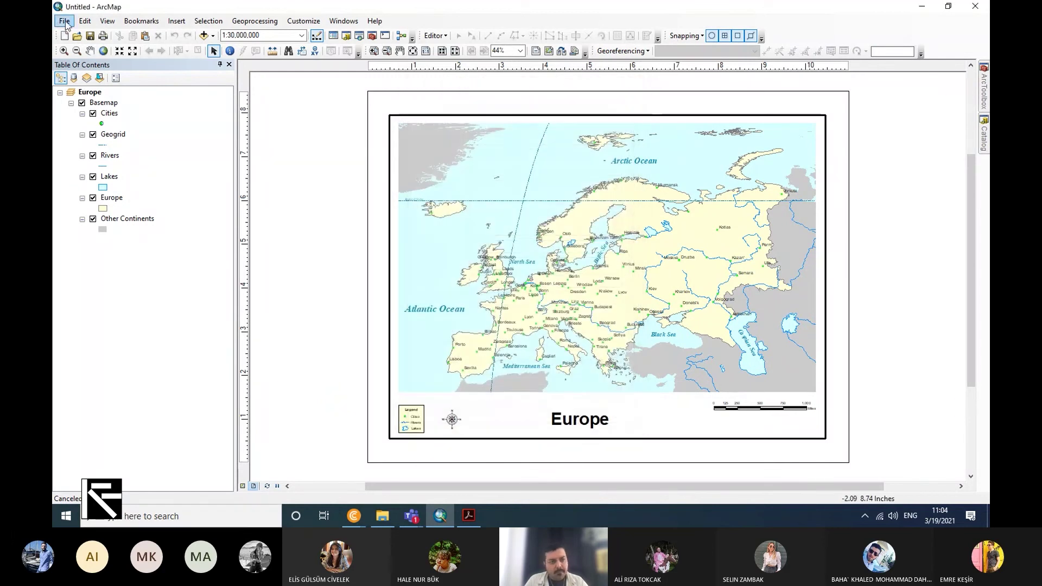
Point out the Exit command and look through the View commands
left_click(65, 22)
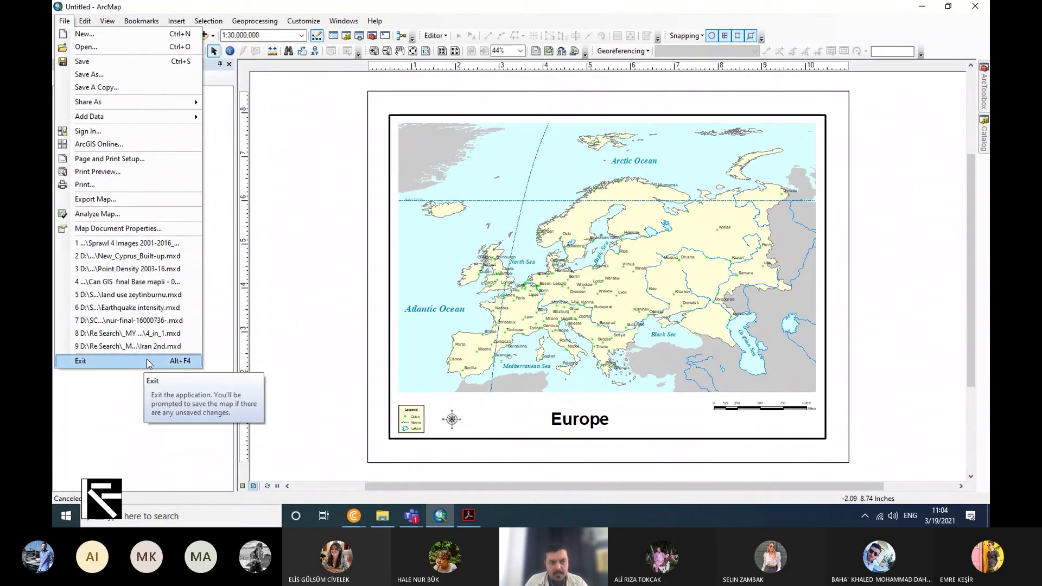
left_click(428, 13)
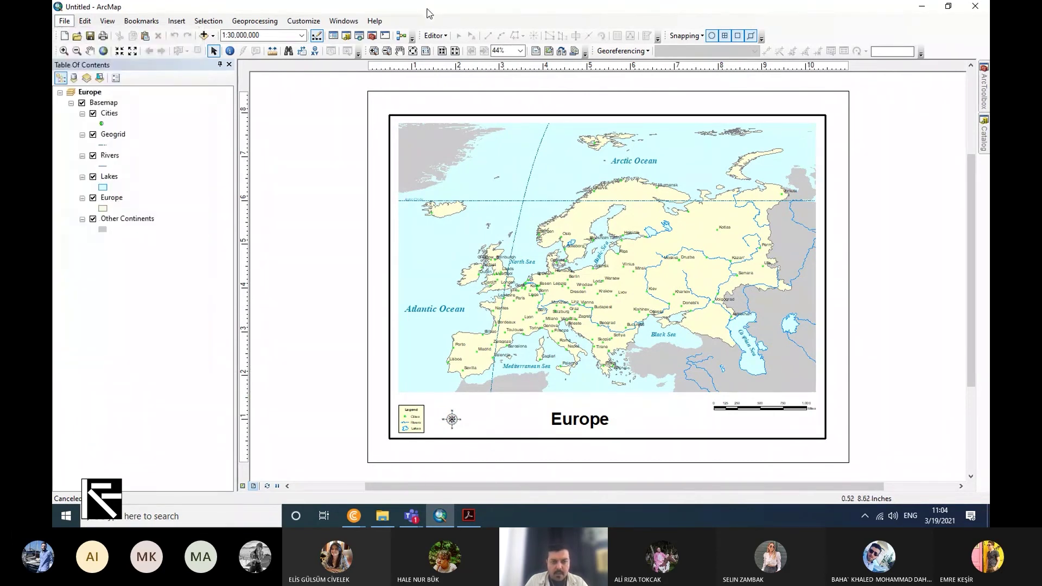
left_click(93, 21)
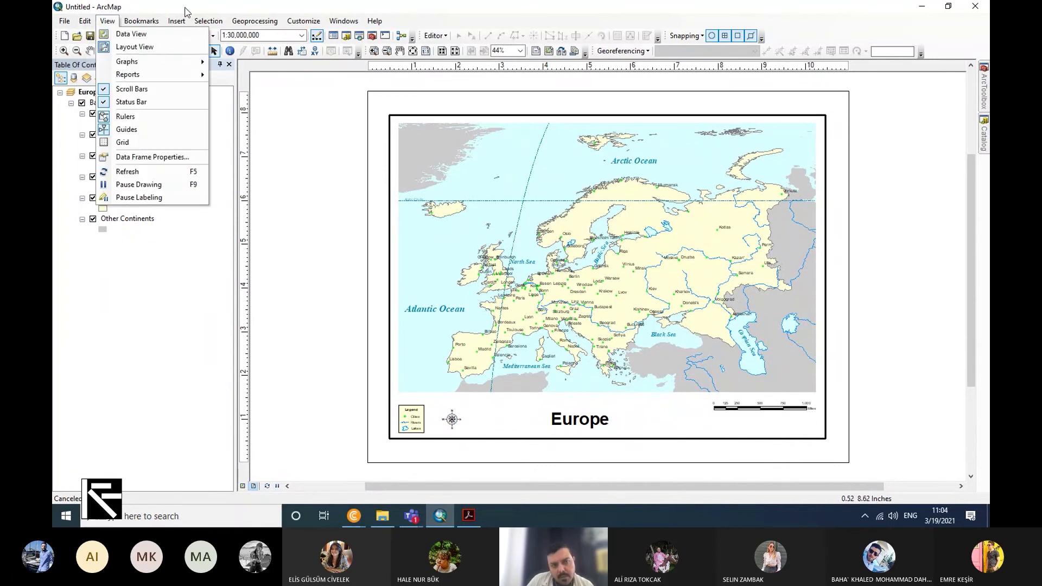
left_click(204, 7)
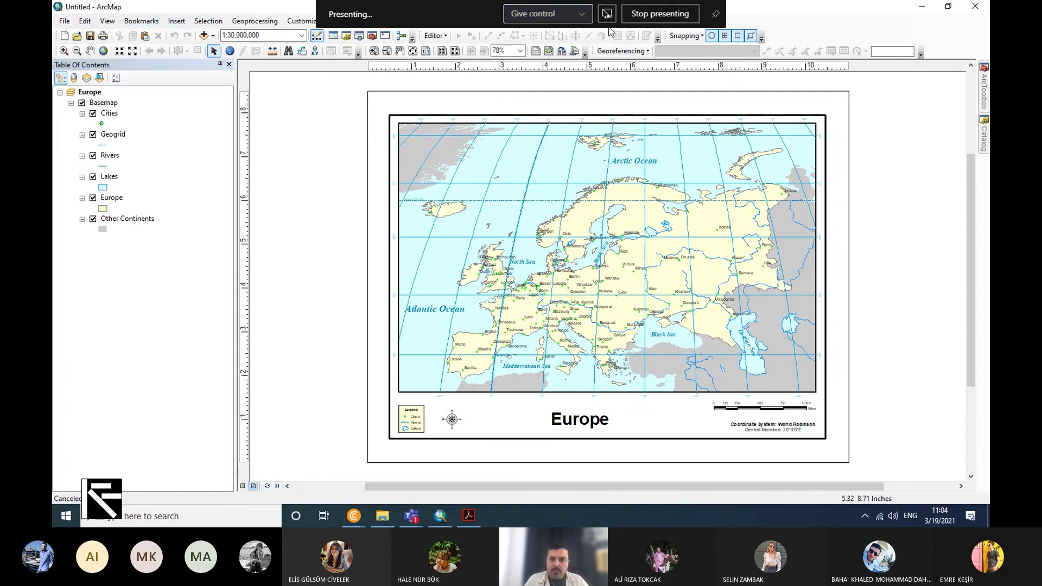
left_click(589, 17)
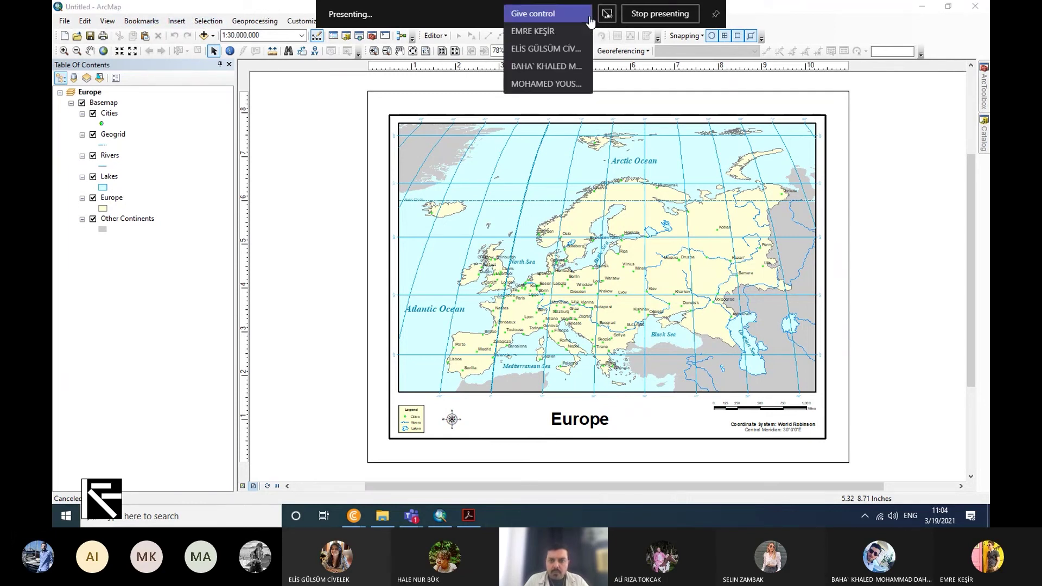
left_click(721, 15)
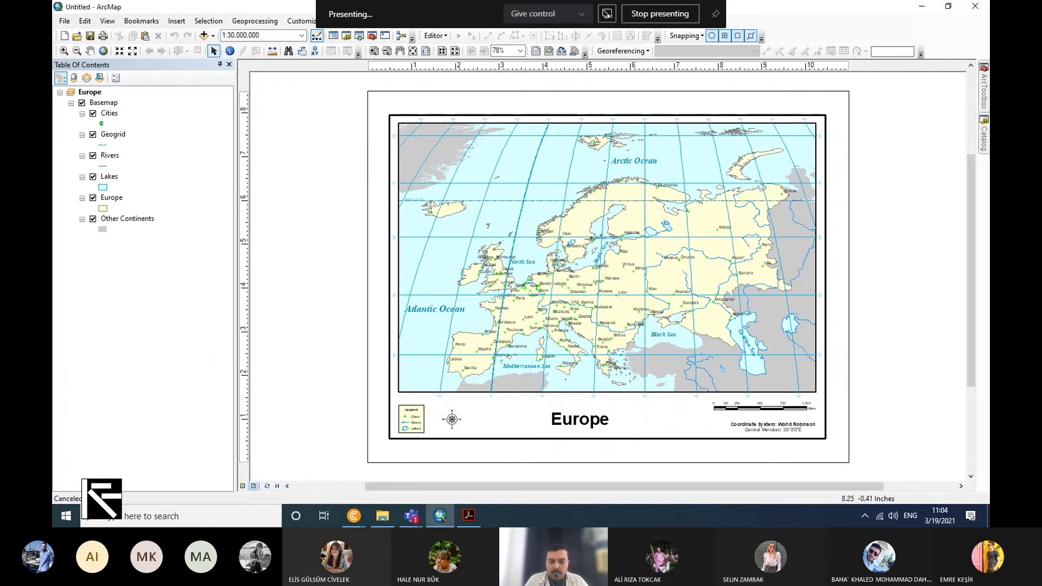
left_click(439, 515)
left_click(440, 516)
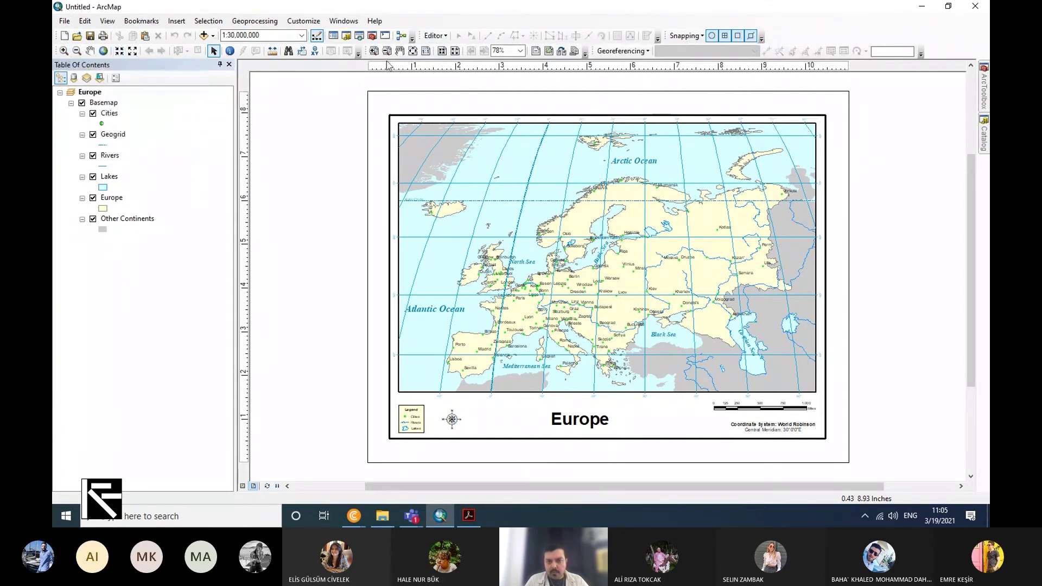
Hide the Editor toolbar and move the Snapping toolbar into its place beside the Standard toolbar
right_click(434, 44)
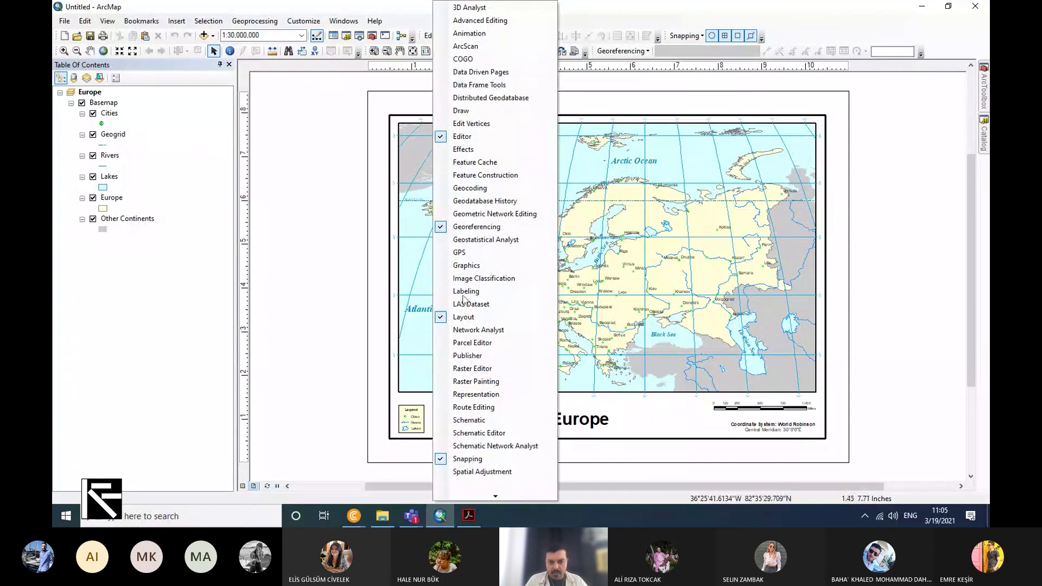
mouse_move(473, 496)
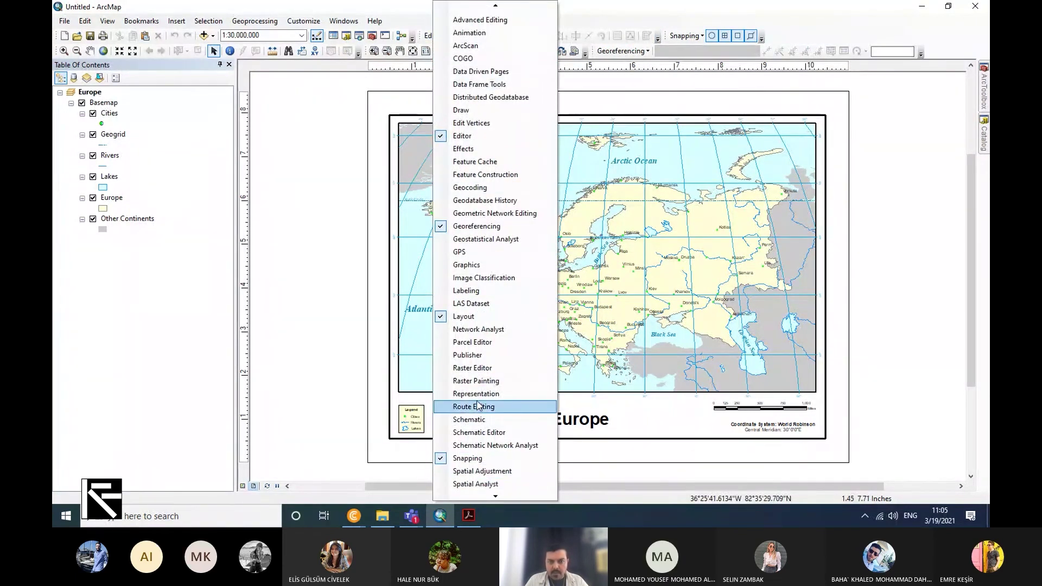
left_click(441, 135)
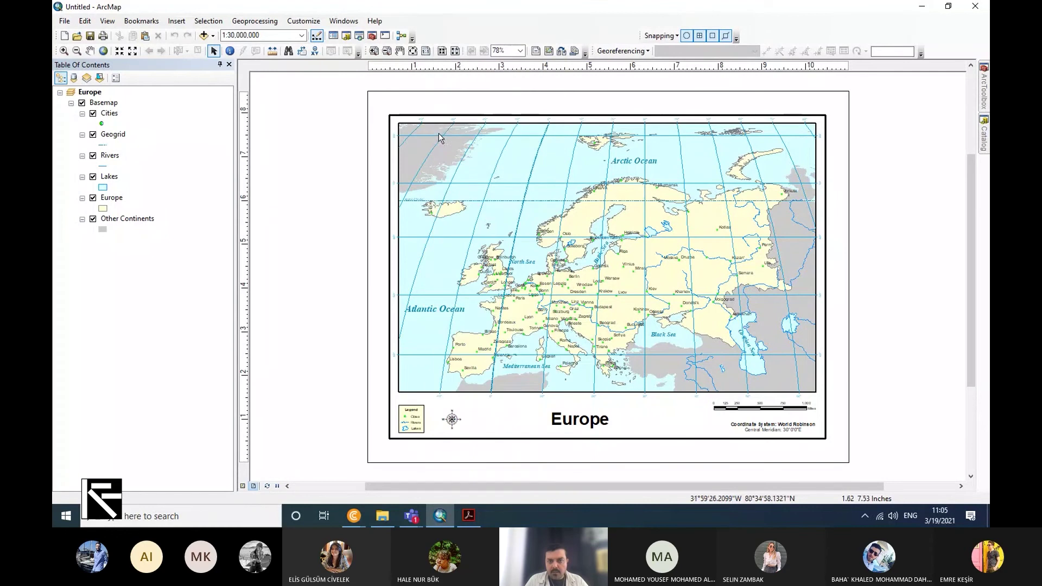
left_click_drag(641, 35, 427, 34)
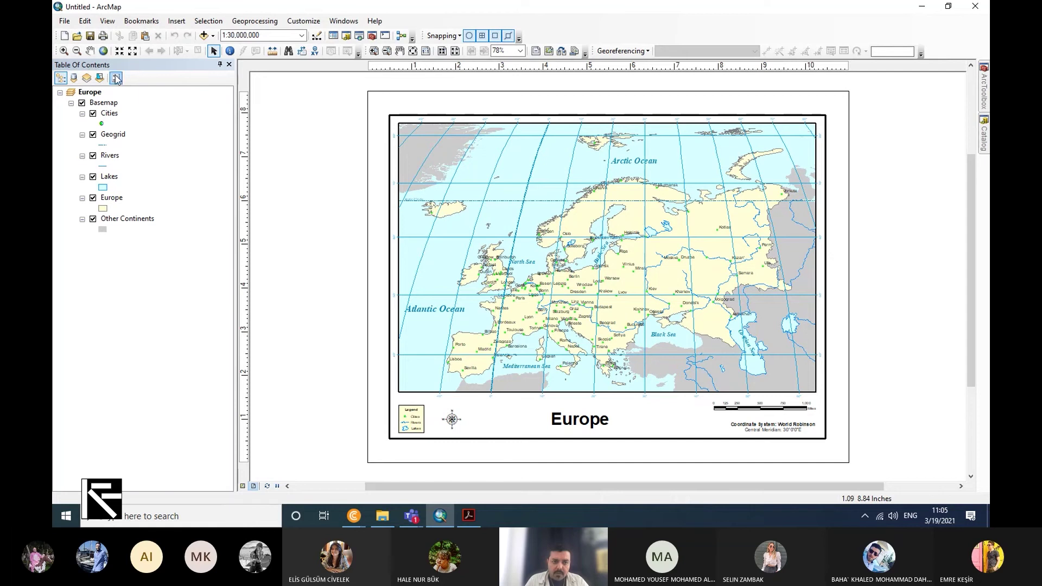
Close and restore the Table Of Contents window twice to demonstrate two ways of reopening it
left_click(228, 65)
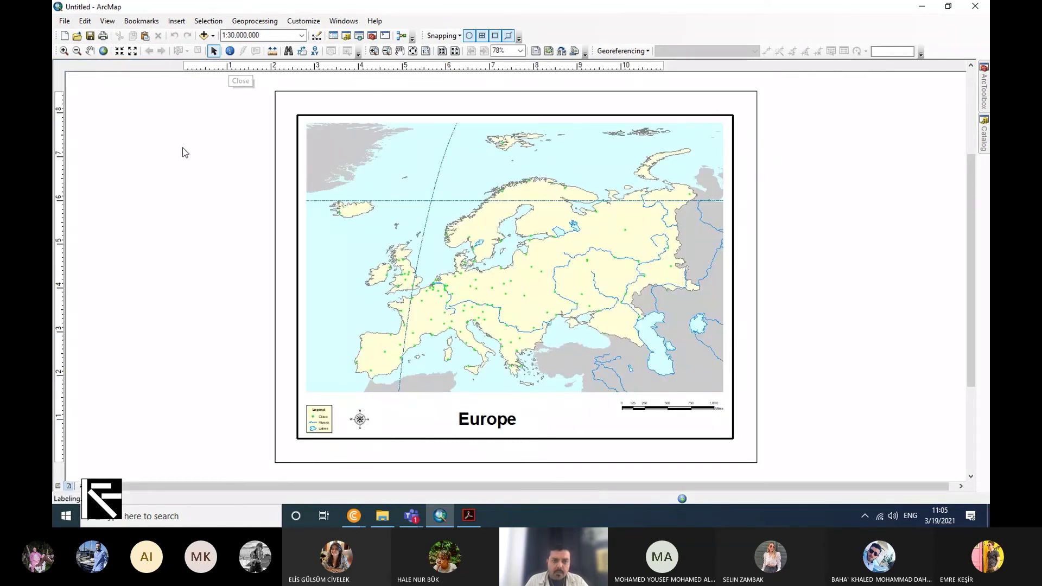
left_click(328, 22)
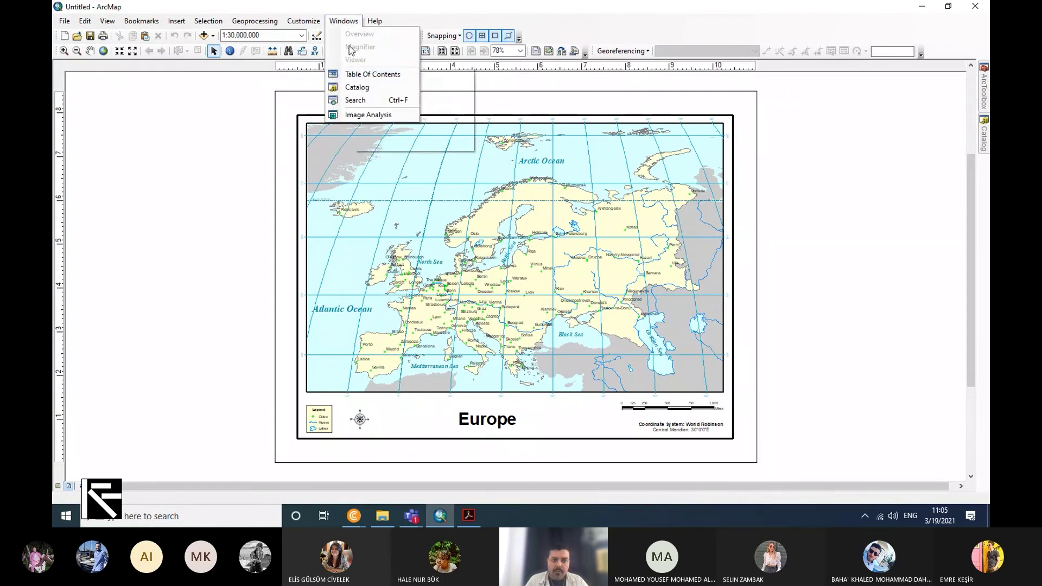
left_click(362, 76)
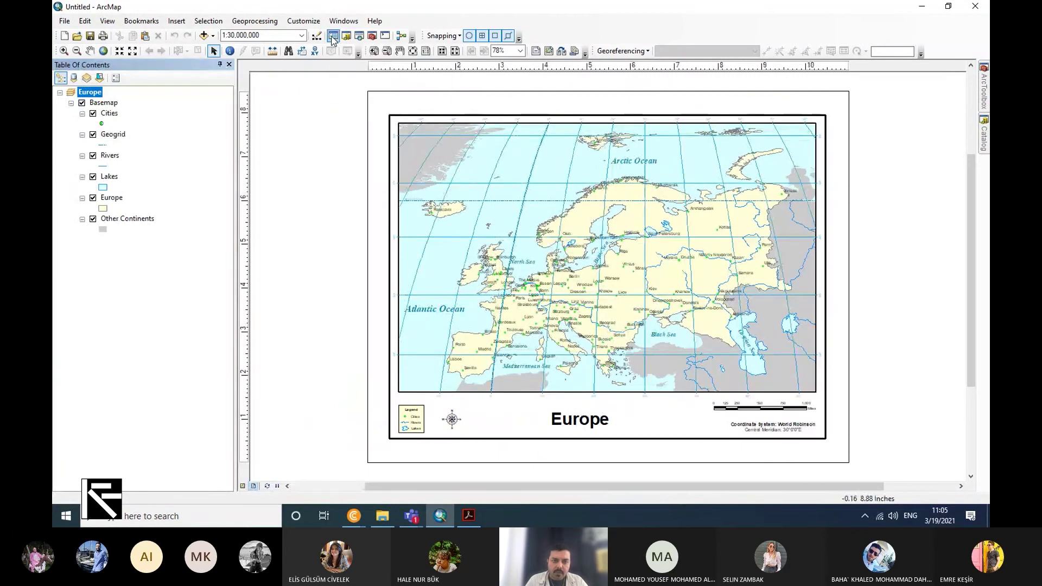
left_click(228, 64)
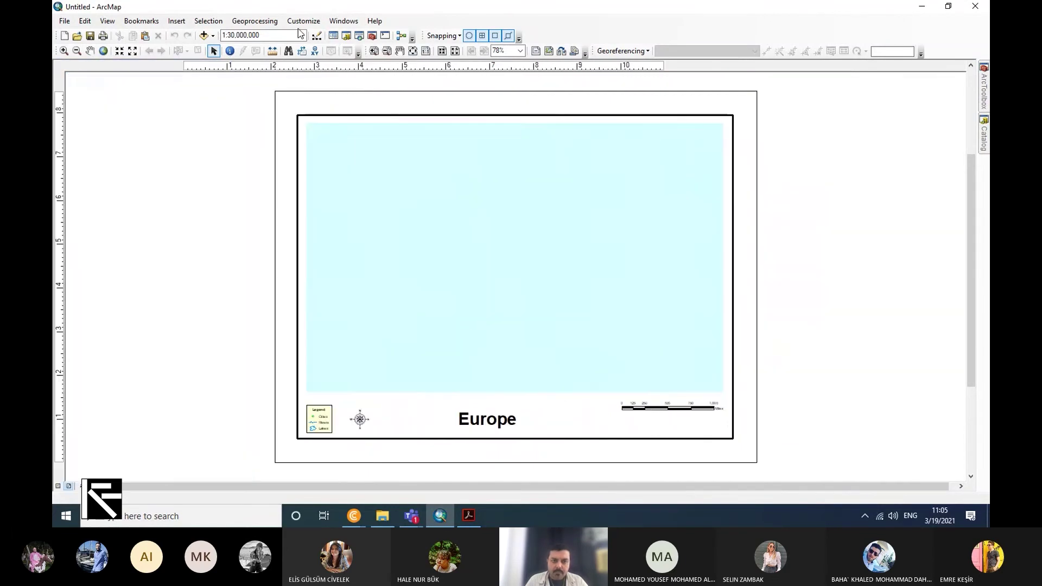
left_click(334, 35)
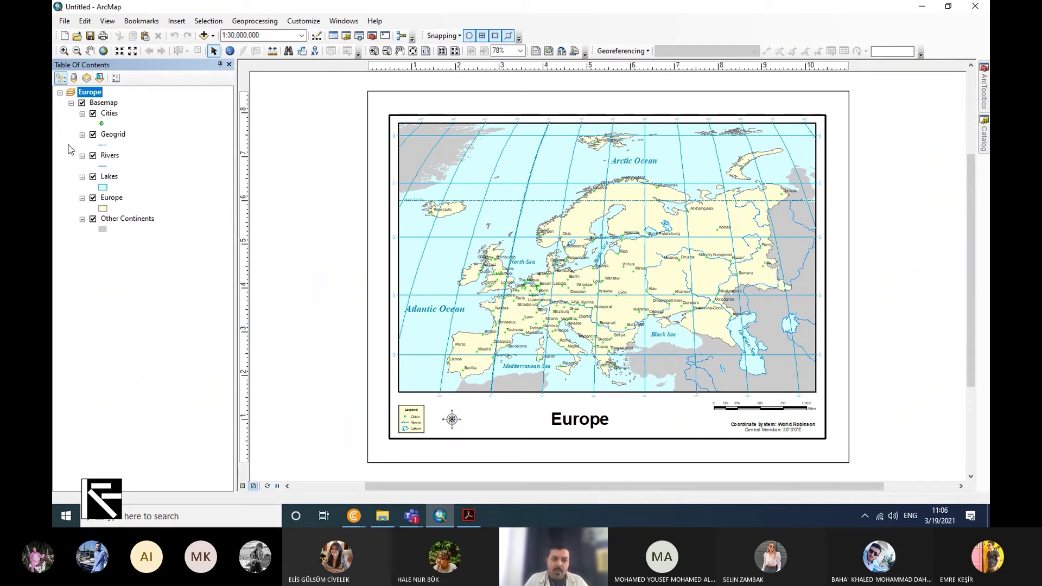
Examine the layer listings by source, visibility and selection and the Table Of Contents options, and return to the drawing order listing
left_click(73, 78)
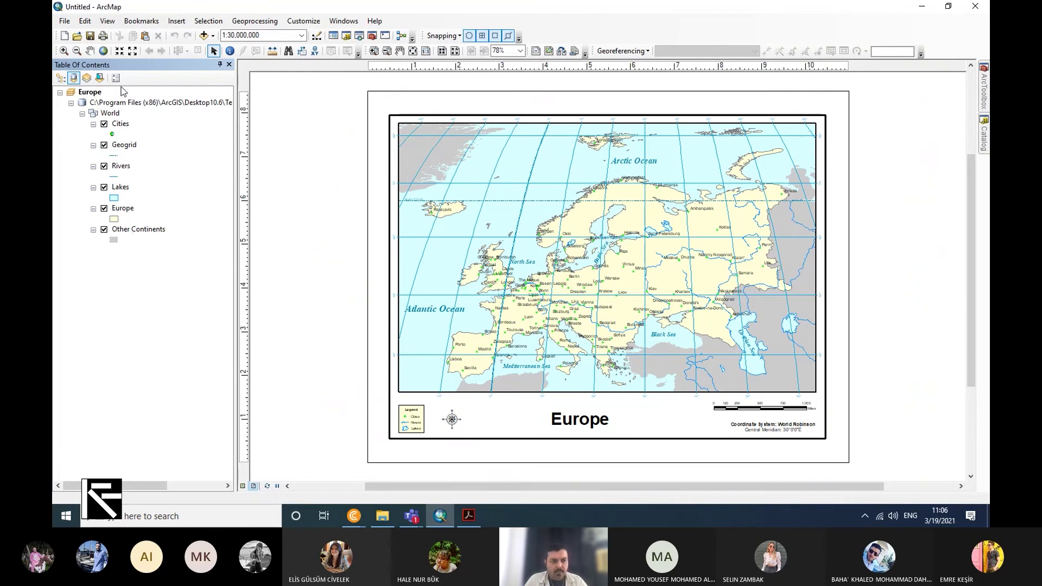
left_click(86, 77)
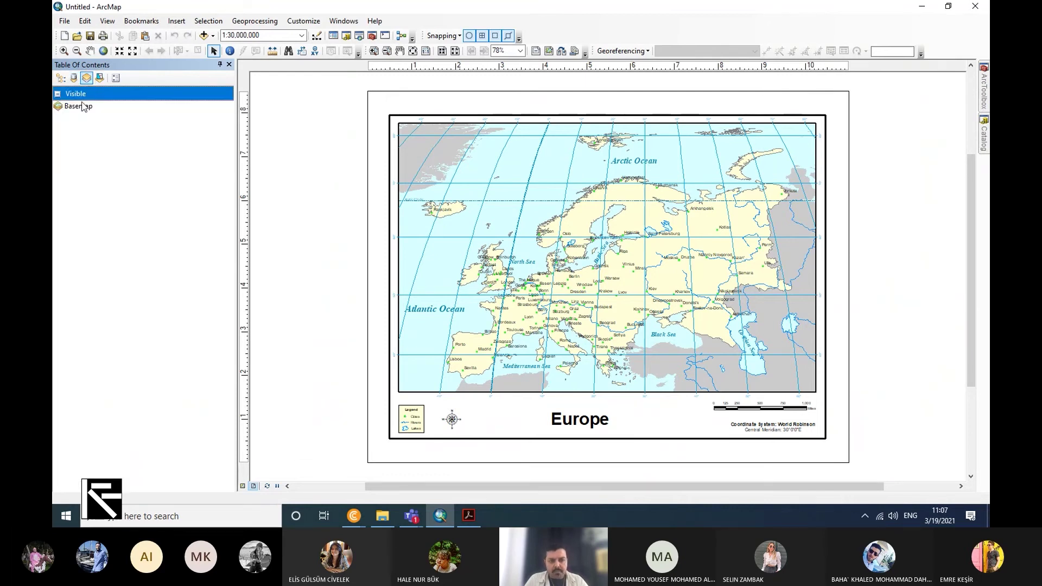
left_click(99, 78)
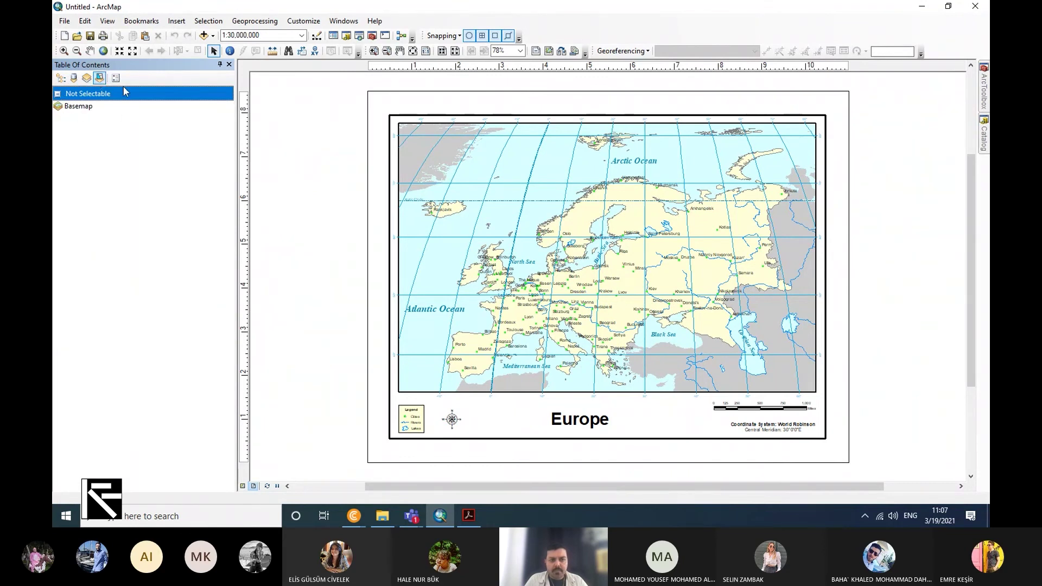
left_click(115, 78)
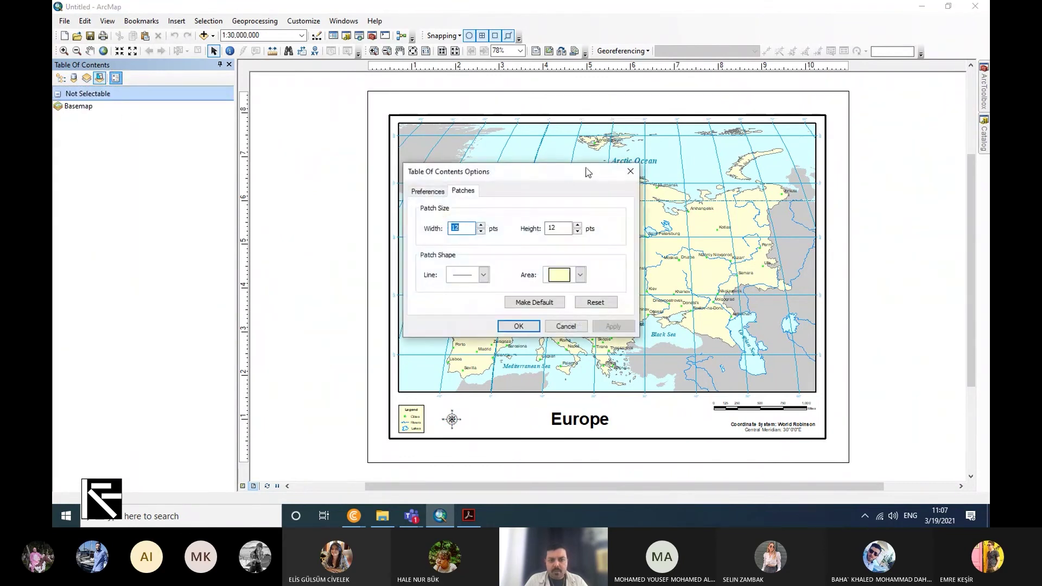
left_click(630, 172)
left_click(62, 79)
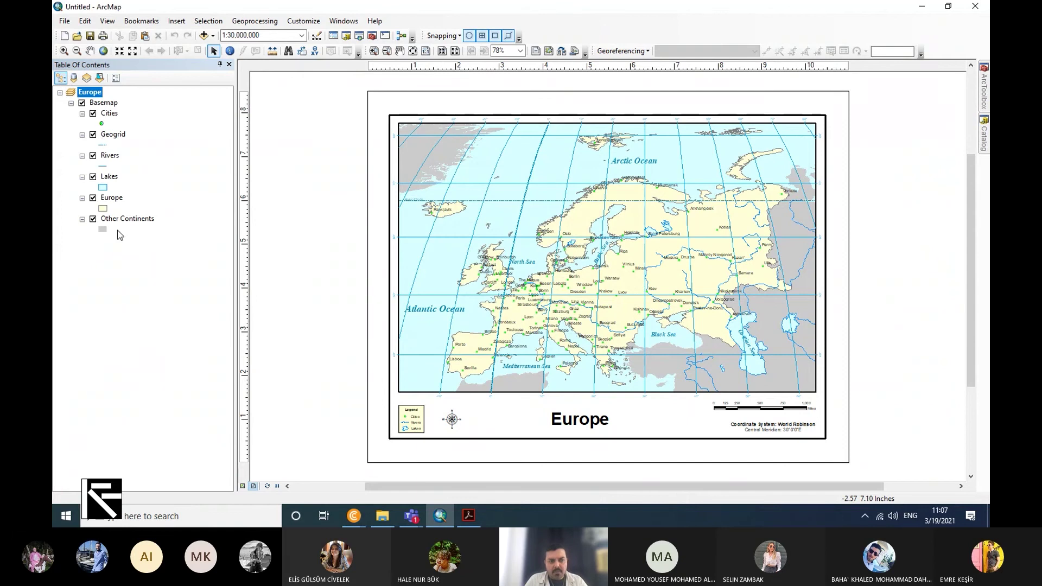
left_click(74, 78)
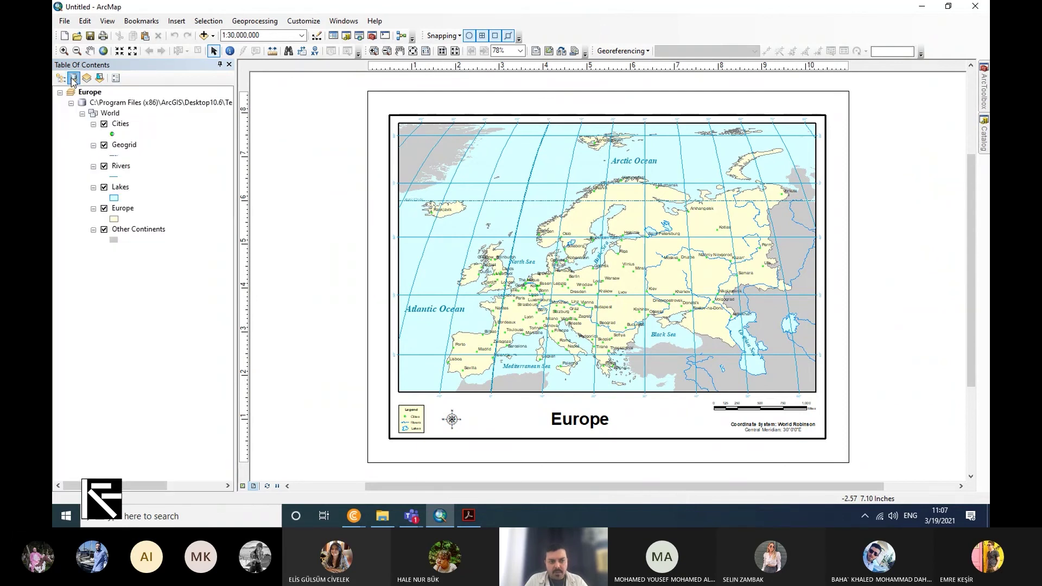
left_click(60, 79)
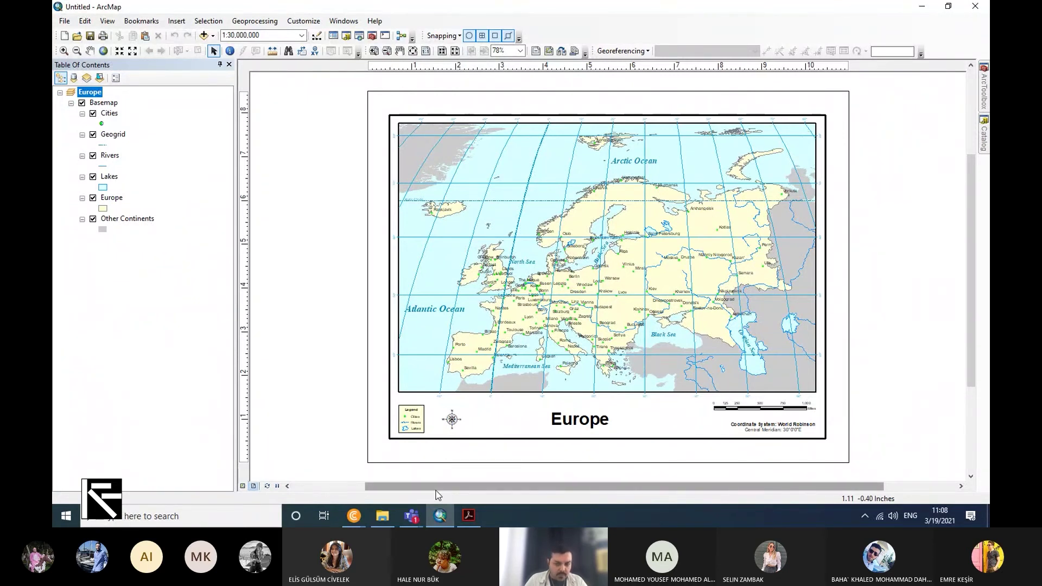
Show the Europe map in Layout View and point out its outer frame by selecting and deselecting it
left_click(114, 24)
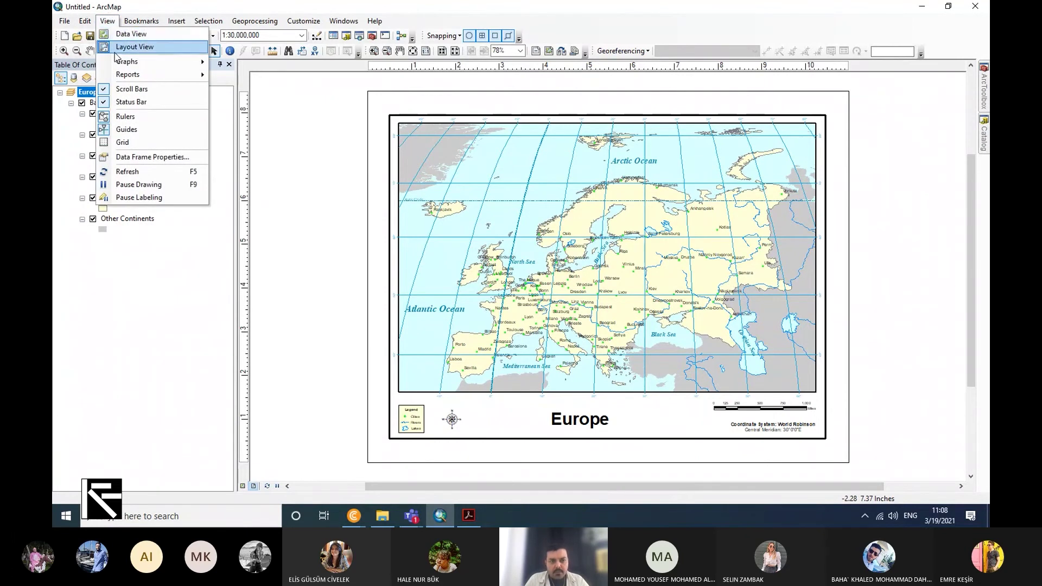
left_click(144, 50)
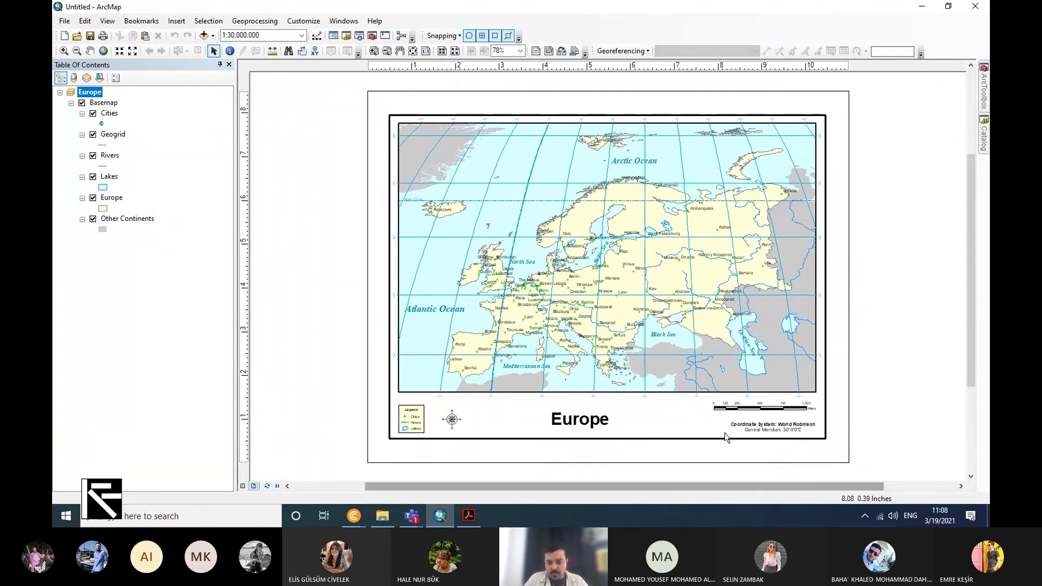
left_click(501, 440)
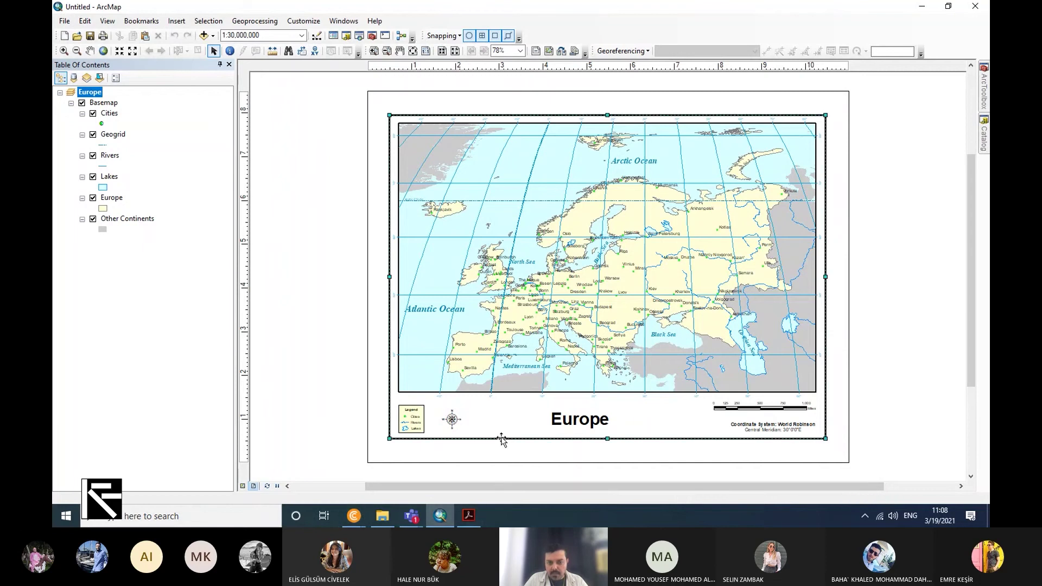
left_click(349, 108)
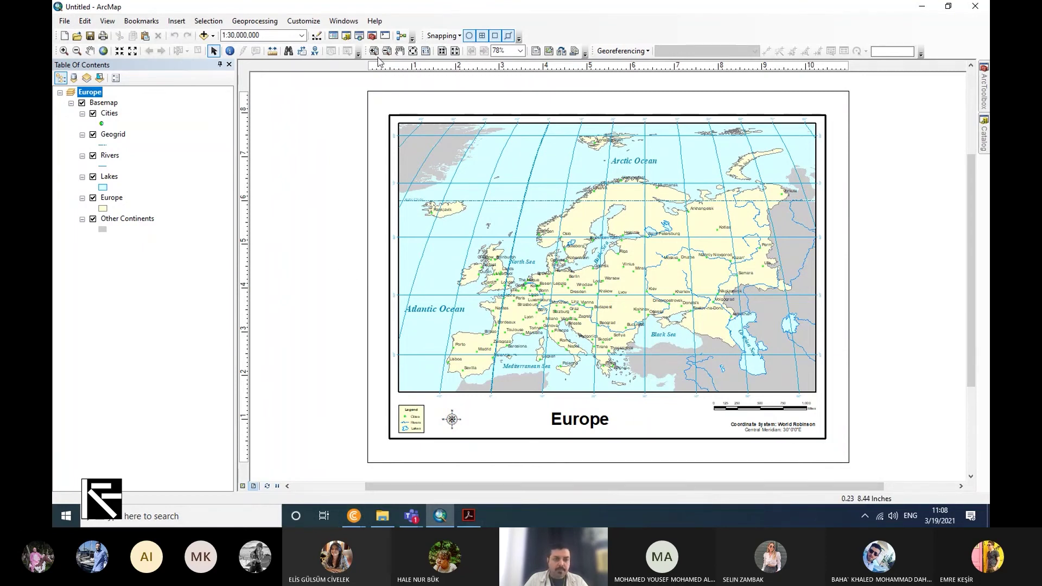
Switch the Europe map to Data View and activate the Pan tool
left_click(106, 20)
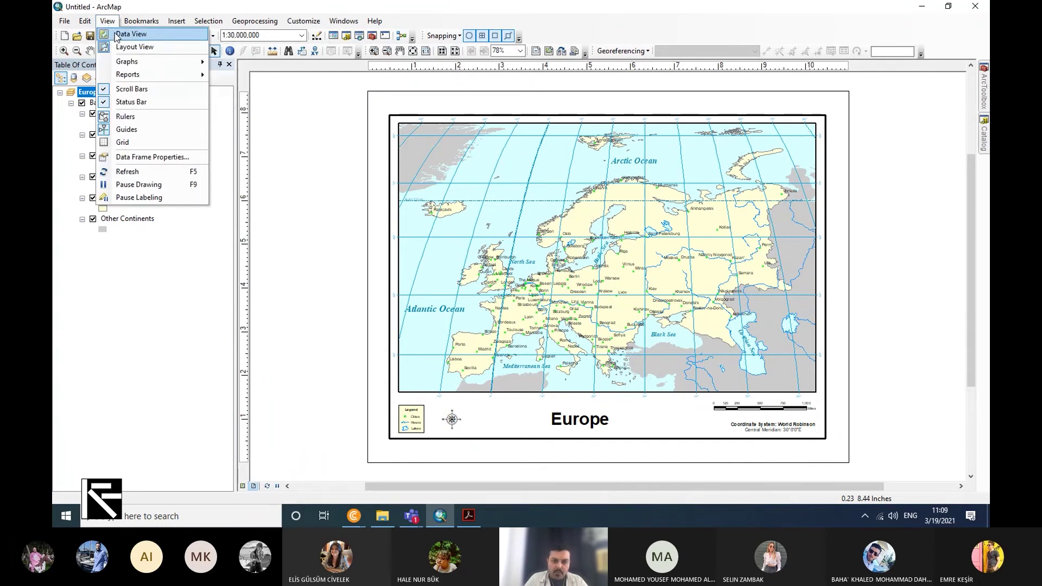
left_click(115, 36)
left_click(103, 50)
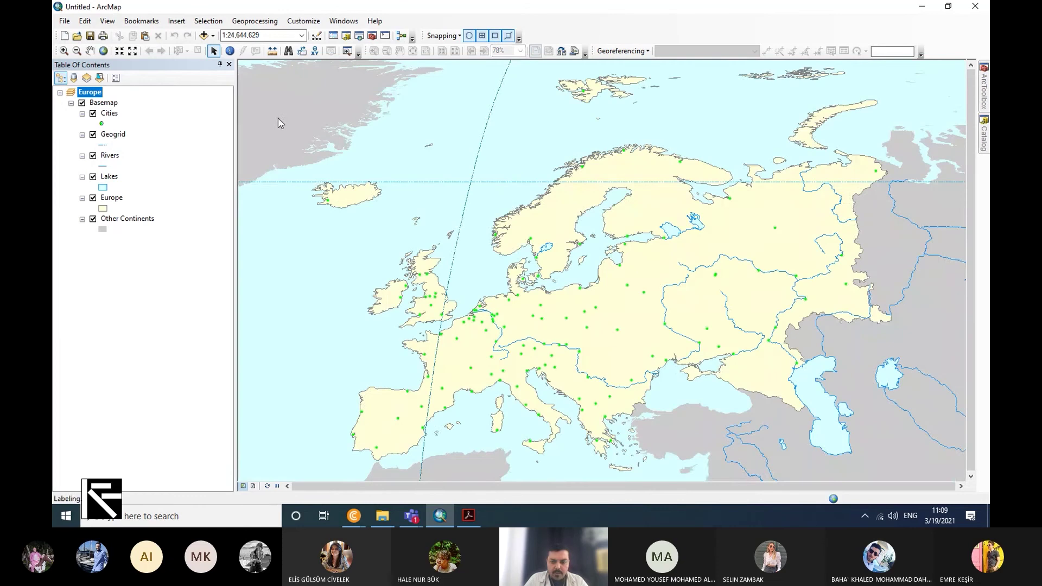
left_click(90, 51)
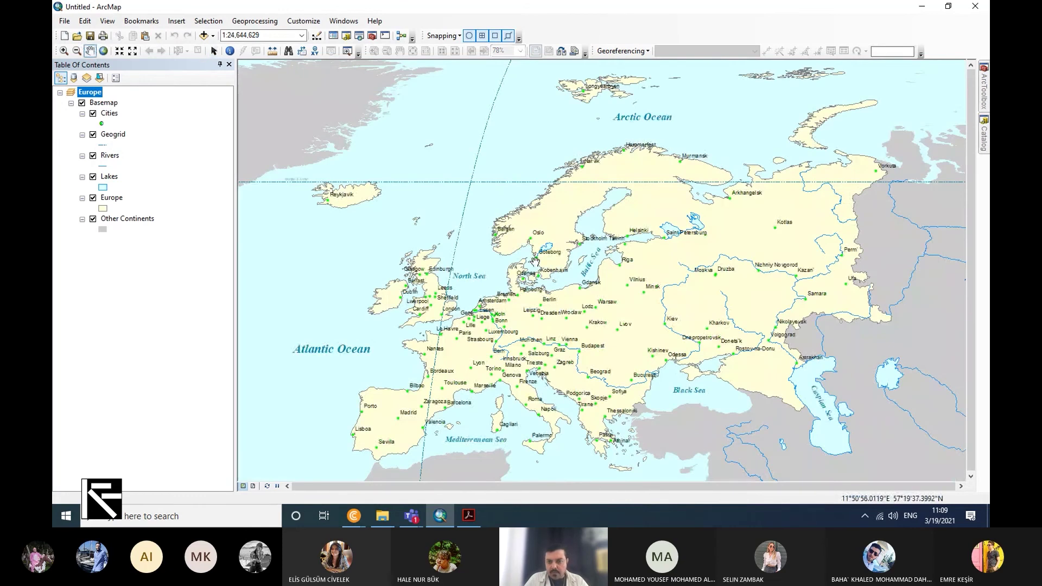
Examine the map beyond Europe at 1:50,000,000, from the Americas and Africa across Asia to the Pacific Ocean, and return to Europe
scroll(534, 262, "up", 3)
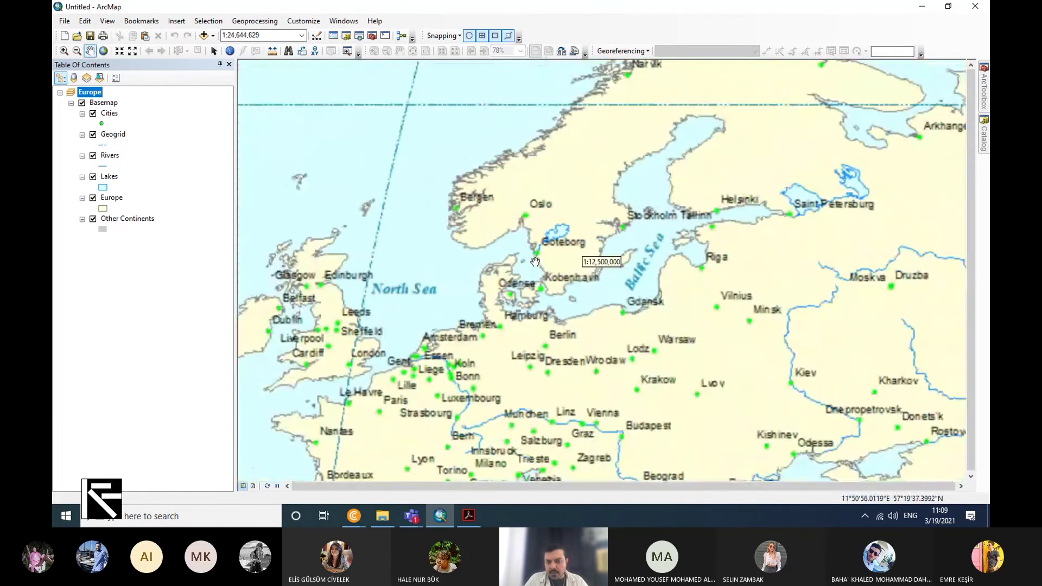
scroll(535, 261, "down", 4)
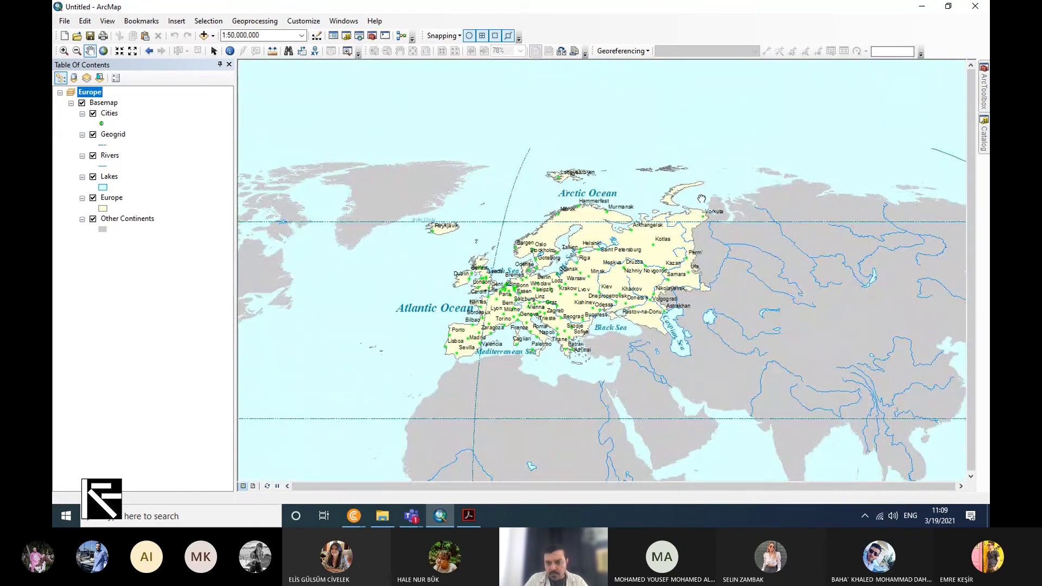
left_click_drag(701, 198, 412, 135)
left_click_drag(624, 272, 849, 289)
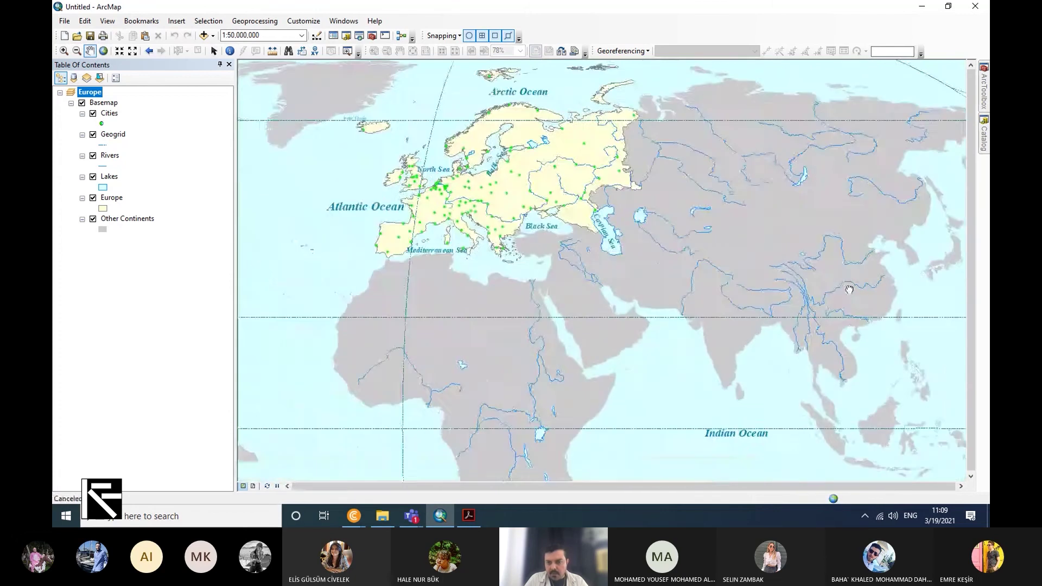
left_click_drag(405, 448, 368, 284)
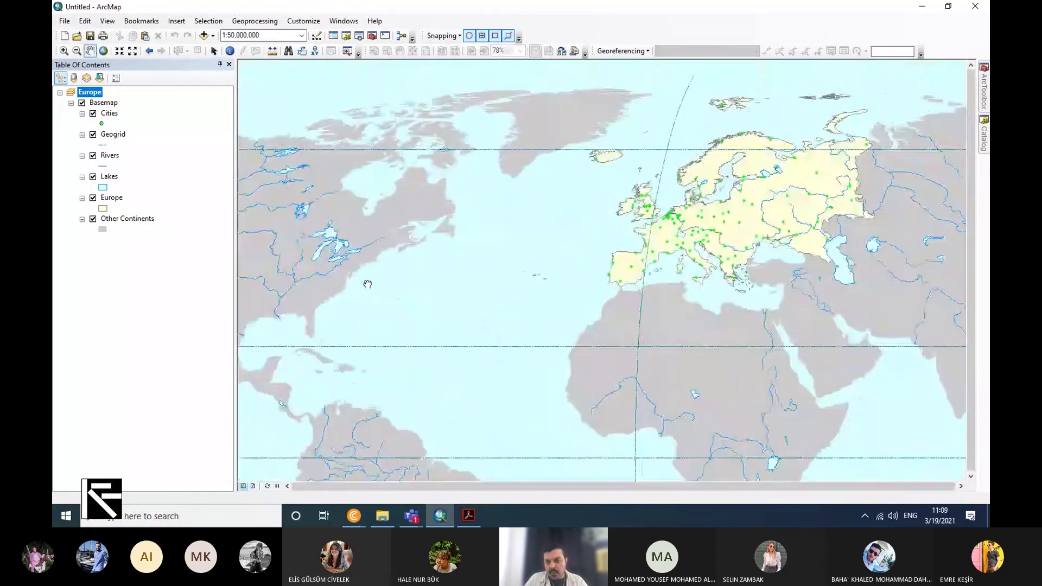
left_click_drag(706, 336, 390, 331)
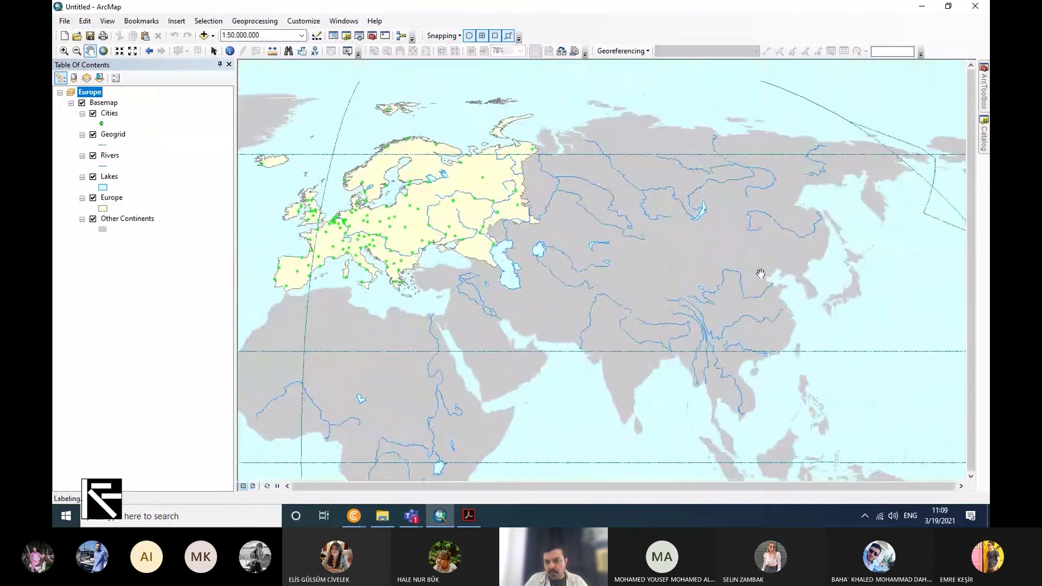
left_click_drag(760, 274, 560, 328)
left_click_drag(821, 220, 826, 233)
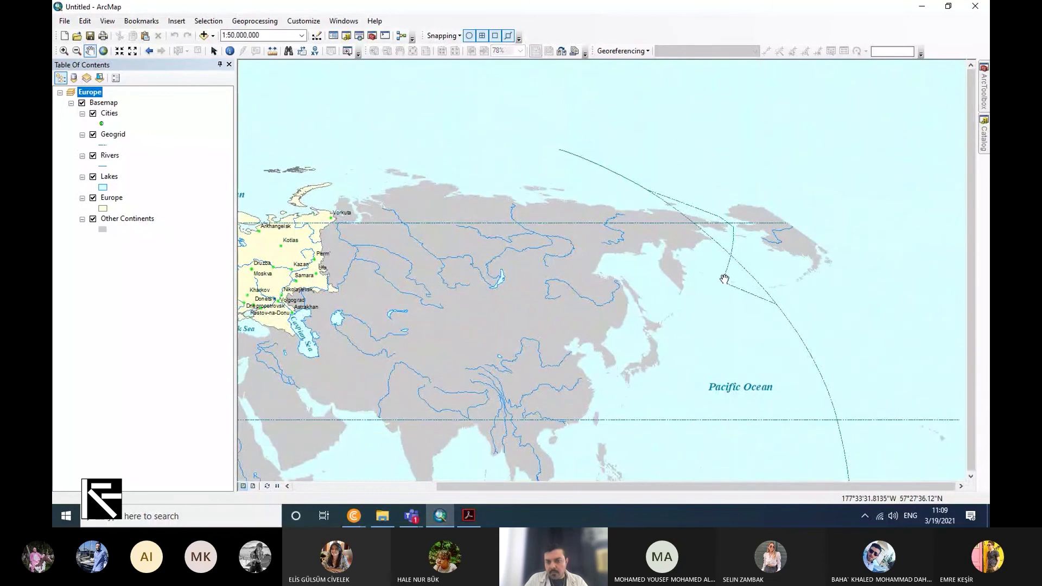
left_click_drag(586, 332, 511, 308)
left_click_drag(416, 255, 785, 269)
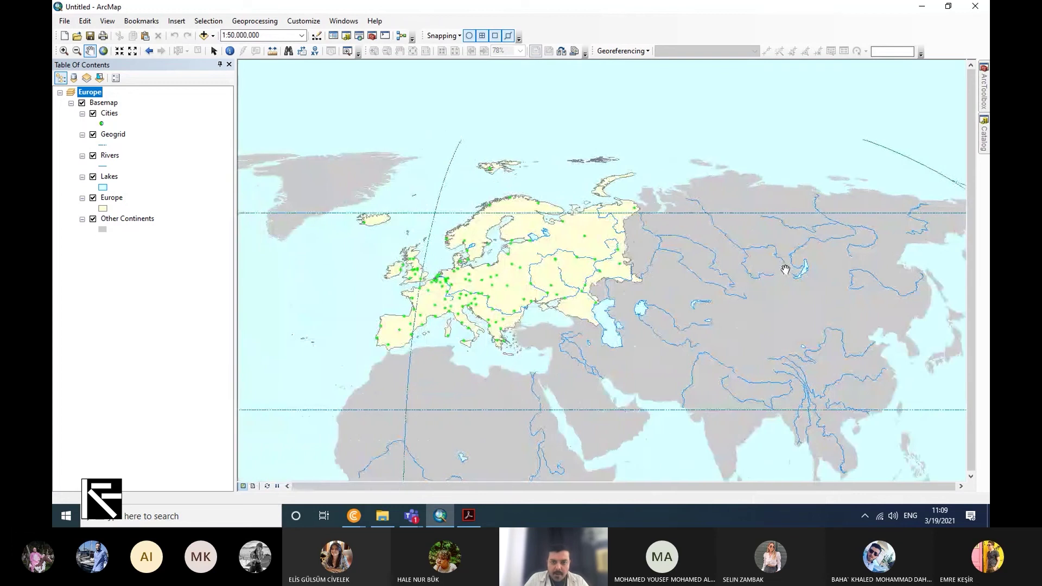
mouse_move(690, 274)
left_mouse_down()
mouse_move(497, 254)
mouse_move(747, 249)
mouse_move(732, 191)
mouse_move(674, 246)
mouse_move(451, 154)
left_mouse_up()
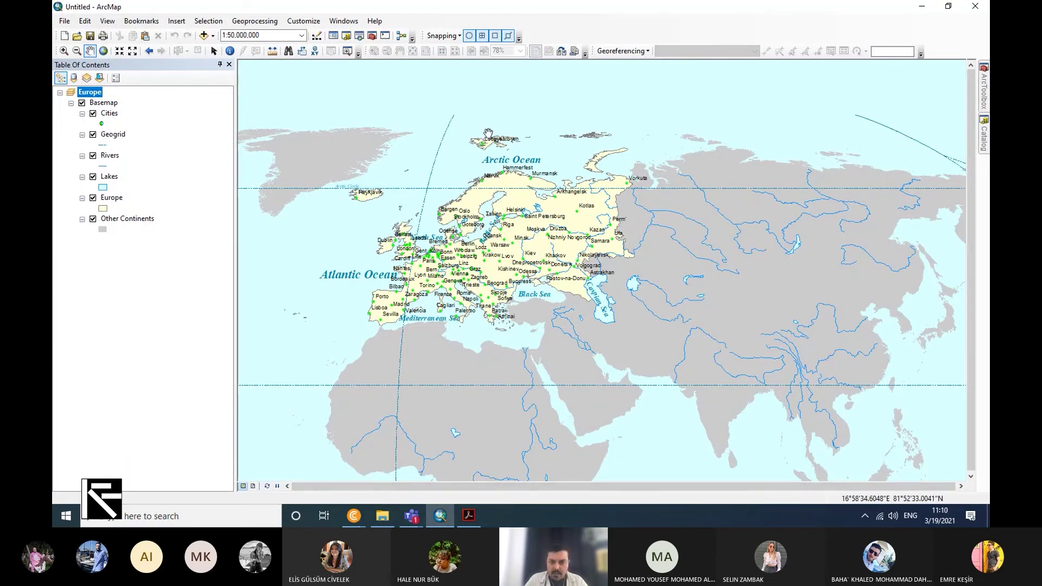
scroll(488, 158, "down", 2)
scroll(489, 157, "up", 2)
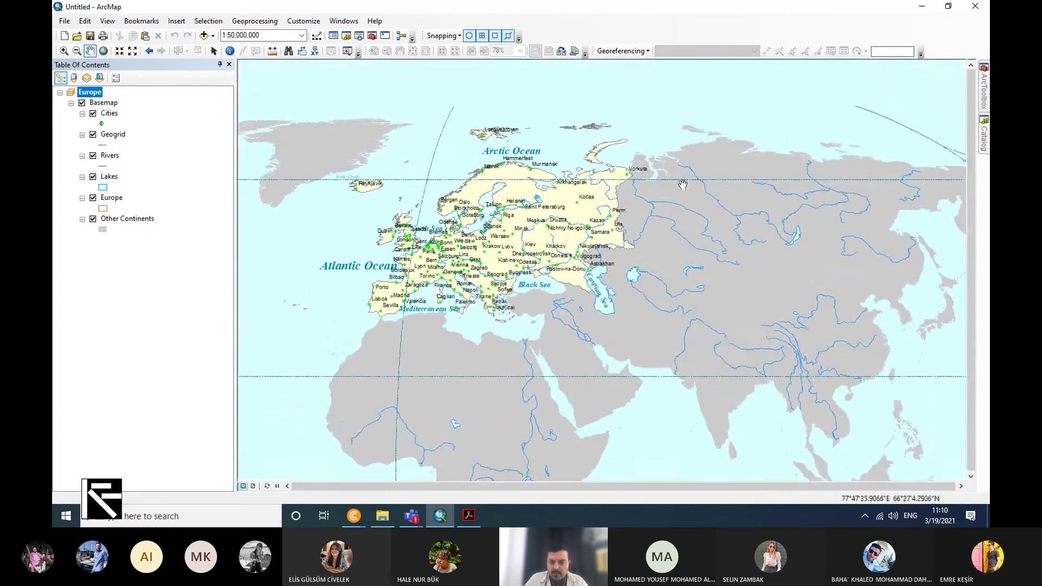
left_click_drag(804, 193, 769, 242)
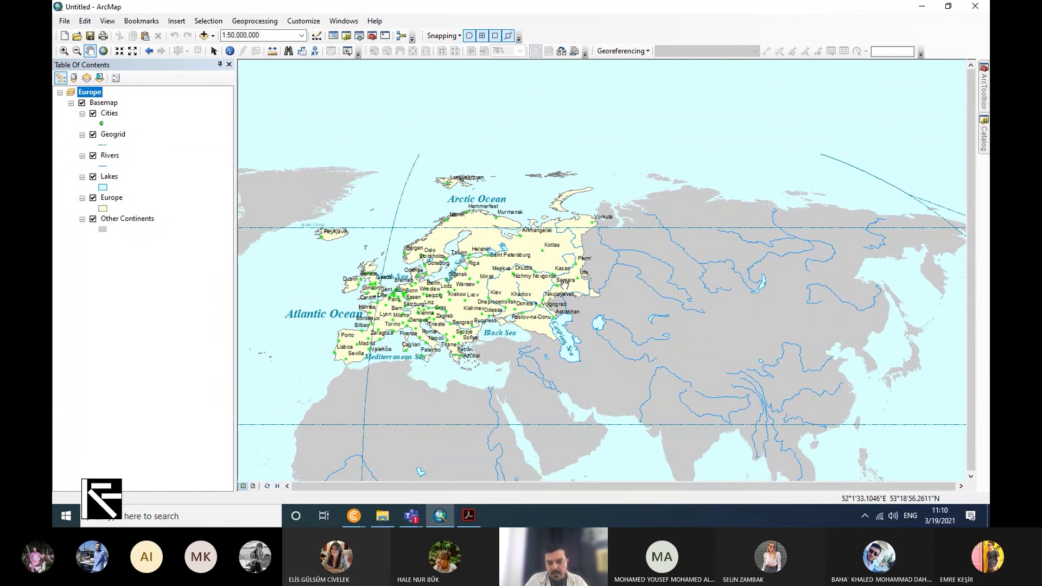
left_click_drag(563, 279, 613, 275)
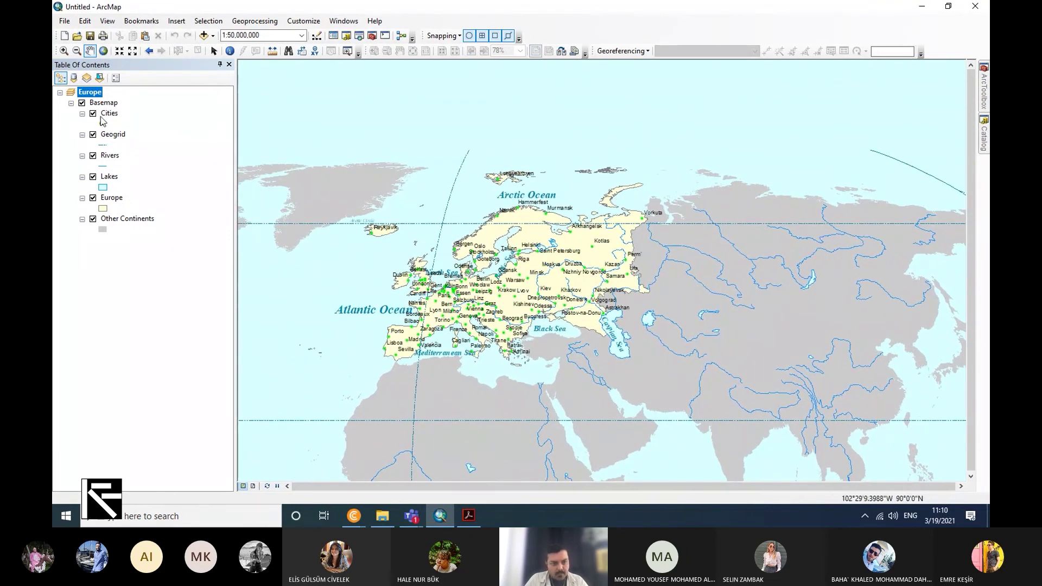
Turn off the Cities, Geogrid, Rivers, Lakes and Europe layers one after another
left_click(93, 114)
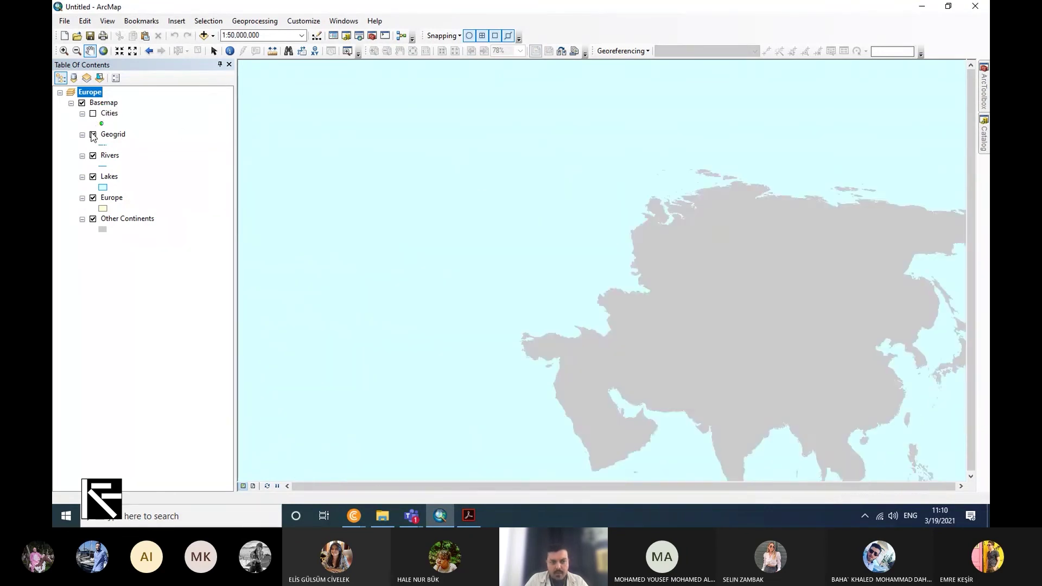
left_click(93, 136)
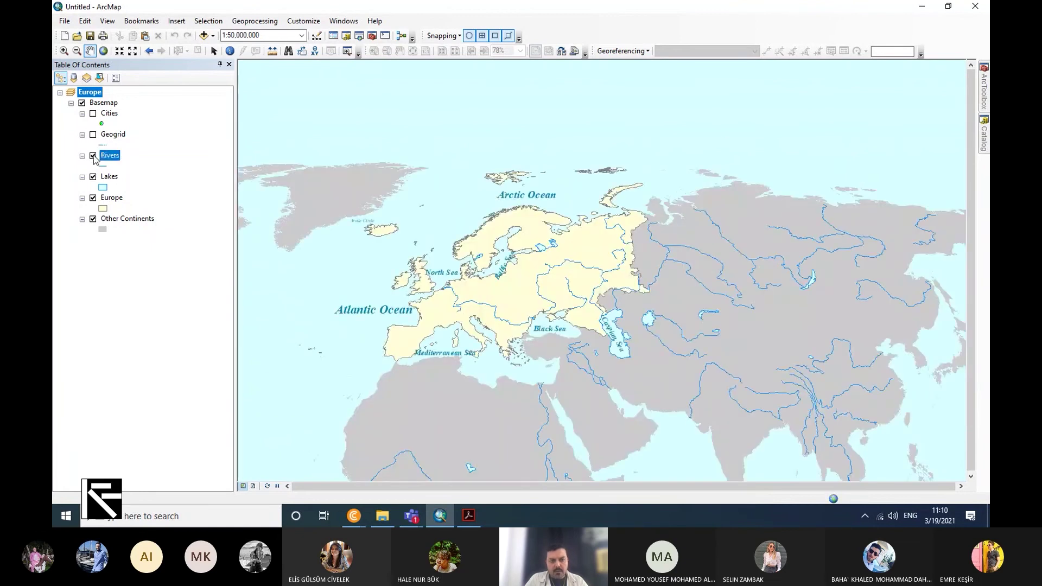
left_click(93, 156)
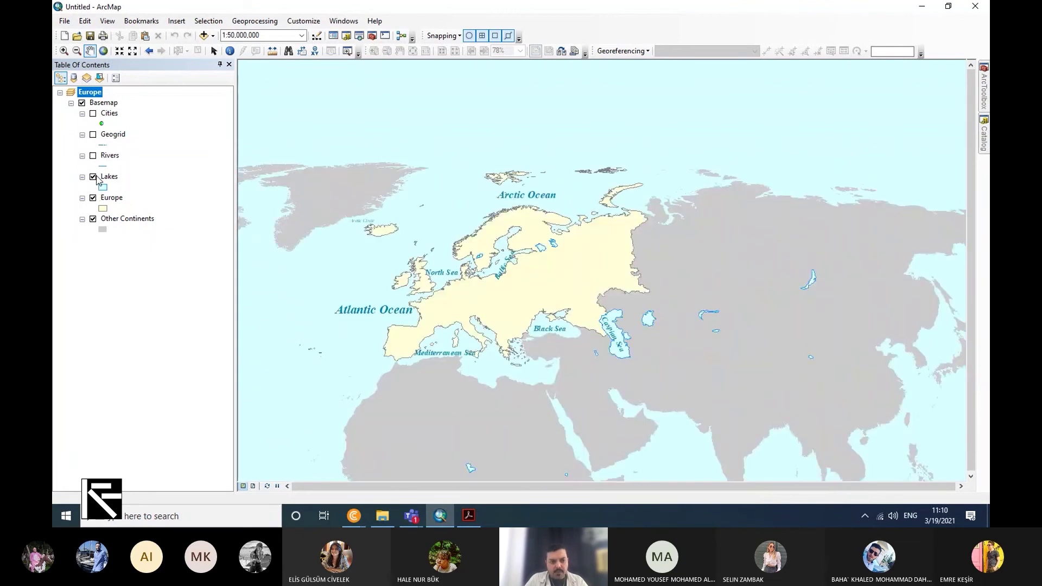
left_click(93, 177)
left_click(93, 198)
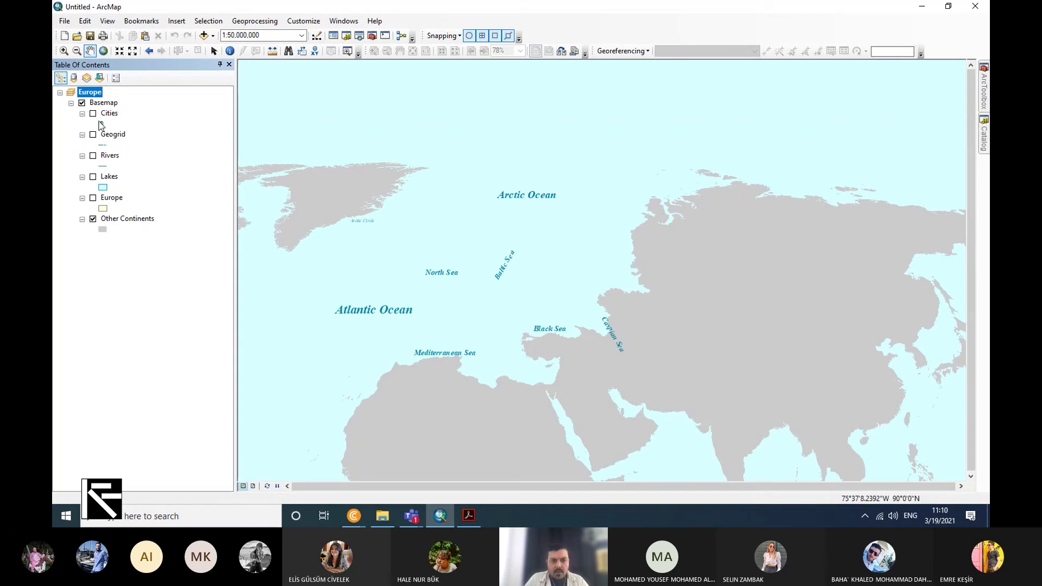
Turn the Cities, Geogrid, Rivers, Lakes and Europe layers back on
left_click(93, 114)
left_click(93, 134)
left_click(93, 156)
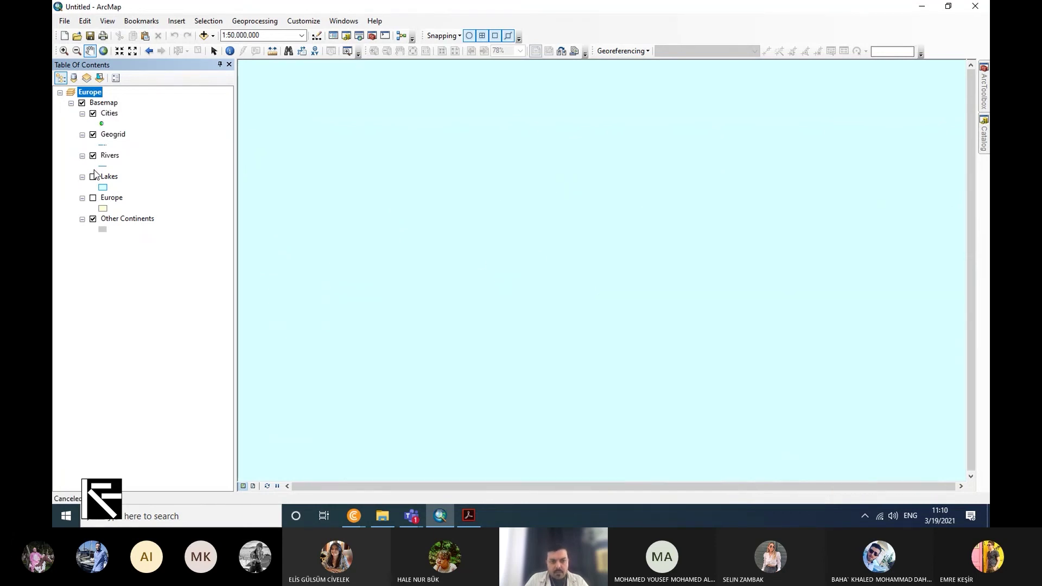
left_click(93, 177)
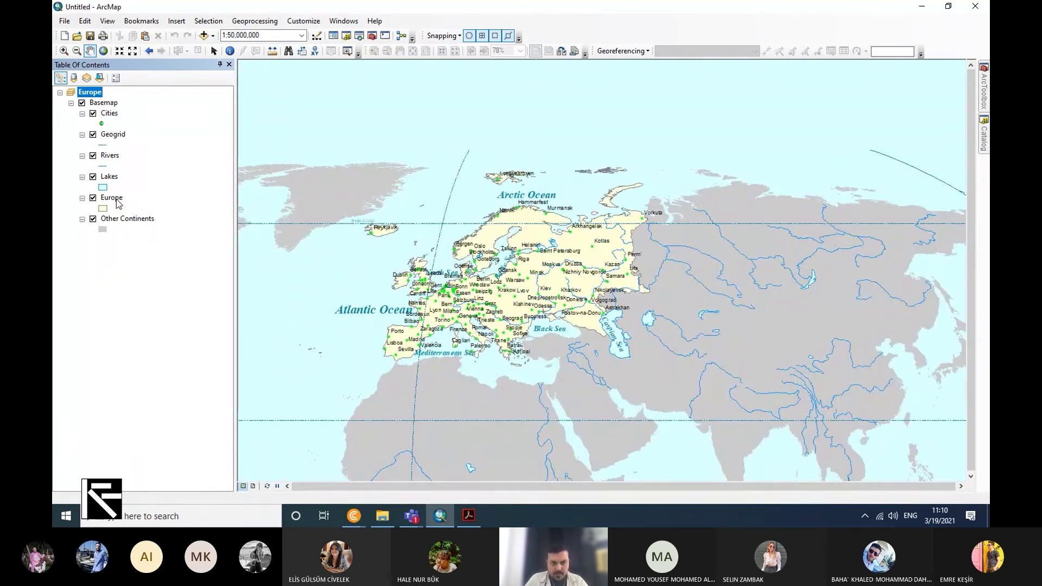
Reorder the layers by moving Europe below Other Continents and Rivers to the end of the Basemap group
left_click_drag(114, 202, 172, 278)
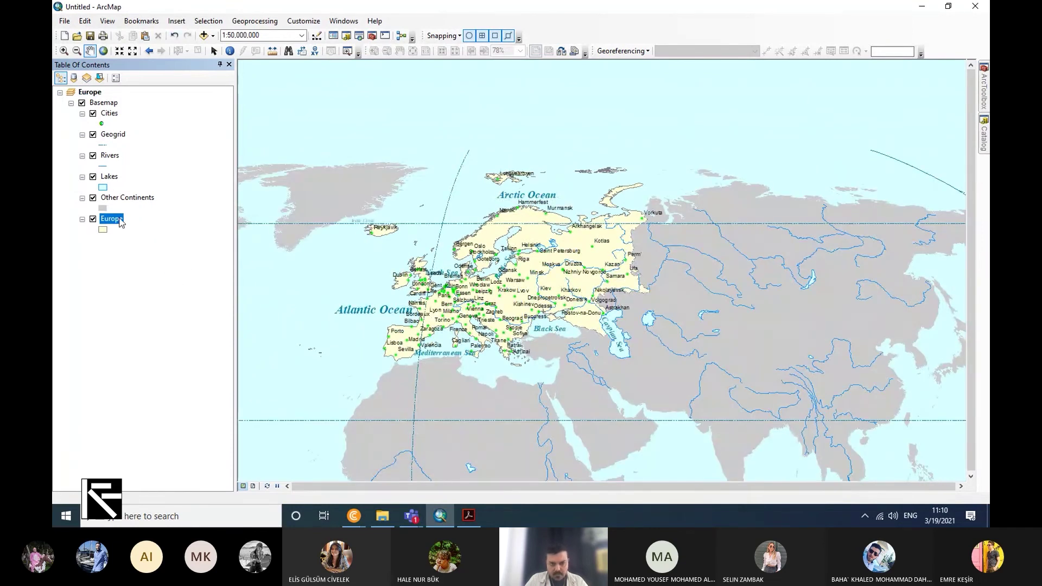
left_click(110, 155)
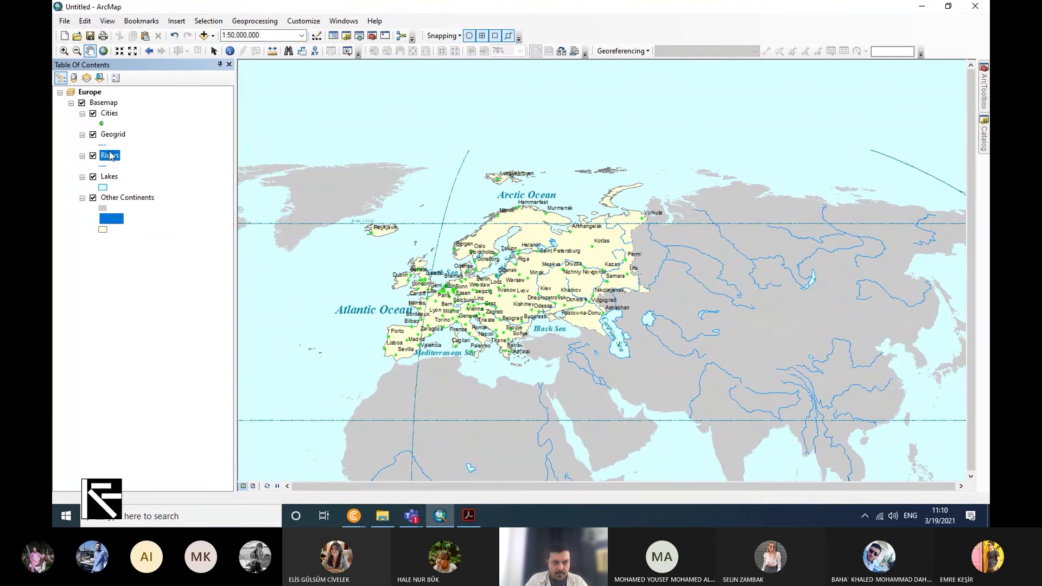
left_click_drag(110, 155, 123, 274)
Move the Europe layer below Rivers while Other Continents is hidden, and show Other Continents again
left_click(93, 178)
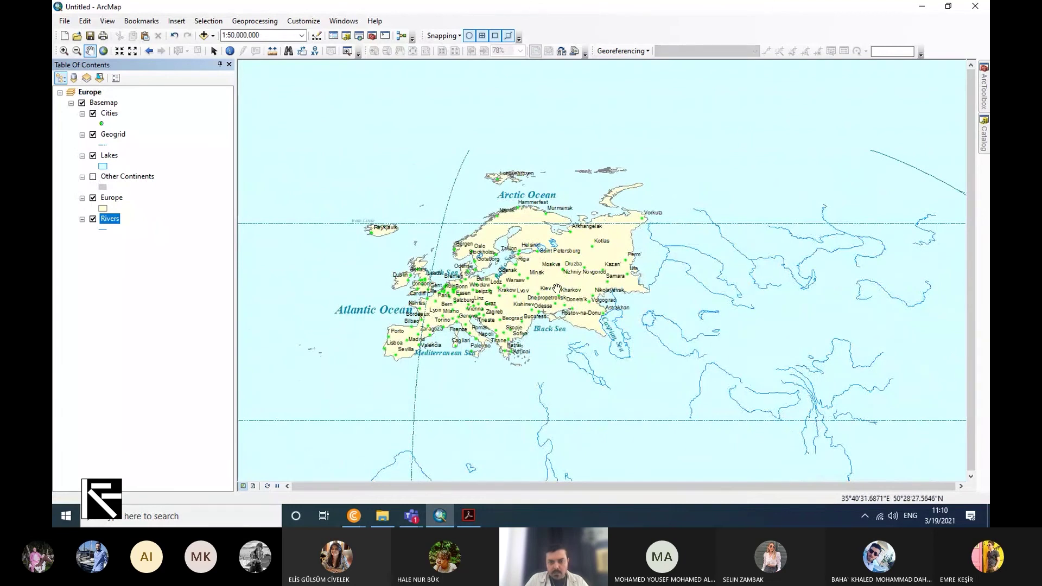
scroll(542, 277, "down", 2)
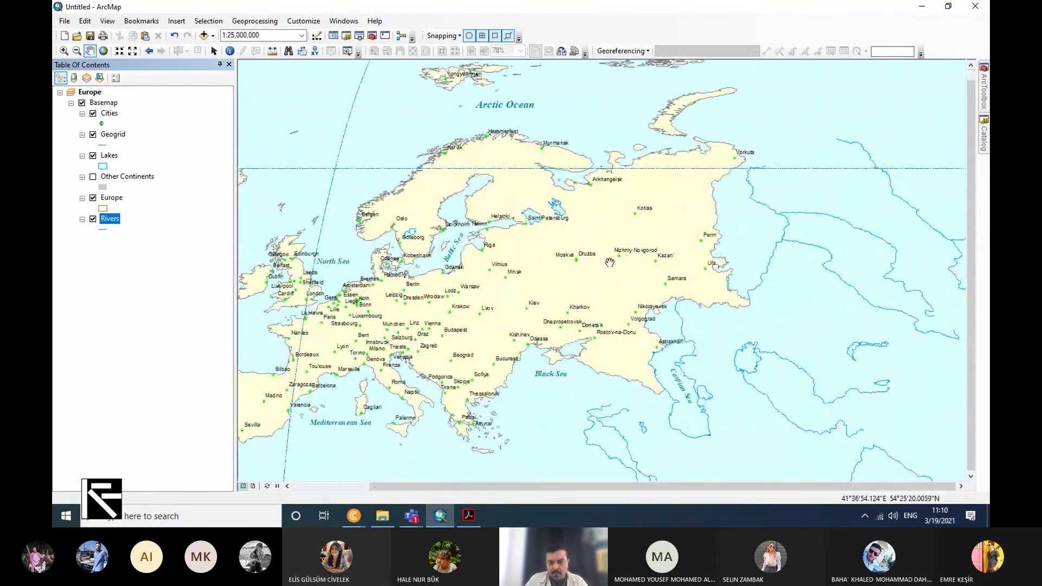
left_click_drag(121, 203, 120, 232)
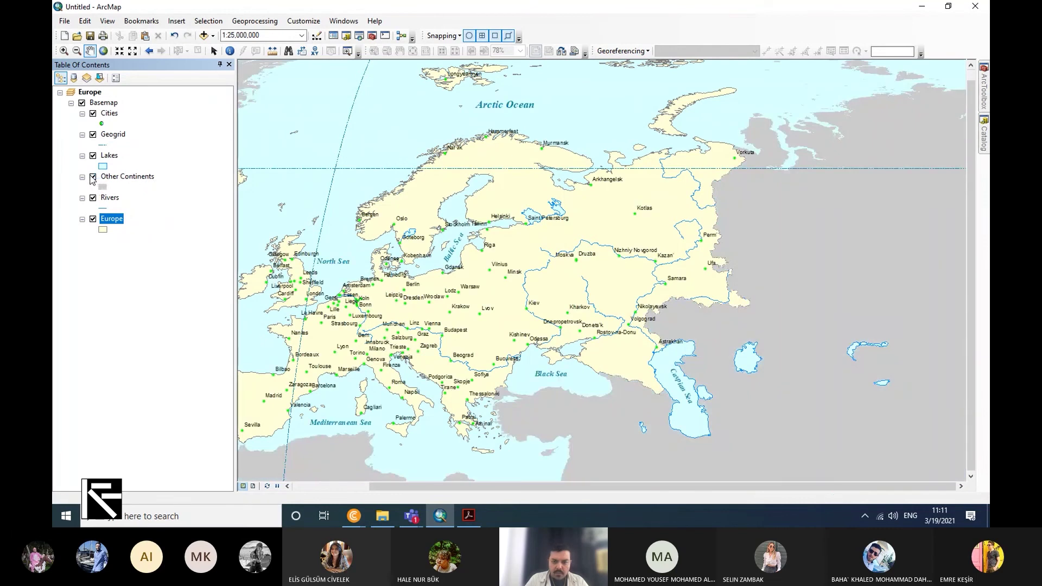
left_click_drag(552, 399, 513, 209)
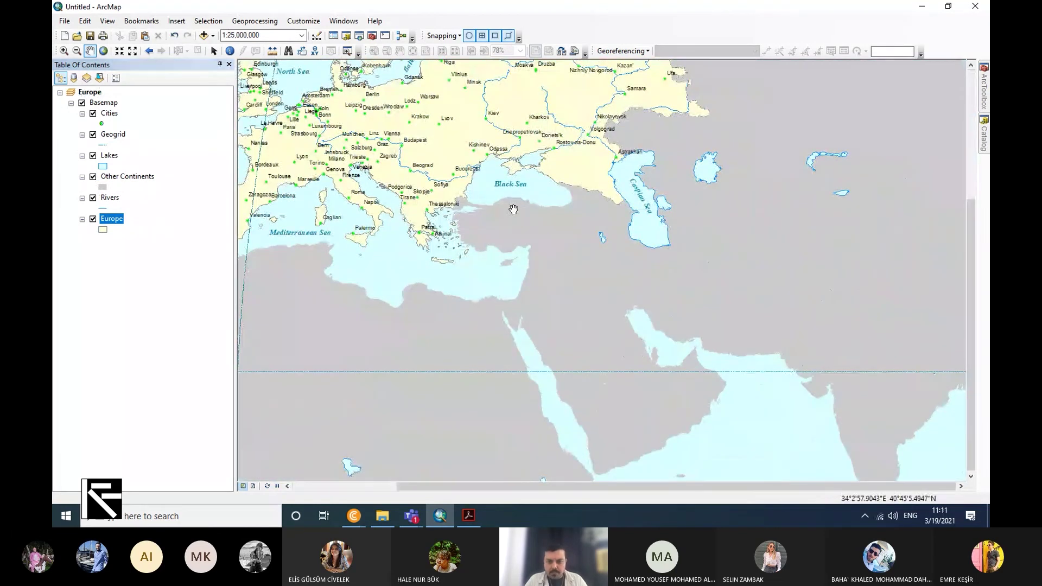
left_click_drag(446, 202, 505, 295)
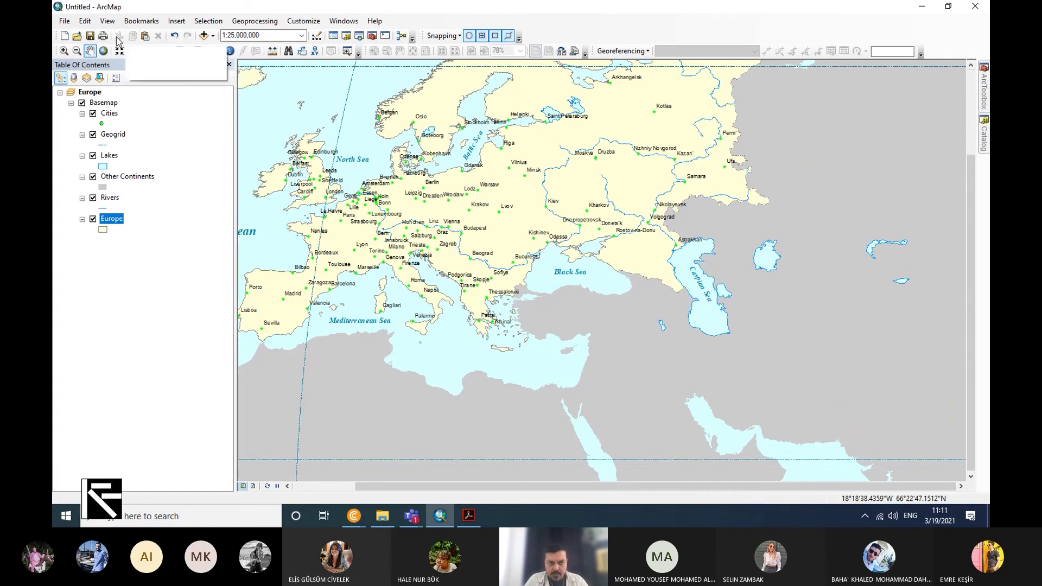
Examine the basemaps offered in the Add Basemap gallery, select OpenStreetMap, and cancel without adding it
left_click(214, 36)
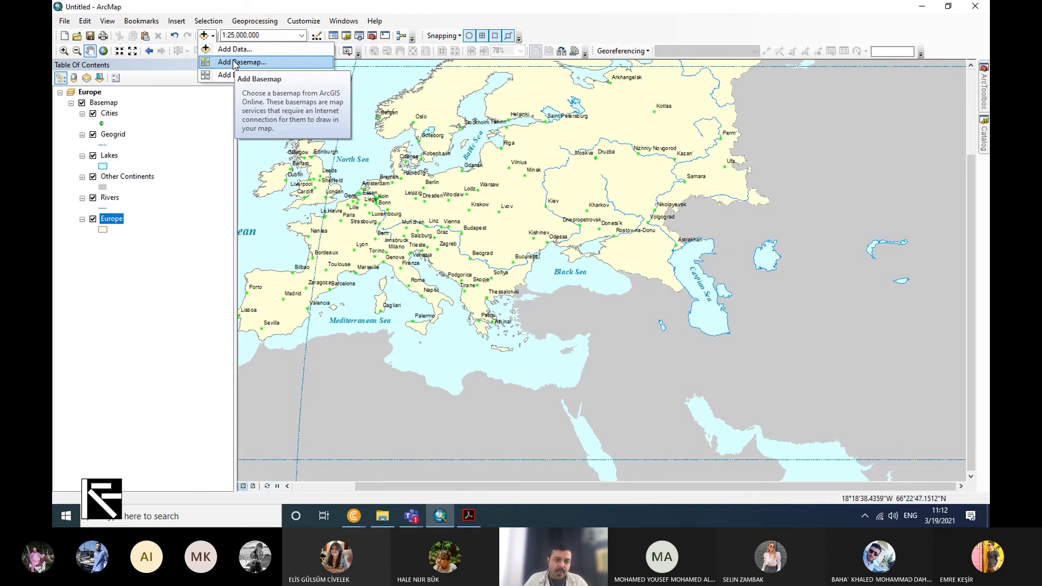
left_click(239, 62)
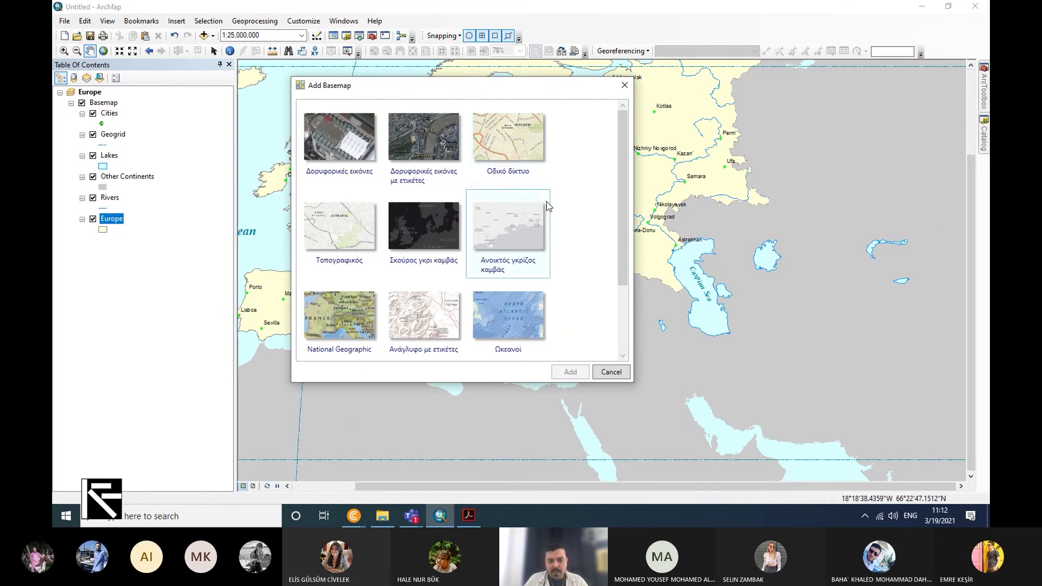
mouse_move(623, 144)
left_mouse_down()
mouse_move(612, 252)
mouse_move(620, 136)
left_mouse_up()
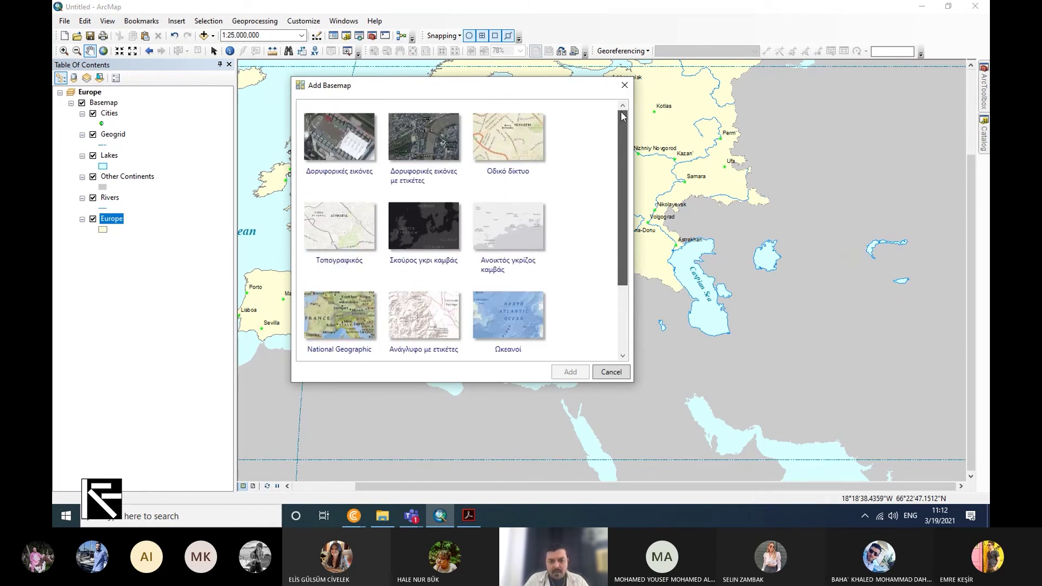
mouse_move(623, 116)
left_mouse_down()
mouse_move(617, 240)
mouse_move(616, 124)
left_mouse_up()
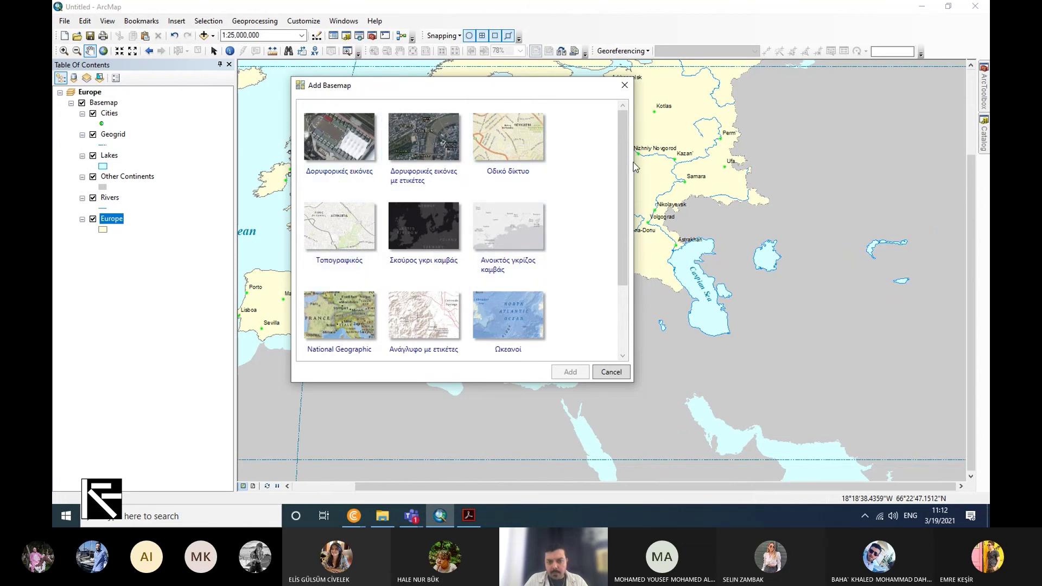
scroll(624, 167, "down", 3)
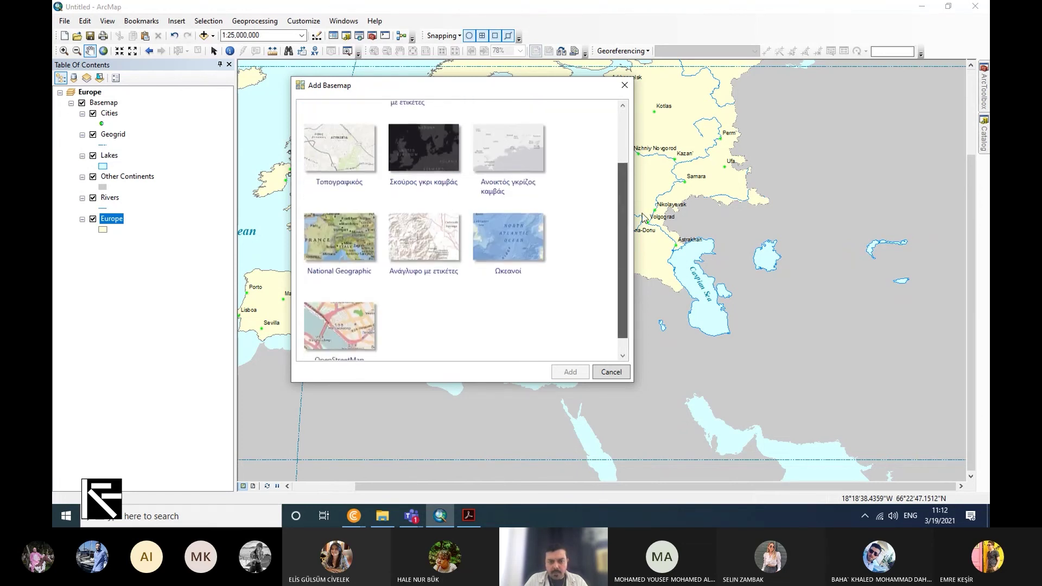
scroll(624, 167, "up", 3)
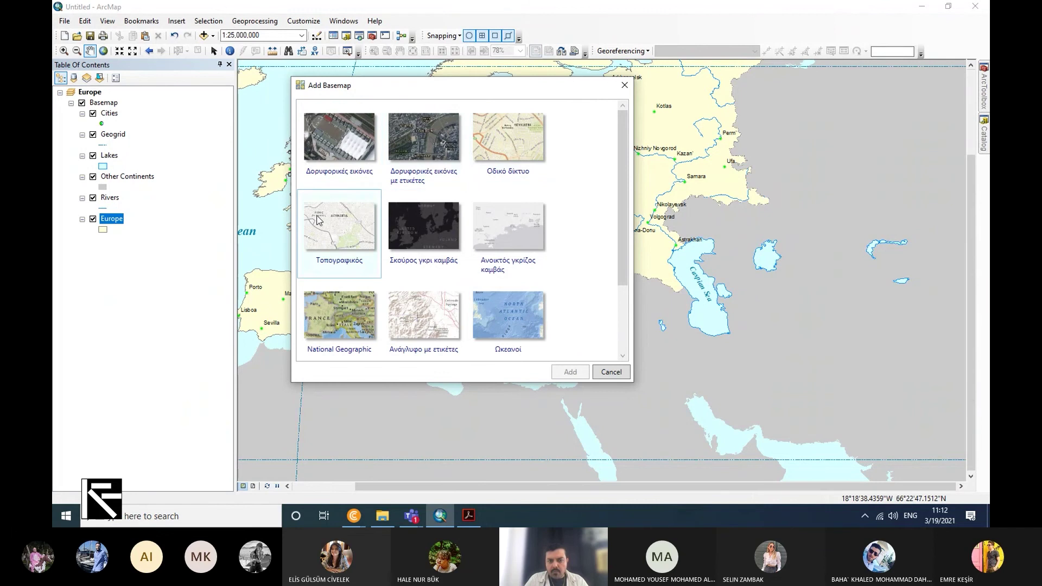
left_click_drag(624, 194, 637, 268)
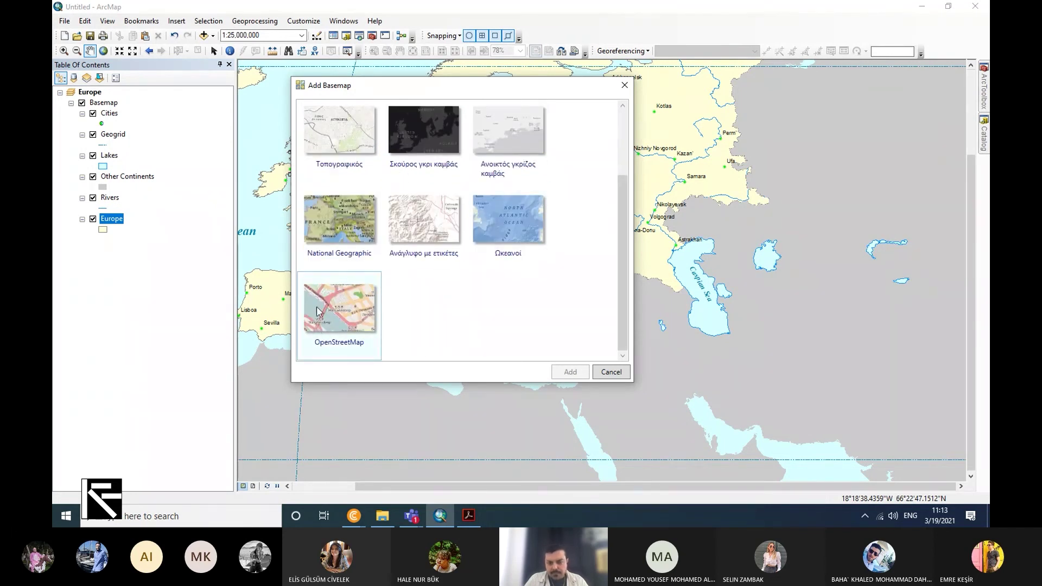
scroll(614, 224, "up", 3)
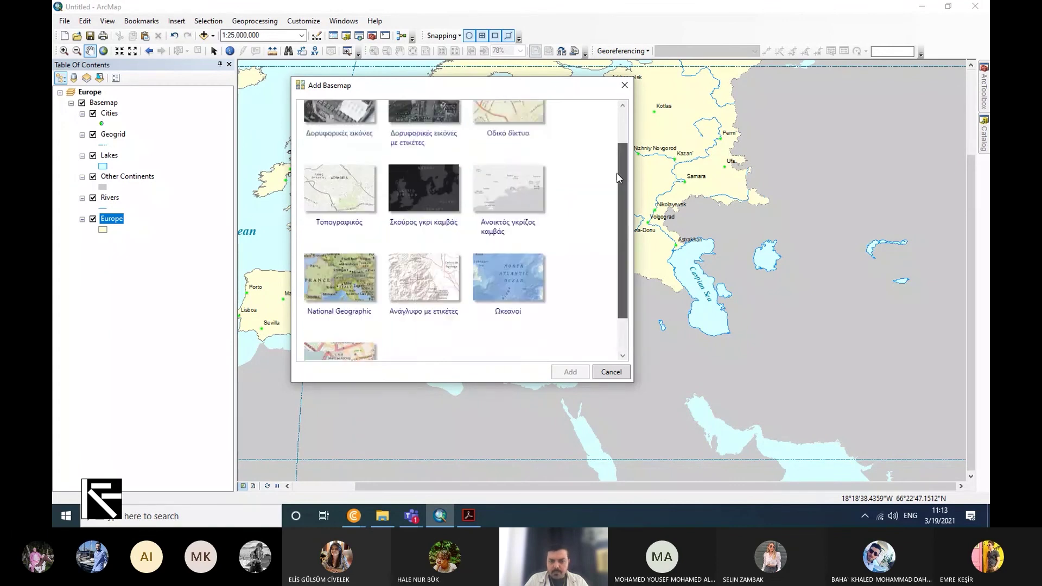
scroll(613, 283, "down", 3)
scroll(613, 283, "up", 3)
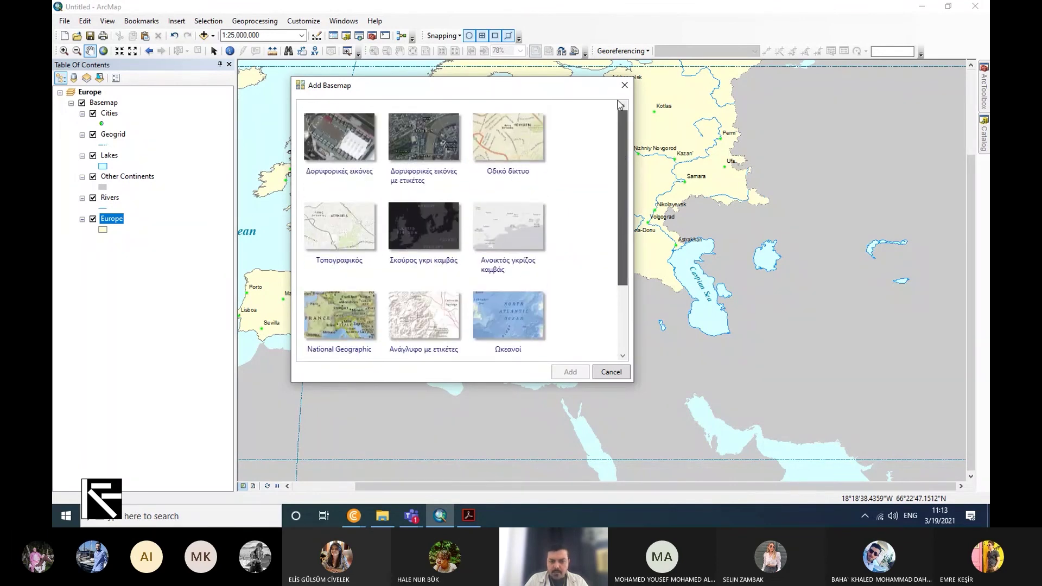
scroll(612, 272, "down", 3)
left_click(337, 312)
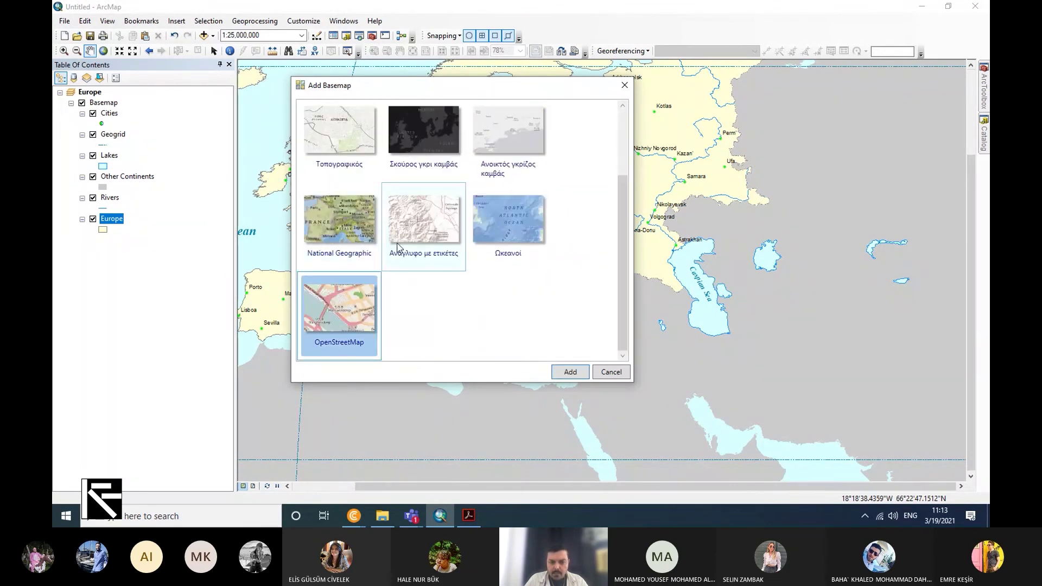
left_click(613, 371)
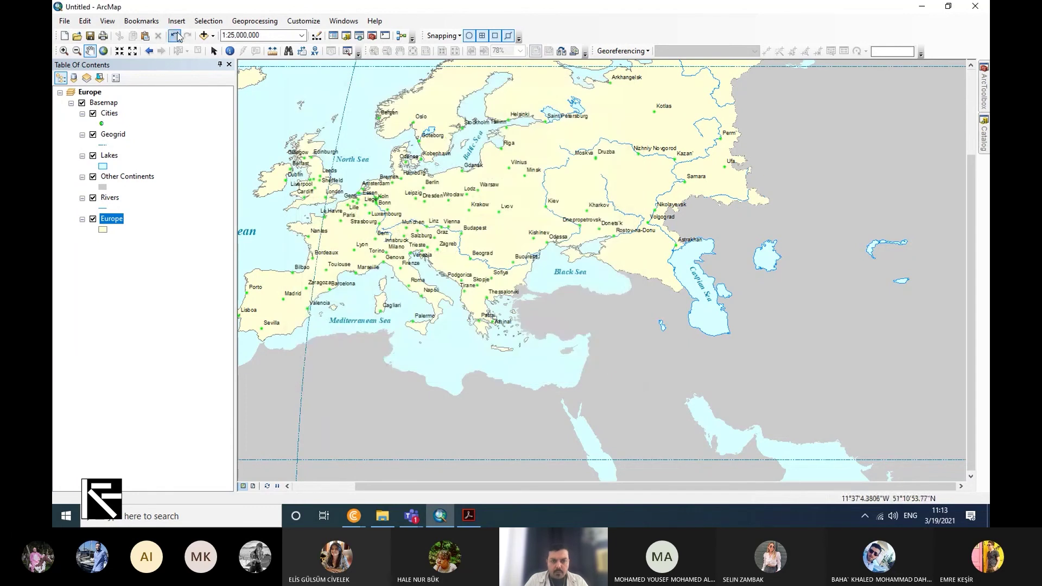
Show the Add Data From ArcGIS Online window with its search field and account sign-in form, and close both
left_click(214, 36)
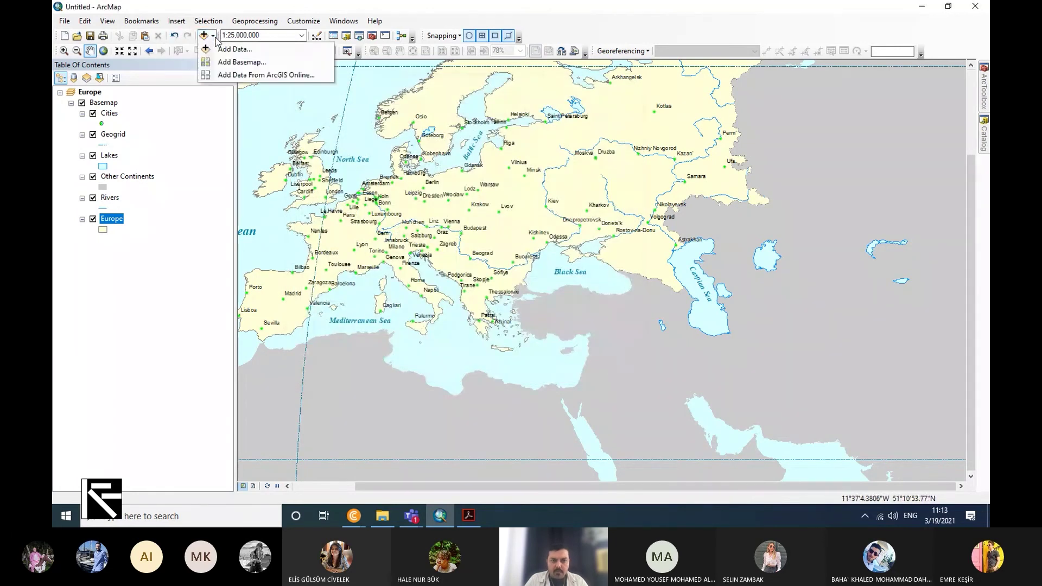
left_click(231, 75)
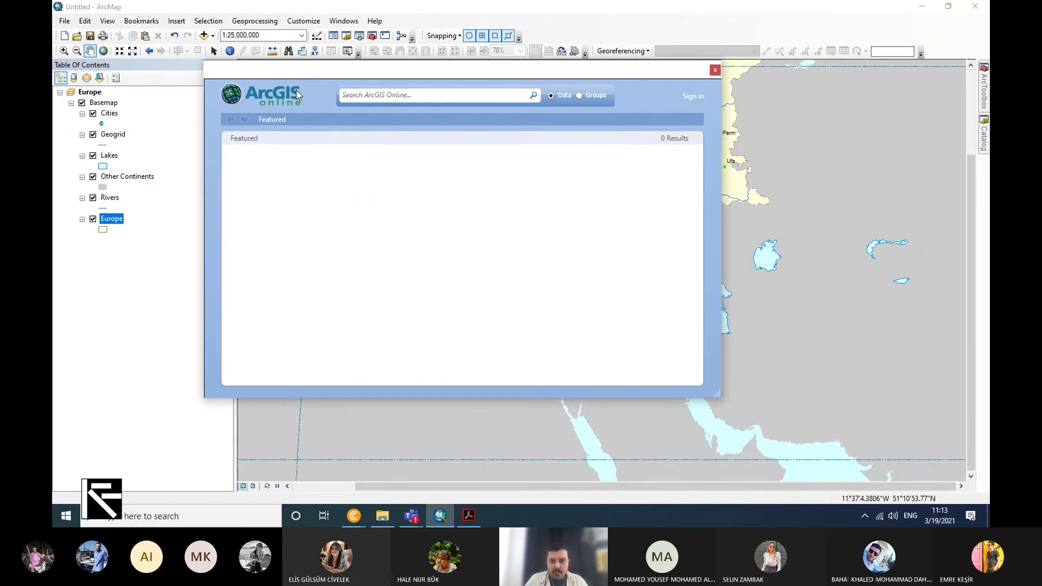
left_click_drag(443, 78, 531, 125)
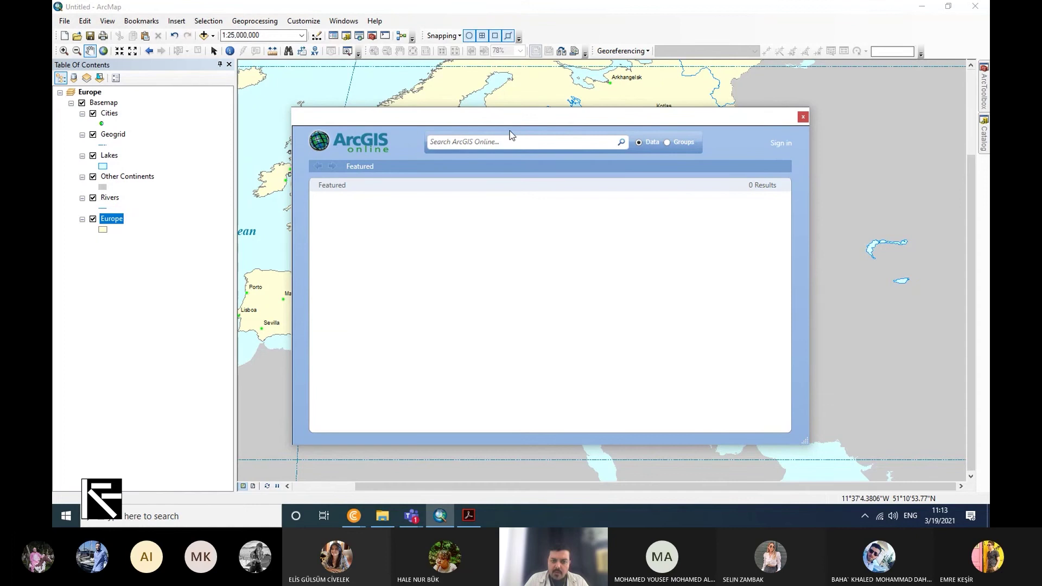
left_click(559, 144)
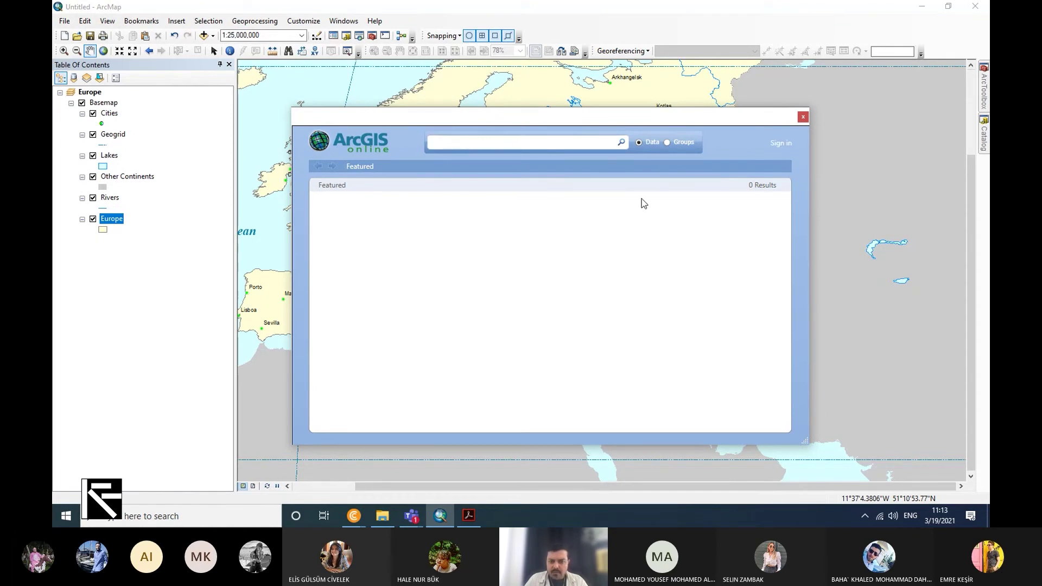
left_click(779, 143)
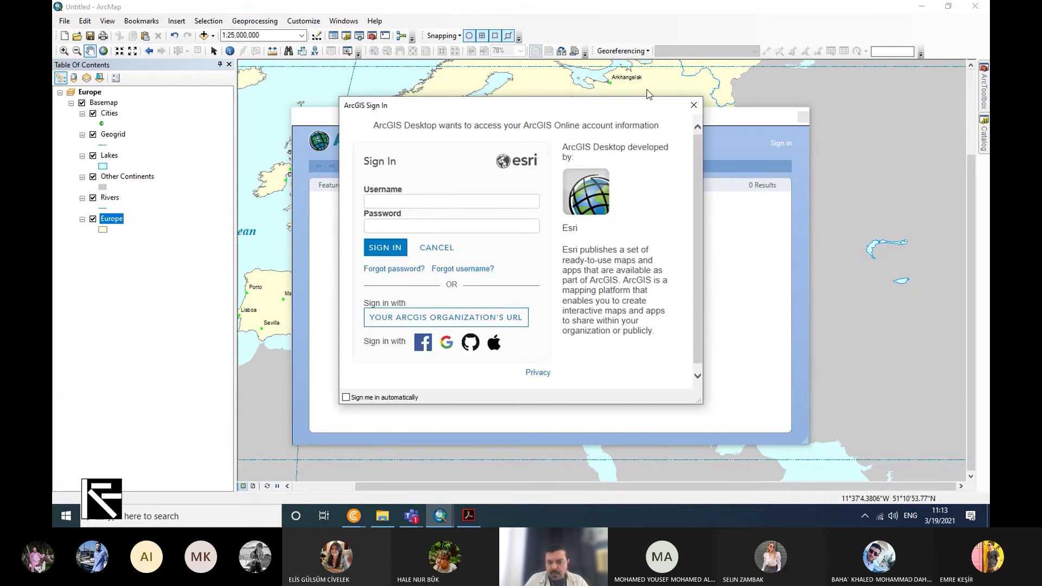
left_click(693, 105)
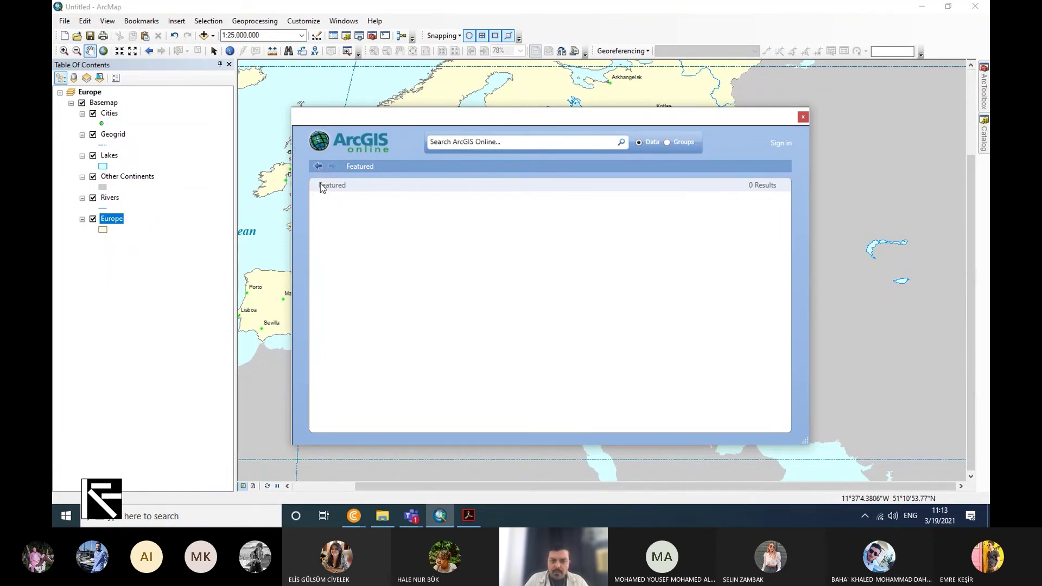
left_click(803, 117)
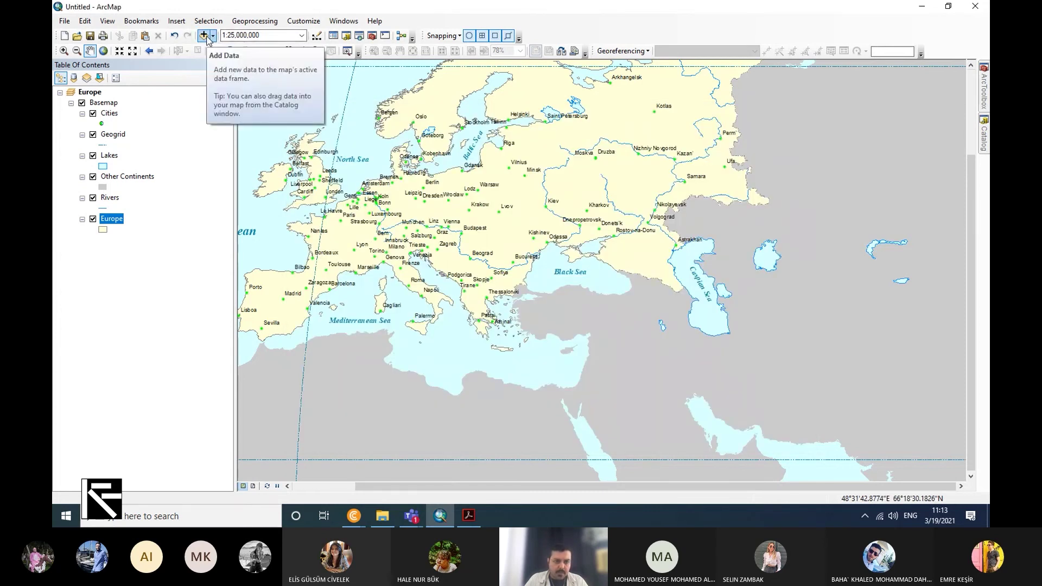
Set the map scale to the preset 1:1,000, change it to 1:100,000, and zoom out to 1:250,000
left_click(301, 37)
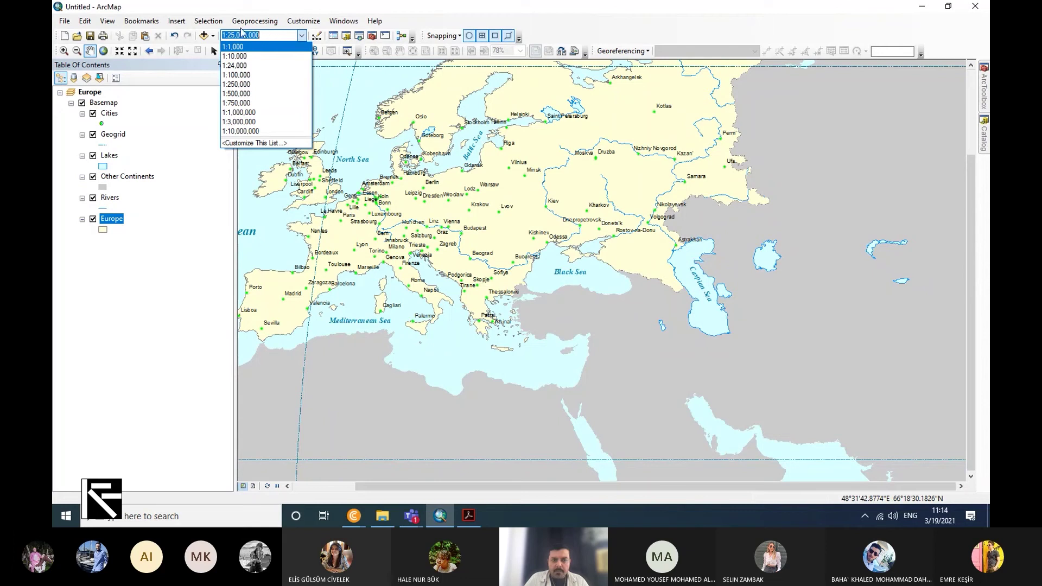
left_click(263, 48)
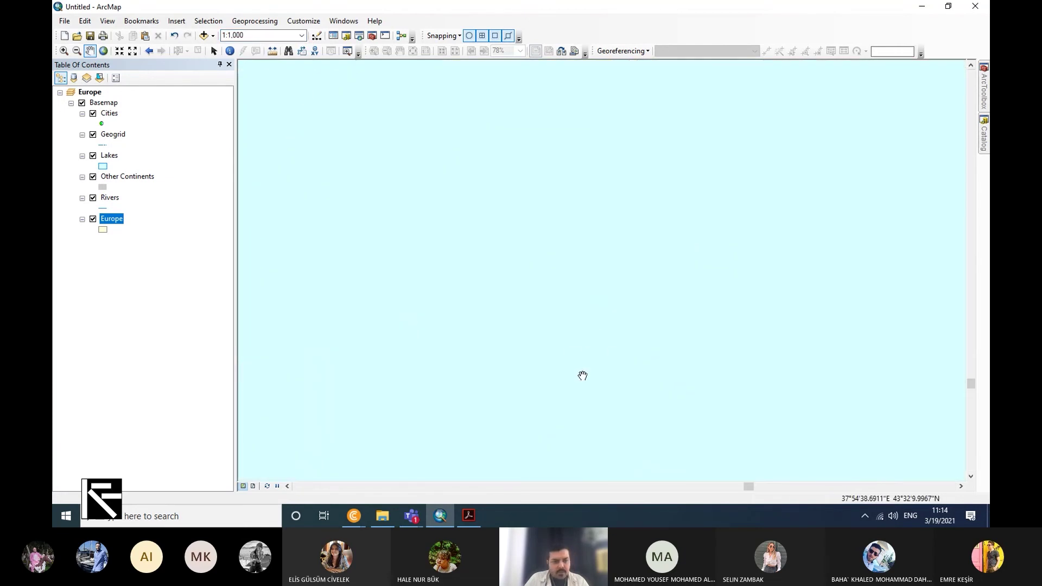
left_click(258, 34)
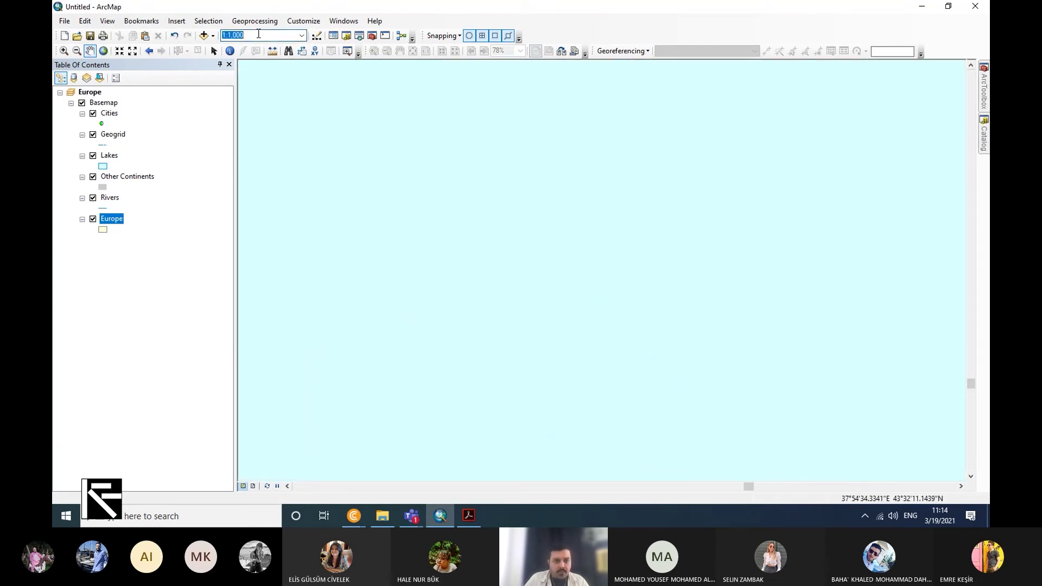
key("Return")
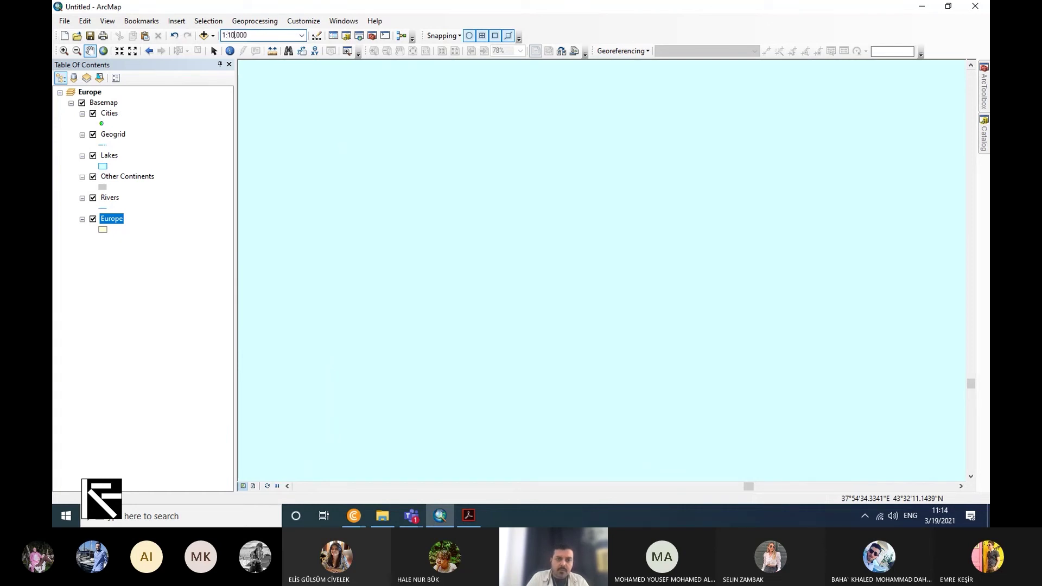
key("Return")
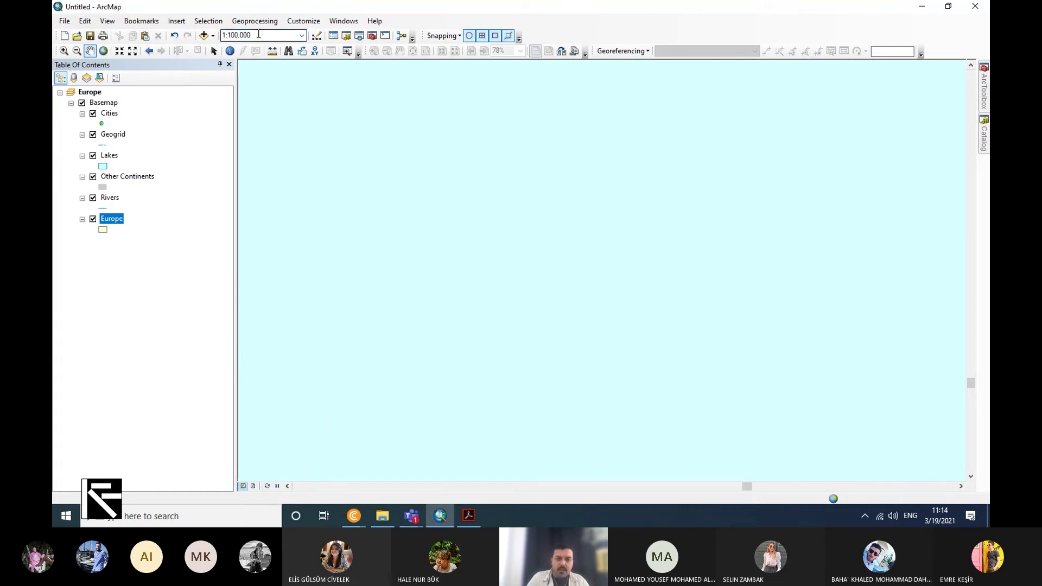
scroll(442, 323, "down", 1)
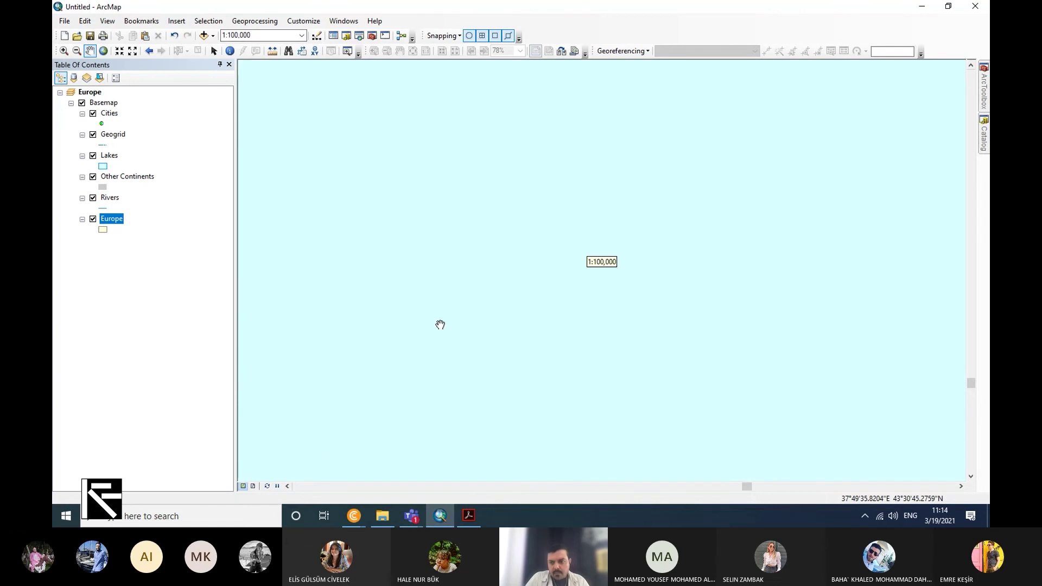
scroll(437, 328, "up", 2)
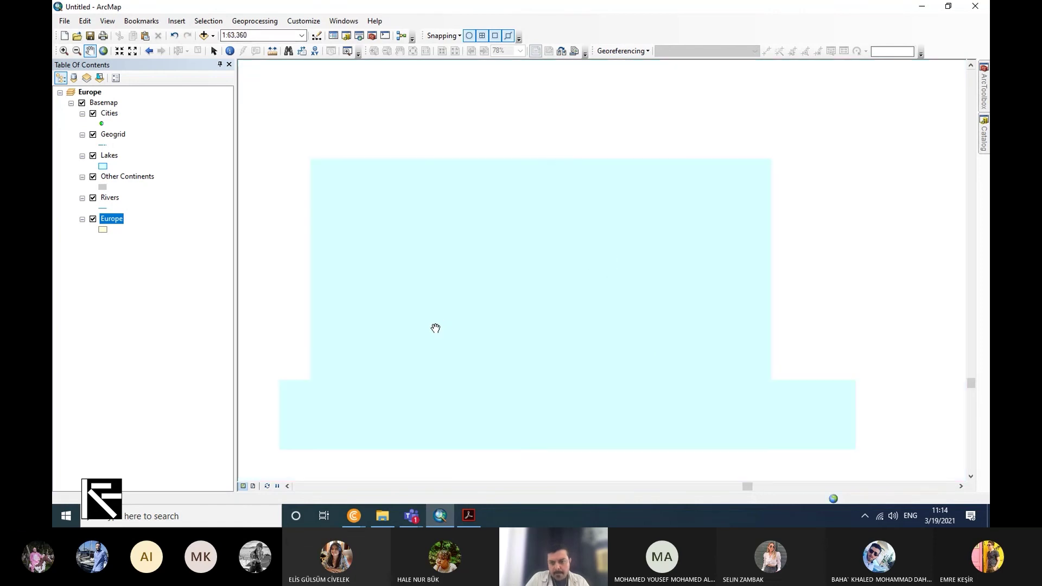
scroll(437, 325, "up", 2)
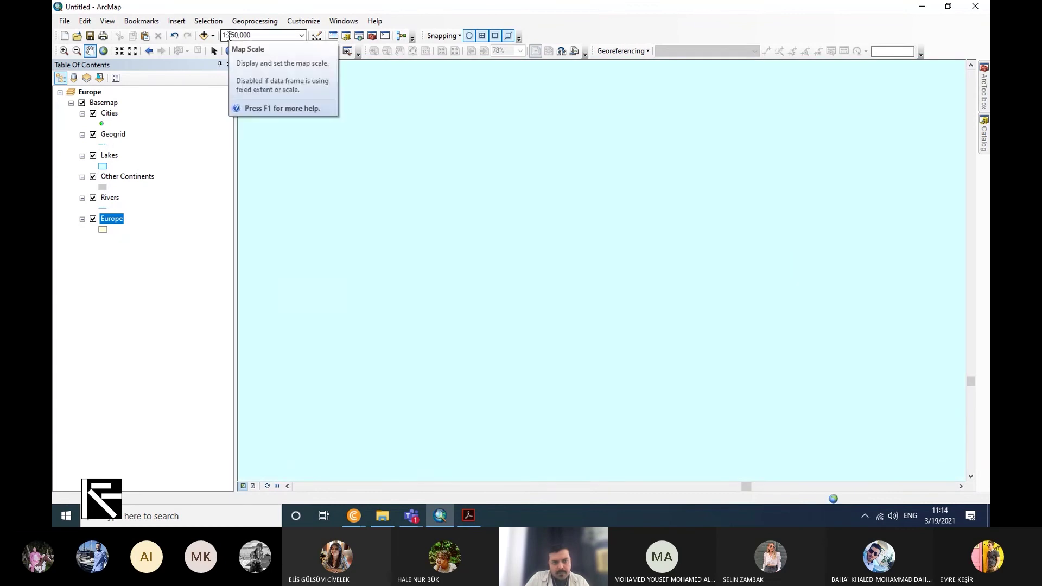
Set the map scale to 1:1,250,000, zoom out to 1:12,500,000, and bring central Europe and the Mediterranean into view
left_click(233, 34)
left_click(232, 35)
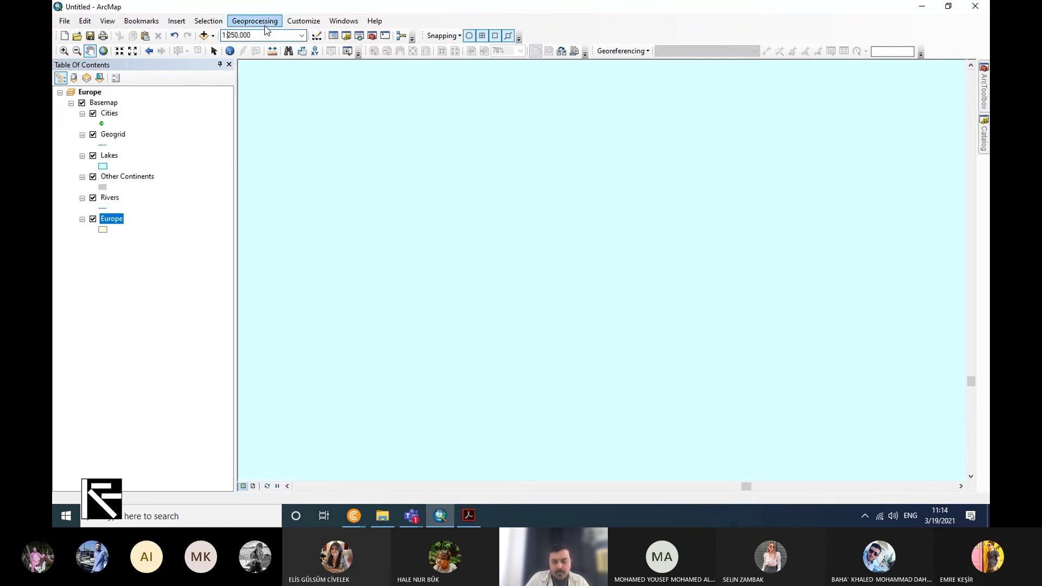
type("1")
key("Return")
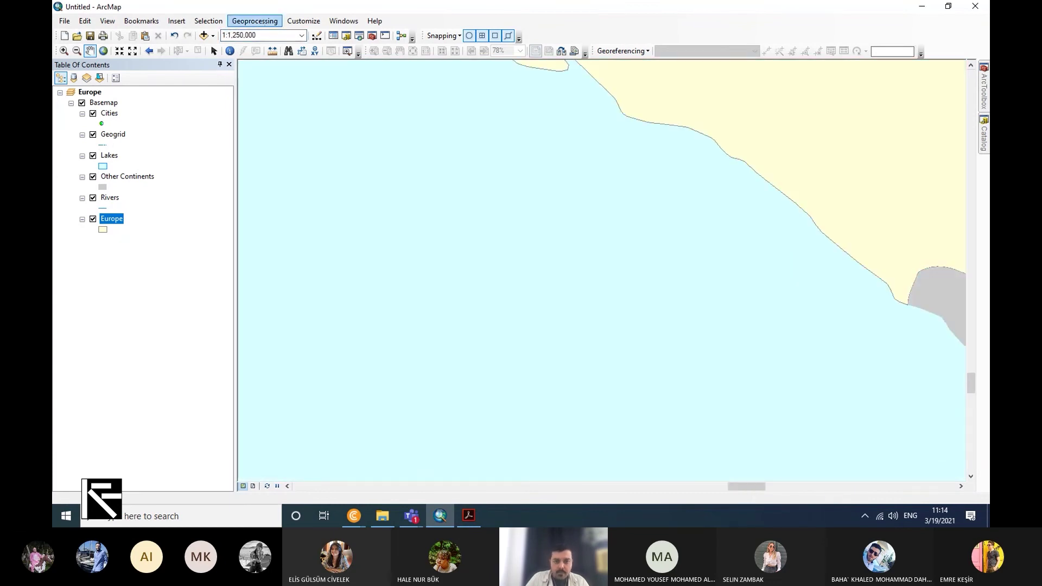
scroll(502, 251, "down", 3)
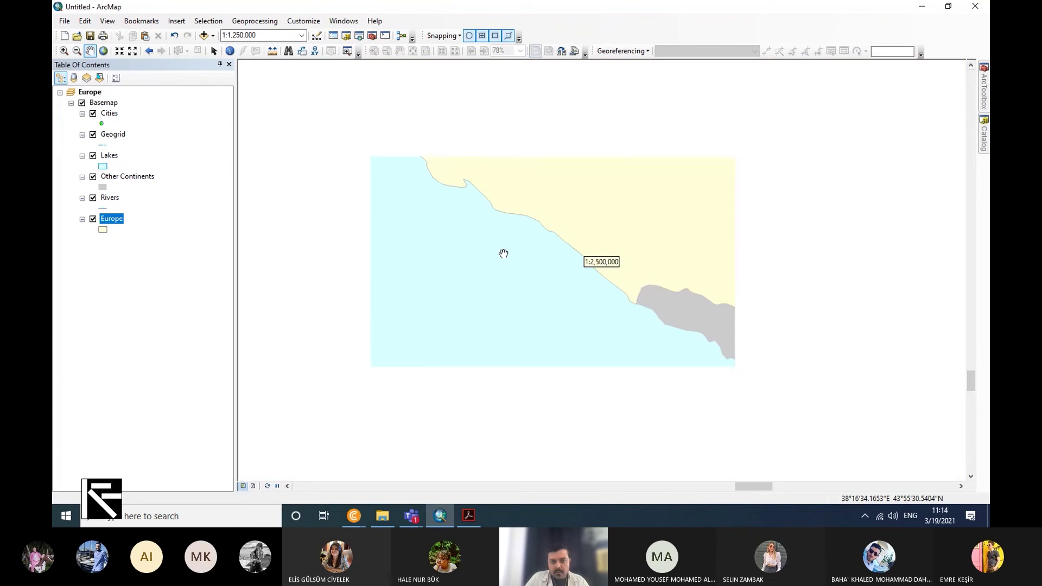
scroll(514, 240, "down", 2)
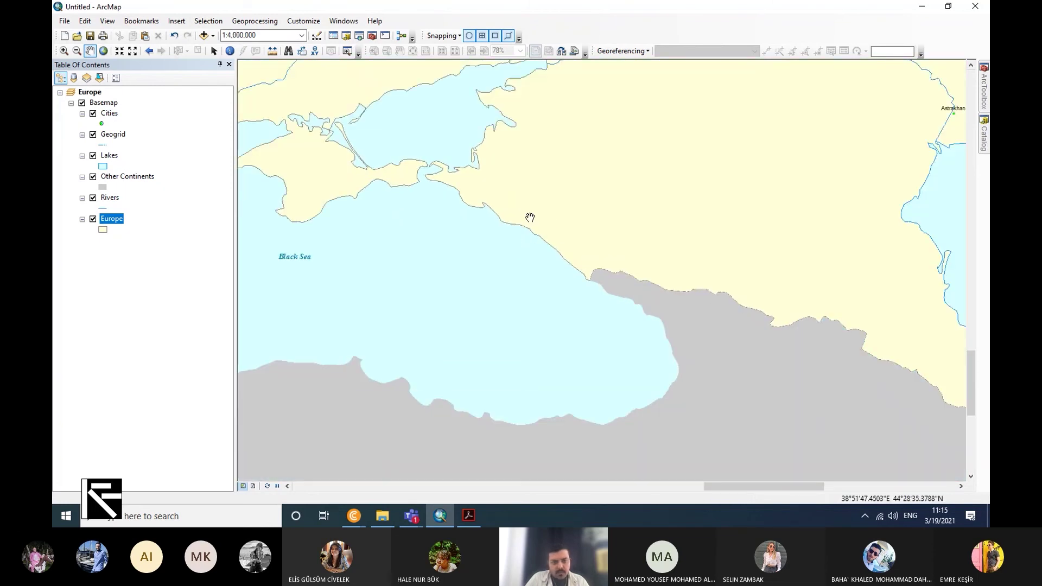
scroll(503, 261, "down", 4)
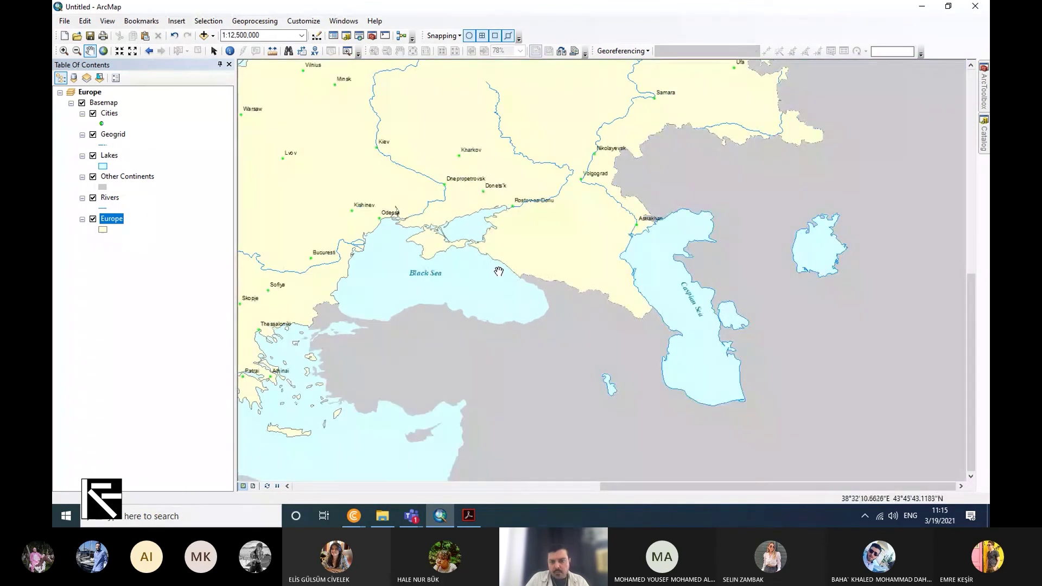
left_click_drag(480, 237, 616, 218)
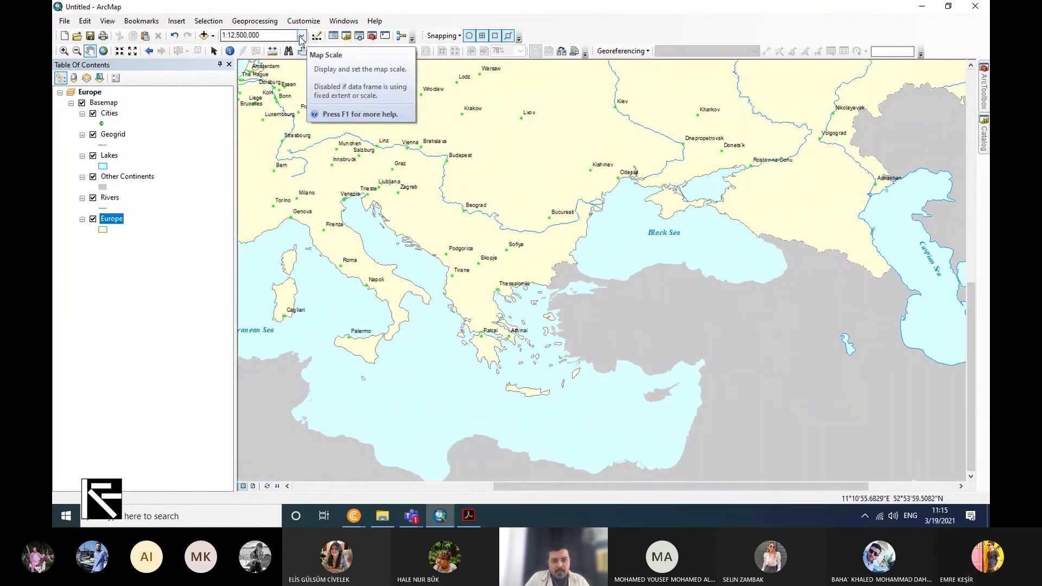
left_click_drag(466, 281, 572, 327)
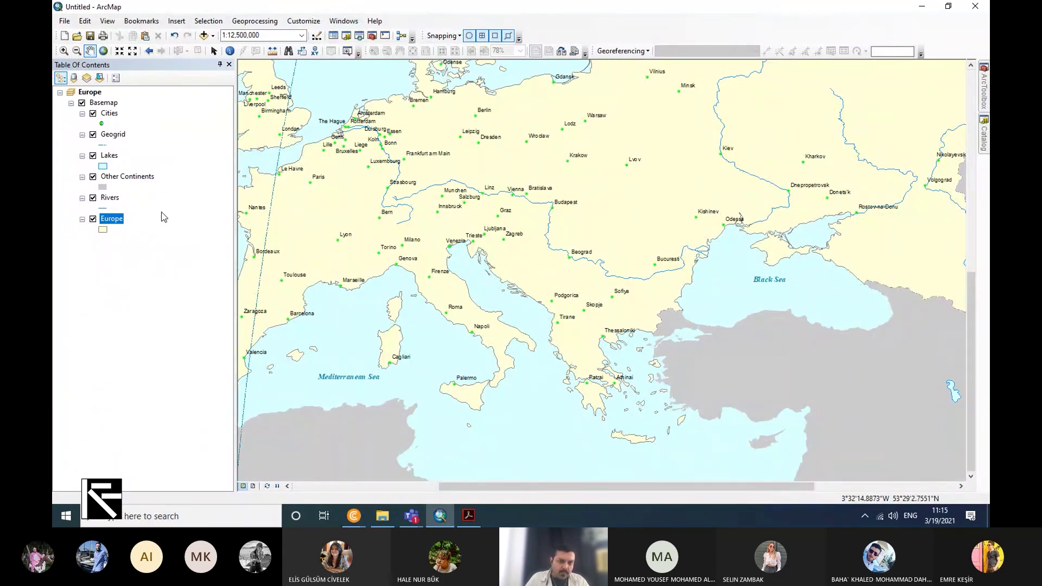
Show the Catalog window with its folder connections and point out ArcCatalog 10.6 among the installed ArcGIS programs
left_click(358, 36)
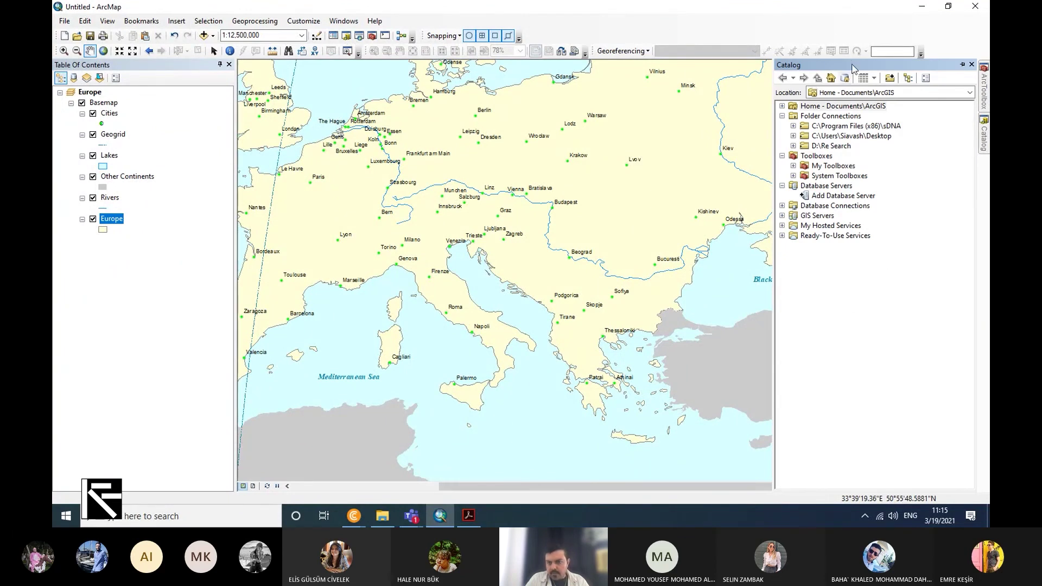
left_click(63, 517)
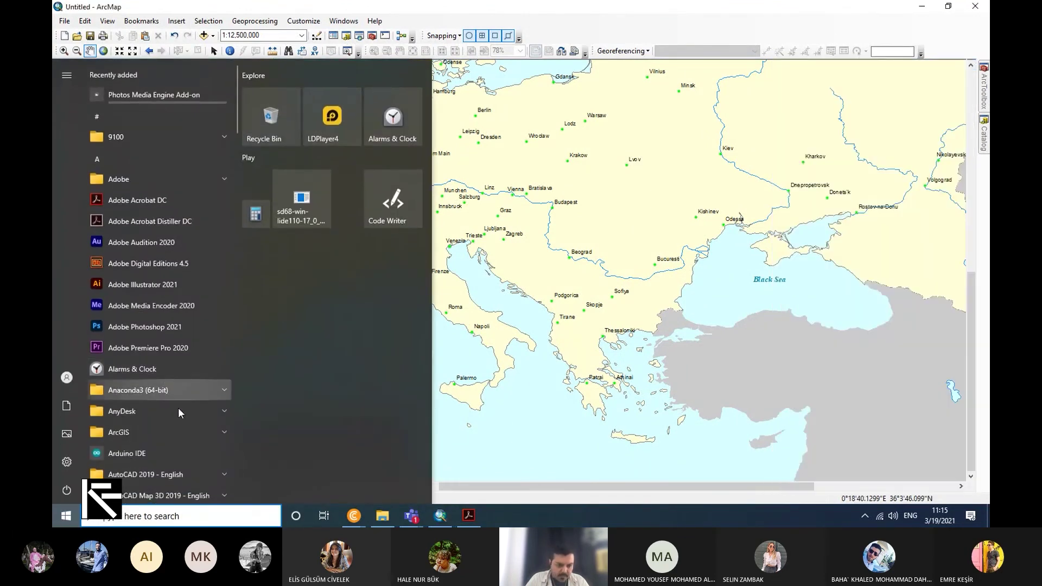
left_click(212, 430)
scroll(164, 401, "down", 2)
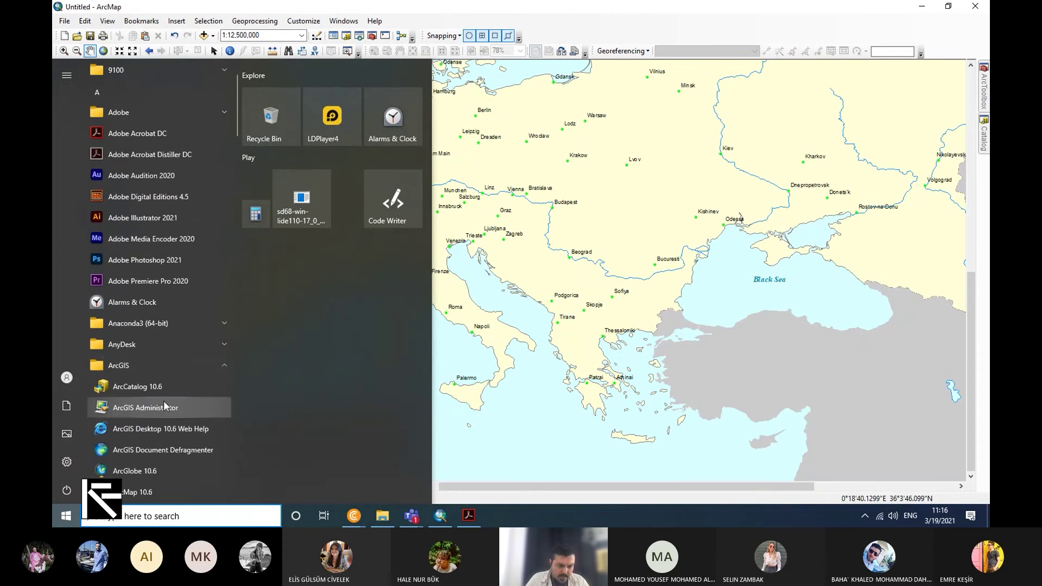
scroll(143, 391, "up", 2)
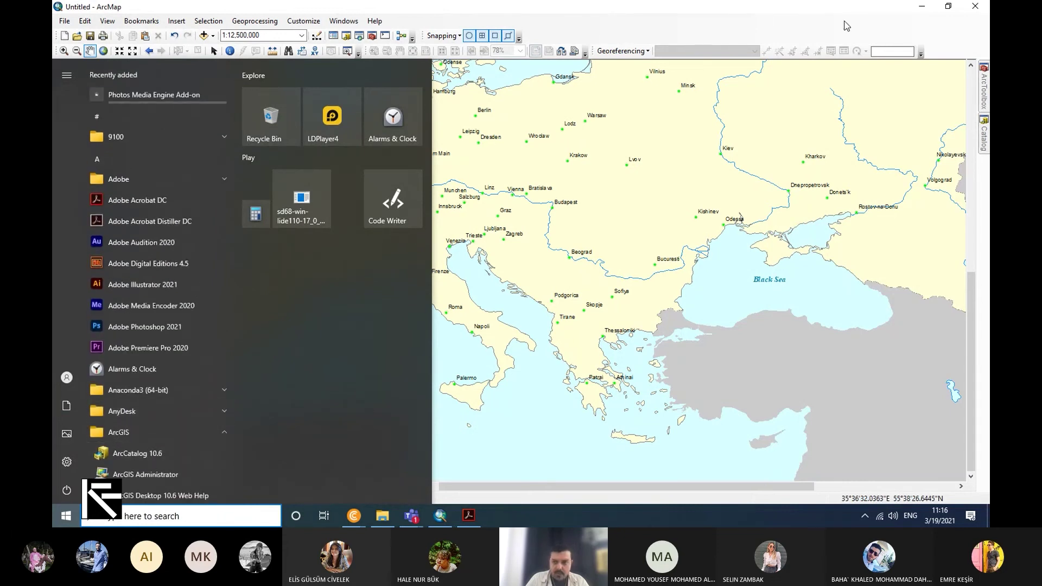
left_click(986, 132)
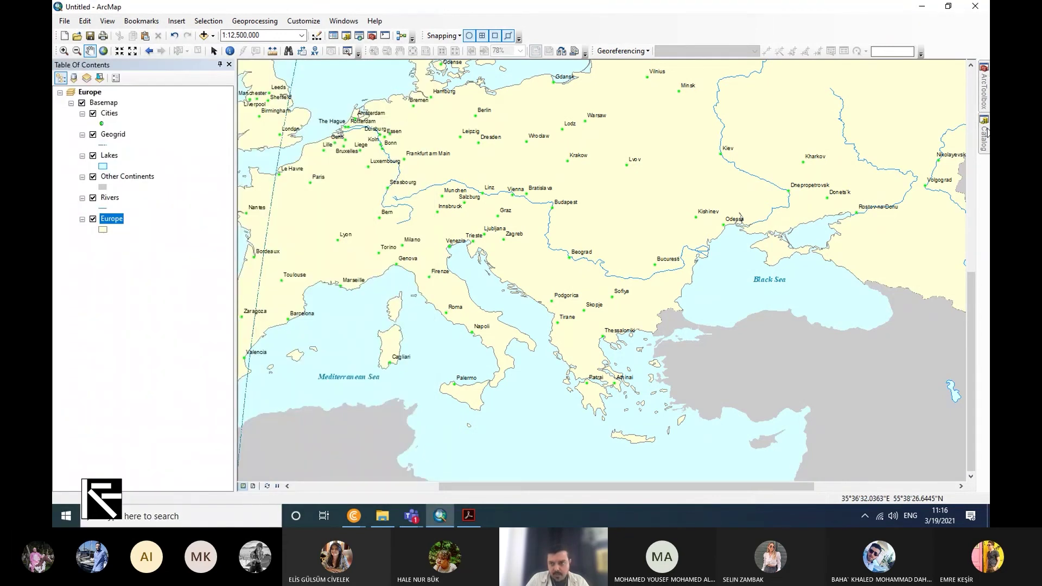
Search the local tools and data for "join" and look through the results
left_click(359, 35)
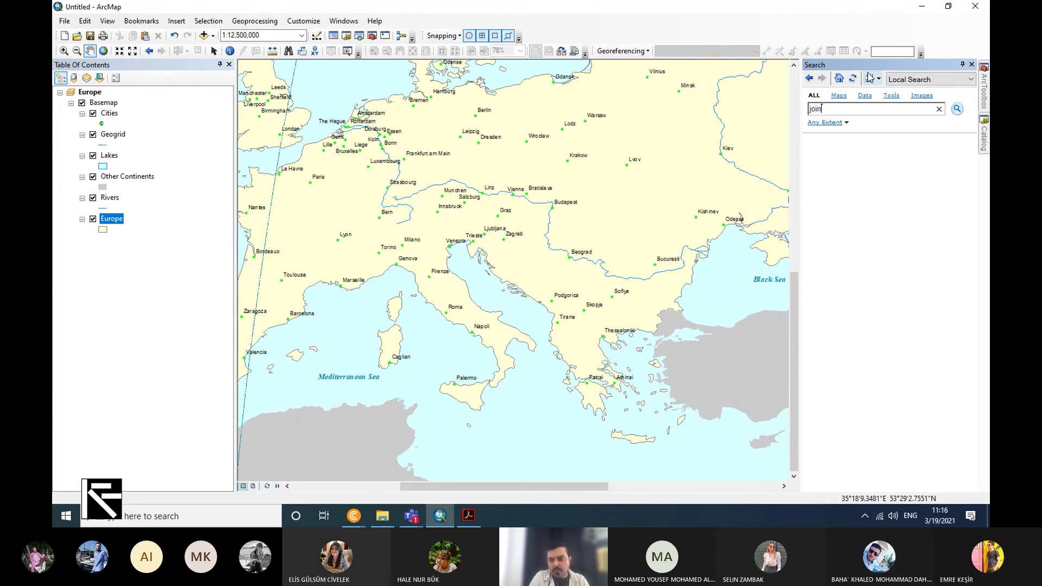
key("Return")
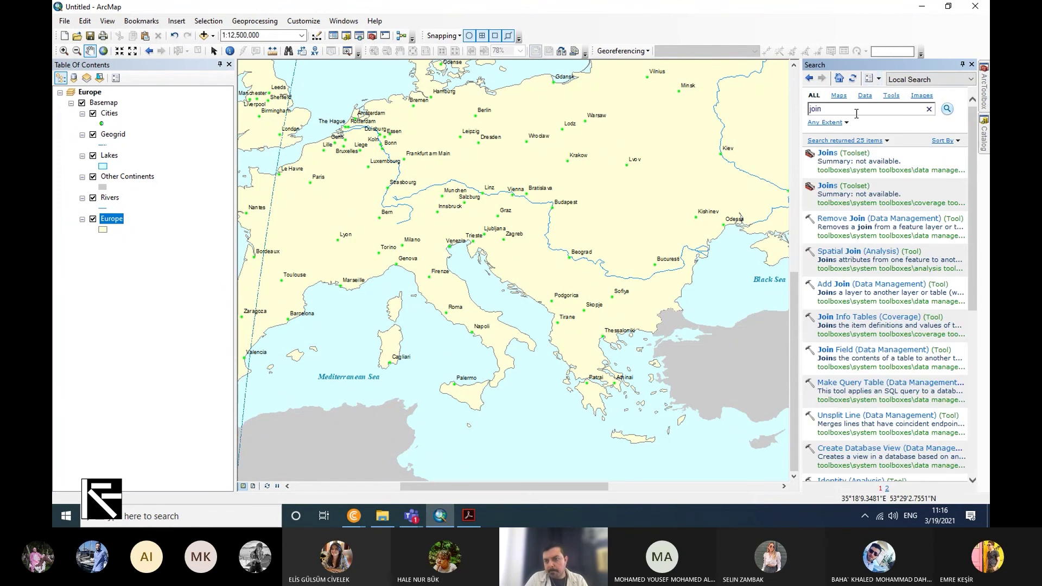
scroll(893, 217, "down", 5)
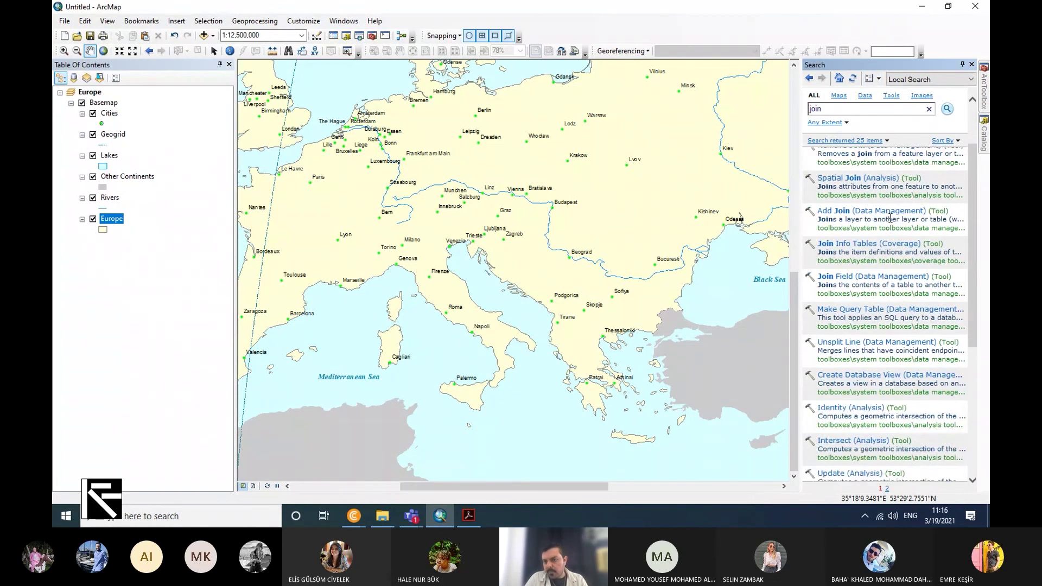
scroll(902, 242, "down", 3)
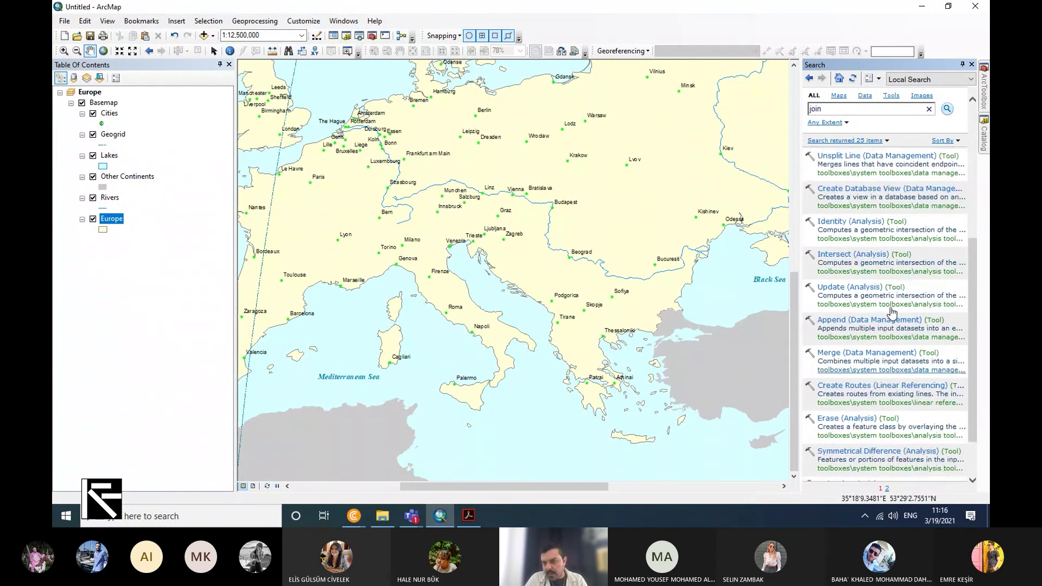
scroll(888, 326, "up", 8)
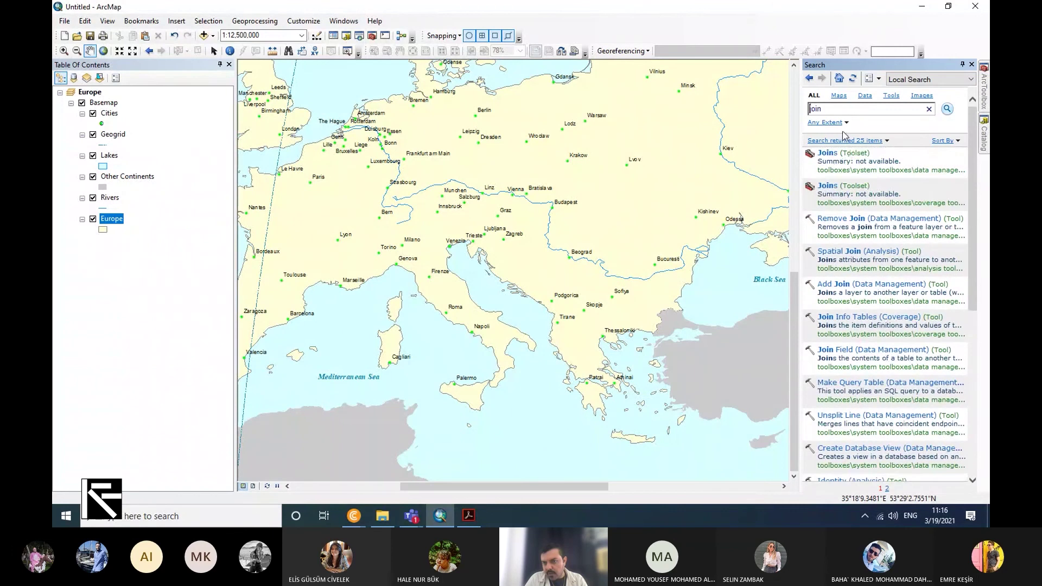
View the "join" results by Maps, Data and Tools, keep Local Search as the source, and return to all results
left_click(838, 95)
left_click(865, 95)
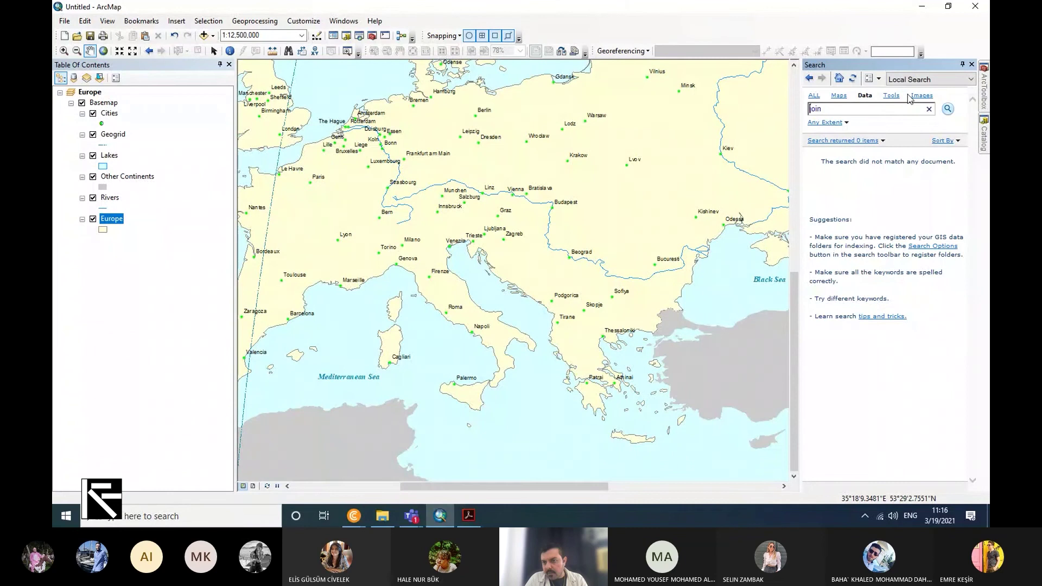
left_click(891, 96)
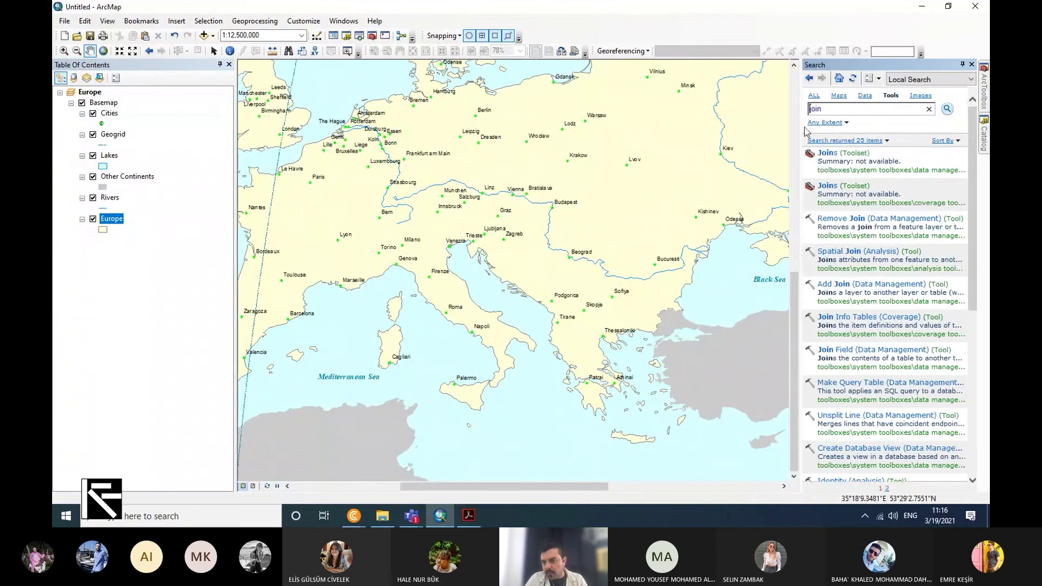
left_click(943, 80)
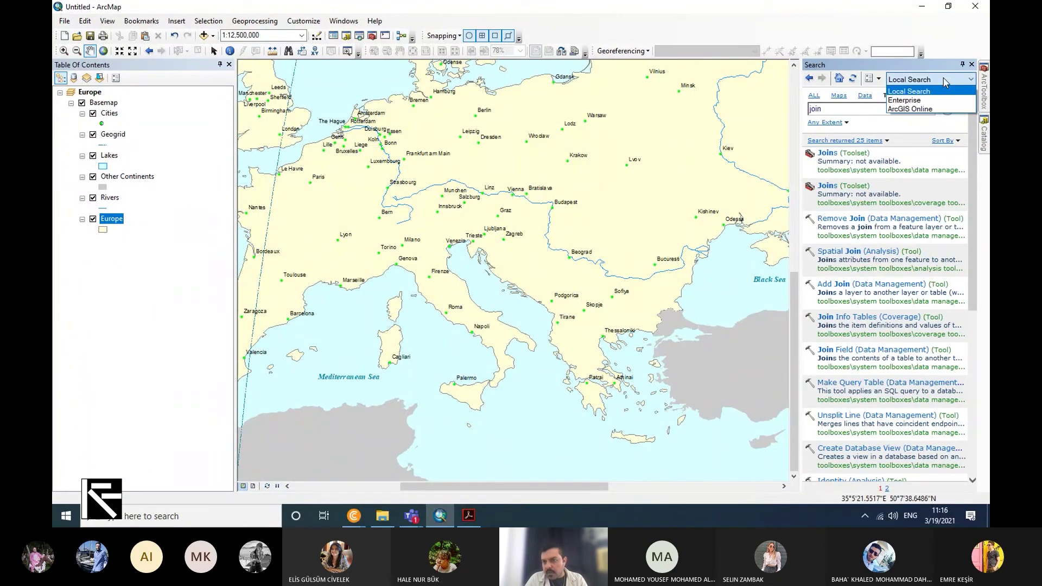
left_click(912, 90)
left_click(809, 79)
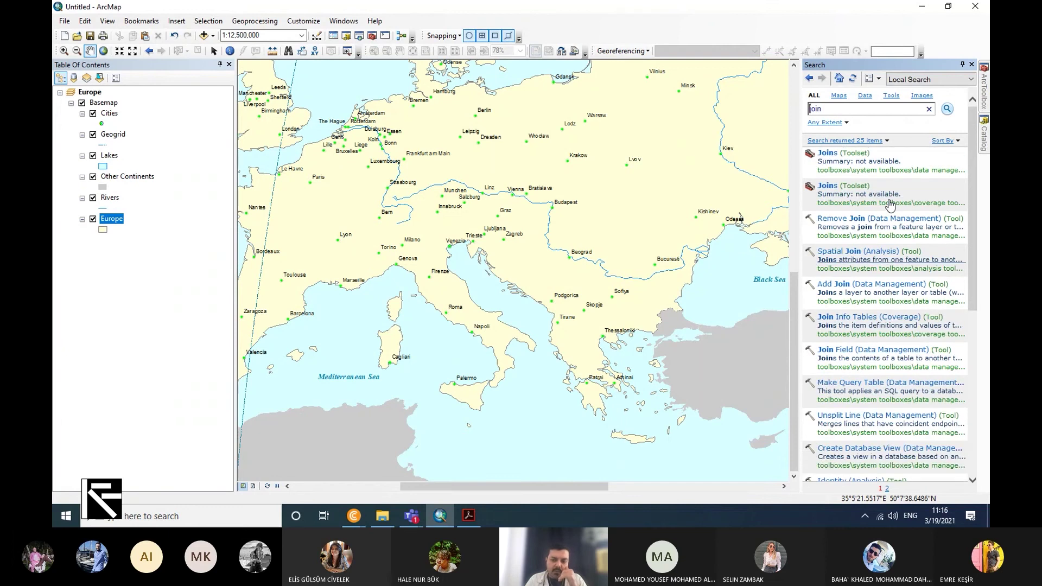
Review the full list of "join" tools, from the Joins toolsets to Aggregate Polygons, and close the Search window
scroll(889, 203, "down", 6)
scroll(889, 206, "down", 1)
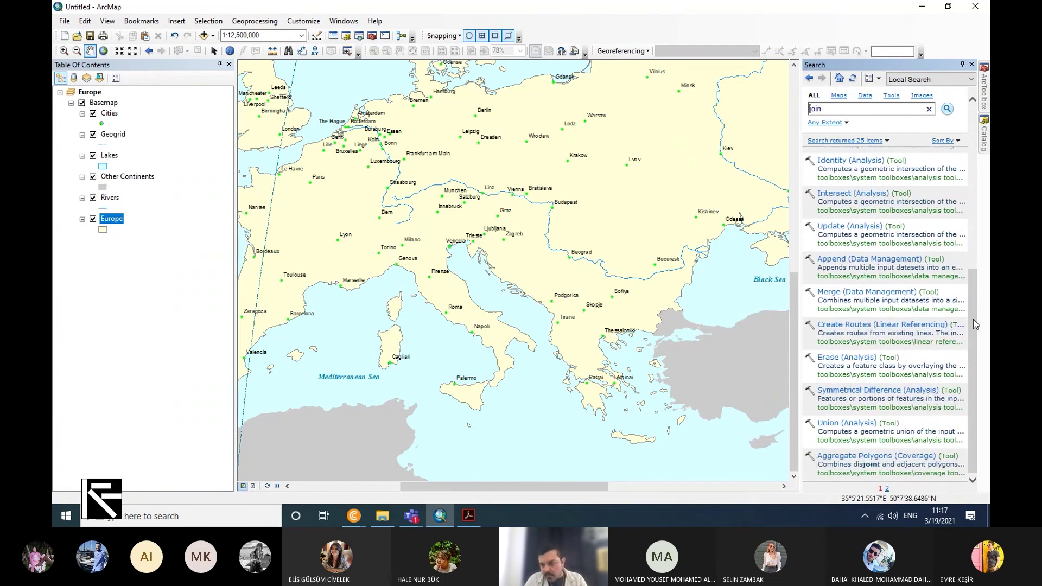
left_click_drag(974, 324, 977, 166)
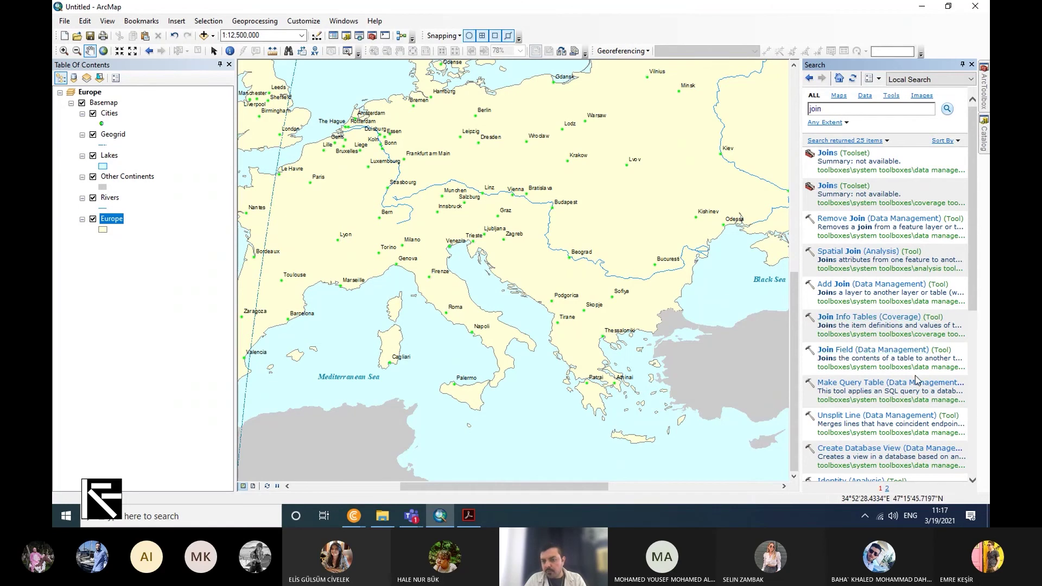
scroll(906, 363, "down", 5)
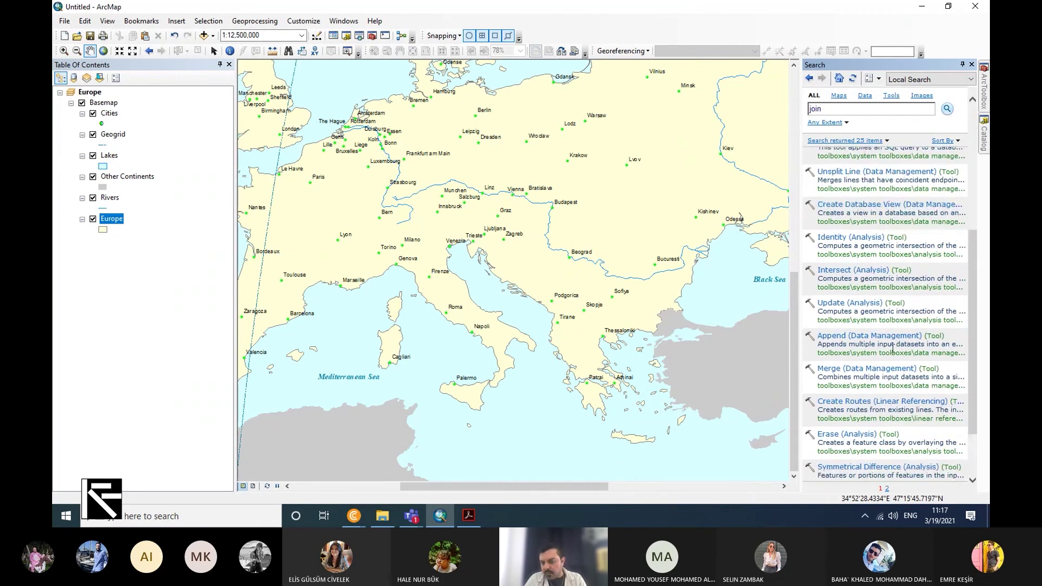
scroll(892, 350, "down", 2)
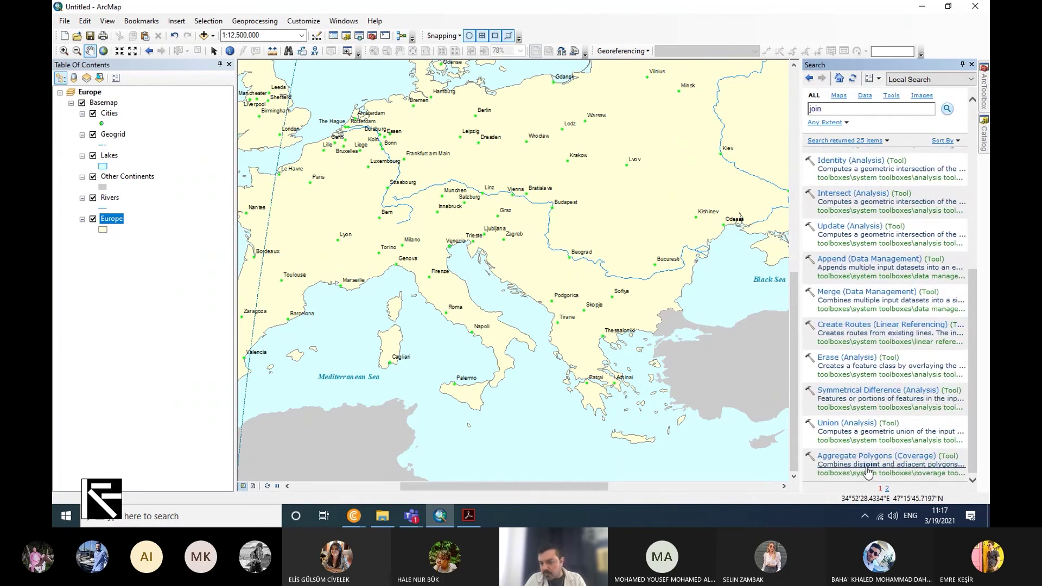
scroll(874, 459, "up", 7)
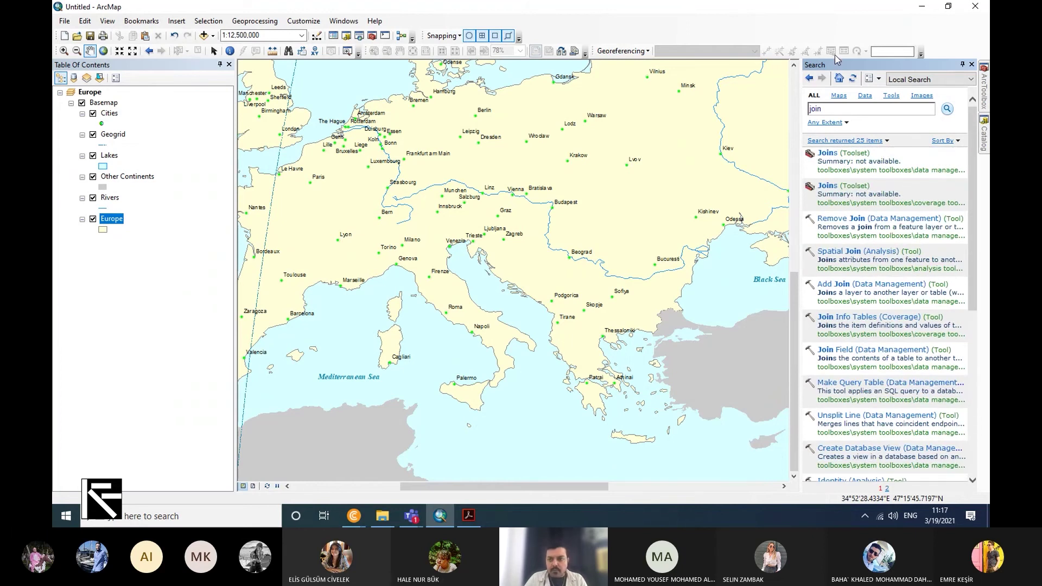
left_click(972, 64)
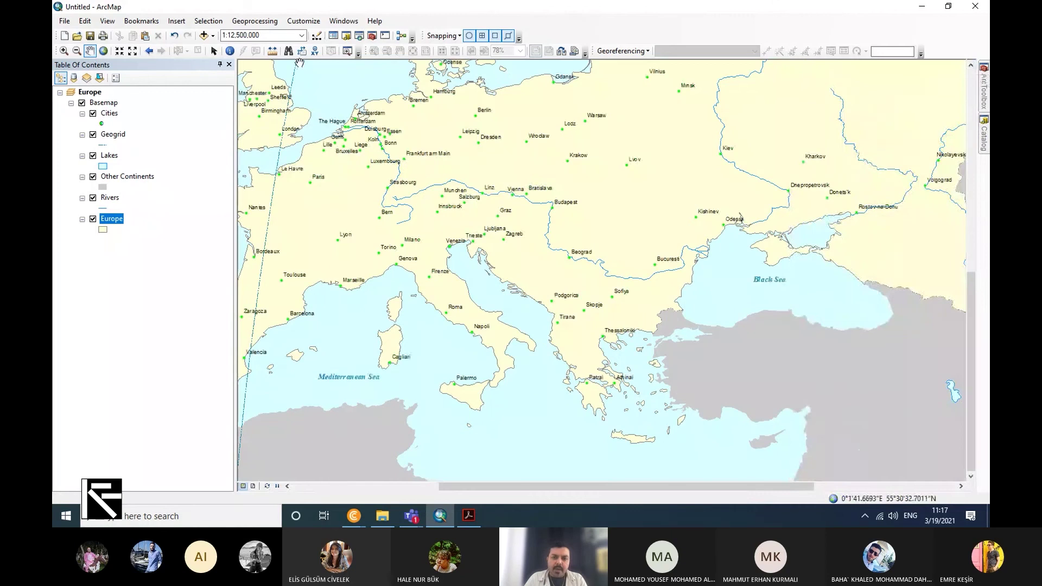
Open ArcToolbox and expand the 3D Analyst Tools and Analysis Tools toolboxes
left_click(371, 37)
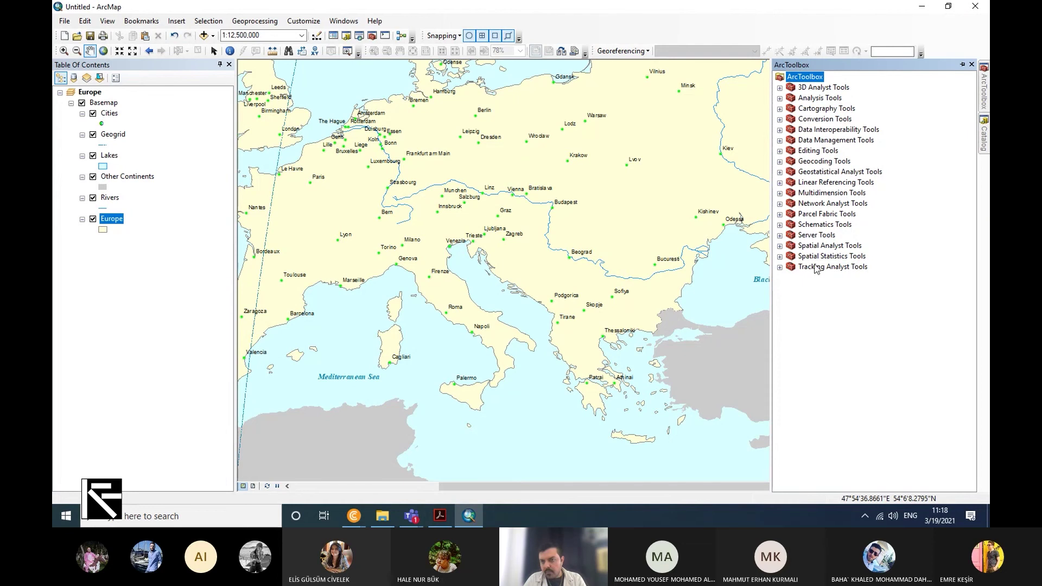
left_click(779, 88)
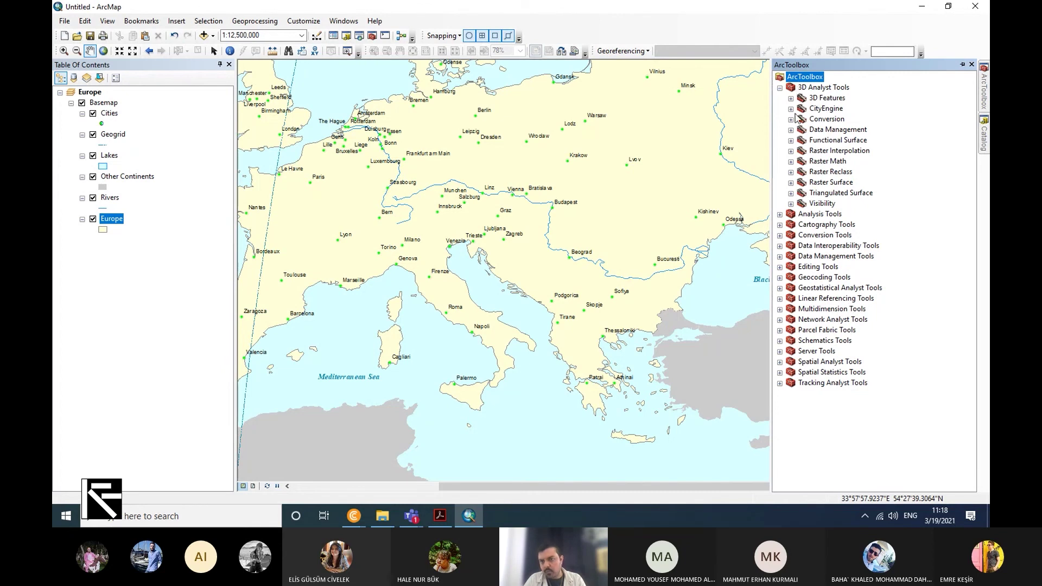
left_click(781, 215)
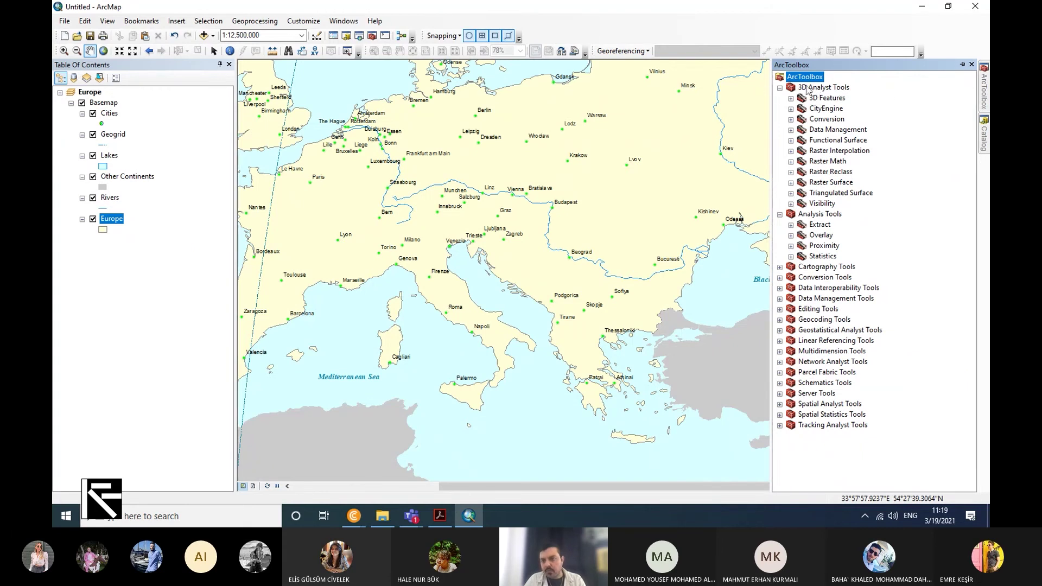
Examine the 3D Features, CityEngine and Conversion toolsets one by one, and collapse 3D Analyst Tools
left_click(791, 99)
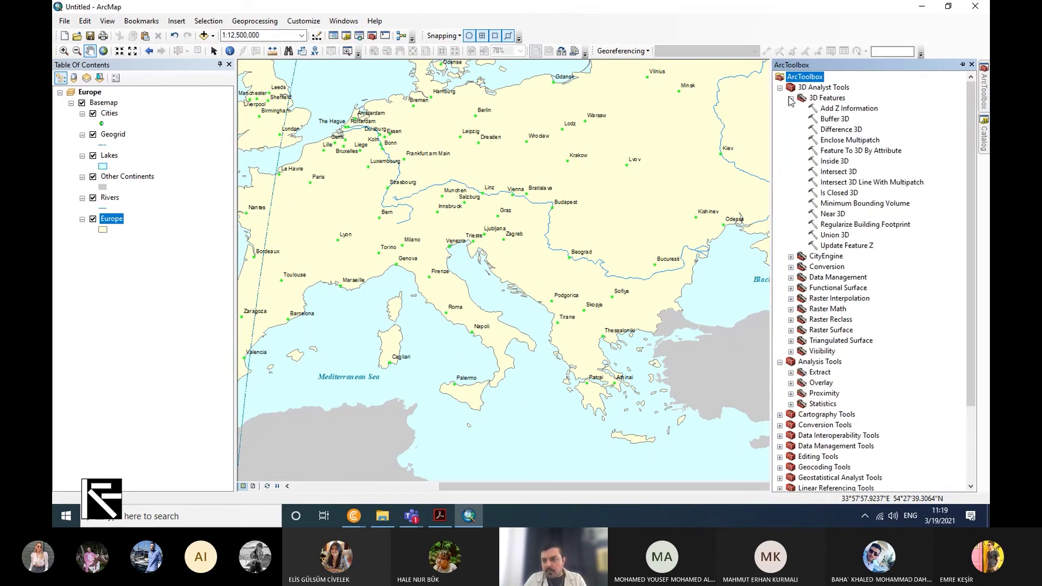
left_click(791, 99)
left_click(791, 109)
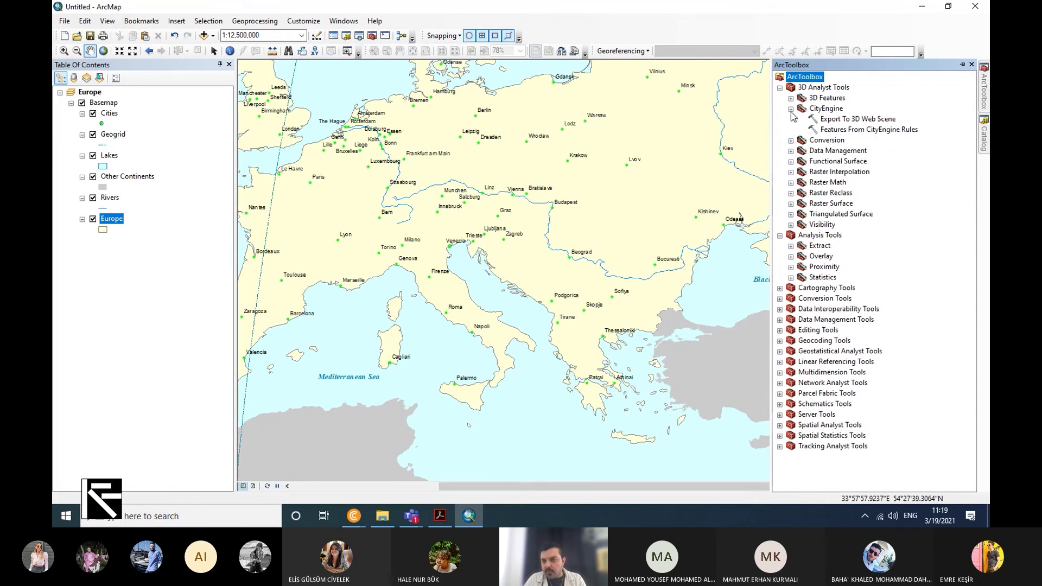
left_click(790, 109)
left_click(790, 119)
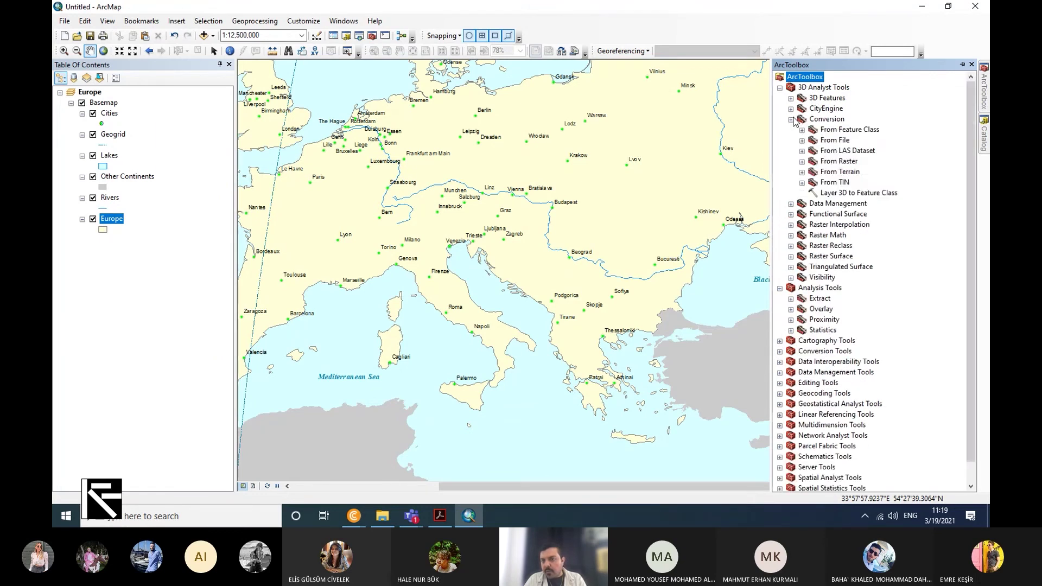
left_click(790, 119)
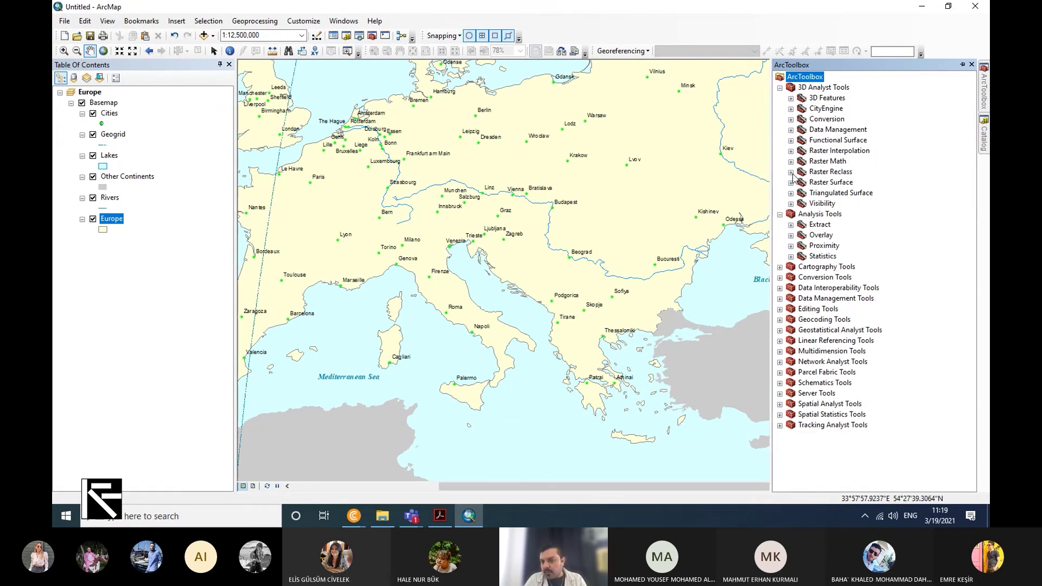
left_click(779, 89)
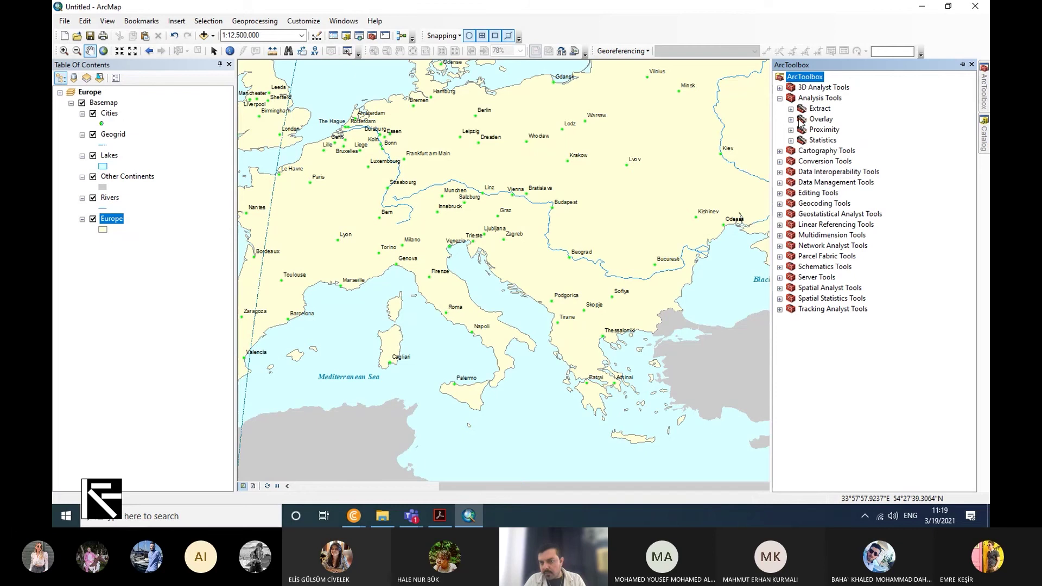
Review the toolsets inside the Data Management Tools toolbox, from Archiving to Workspace, and collapse it again
left_click(780, 183)
scroll(812, 228, "down", 4)
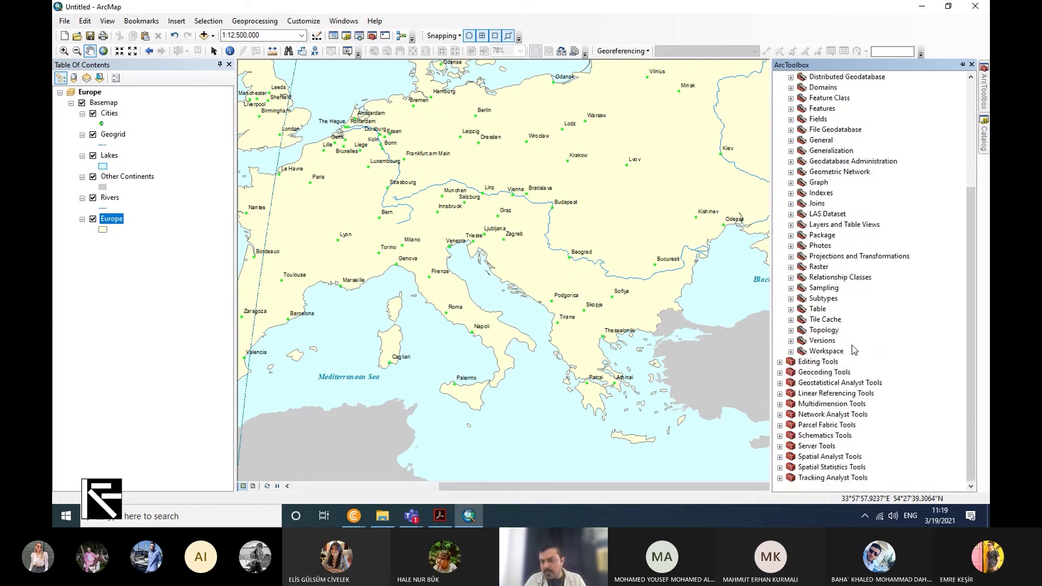
scroll(855, 350, "up", 5)
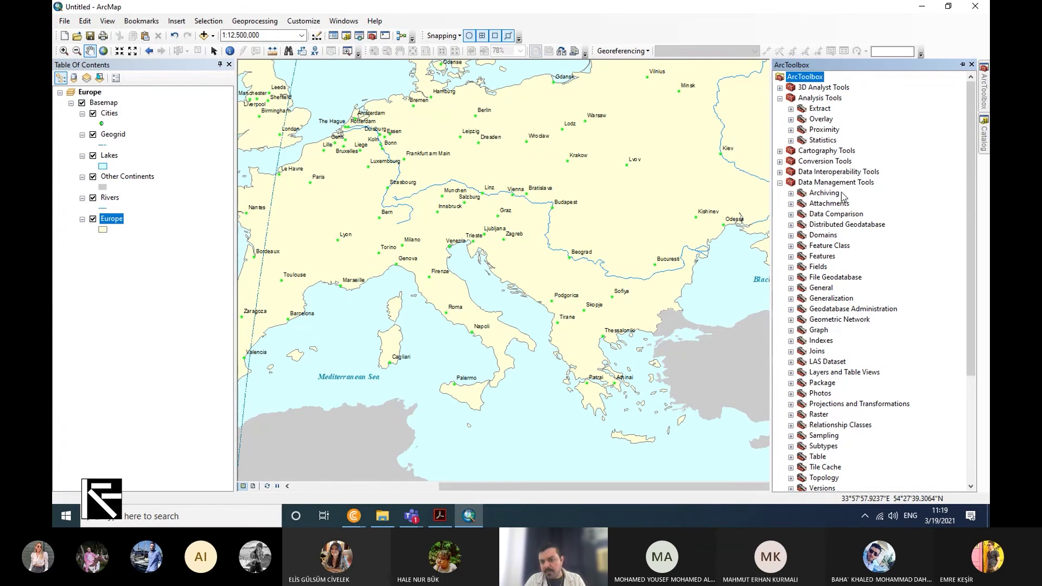
scroll(808, 308, "down", 5)
scroll(826, 236, "up", 3)
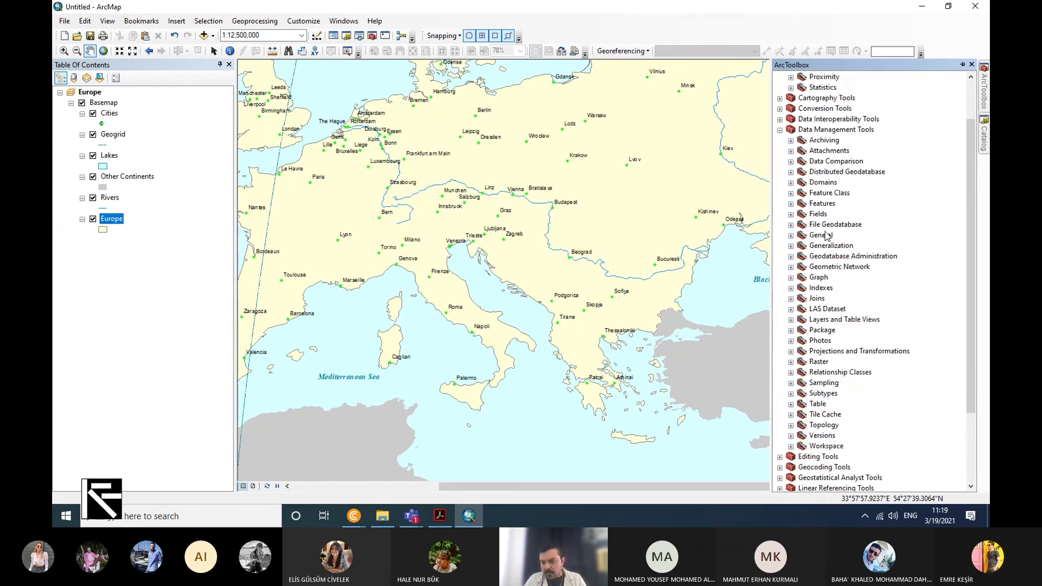
left_click(780, 130)
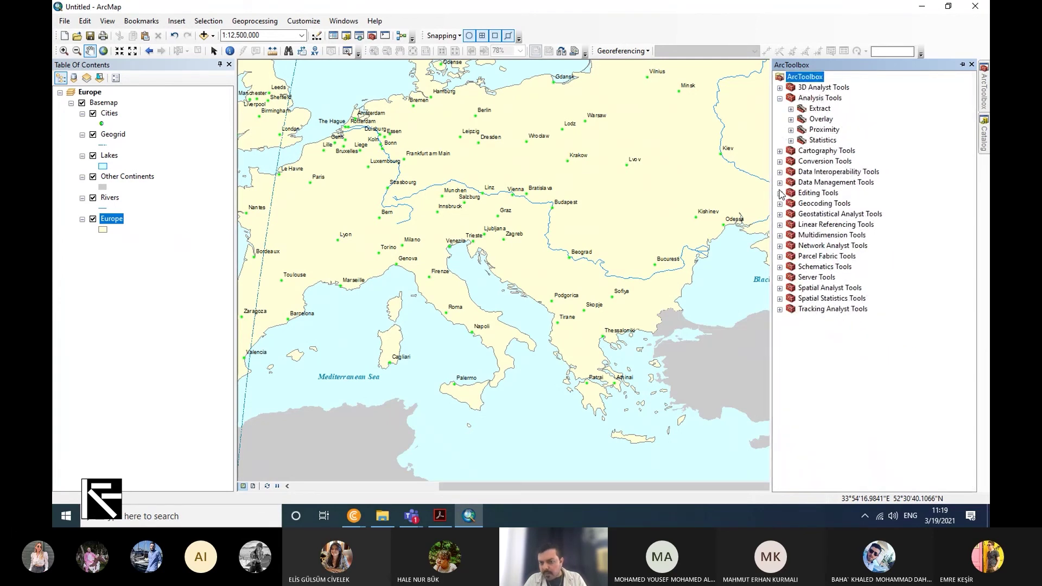
Expand Editing Tools and Network Analyst Tools, and examine the Analysis, Network Dataset, Server and Turn Feature Class toolsets one by one
left_click(780, 193)
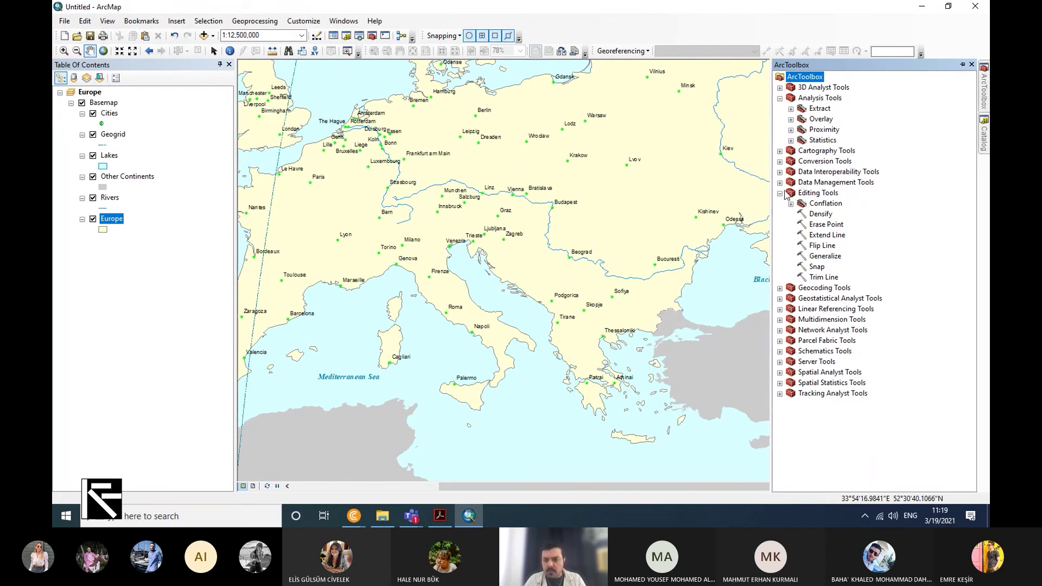
left_click(779, 330)
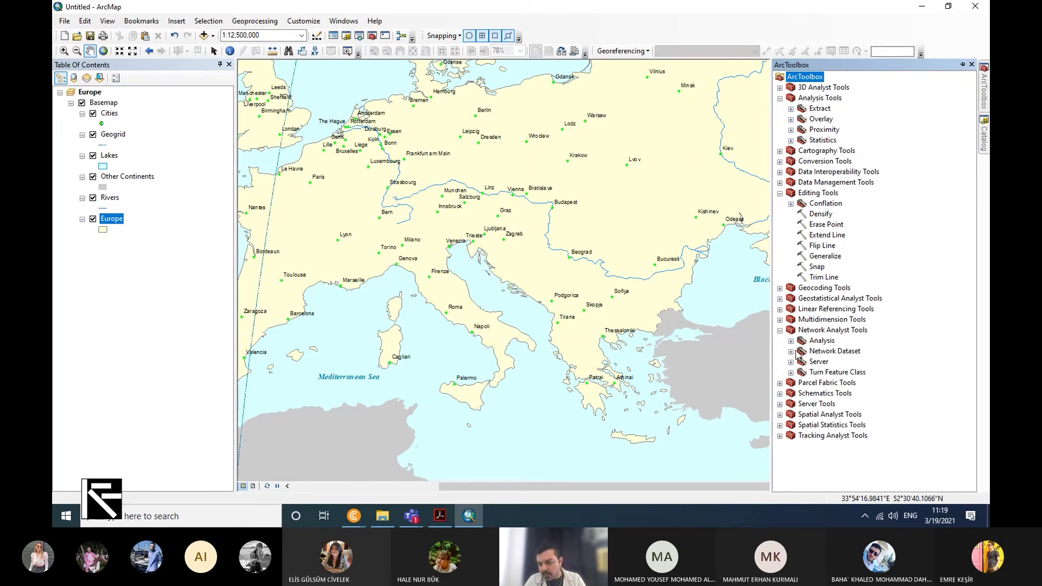
left_click(791, 341)
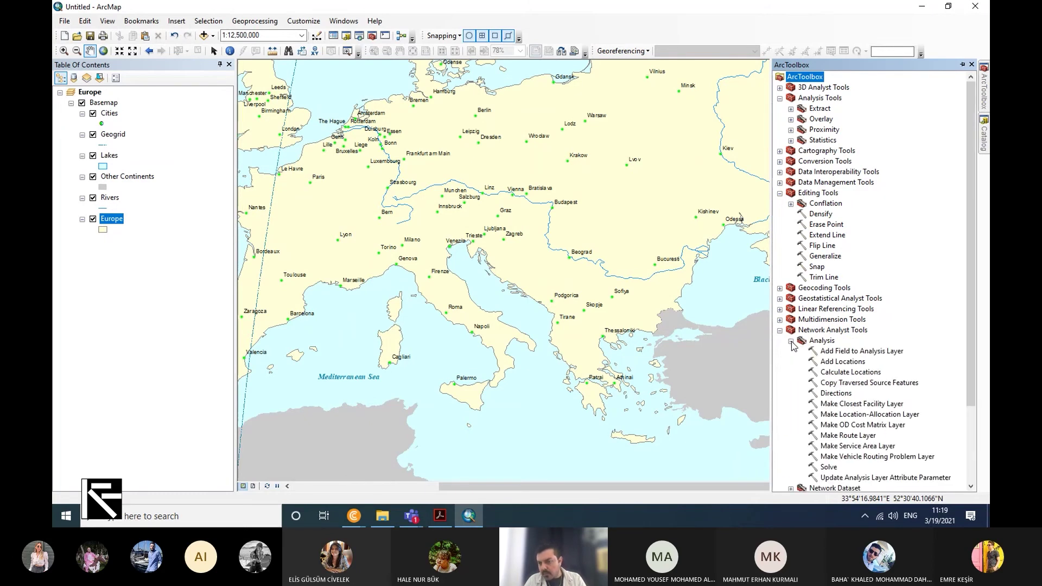
left_click(791, 341)
left_click(792, 351)
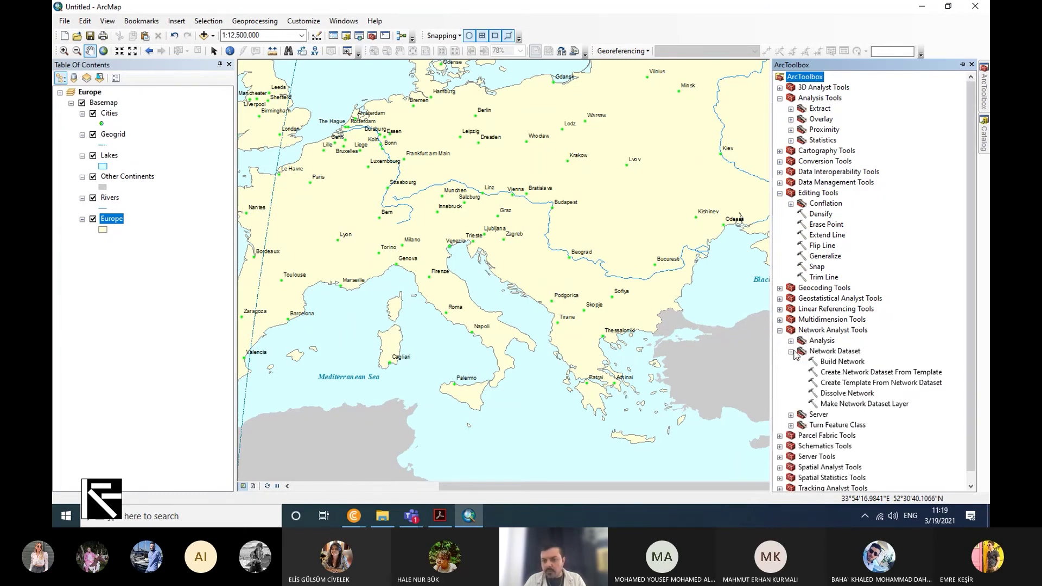
left_click(792, 351)
left_click(791, 362)
left_click(791, 361)
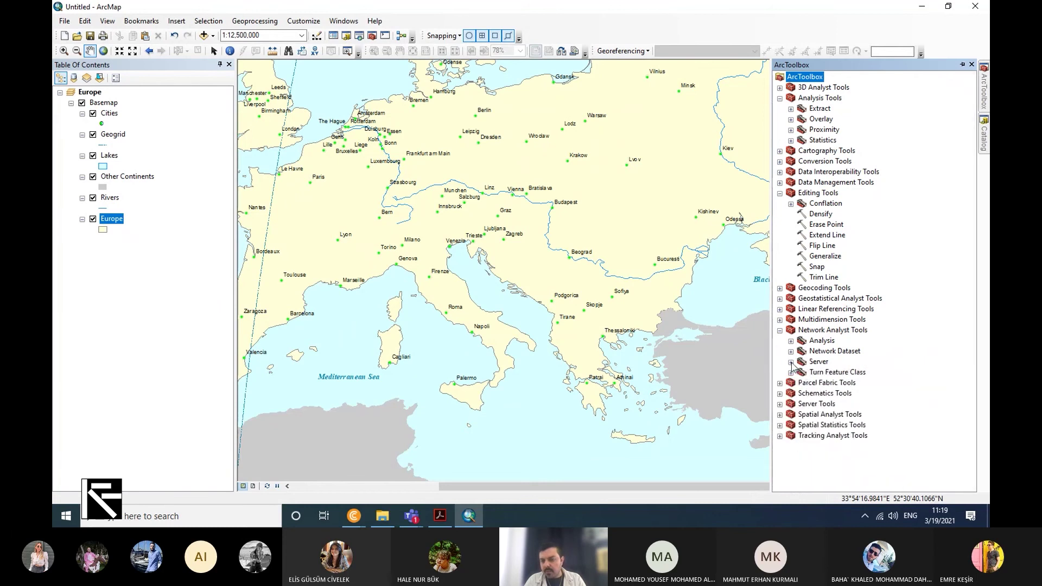
left_click(791, 372)
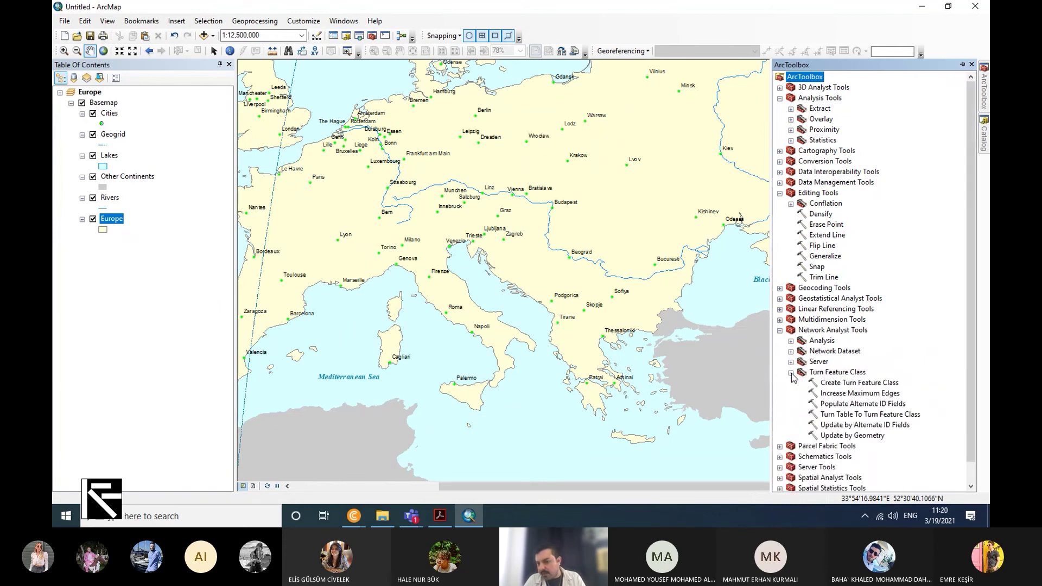
left_click(791, 372)
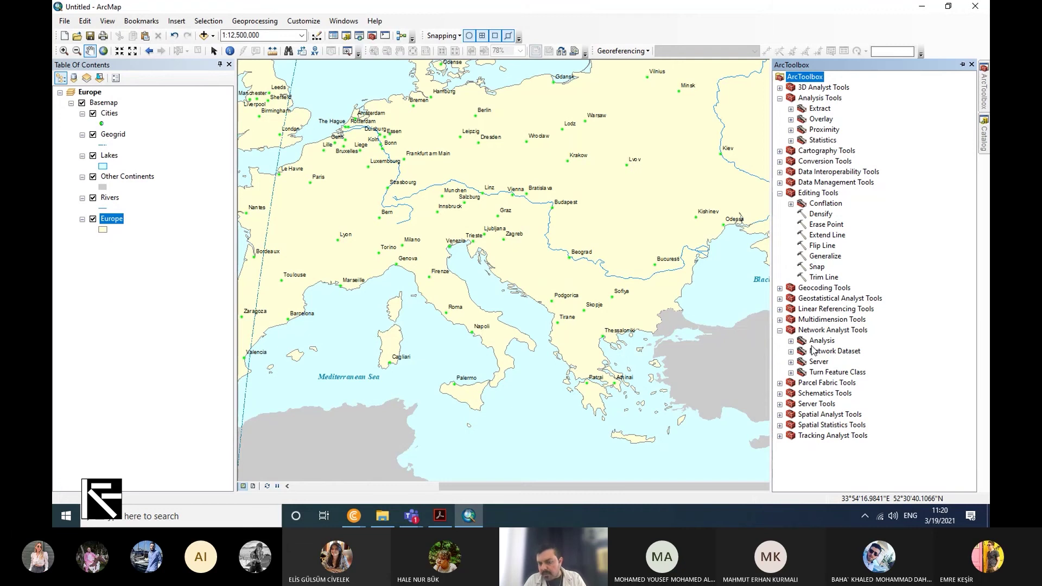
Expand the Spatial Statistics Tools and Server Tools toolboxes to view their toolsets
left_click(780, 426)
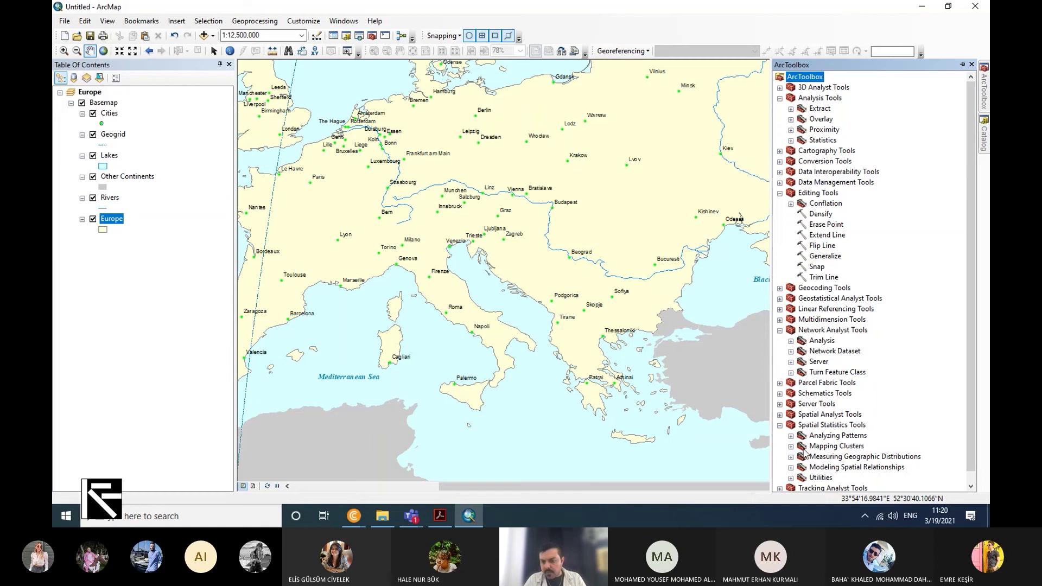
scroll(849, 446, "down", 1)
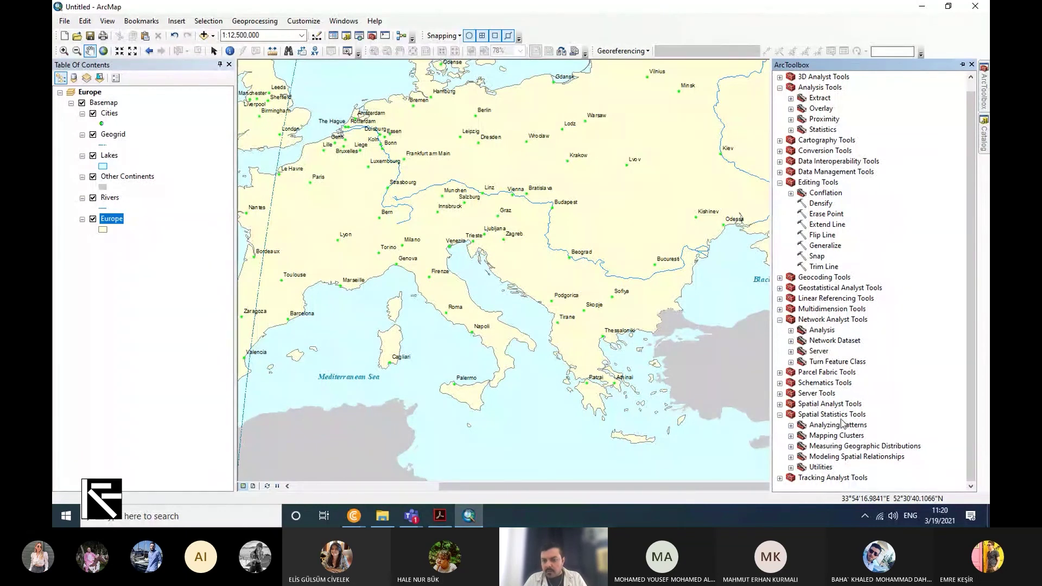
left_click(779, 394)
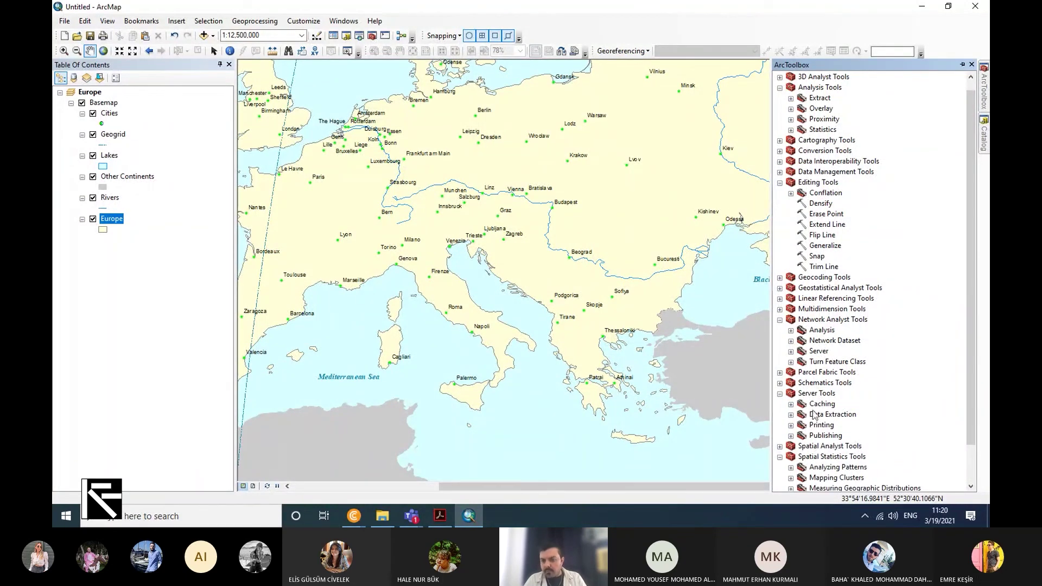
scroll(819, 428, "up", 1)
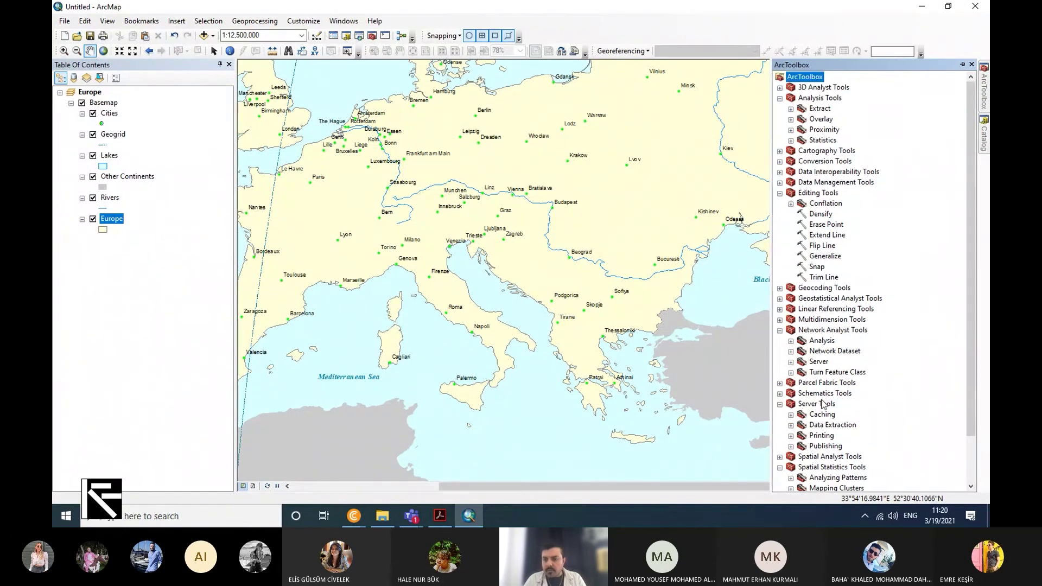
Collapse the Analysis, Editing, Network Analyst, Server and Spatial Statistics toolboxes, and close ArcToolbox
left_click(779, 98)
left_click(779, 151)
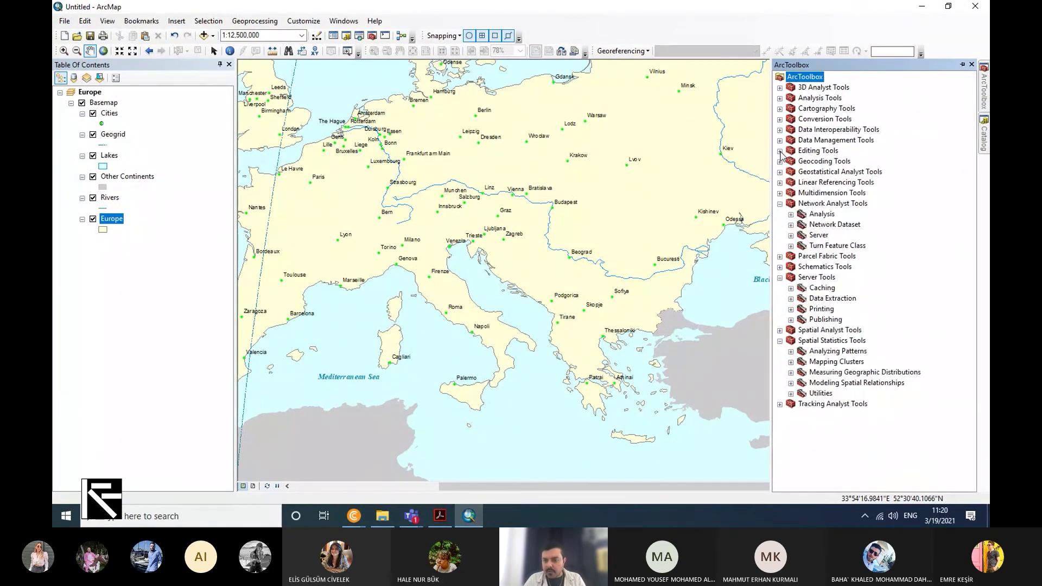
left_click(780, 203)
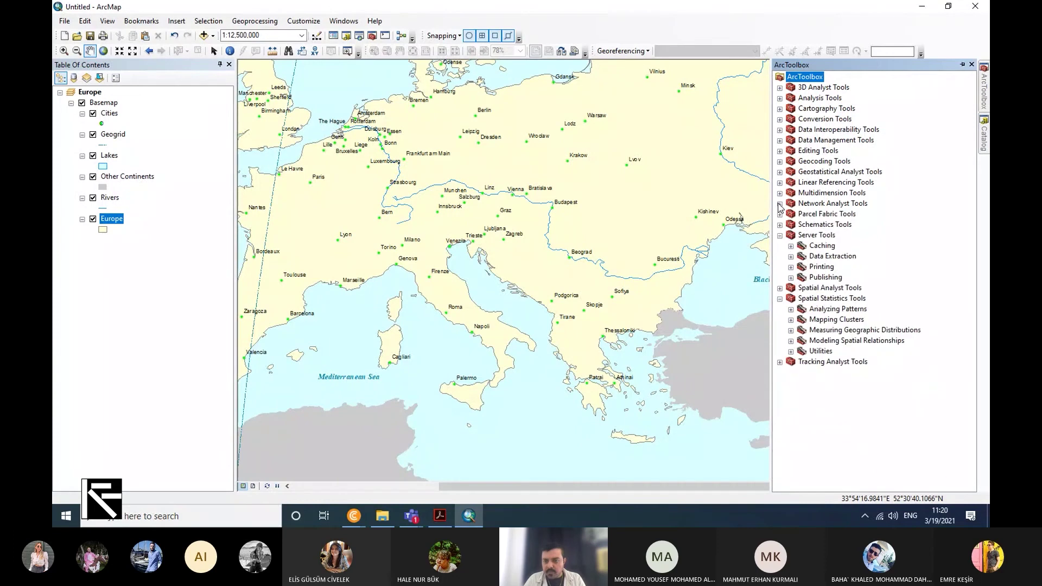
left_click(780, 235)
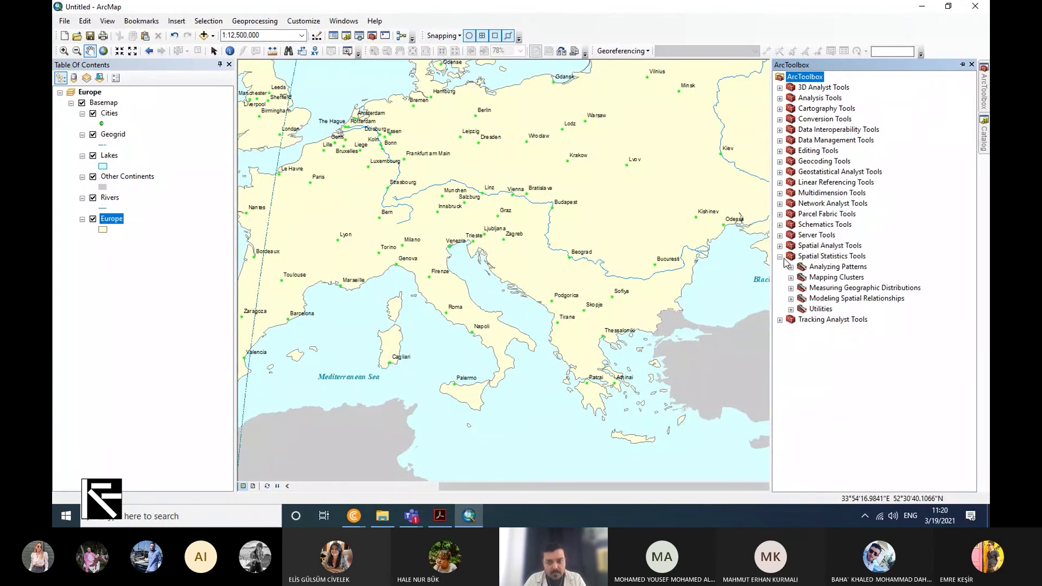
left_click(780, 257)
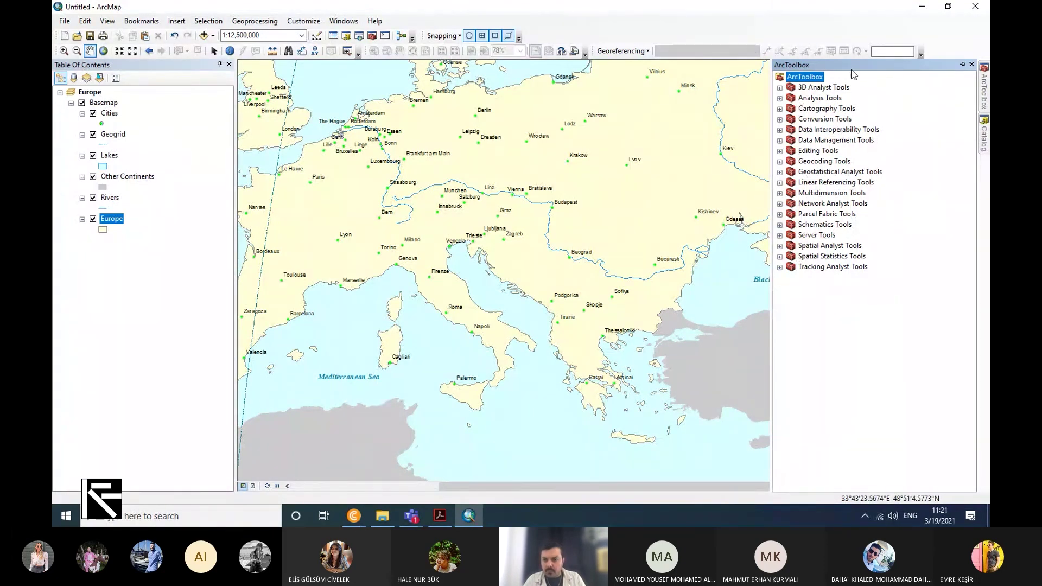
left_click(971, 65)
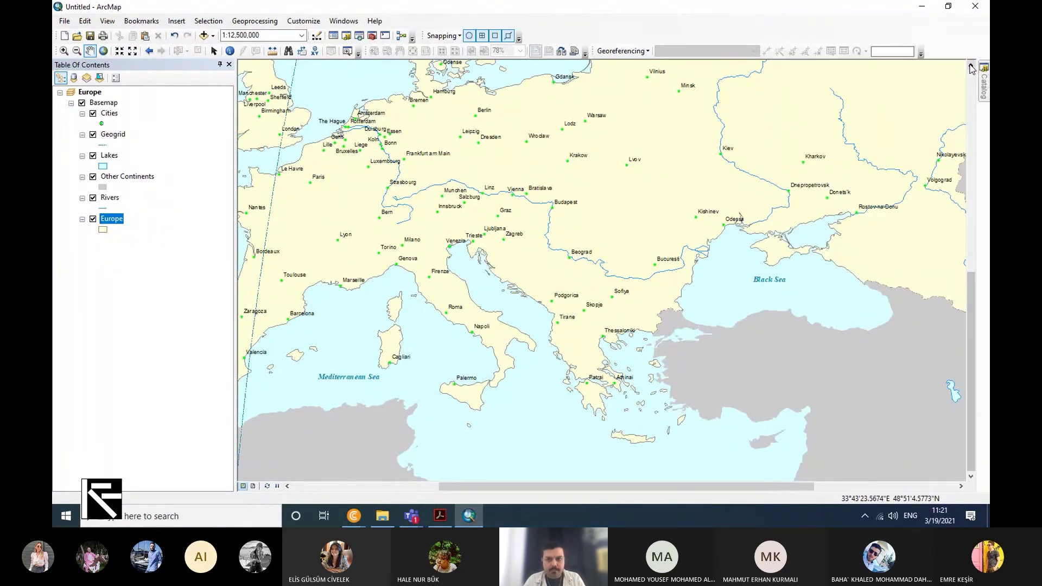
Open the Python window, dock it below the map and make it taller
left_click(385, 36)
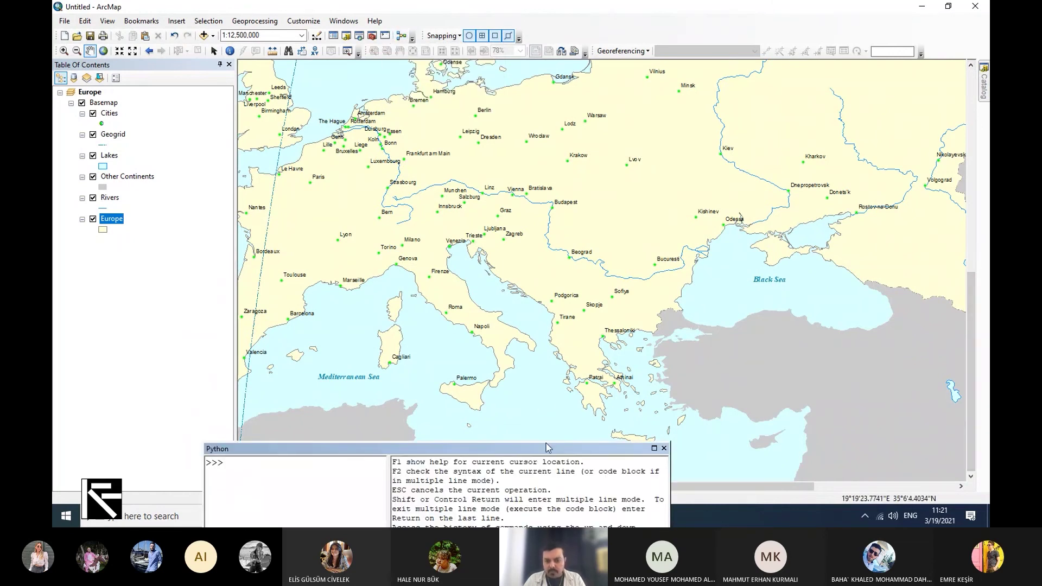
left_click_drag(547, 449, 515, 473)
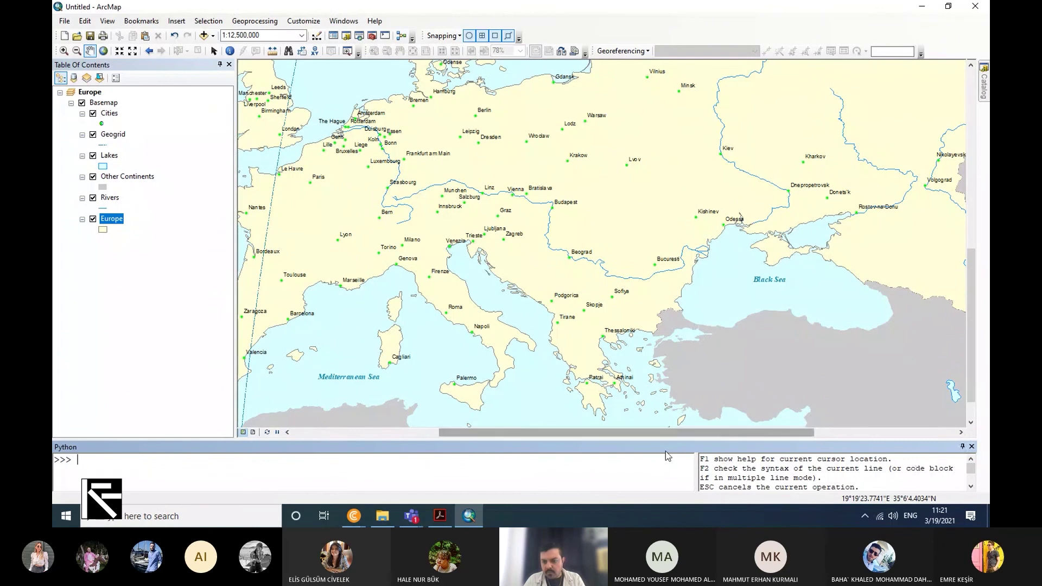
left_click_drag(679, 439, 678, 369)
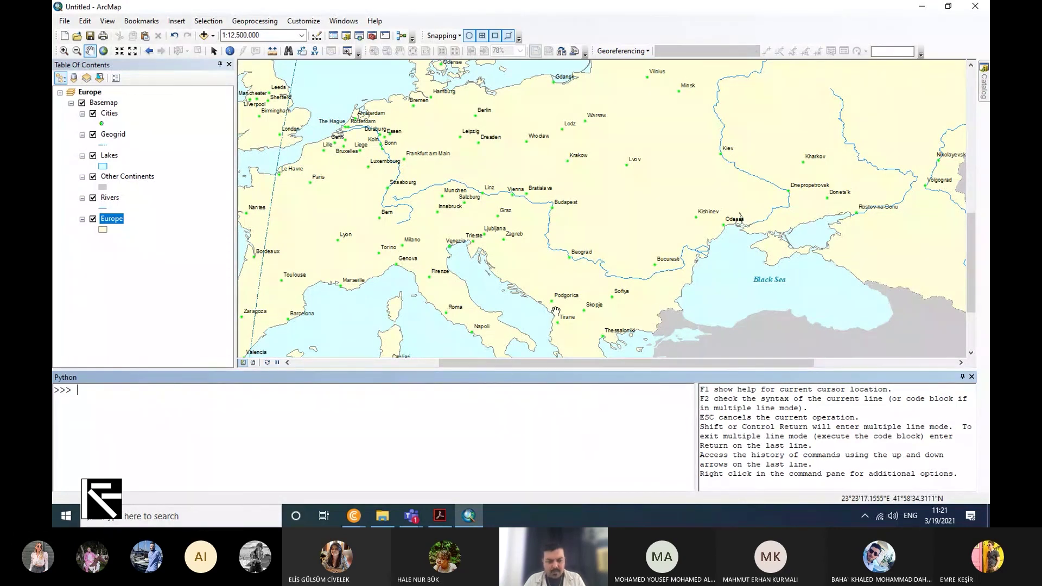
Search Windows for "conda" to find the Anaconda installation
left_click(67, 516)
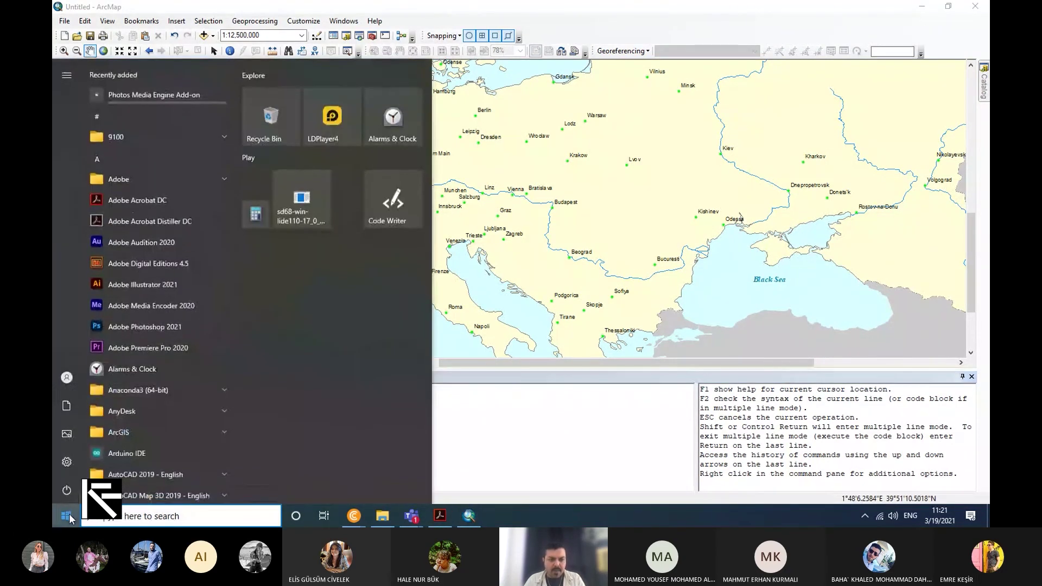
type("a")
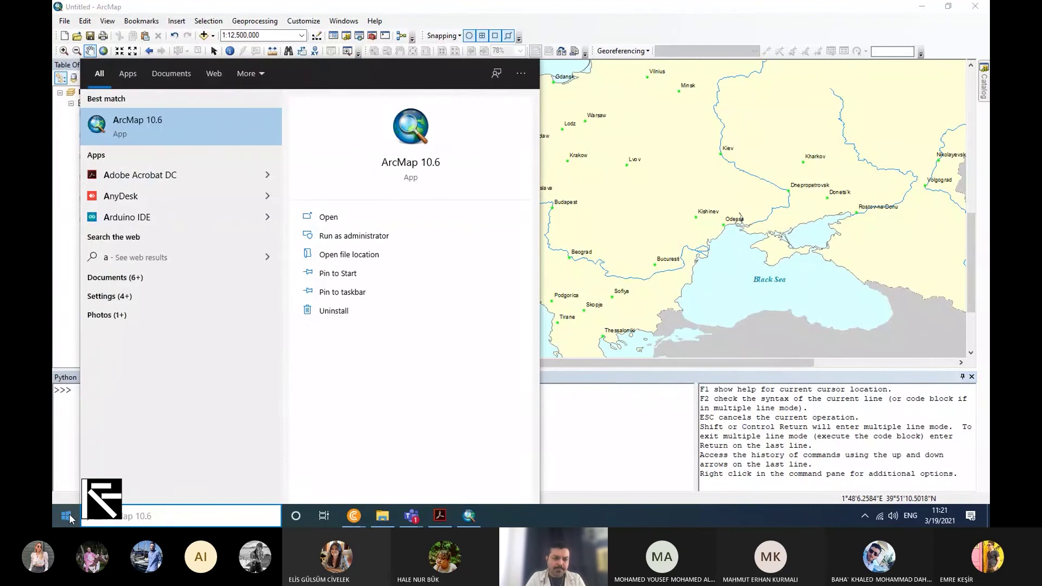
key("BackSpace")
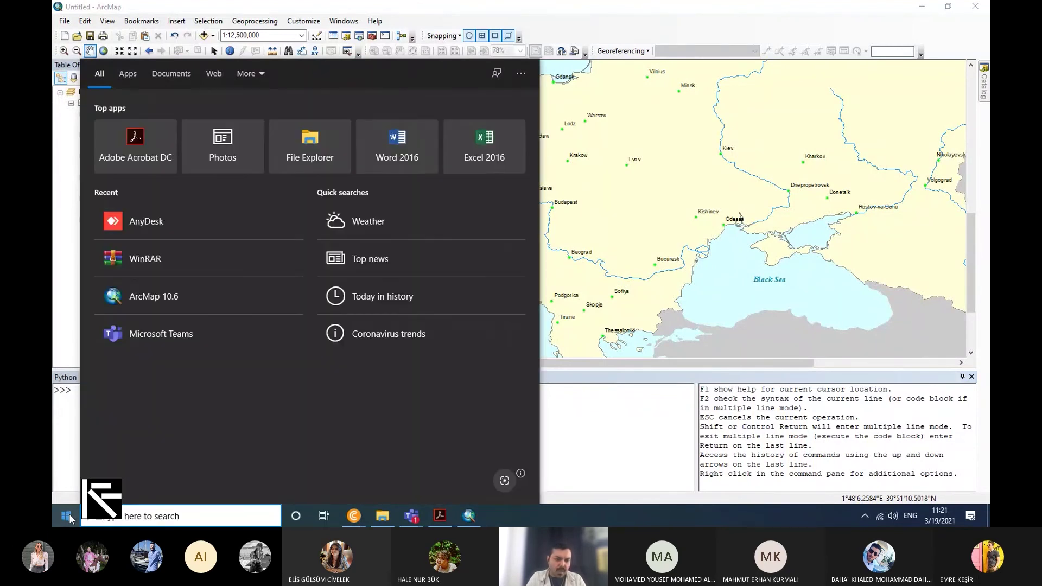
type("co")
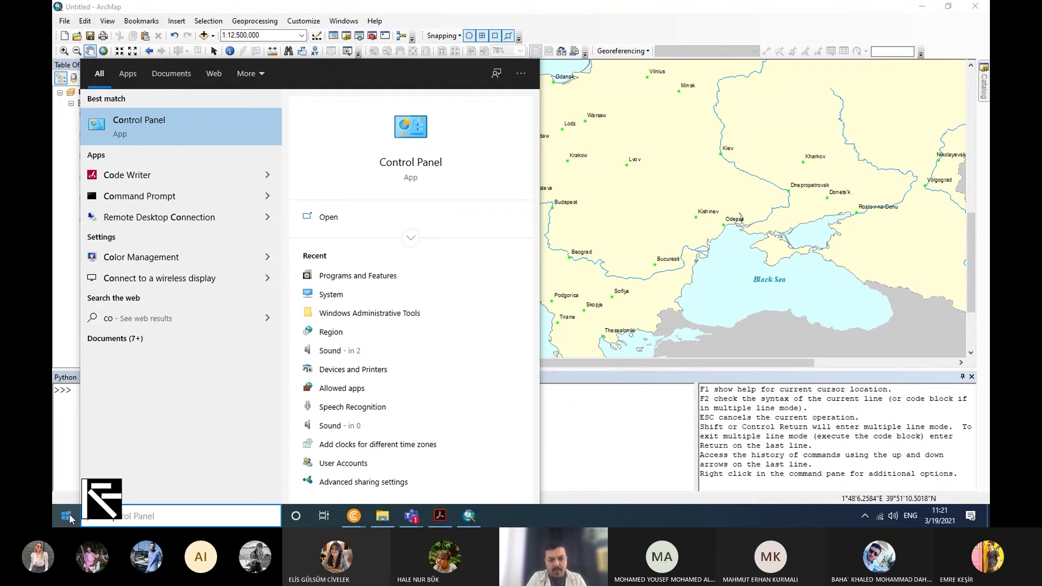
type("n")
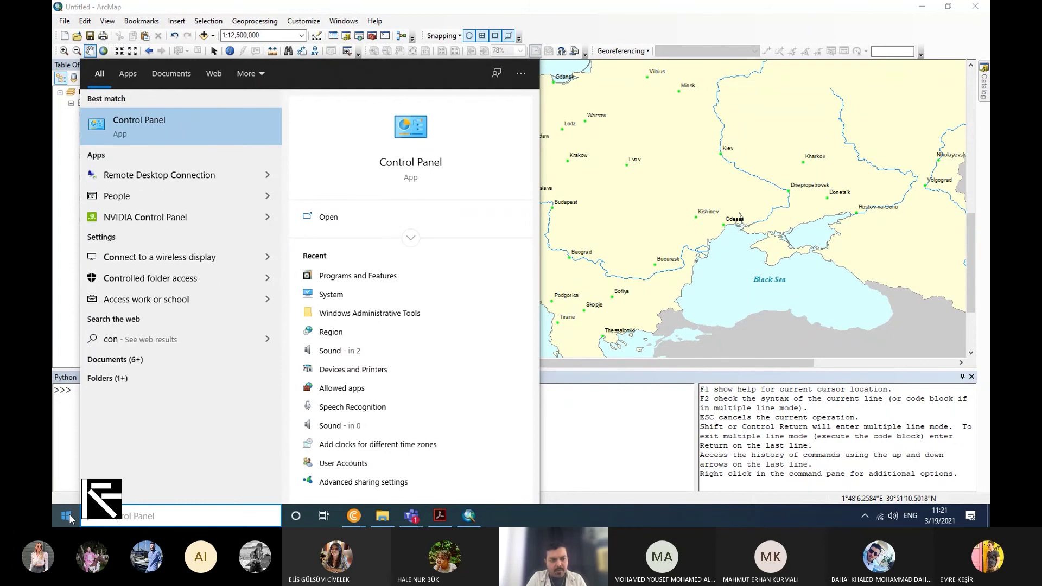
type("da")
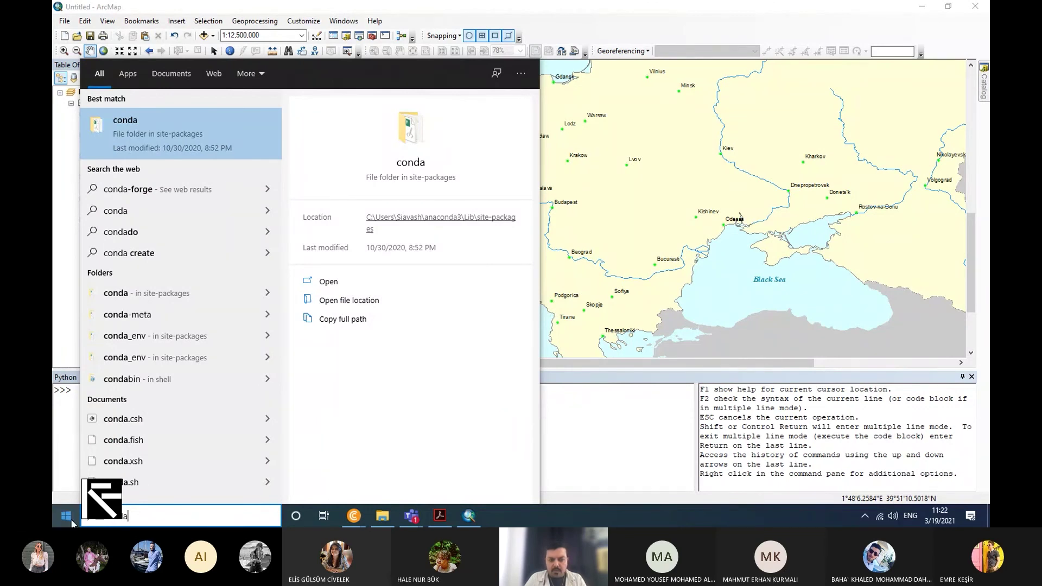
Expand the Anaconda3 (64-bit) folder among the installed Windows programs, view its entries, and look through the rest of the program list
left_click(72, 522)
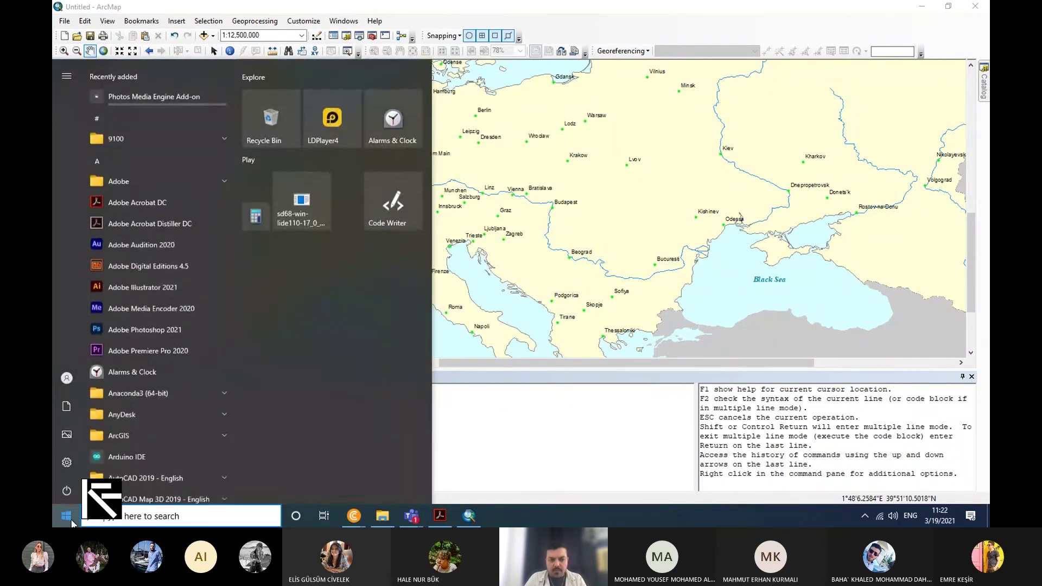
left_click(184, 391)
scroll(169, 405, "down", 3)
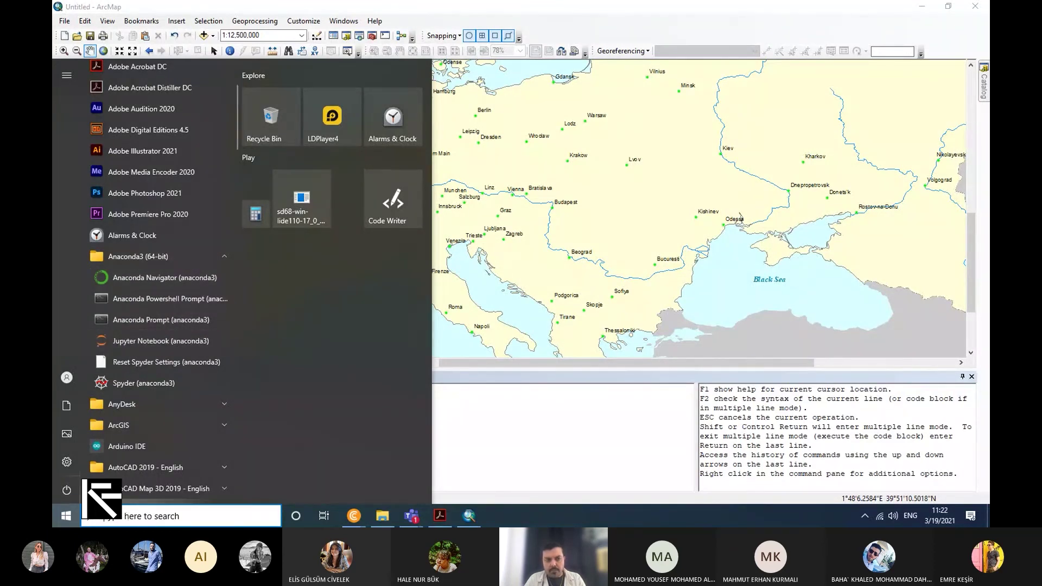
scroll(186, 320, "up", 3)
scroll(163, 270, "down", 4)
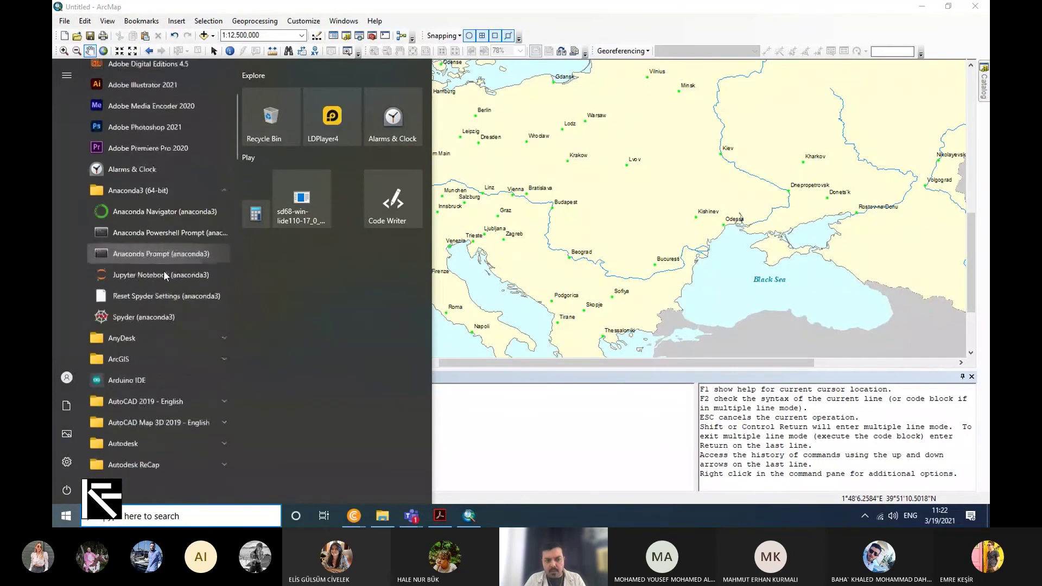
scroll(155, 220, "down", 3)
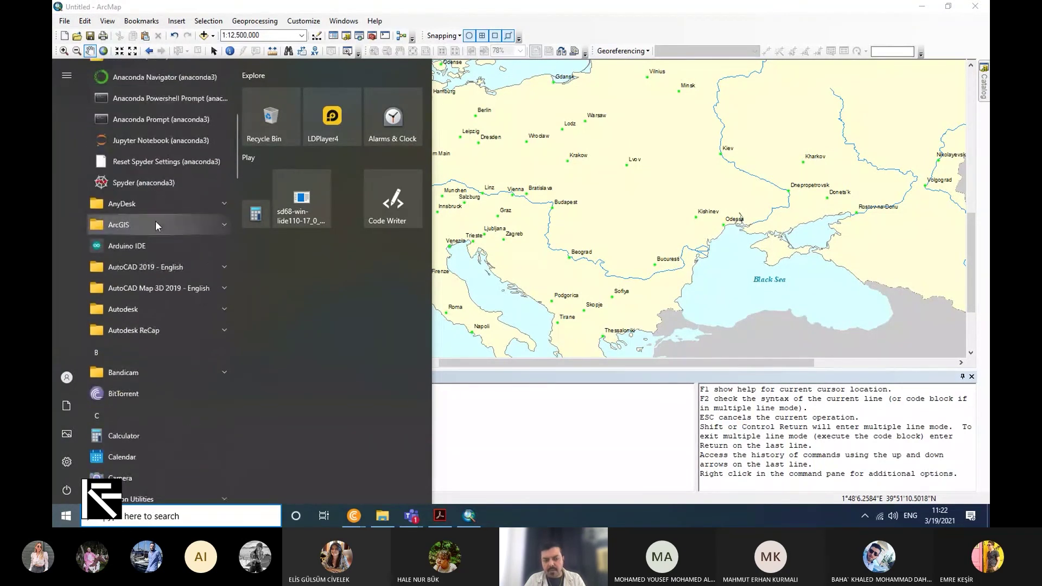
scroll(171, 386, "down", 7)
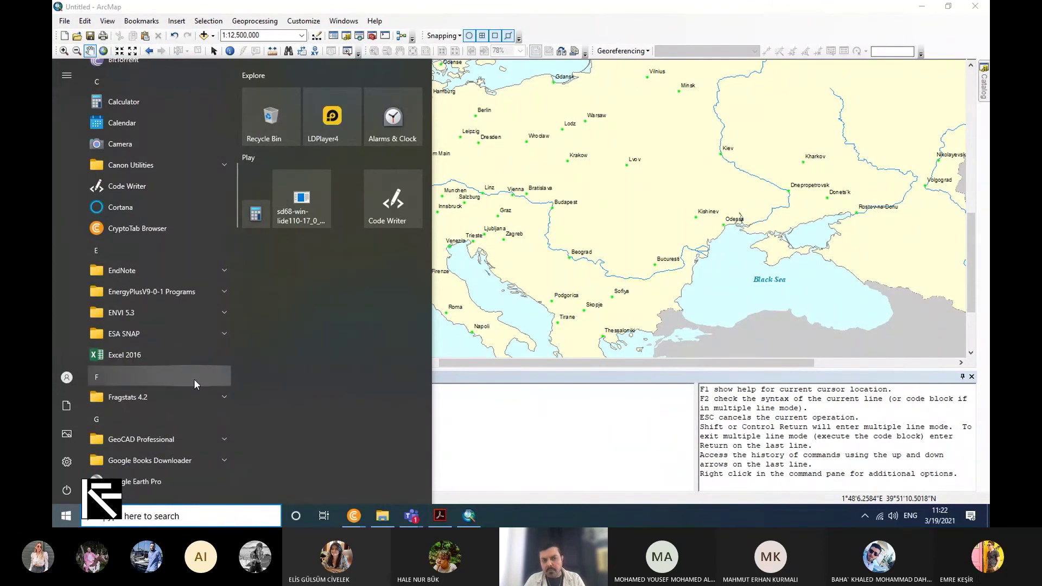
scroll(181, 333, "down", 7)
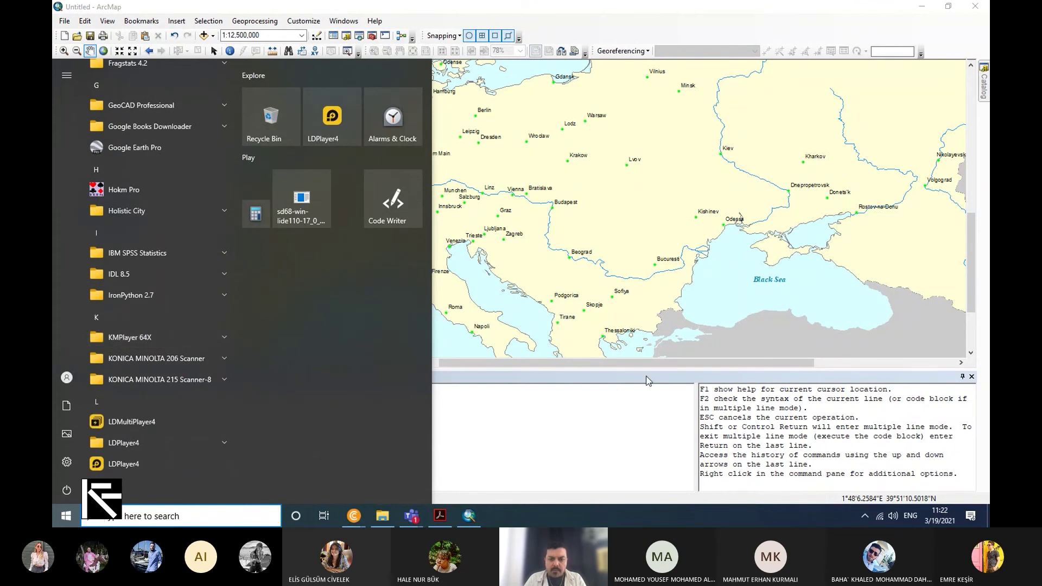
Return from the Windows program list, evaluate 2+2 in the Python window, and highlight parts of the expression and its output
left_click(628, 379)
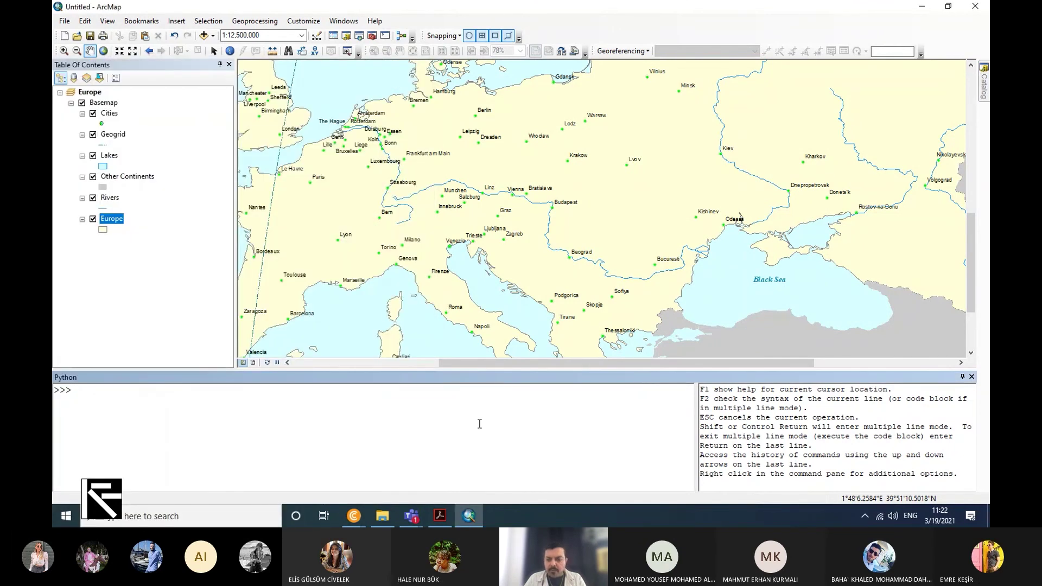
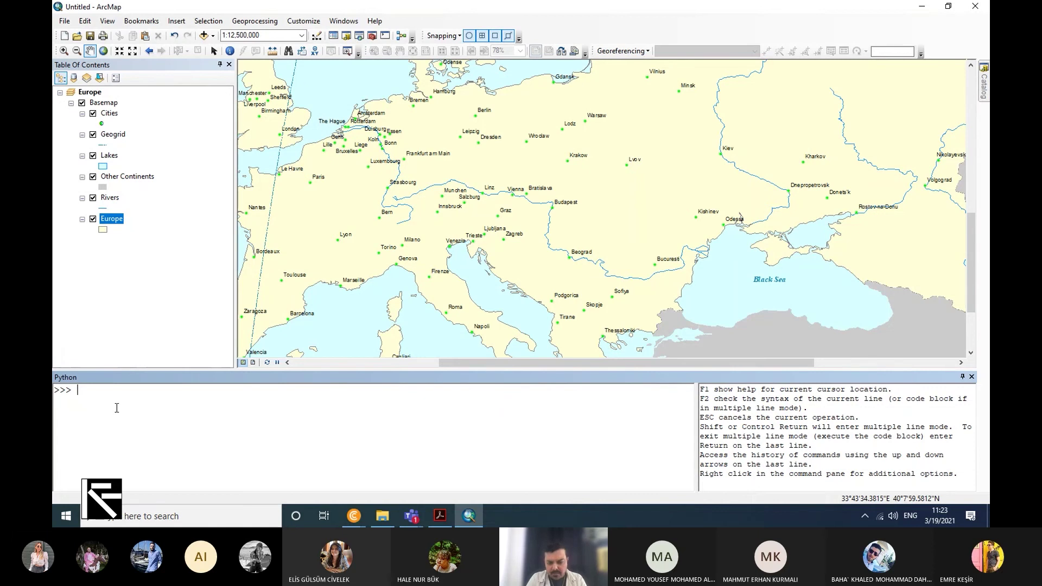
type("2")
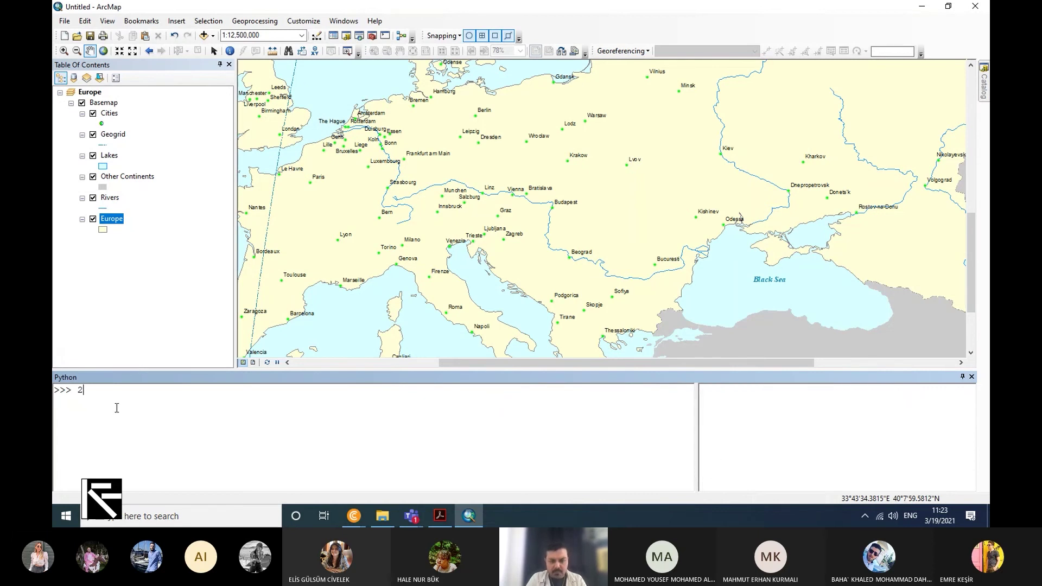
type("+2")
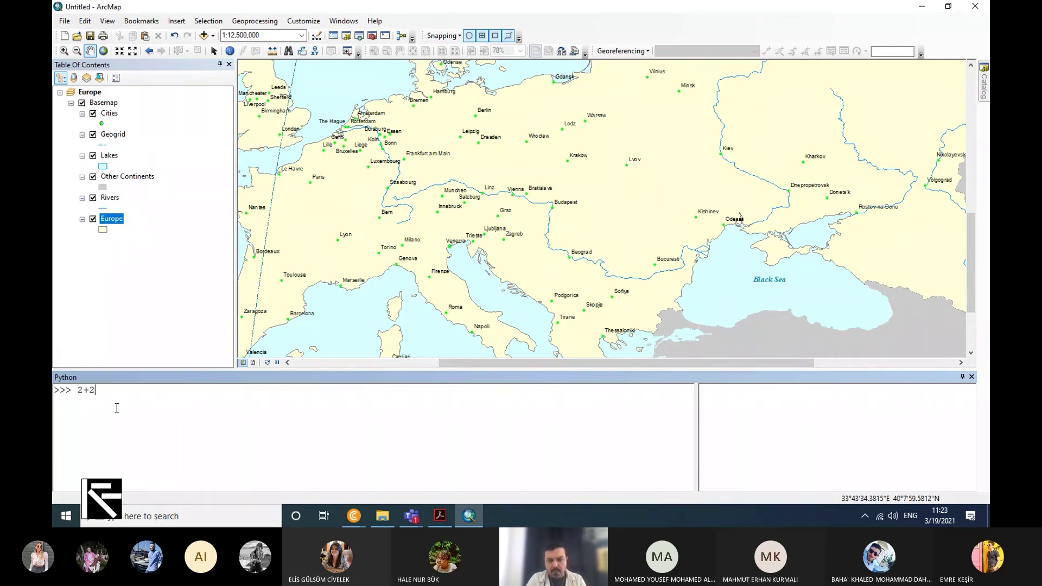
key("Return")
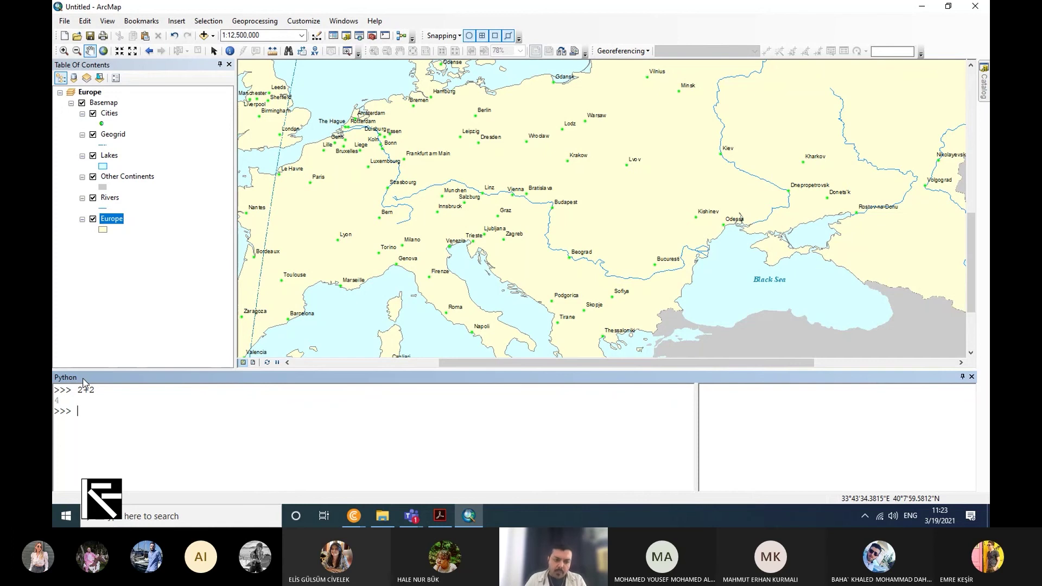
mouse_move(96, 390)
left_mouse_down()
mouse_move(75, 392)
mouse_move(90, 391)
left_mouse_up()
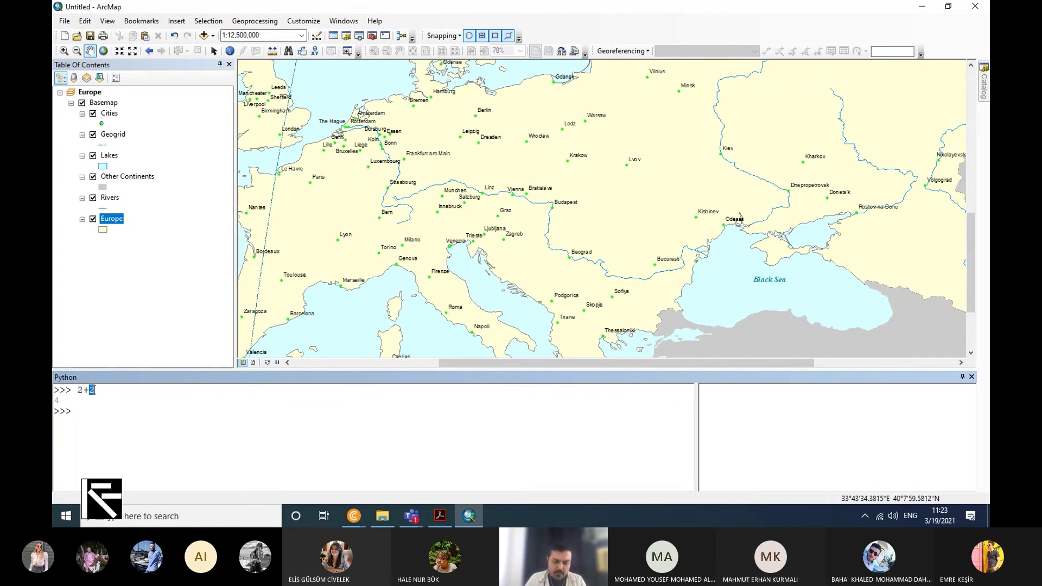
left_click(125, 400)
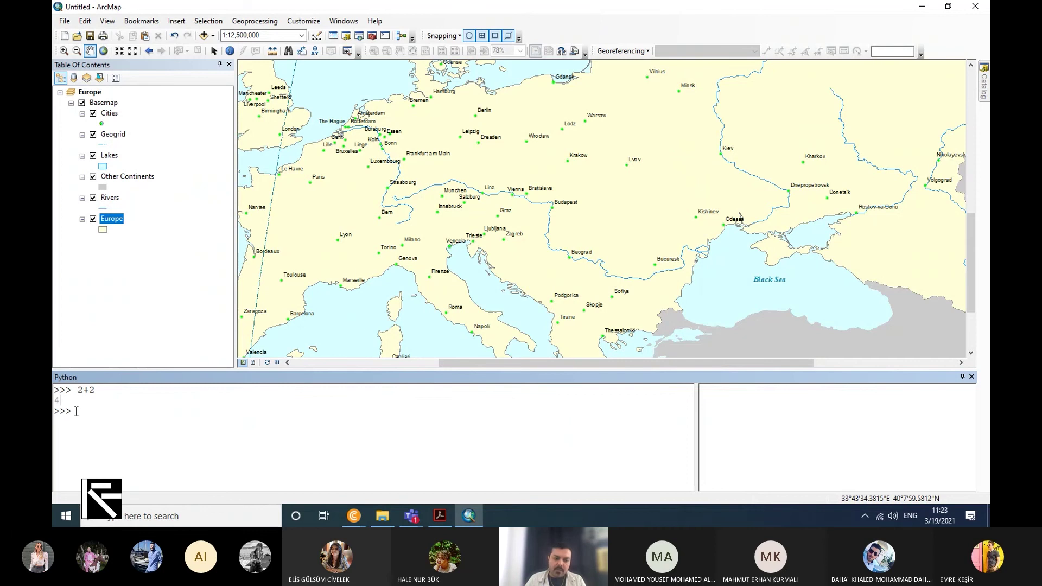
left_click_drag(66, 402, 56, 401)
left_click(106, 397)
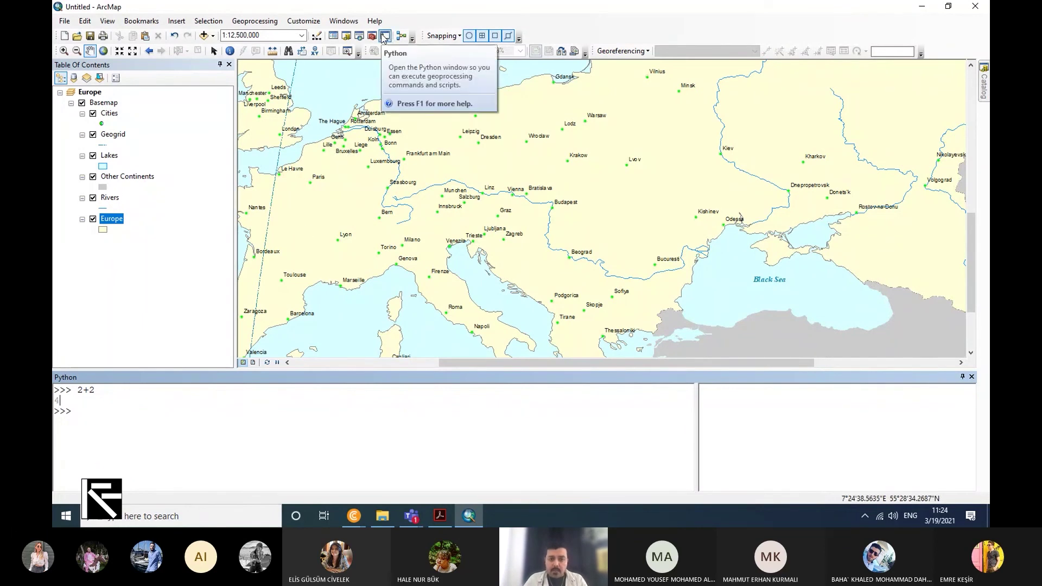
Open an empty ModelBuilder window, move it over the map, and close it
left_click(408, 37)
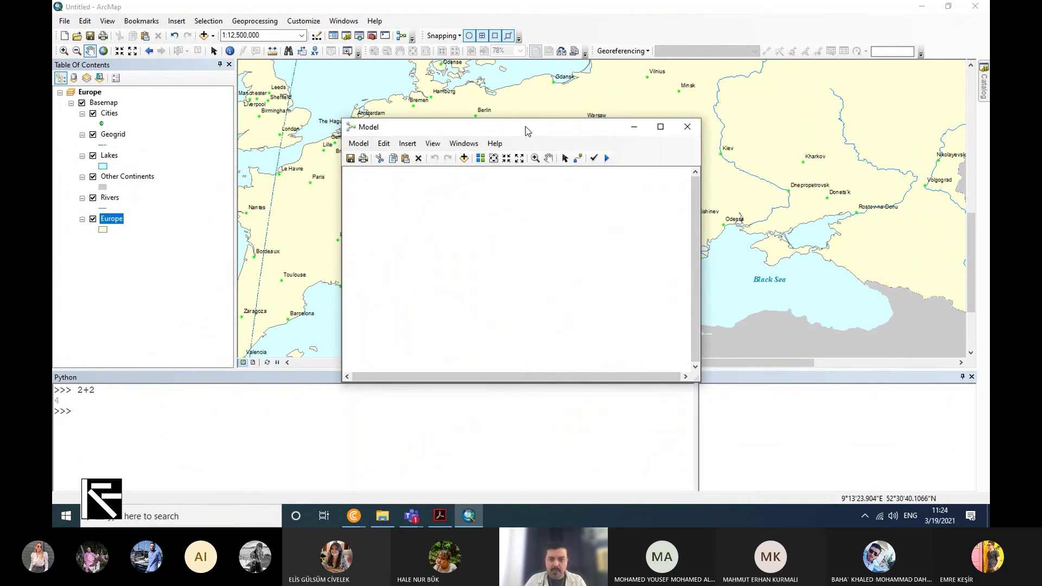
left_click_drag(523, 126, 555, 161)
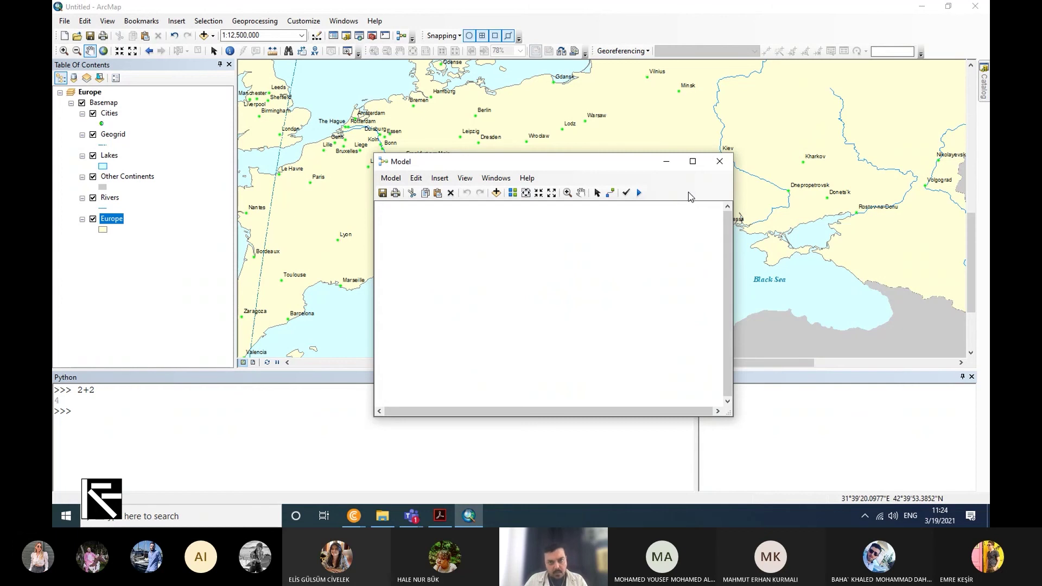
left_click_drag(719, 164, 472, 341)
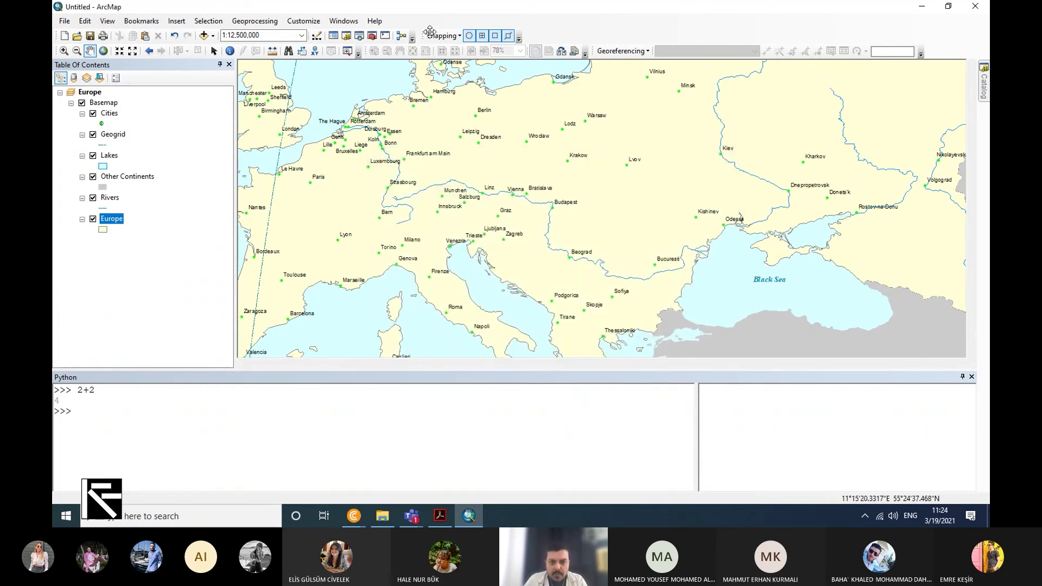
left_click_drag(422, 36, 463, 153)
left_click(553, 127)
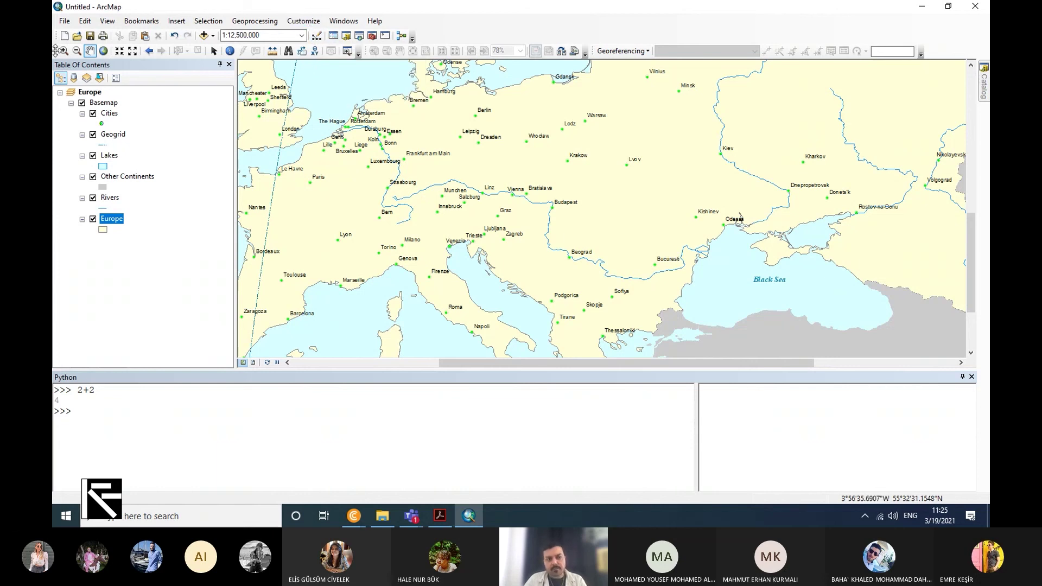
Pan the map east toward the Caspian Sea, zoom out to 1:25,000,000, and show the full extent
left_click(89, 50)
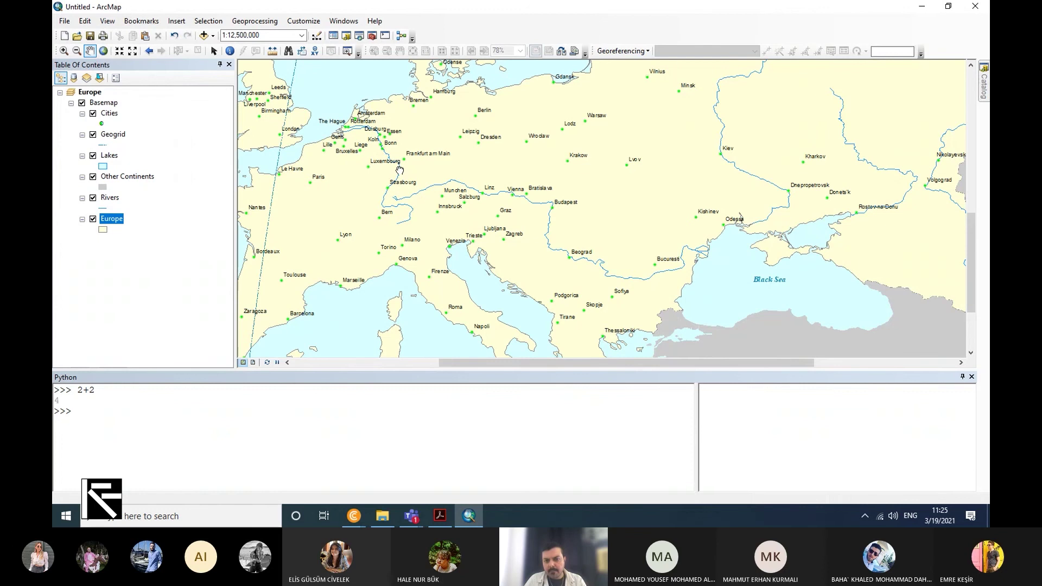
left_click_drag(396, 167, 495, 270)
left_click_drag(775, 183, 584, 191)
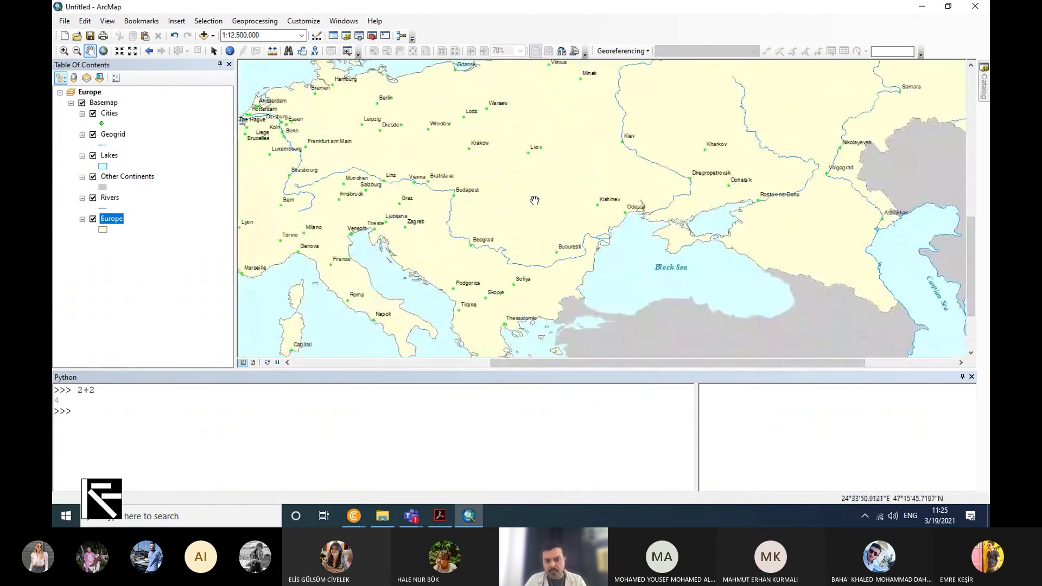
scroll(535, 203, "up", 4)
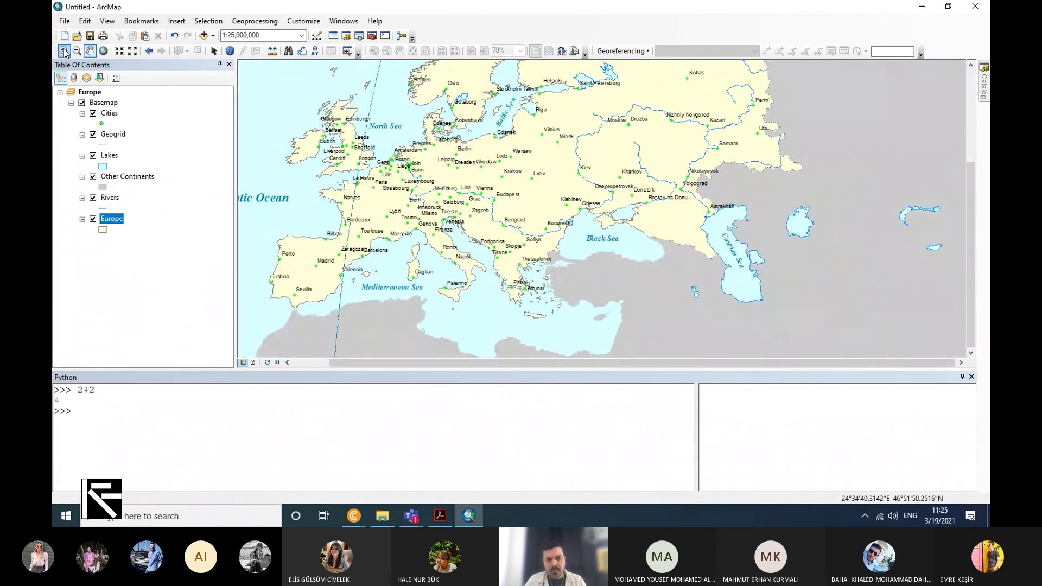
left_click(103, 52)
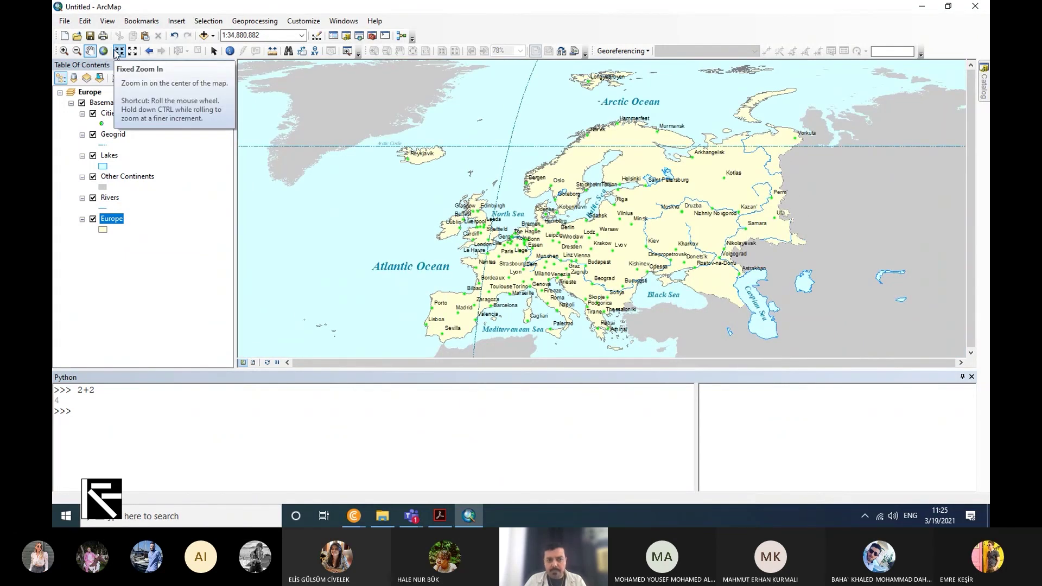
Demonstrate Fixed Zoom In and Fixed Zoom Out on the map, ending zoomed in at 1:15,000,000
left_click(118, 51)
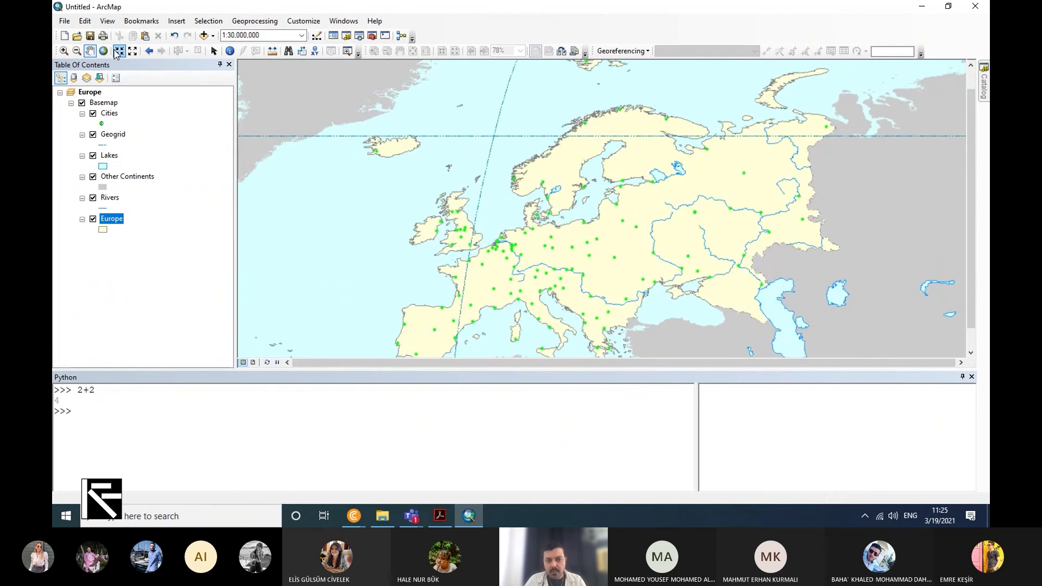
left_click(117, 51)
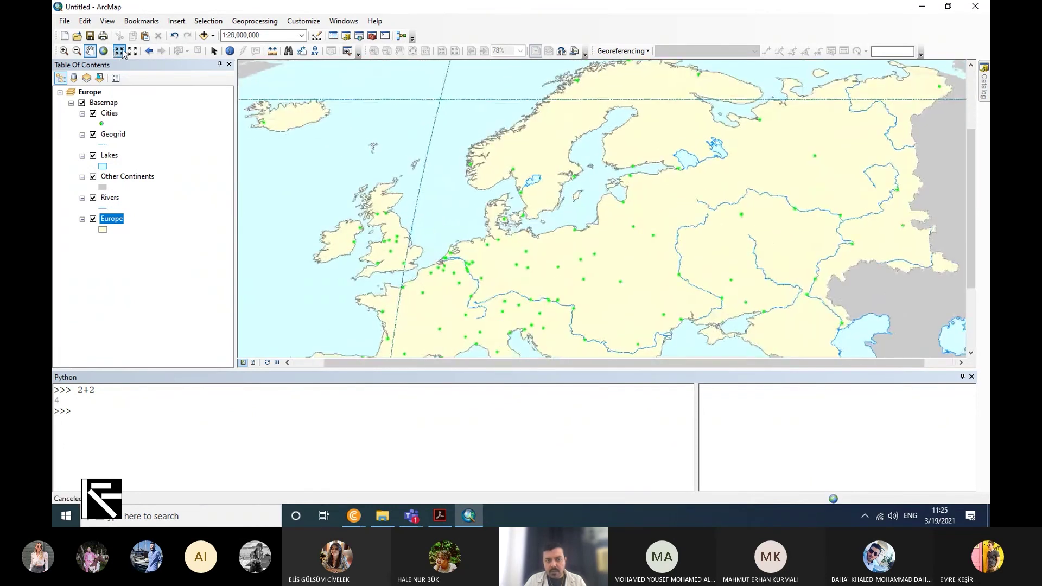
left_click(132, 51)
left_click(132, 52)
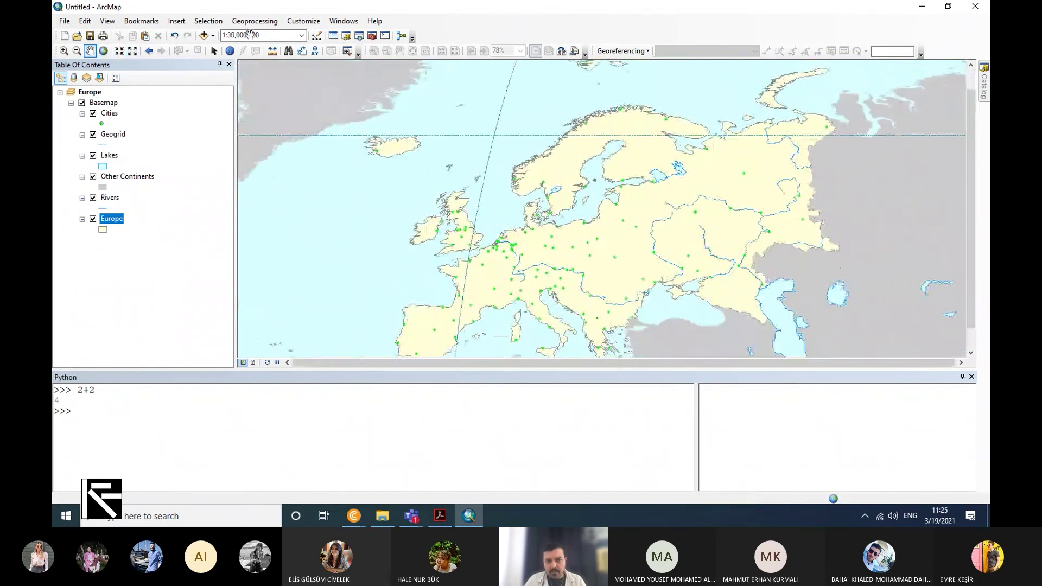
left_click(254, 35)
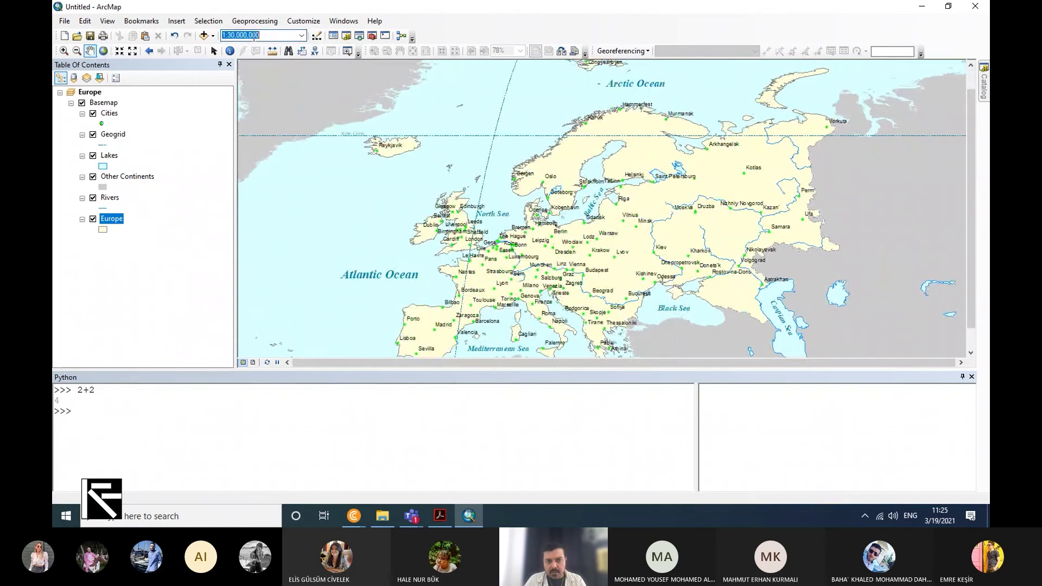
left_click(120, 52)
left_click(119, 52)
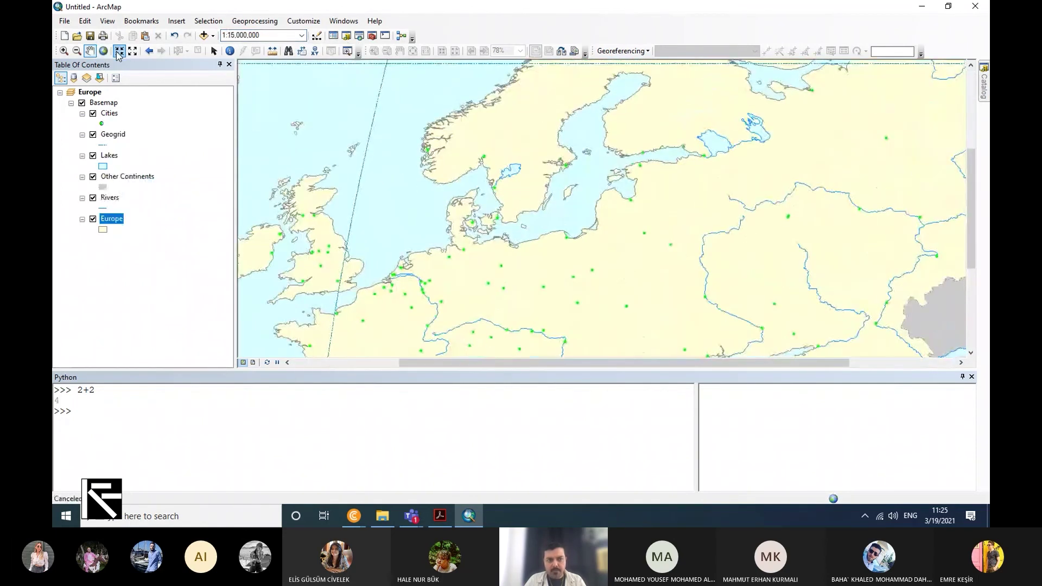
Zoom in on a box around southern Scandinavia and the Baltic Sea, and step back and forward through the map extents
left_click(63, 51)
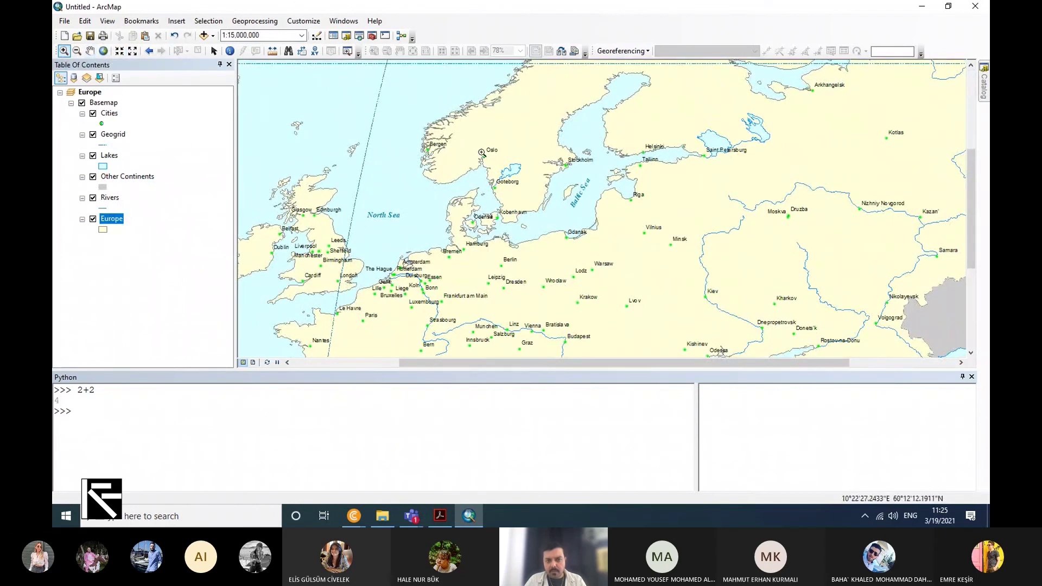
left_click_drag(481, 150, 602, 256)
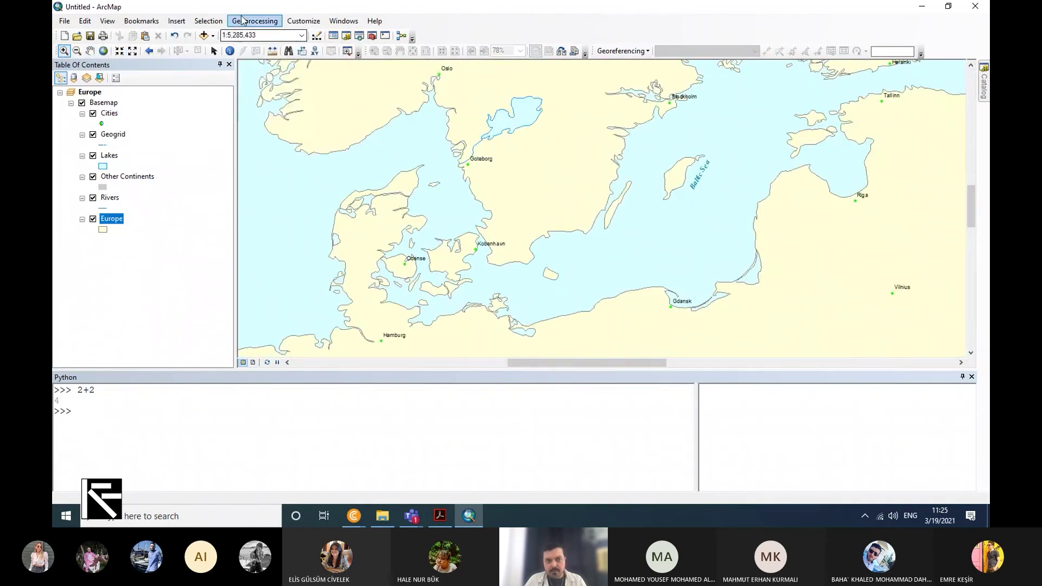
left_click(148, 52)
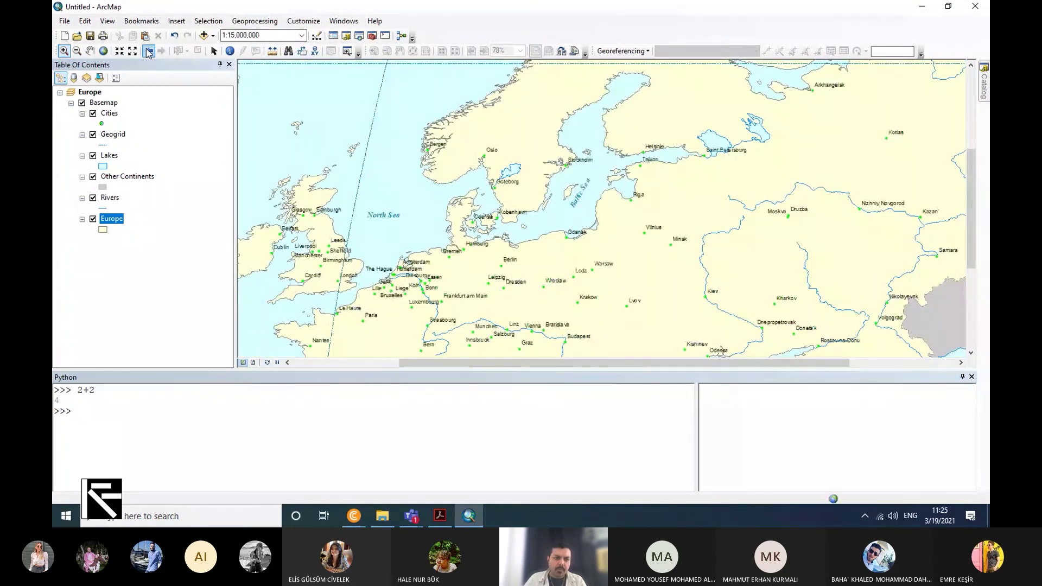
left_click(148, 51)
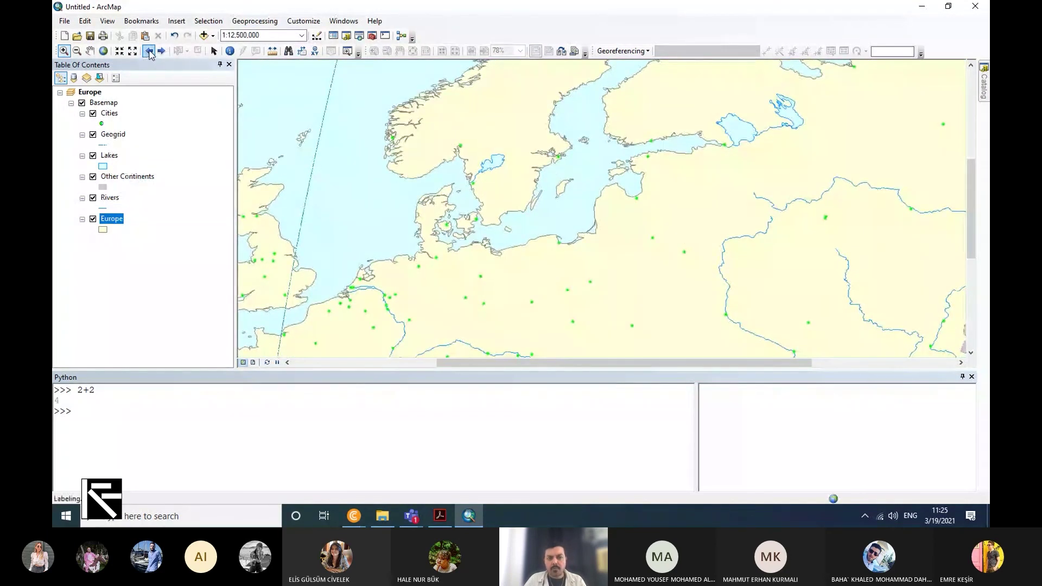
left_click(162, 51)
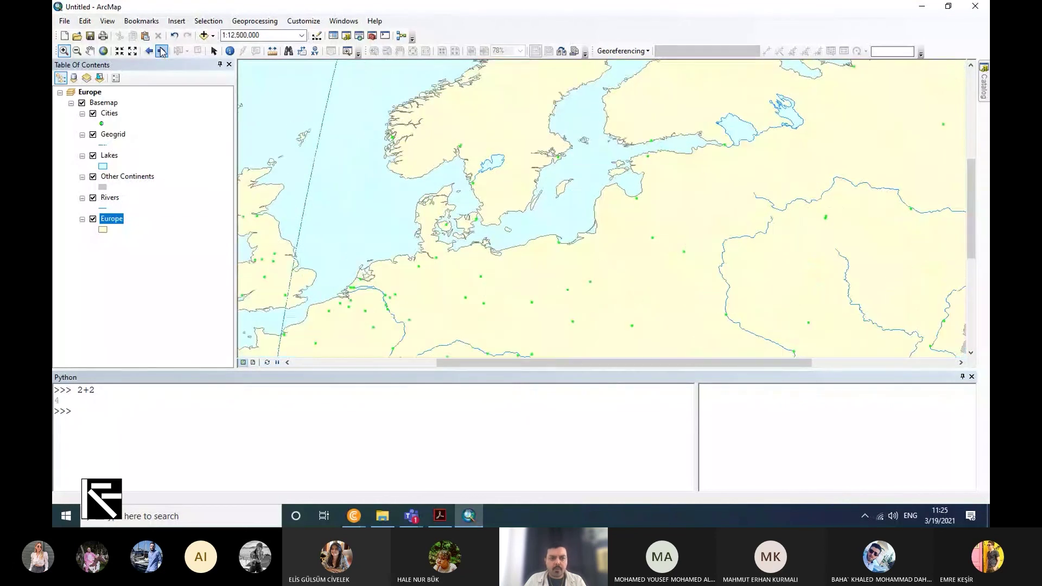
left_click(162, 51)
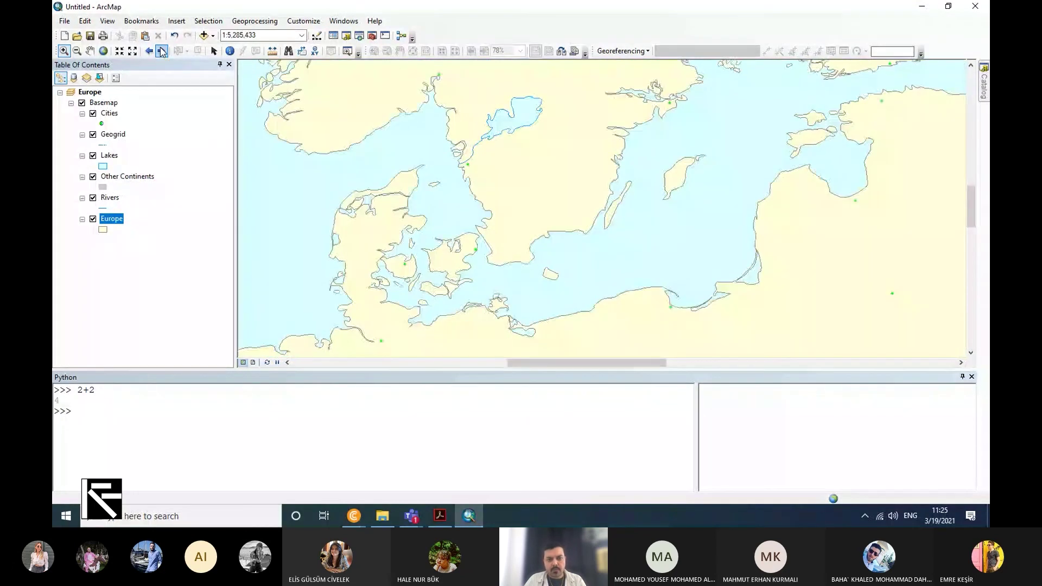
left_click(149, 51)
left_click(149, 52)
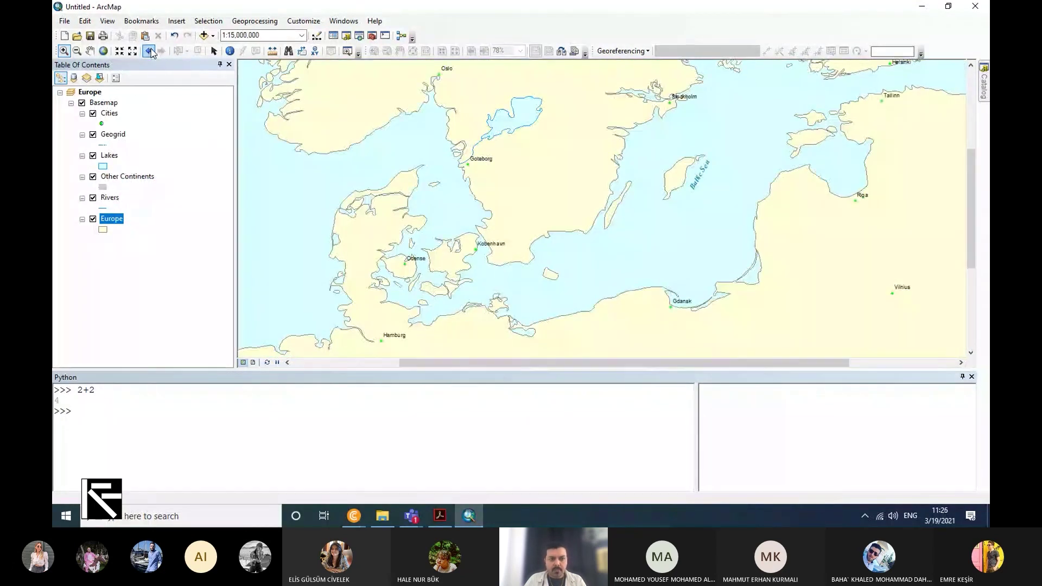
left_click(162, 51)
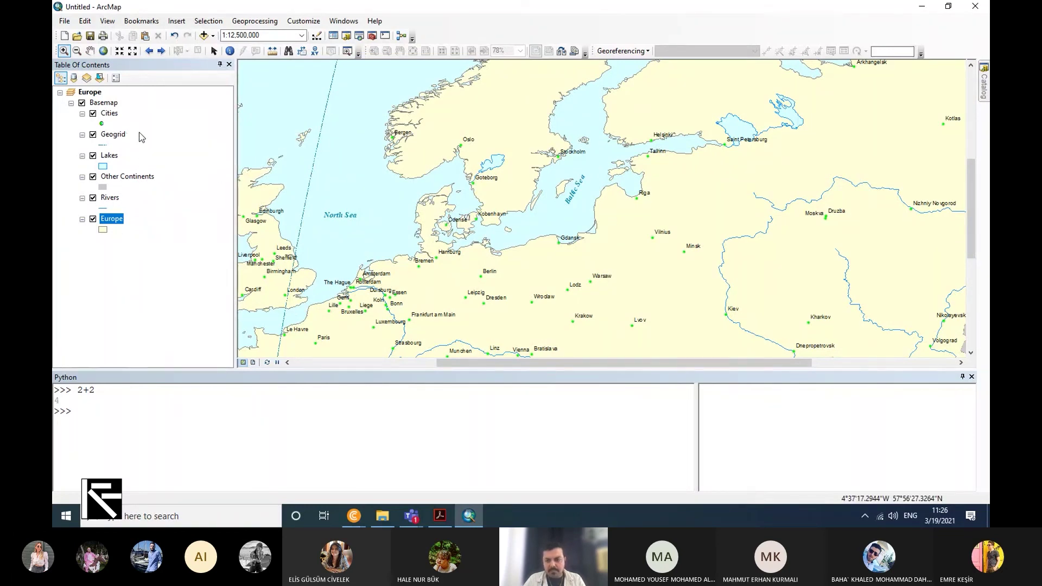
Close the Python window, and view the Europe layer's context commands without choosing one
left_click(972, 377)
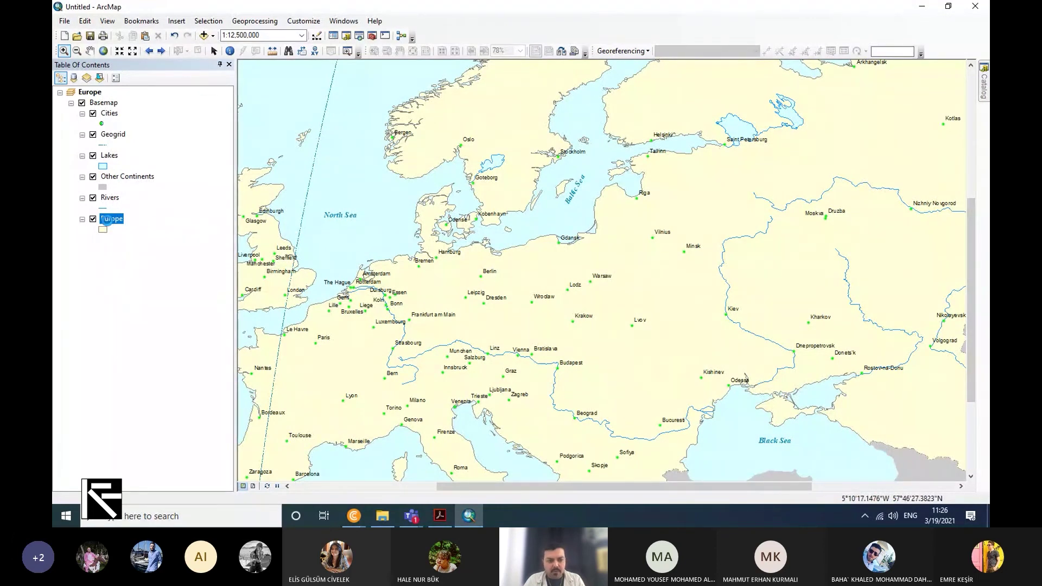
right_click(110, 220)
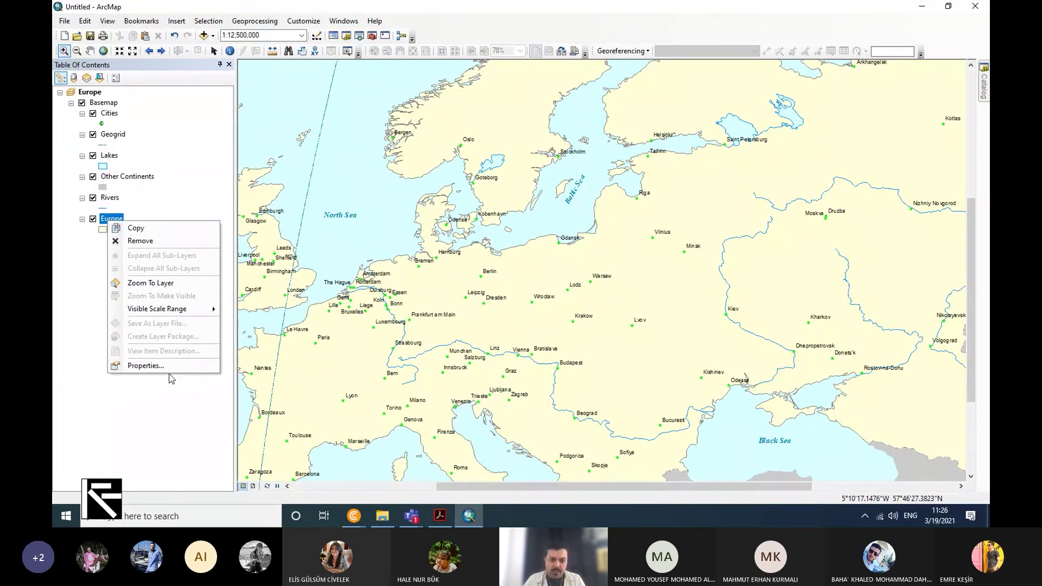
left_click(192, 74)
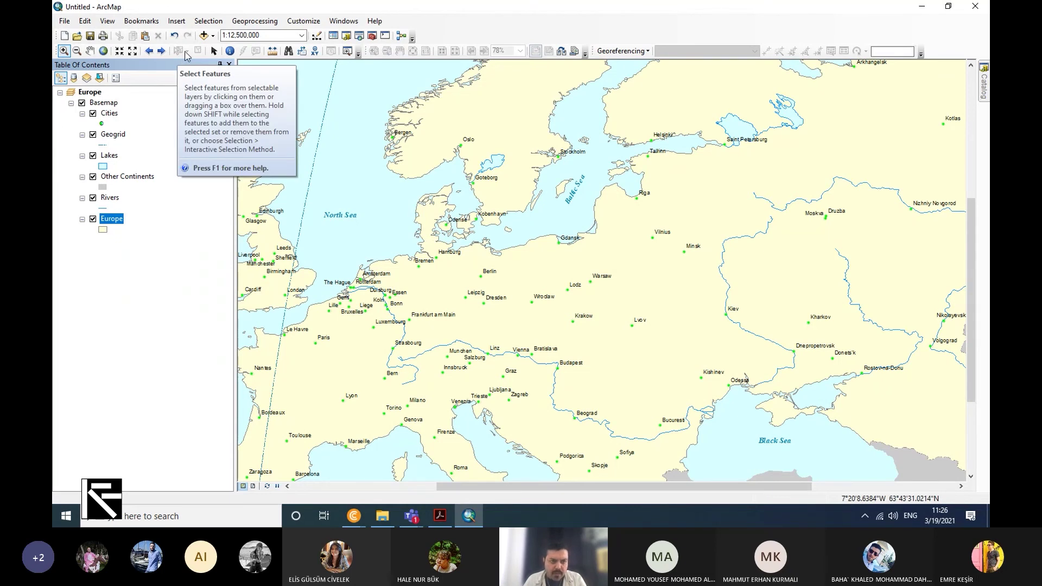
Select the North Sea label with the Select Elements tool, and try box selections over eastern Europe and the Baltic
left_click(215, 51)
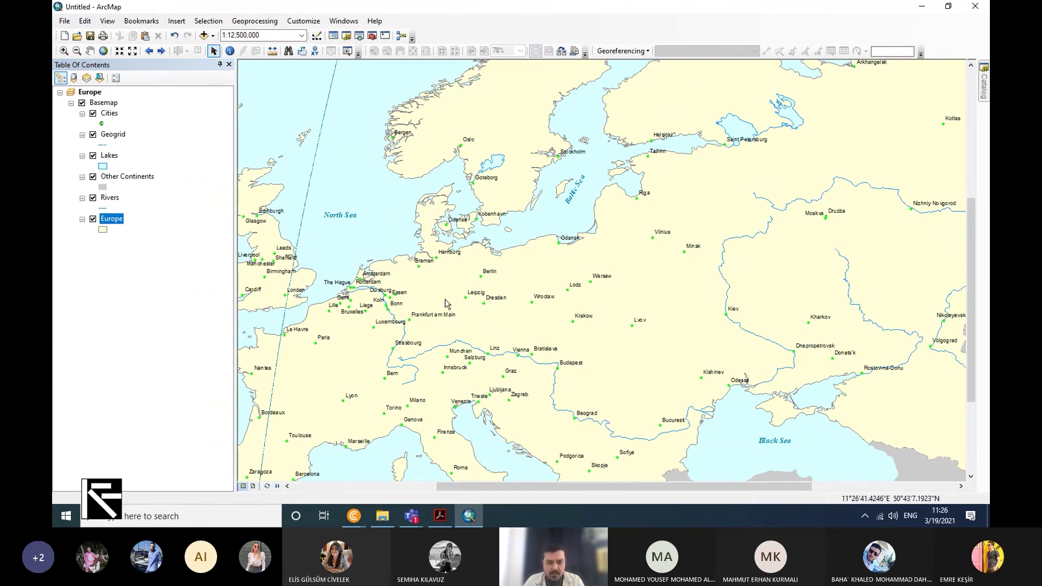
left_click(340, 214)
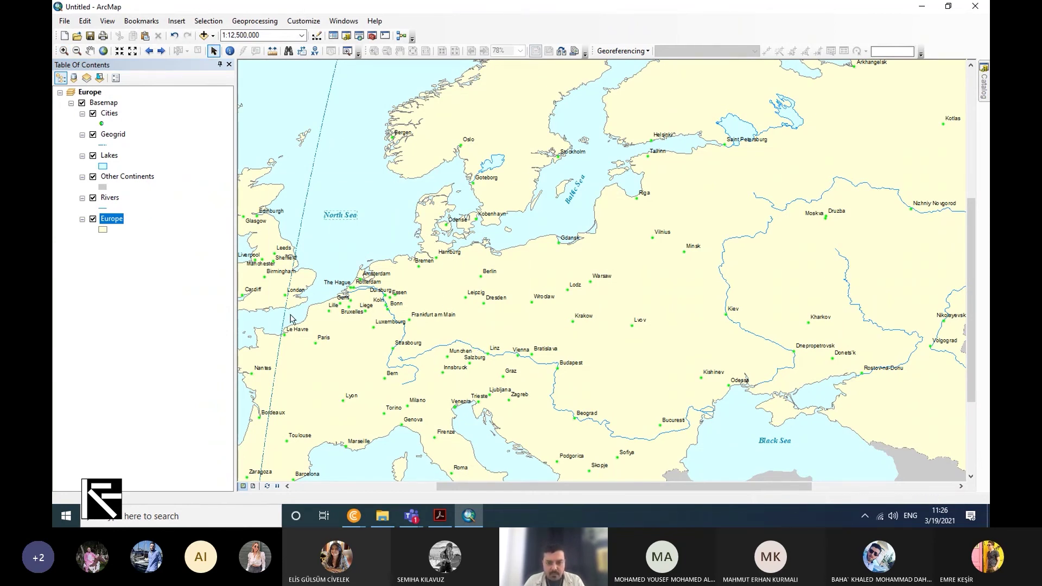
left_click_drag(743, 198, 668, 392)
left_click_drag(625, 143, 502, 213)
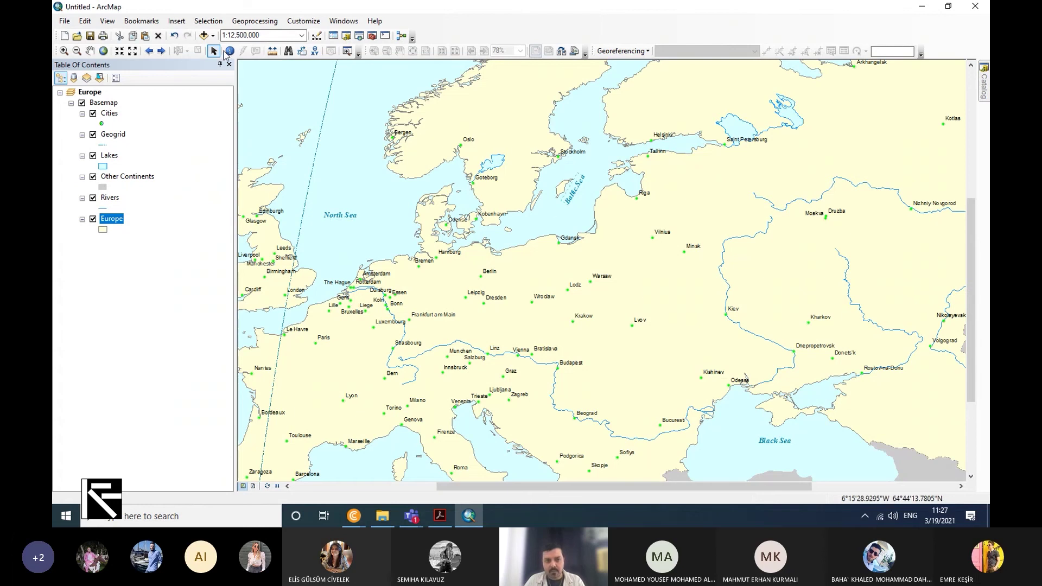
Try box selections over central Europe with the Select Elements tool, and switch to layout view
left_click_drag(394, 135, 606, 293)
left_click_drag(739, 245, 531, 379)
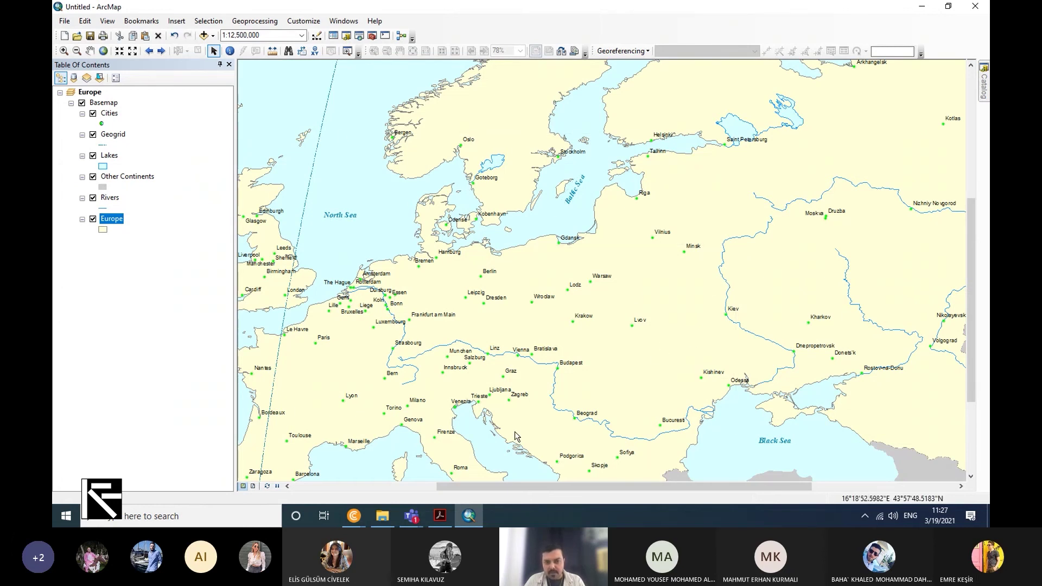
left_click(108, 21)
left_click(134, 47)
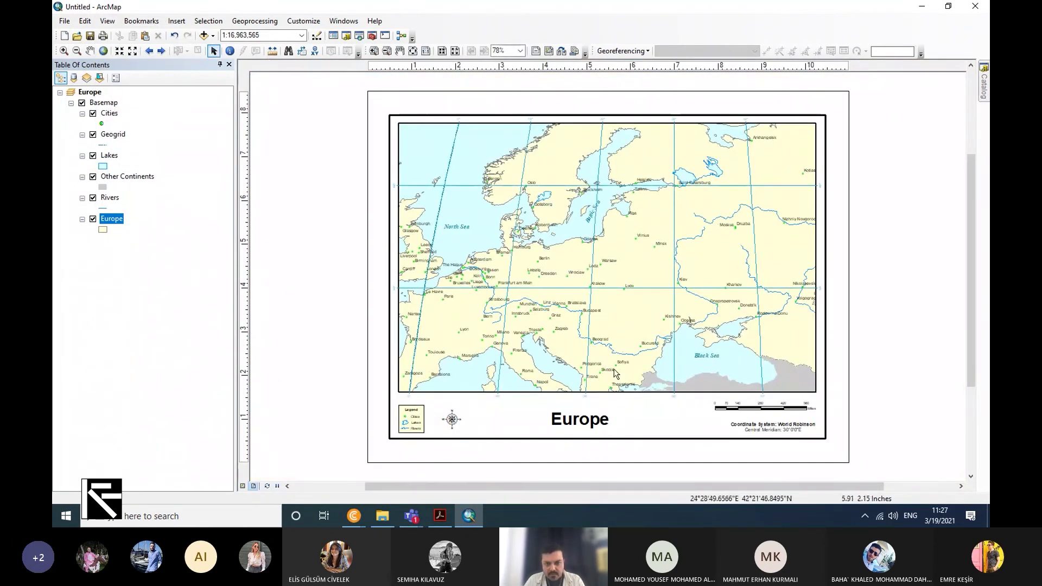
Rearrange the elements below the layout map, moving the Europe title, north arrow, legend and scale bar closer together
mouse_move(595, 425)
left_mouse_down()
mouse_move(586, 424)
mouse_move(664, 418)
mouse_move(602, 421)
left_mouse_up()
left_click(455, 419)
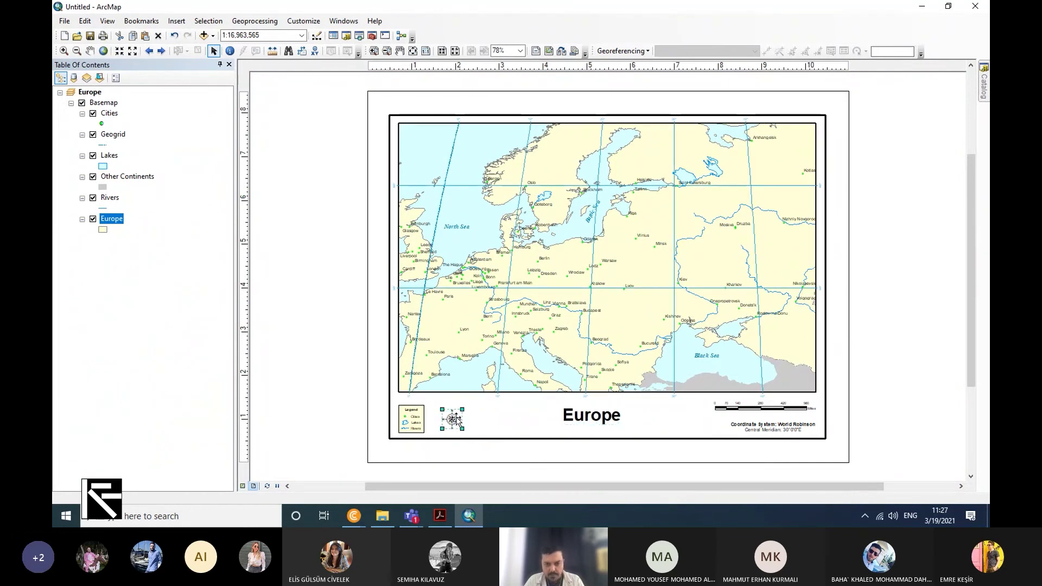
left_click_drag(454, 419, 511, 414)
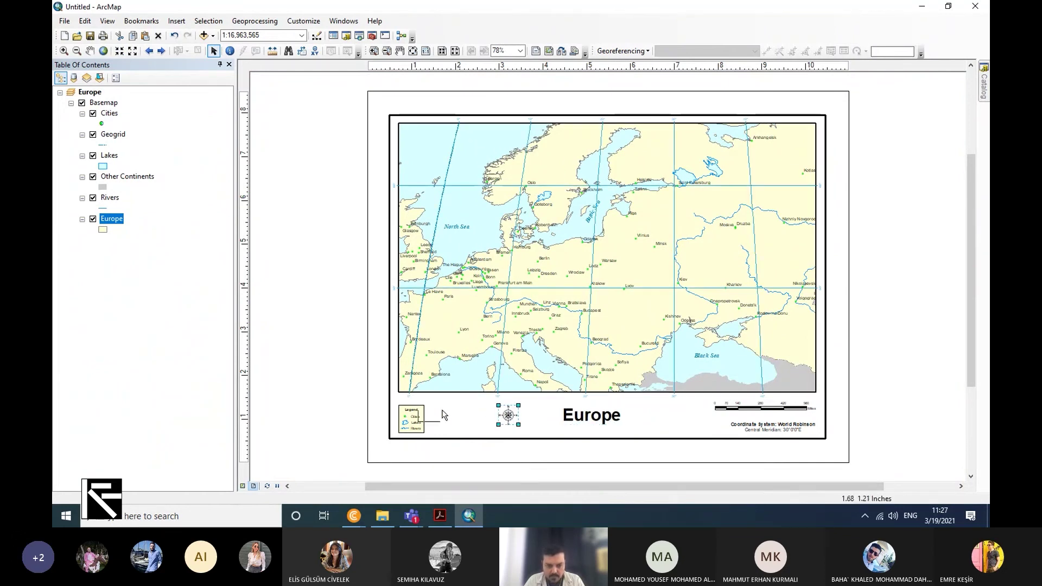
left_click(444, 415)
left_click_drag(424, 418, 457, 411)
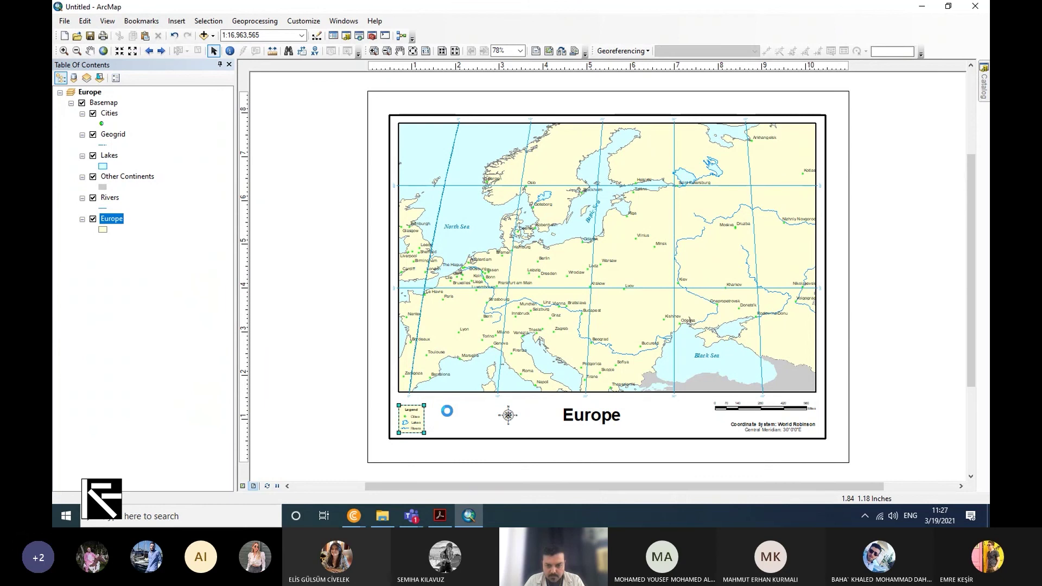
left_click(761, 409)
left_click_drag(765, 407, 702, 416)
left_click(770, 431)
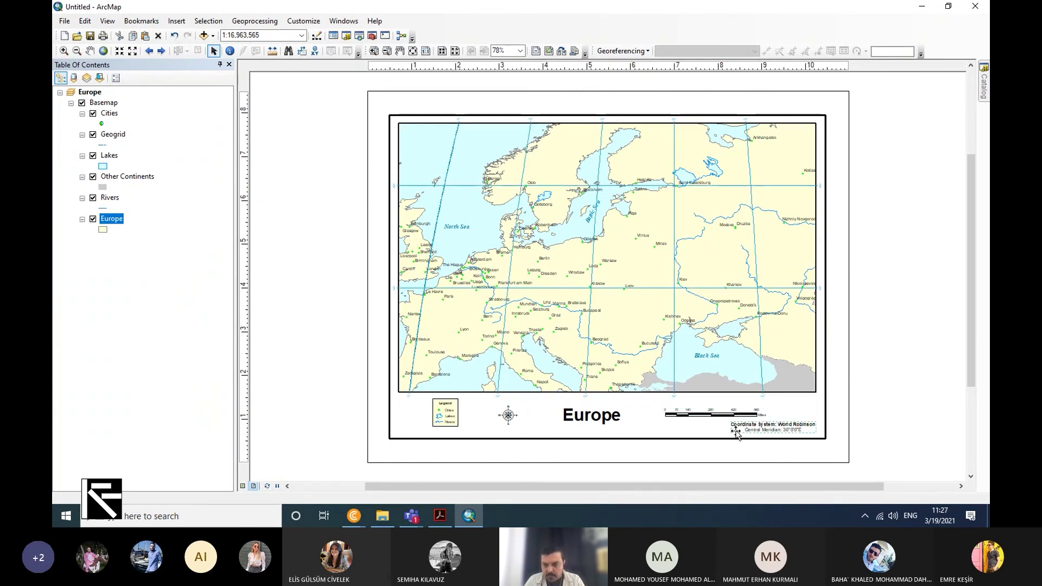
left_click(812, 431)
Slightly resize the outer border of the layout, and shrink the map's data frame to fit inside it after trying a larger size
mouse_move(826, 439)
left_mouse_down()
mouse_move(853, 453)
mouse_move(823, 442)
left_mouse_up()
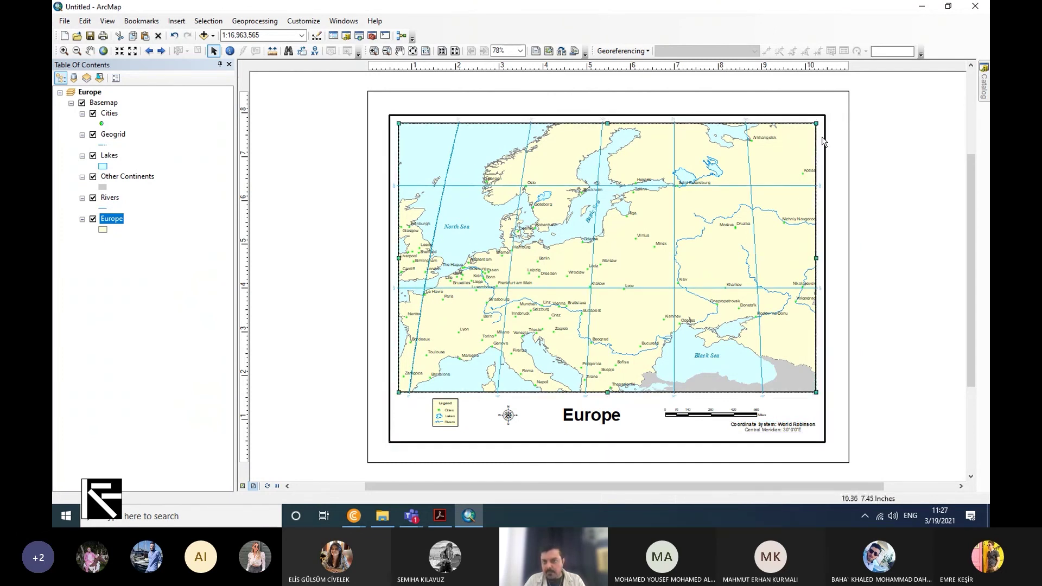
left_click(817, 124)
left_click_drag(826, 99, 825, 100)
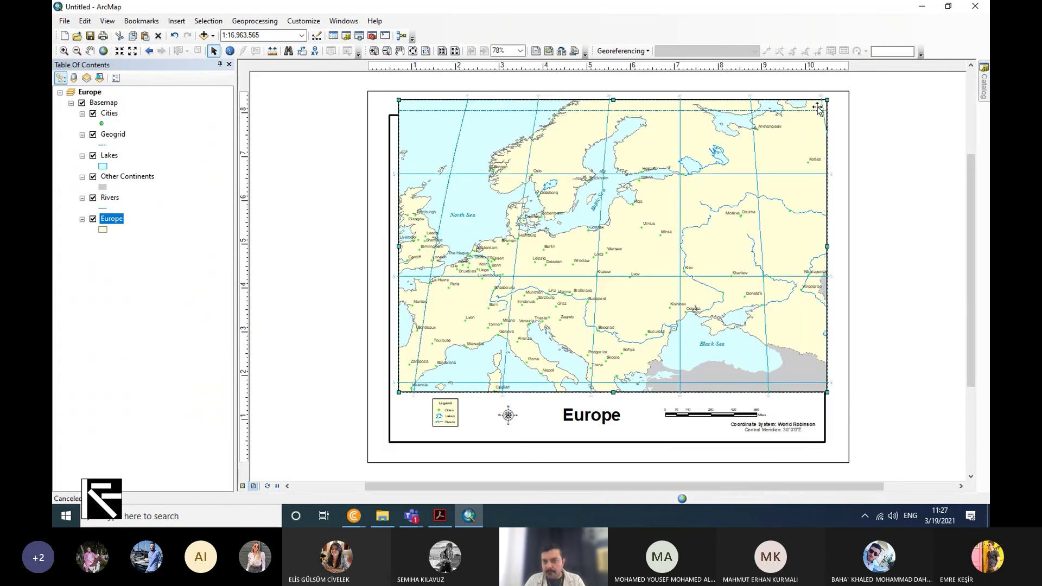
left_click_drag(826, 101, 807, 136)
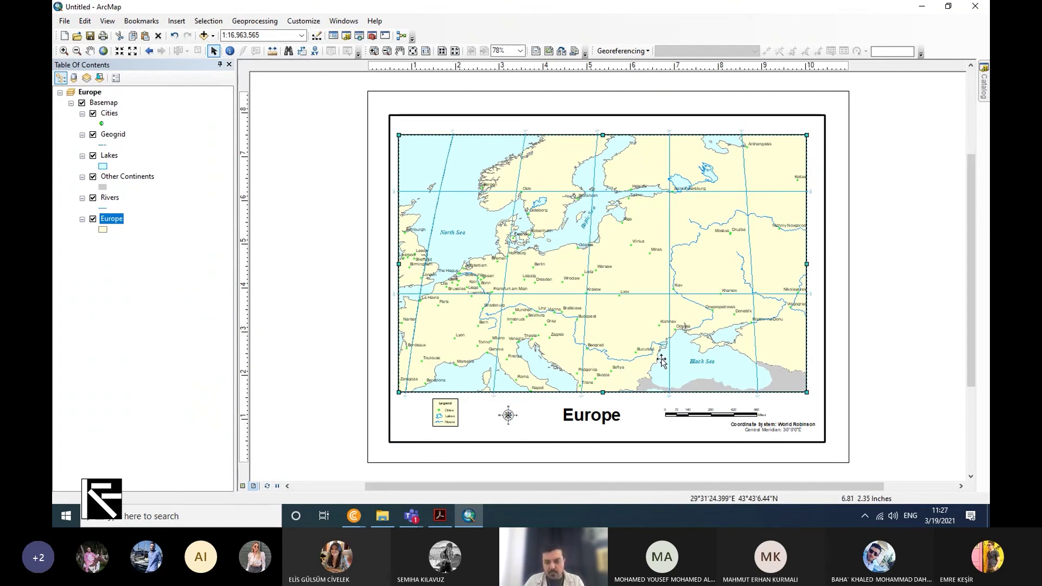
Switch back to data view and identify the cities Dresden, Wroclaw and Duisburg and the Danube river at 1:5,000,000
left_click(243, 486)
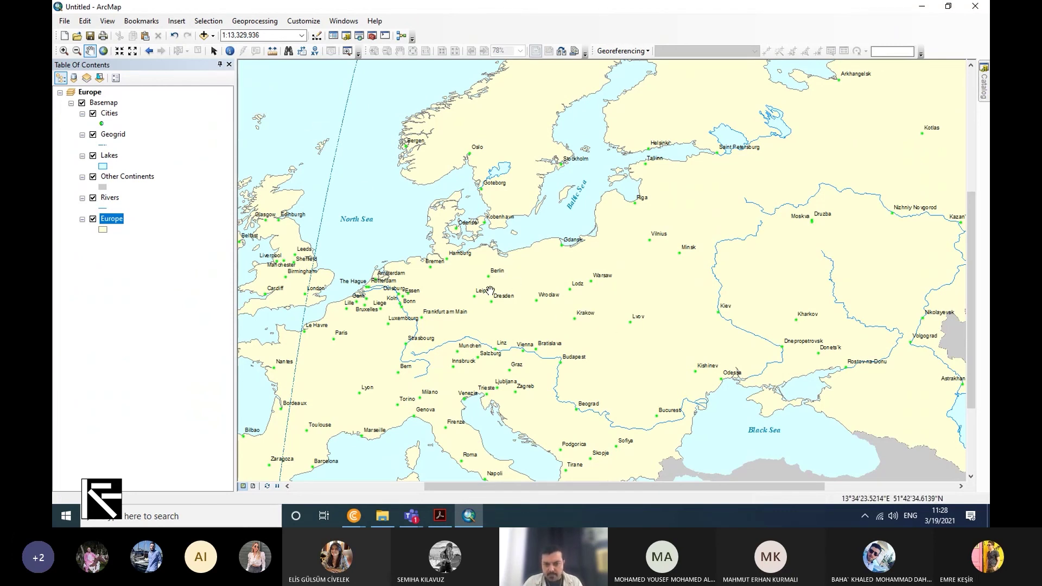
scroll(487, 289, "down", 1)
scroll(467, 266, "down", 1)
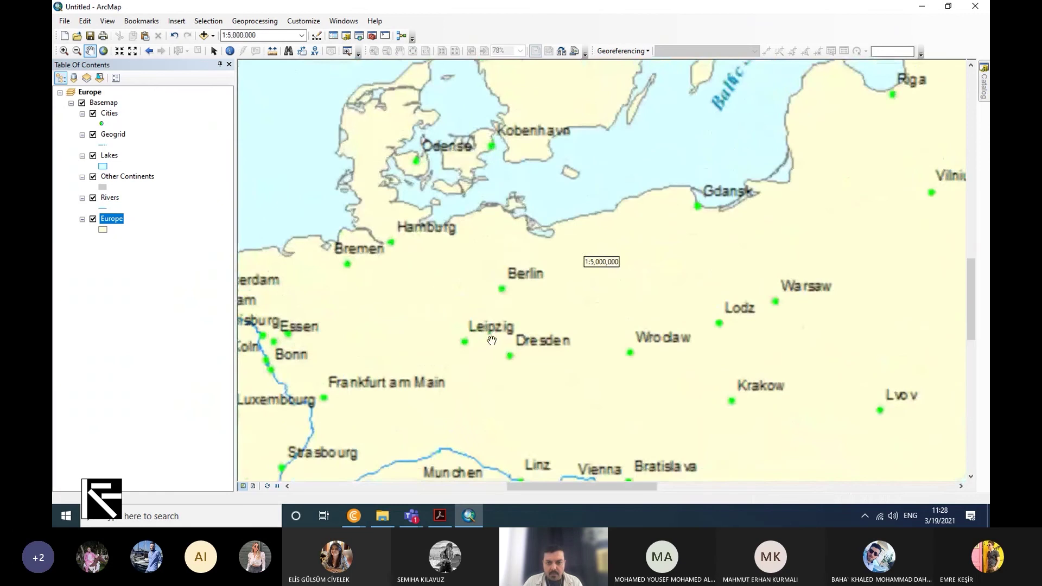
left_click(230, 51)
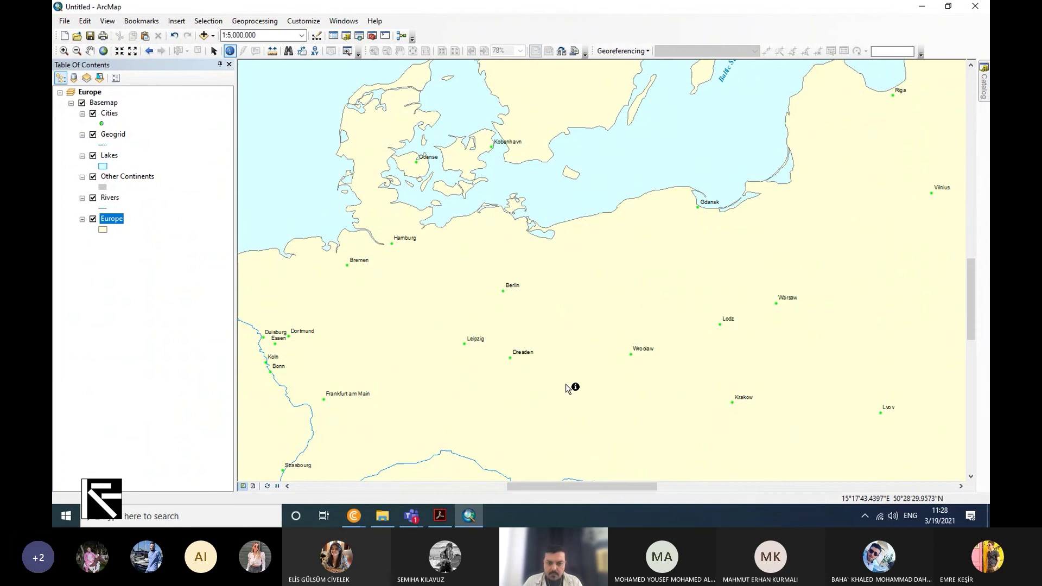
left_click(510, 357)
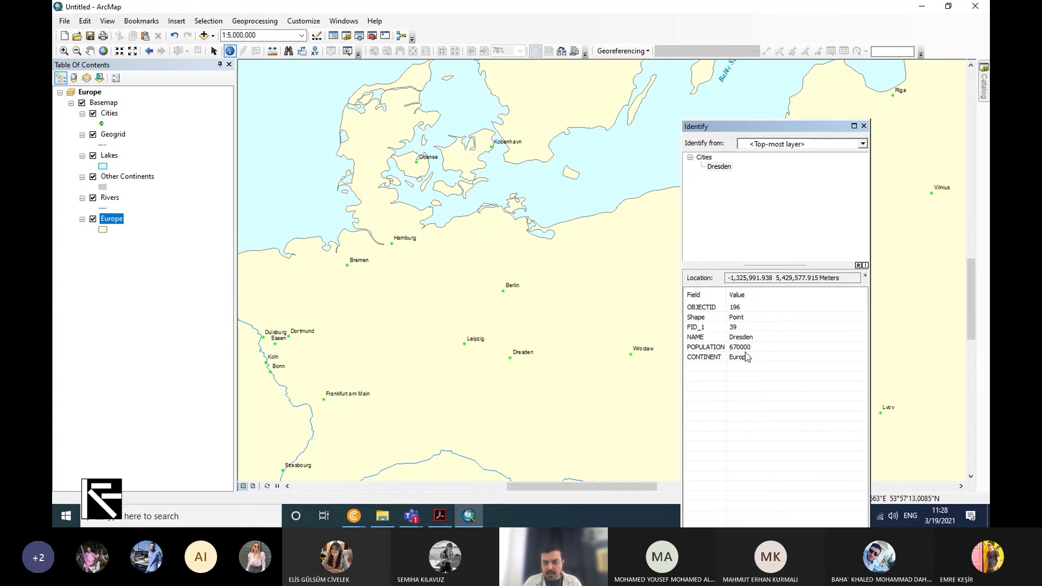
left_click(631, 356)
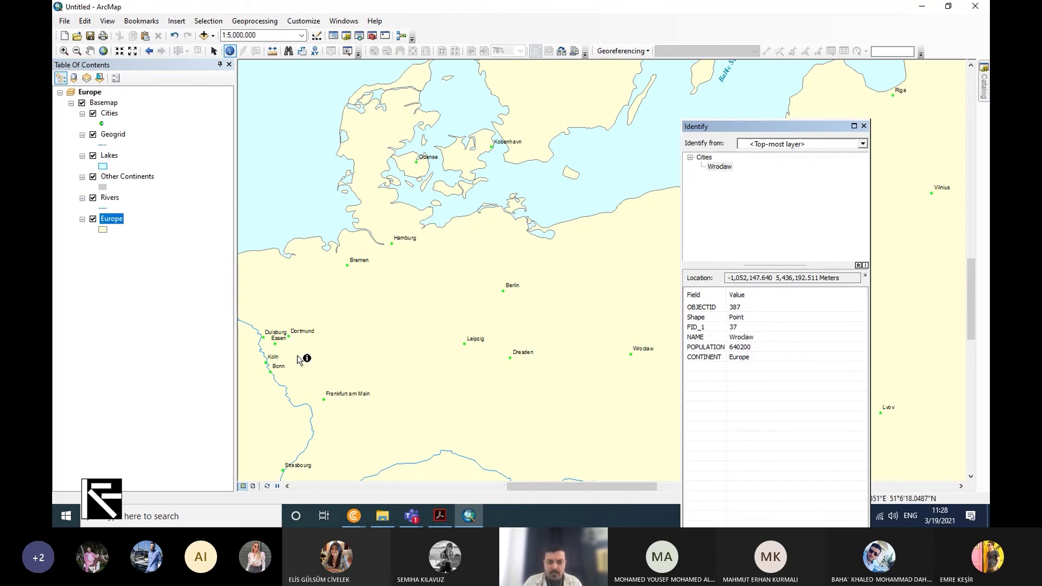
left_click(264, 339)
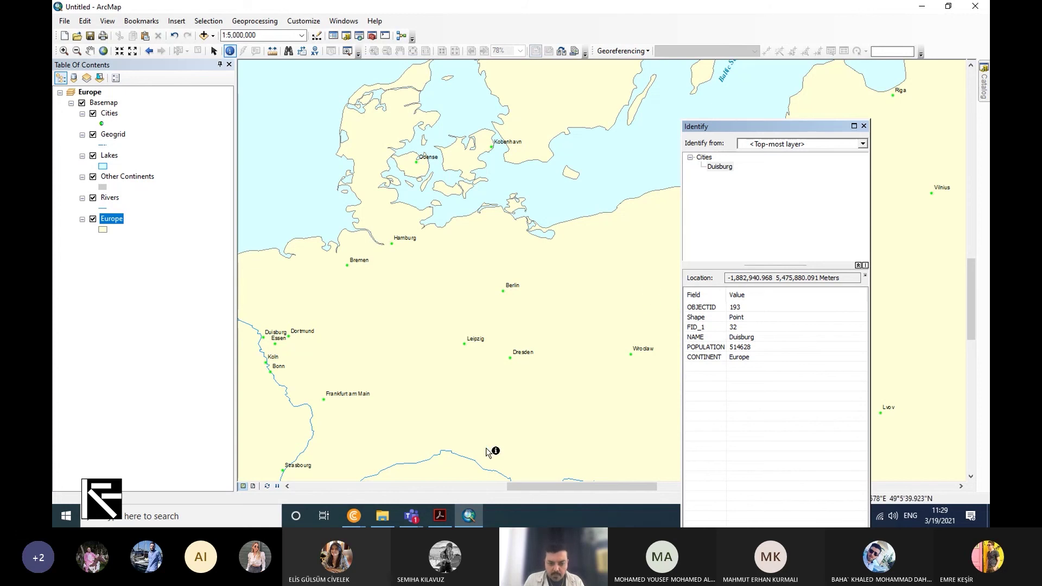
left_click(475, 462)
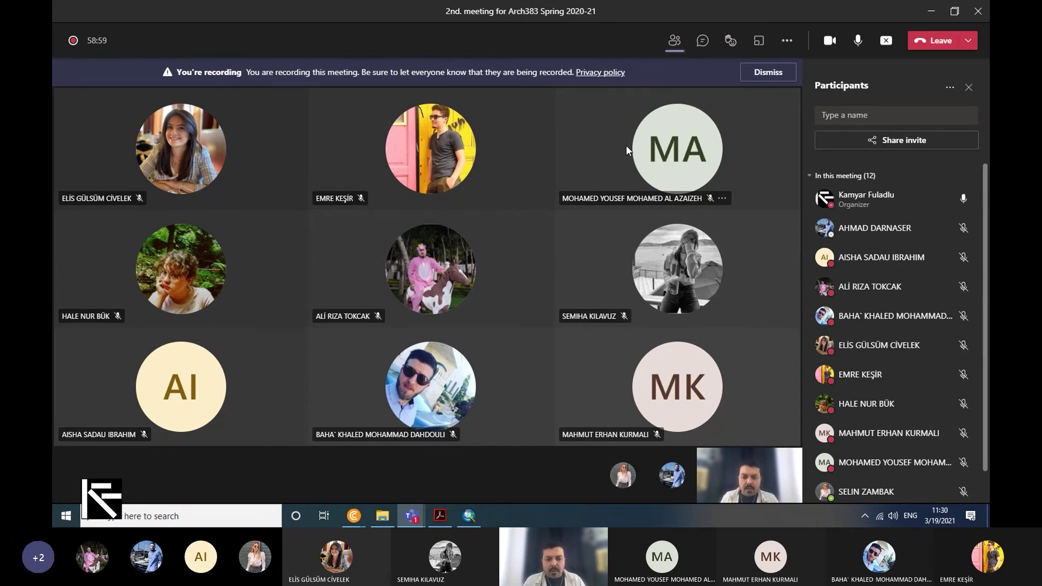
Return to ArcMap from the Teams meeting, identify Dresden once more, and close the Identify results
left_click(470, 518)
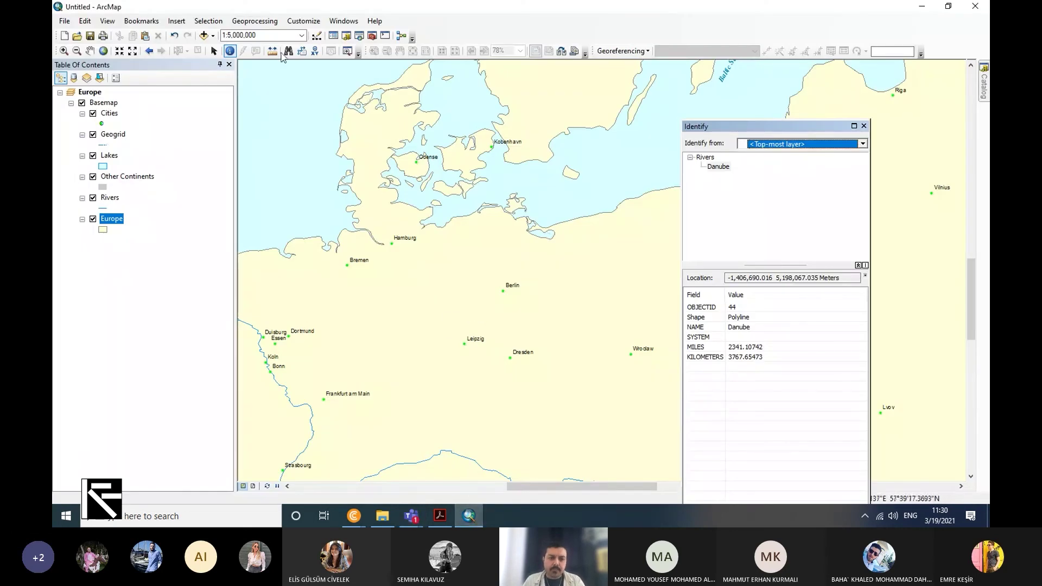
left_click(229, 51)
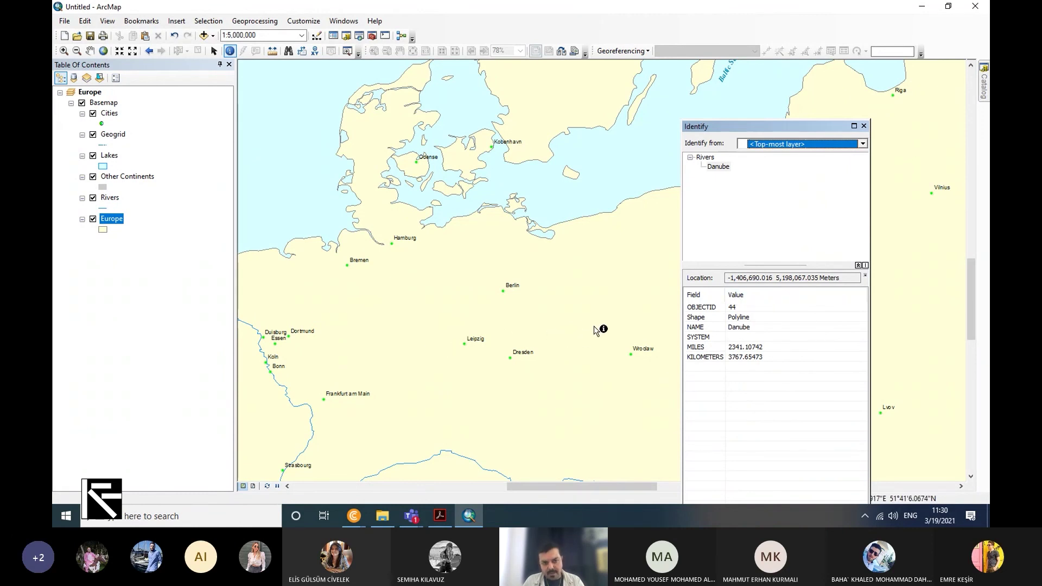
left_click(864, 125)
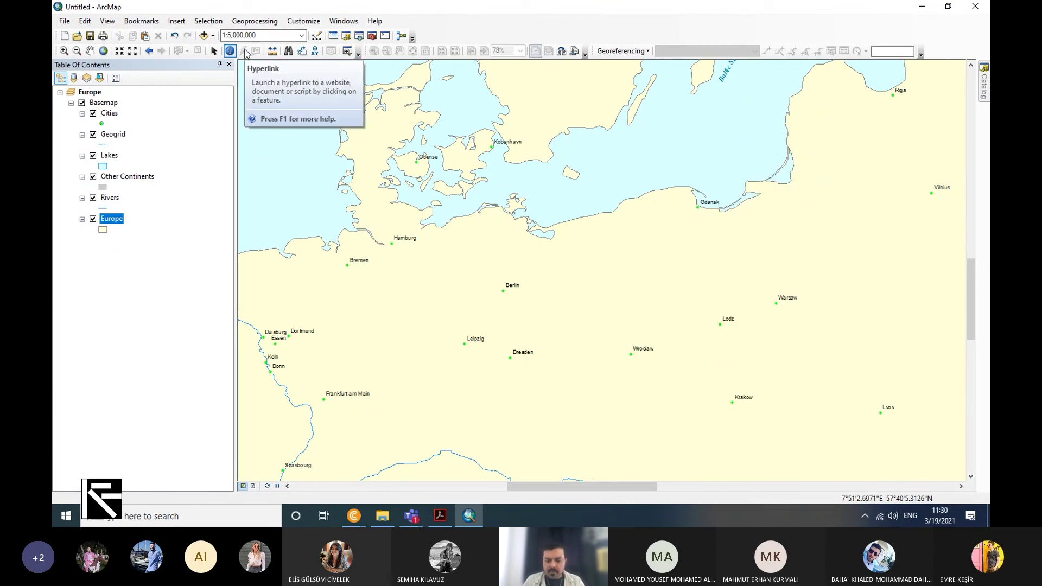
left_click(513, 358)
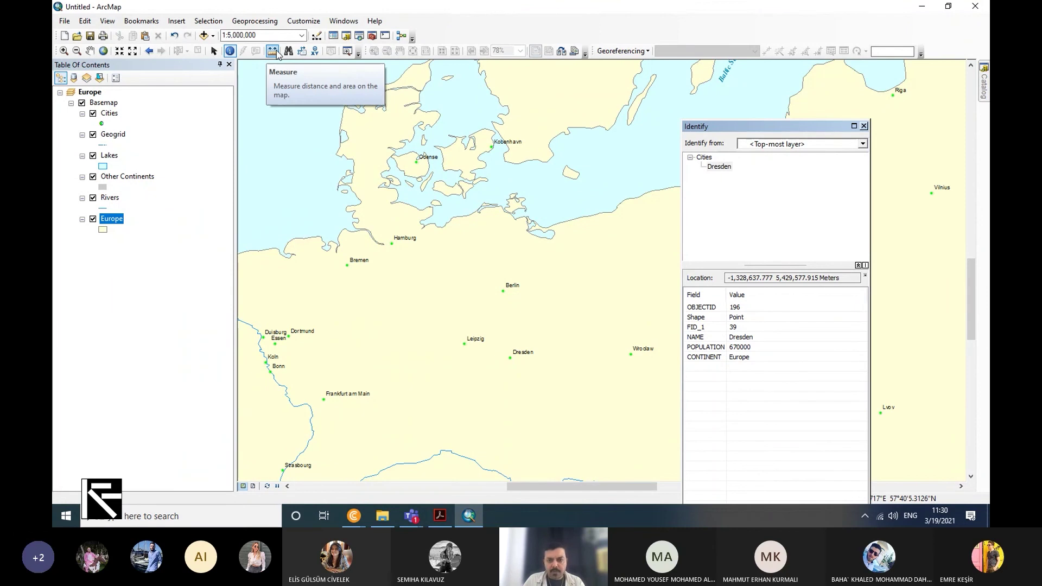
left_click(863, 126)
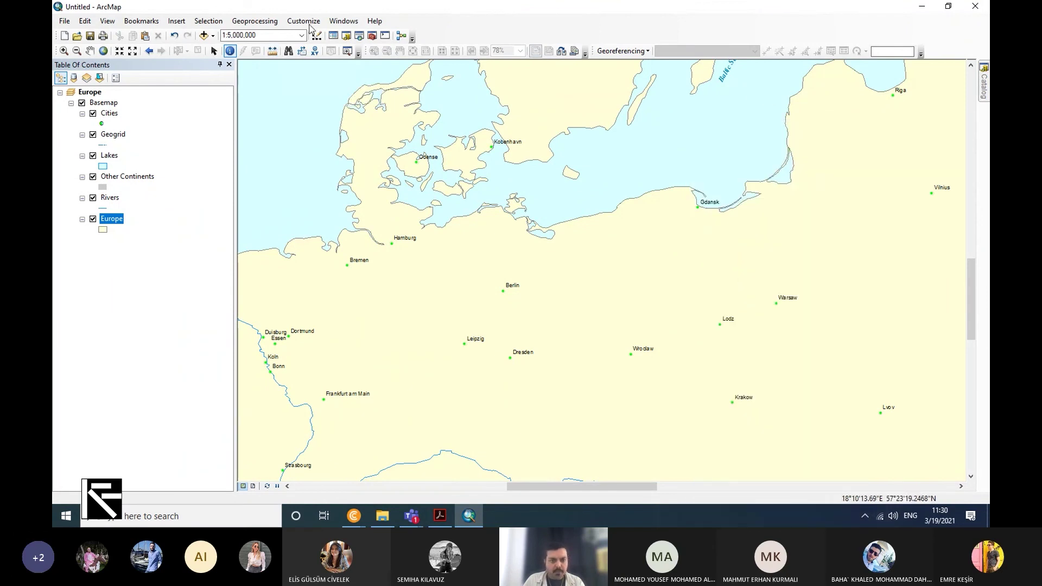
Measure from Berlin with the Measure tool, tracing a closed four-sided outline west of the city and back to Berlin
left_click(272, 52)
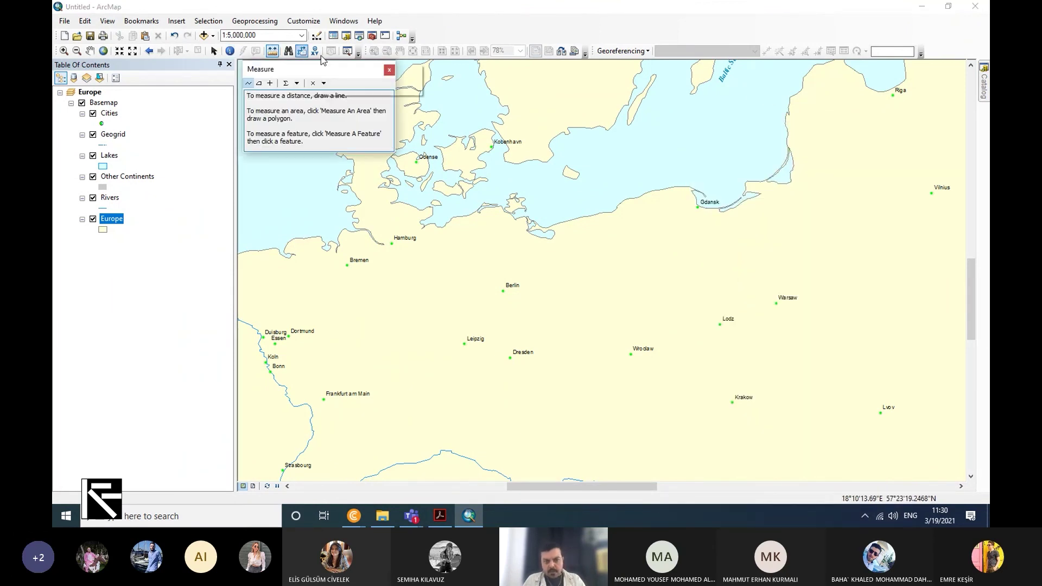
left_click(504, 292)
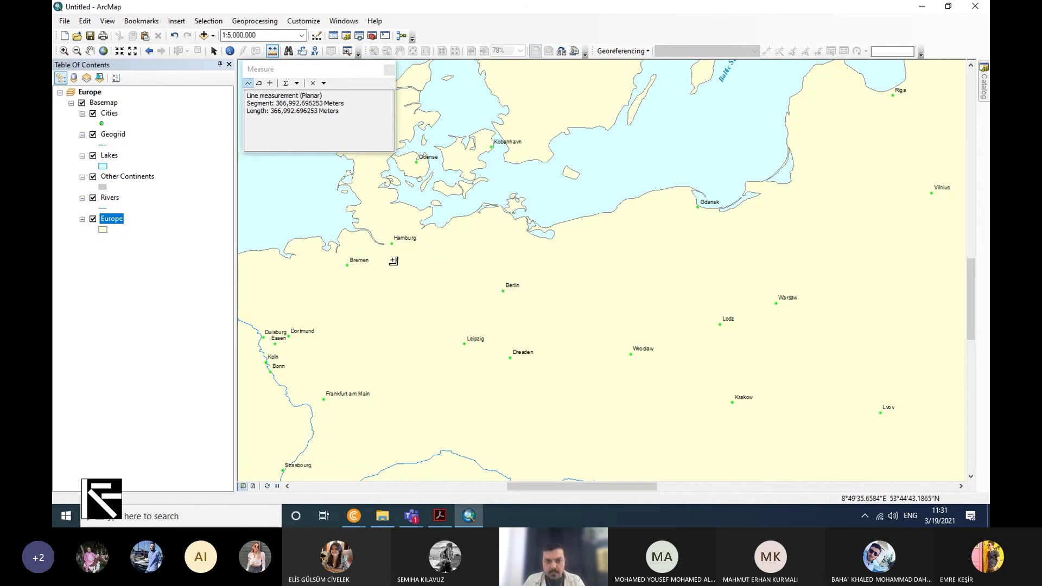
left_click(258, 83)
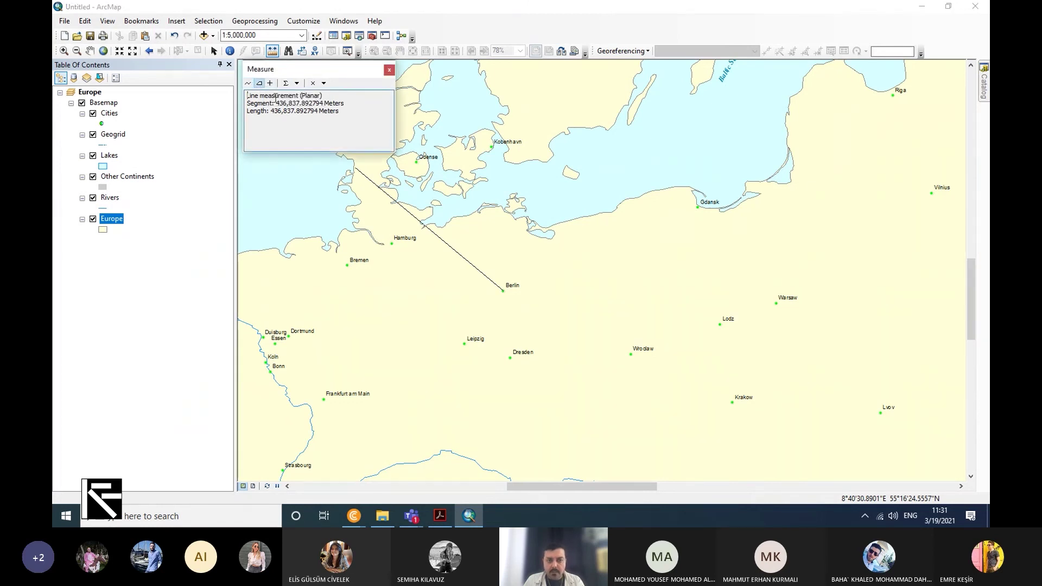
left_click(453, 256)
left_click(397, 297)
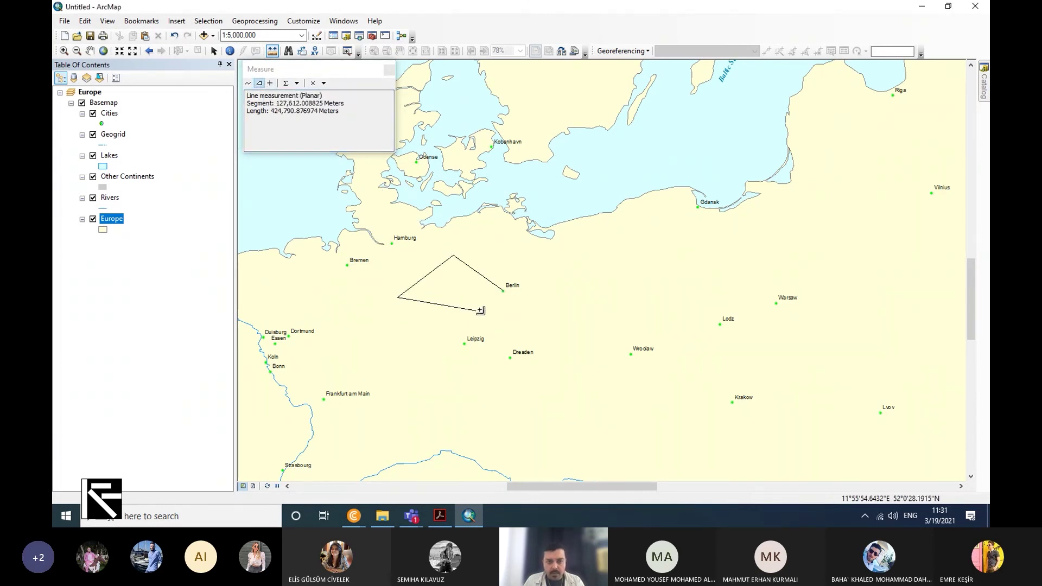
left_click(481, 309)
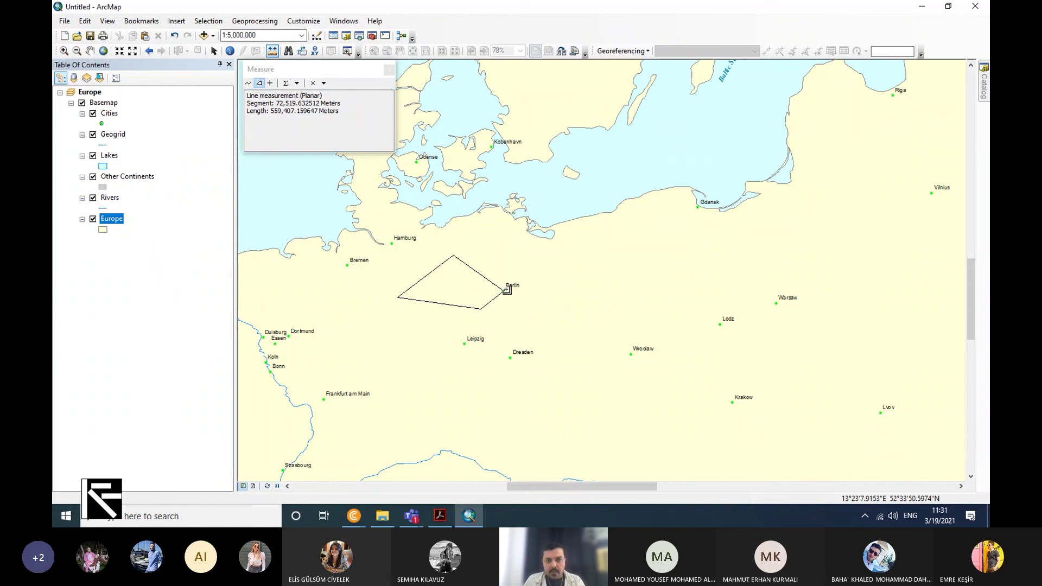
left_click(504, 290)
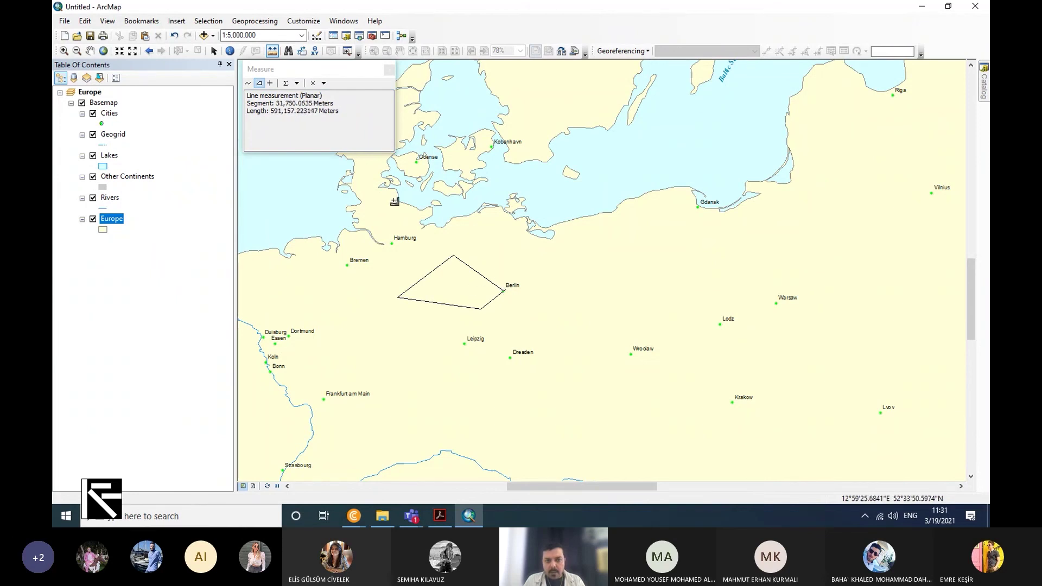
View the available distance units of the Measure tool
left_click(295, 84)
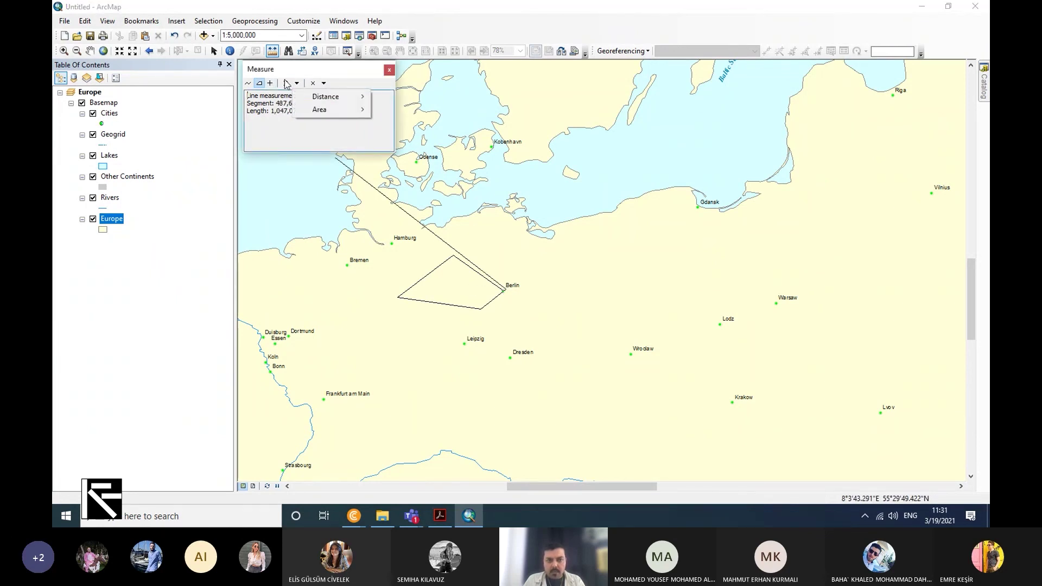
mouse_move(351, 110)
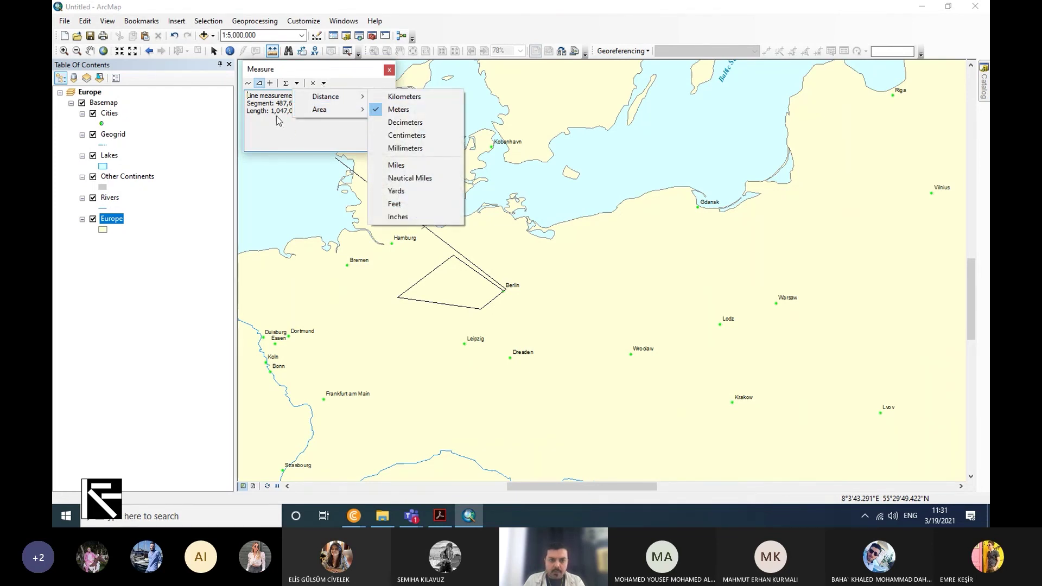
Close the Measure window and clear the measurement sketch from the map
left_click_drag(333, 69, 433, 110)
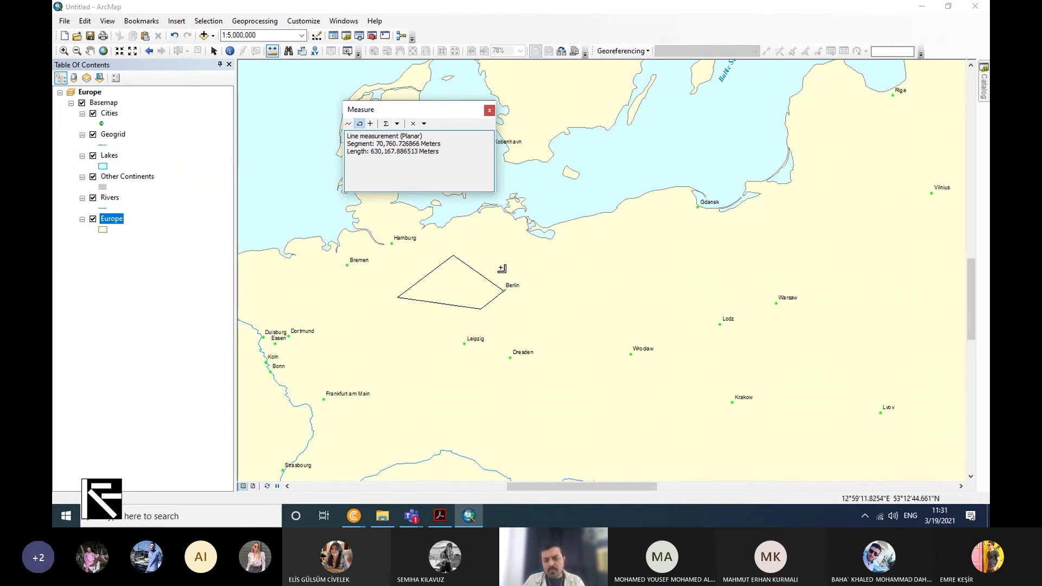
left_click(489, 110)
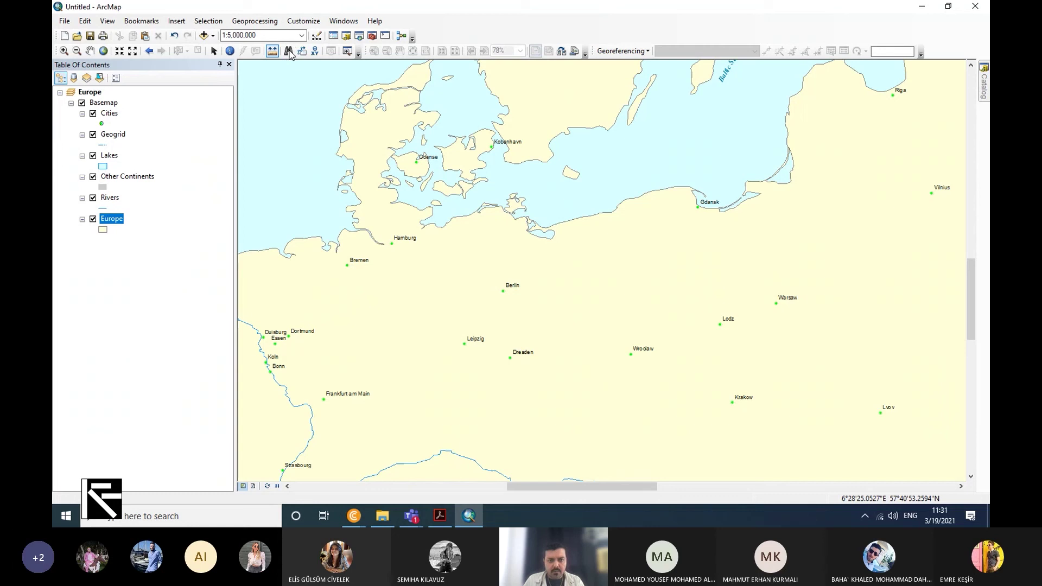
Examine the feature search options, including the layer scope choices, and the location search options of the Find tool
left_click(289, 50)
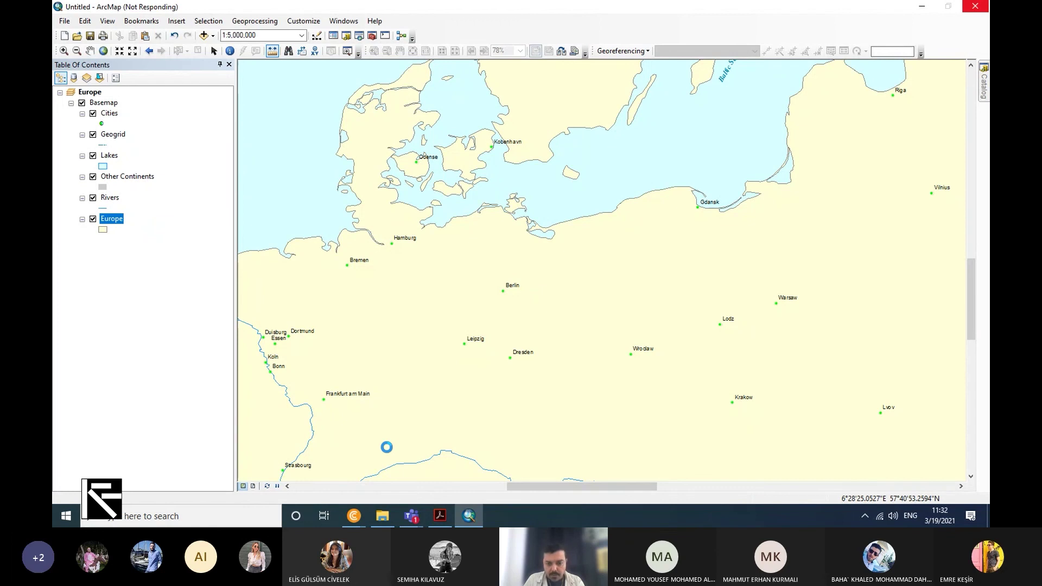
key("alt+Tab")
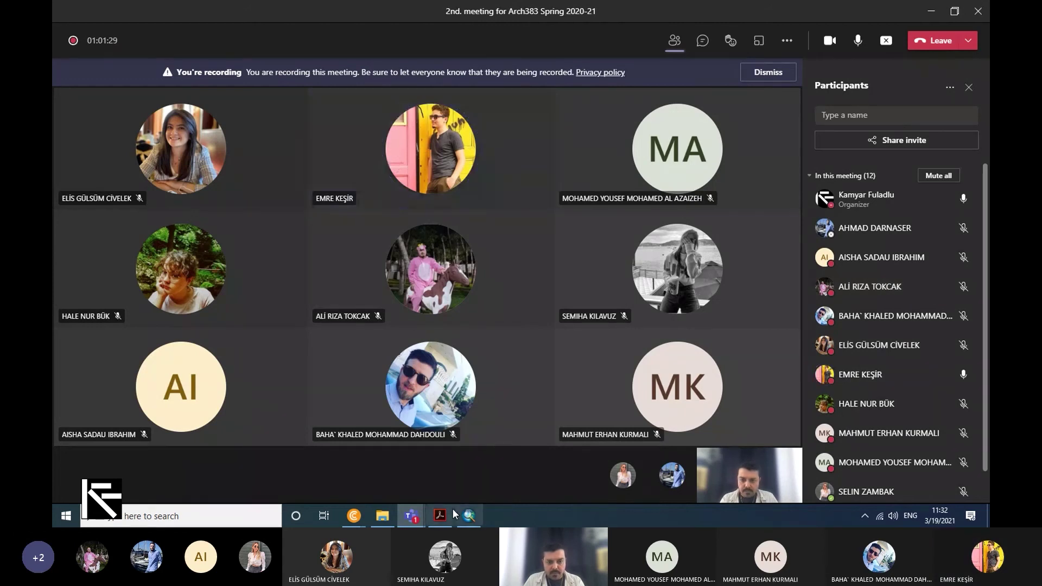
left_click(470, 516)
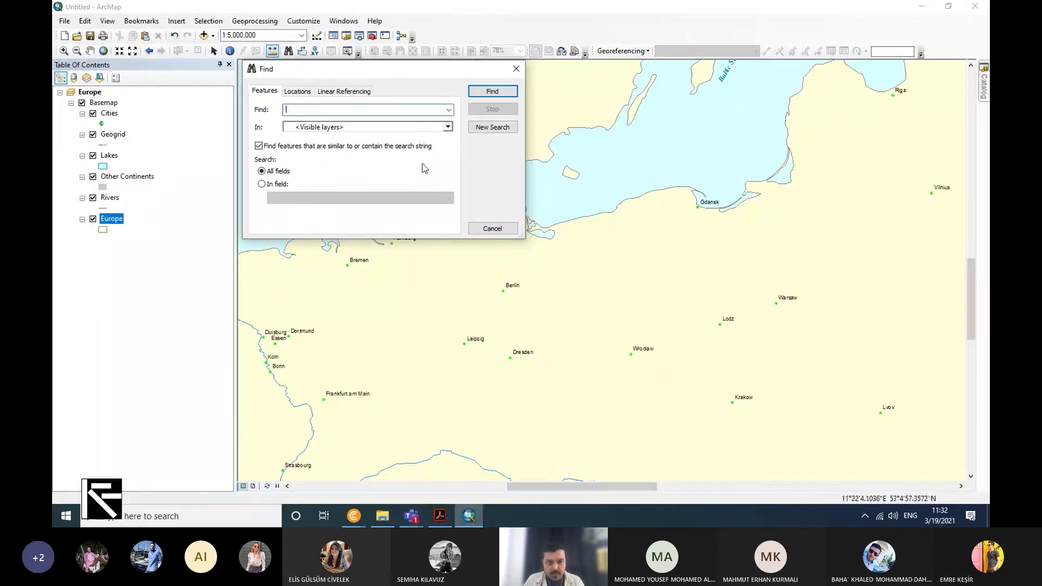
left_click_drag(358, 70, 393, 154)
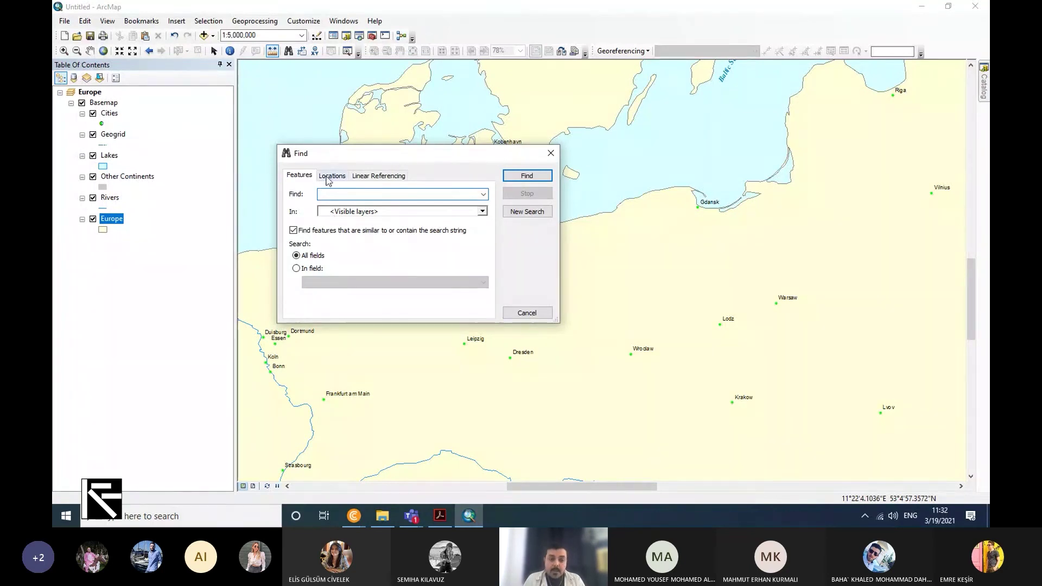
left_click(417, 211)
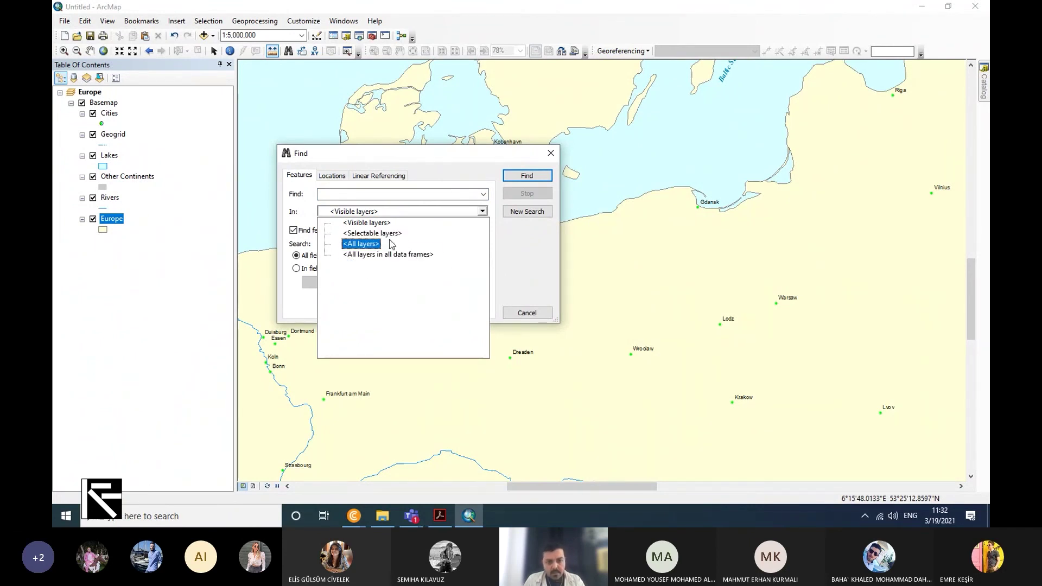
left_click(366, 222)
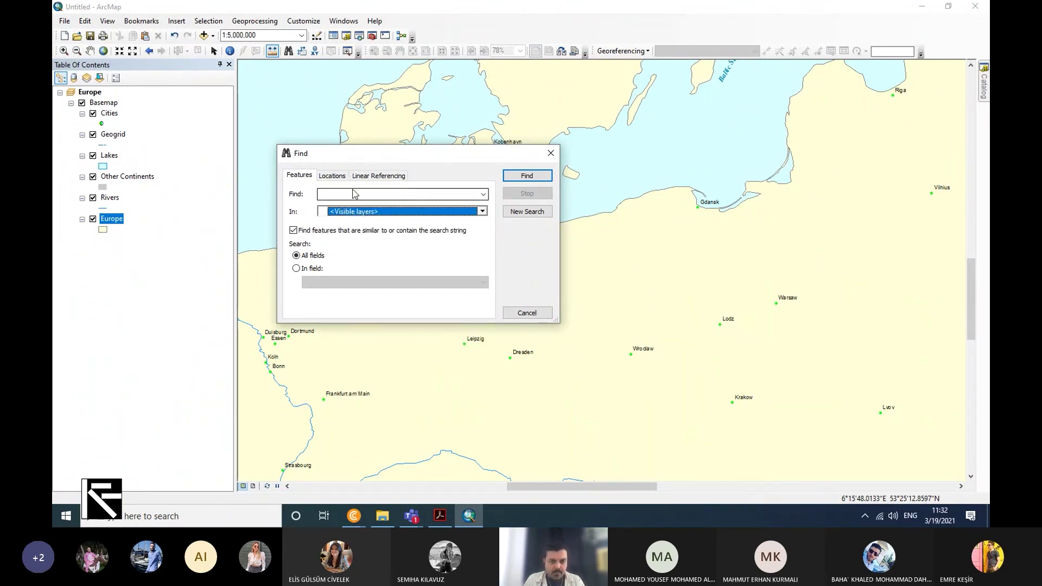
left_click(331, 176)
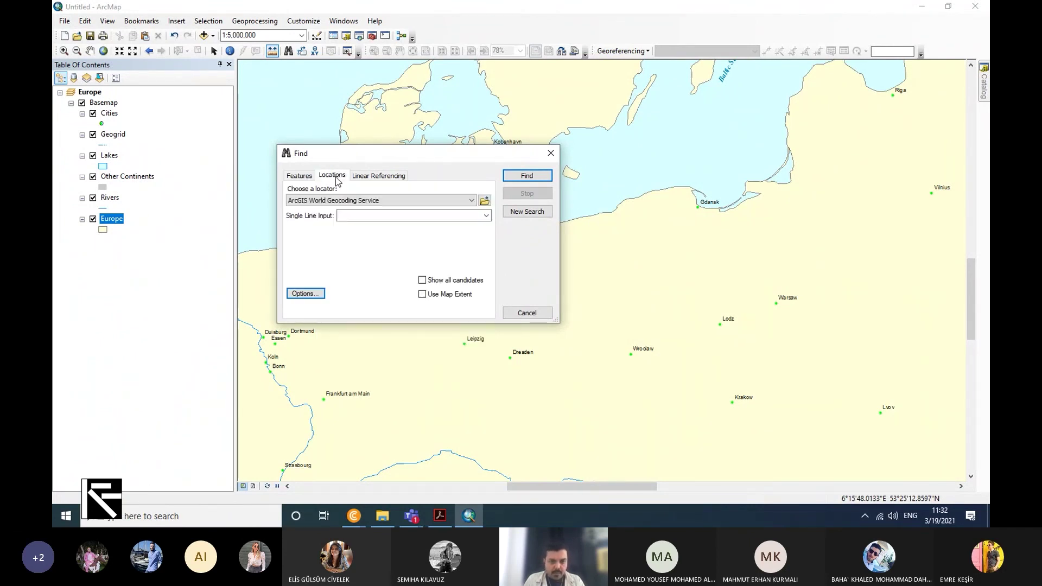
left_click(294, 177)
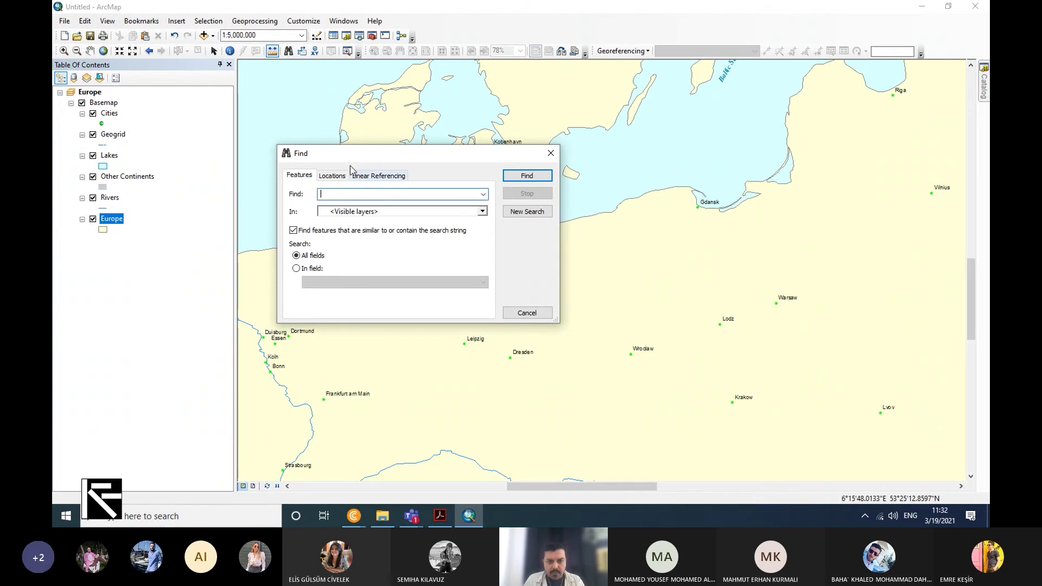
left_click(554, 154)
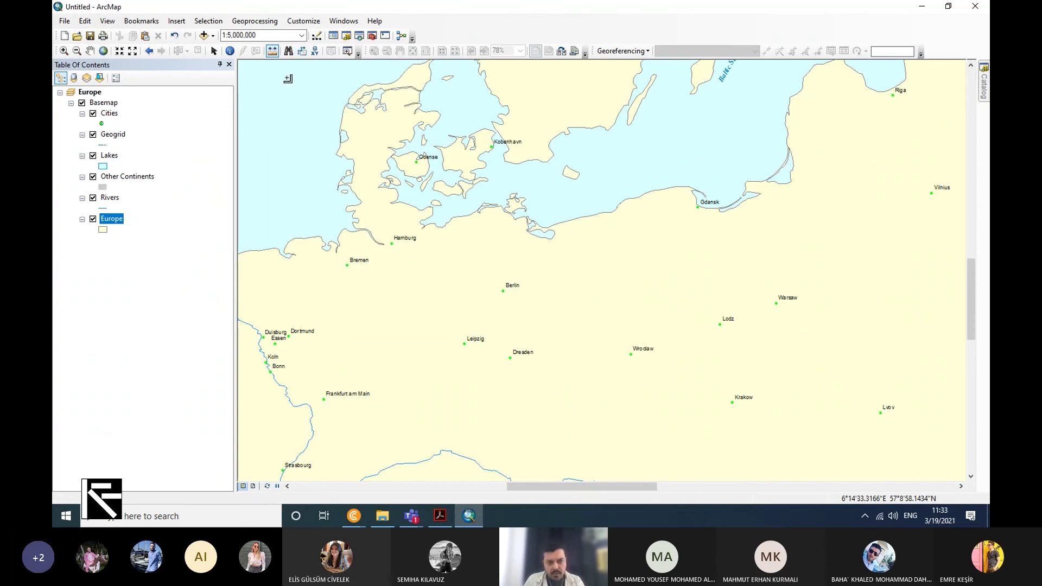
Review the stops, barriers, directions and routing options of the Find Route tool, then close it
left_click(310, 54)
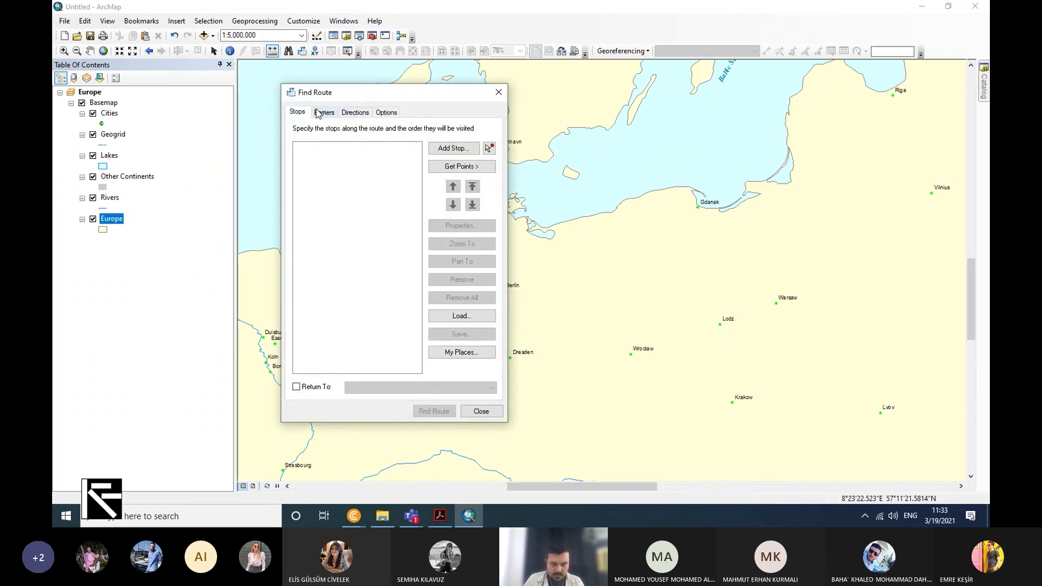
left_click(319, 113)
left_click(355, 113)
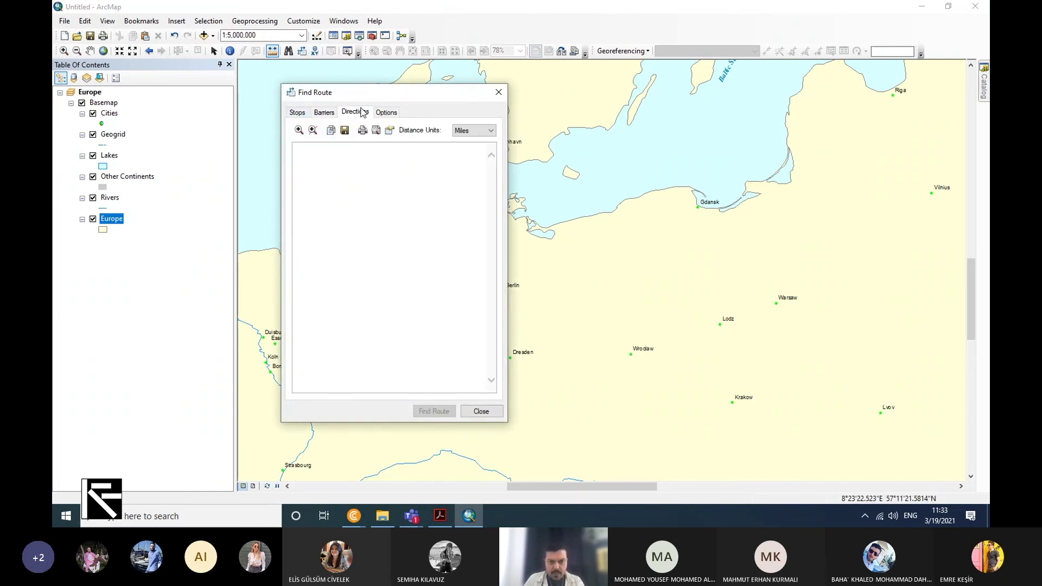
left_click(384, 113)
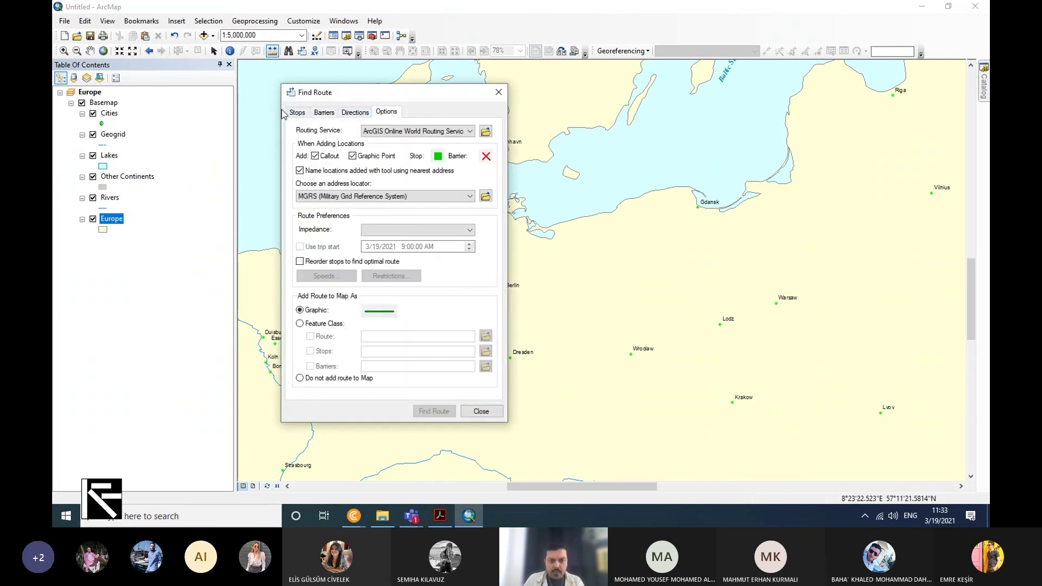
left_click(300, 112)
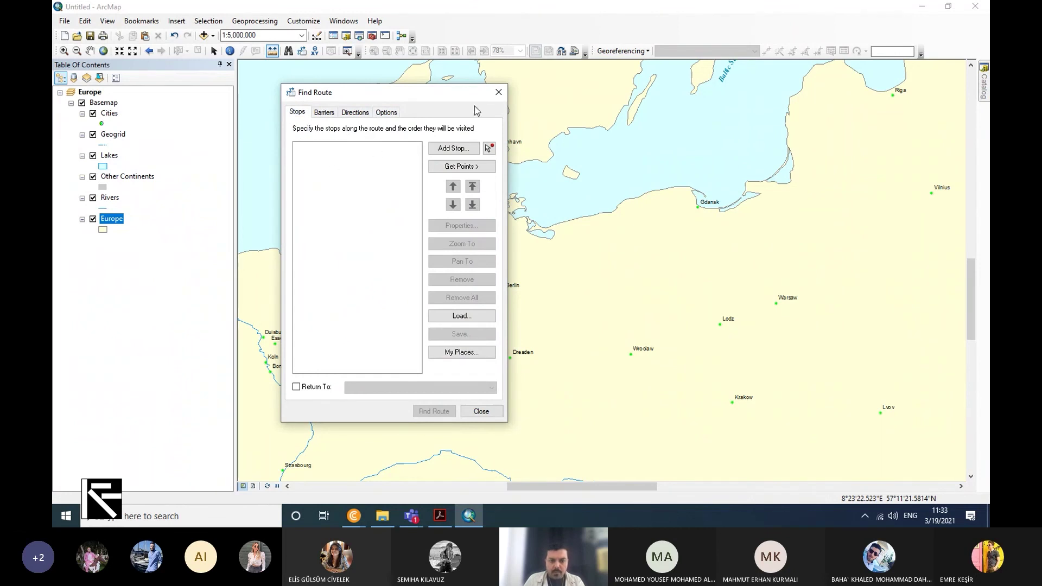
left_click(498, 92)
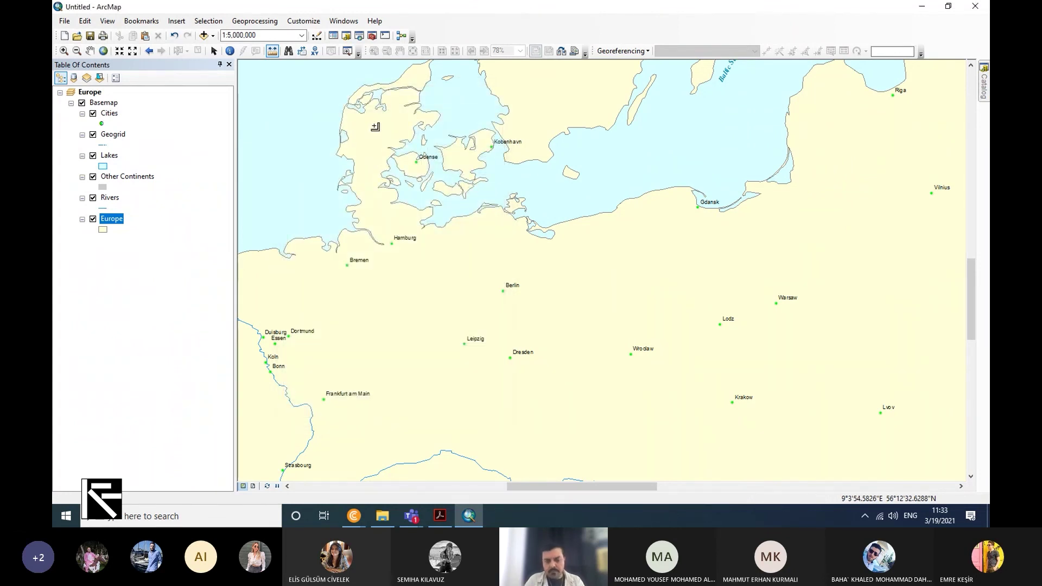
Open the Go To XY tool and set its coordinate units to Degrees Minutes Seconds
scroll(426, 185, "up", 3)
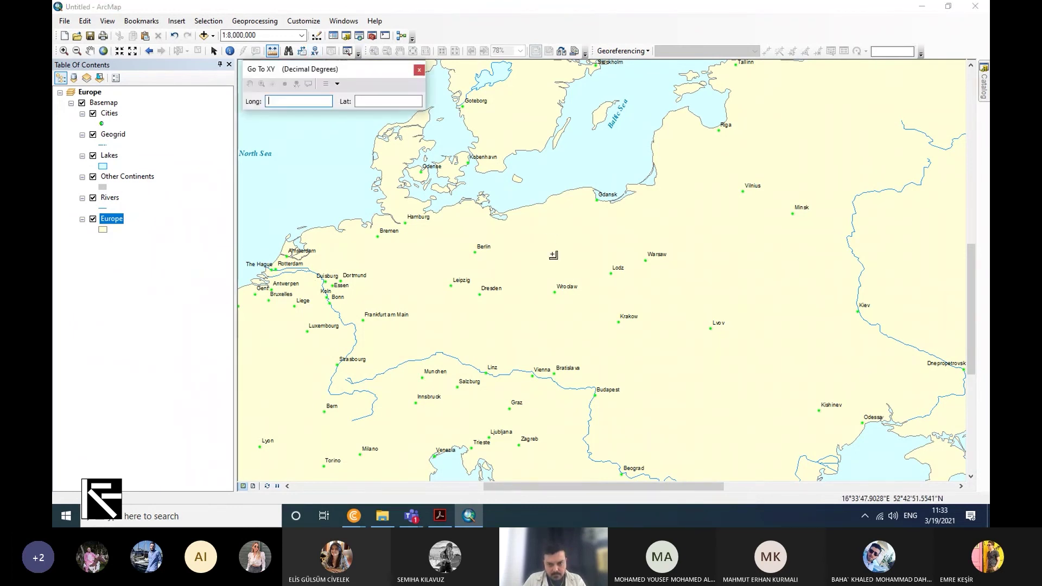
left_click_drag(357, 74, 682, 286)
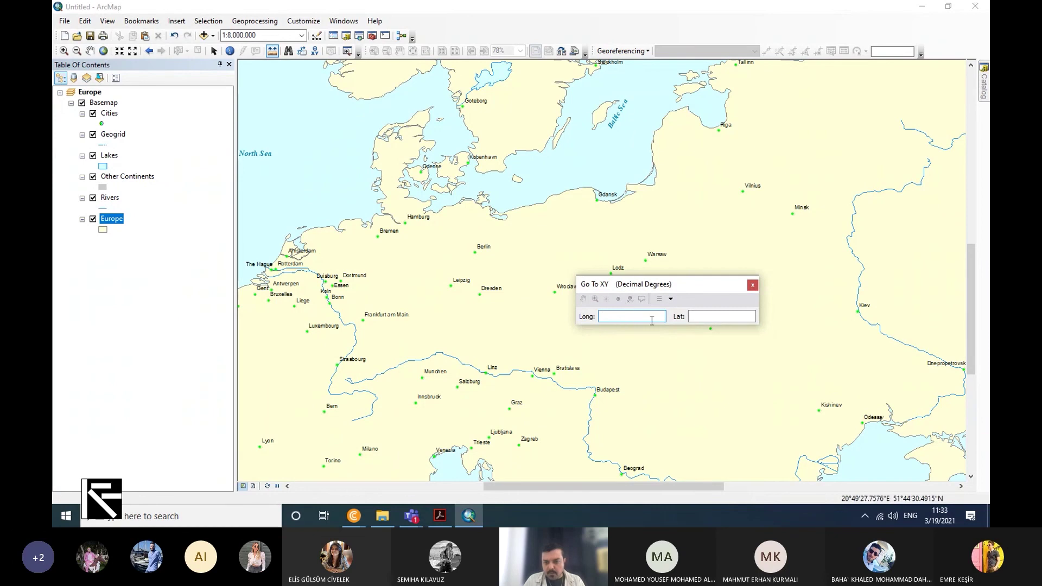
left_click(670, 298)
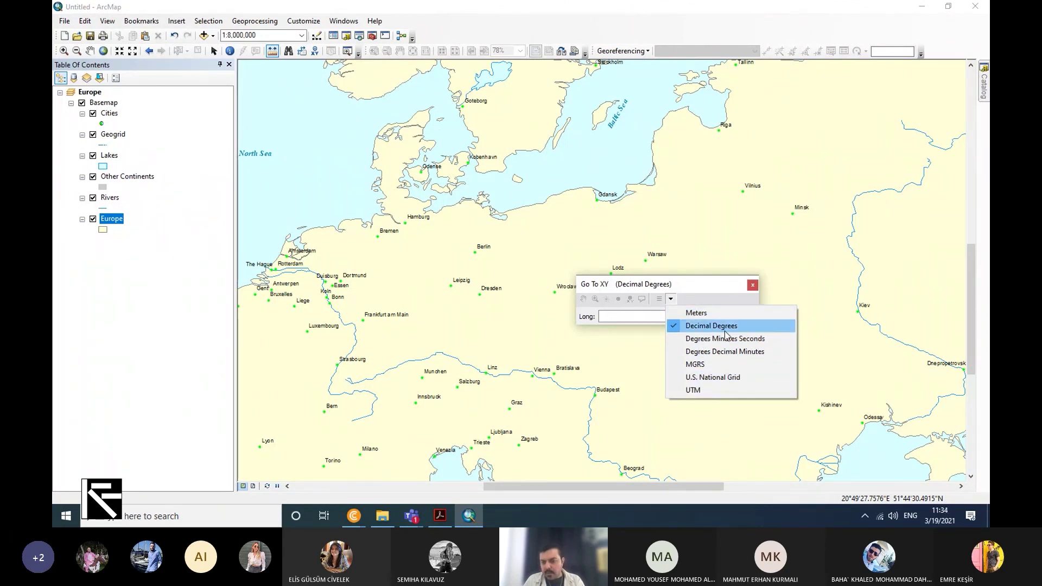
left_click(621, 317)
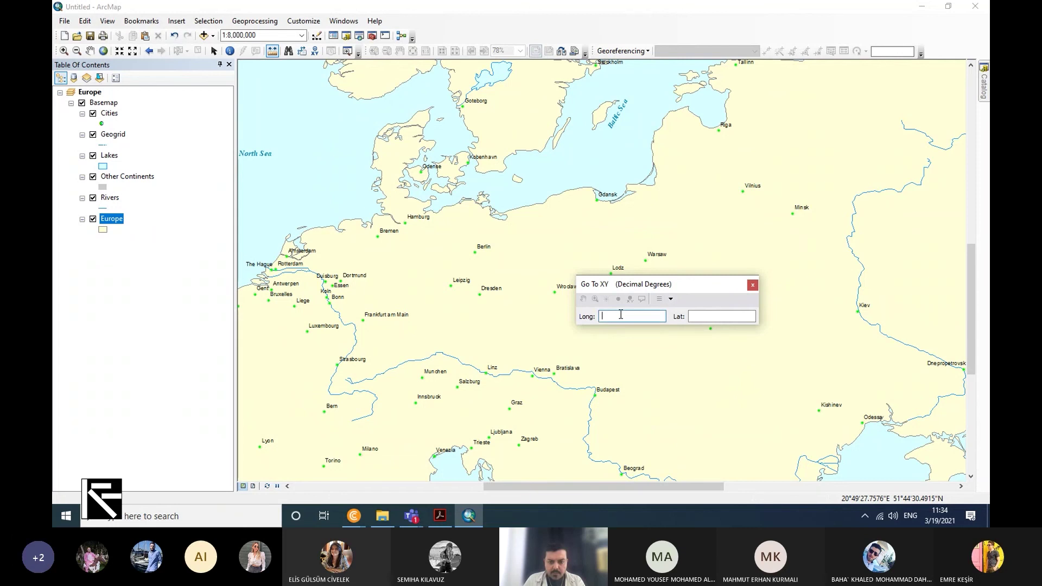
left_click_drag(668, 286, 677, 261)
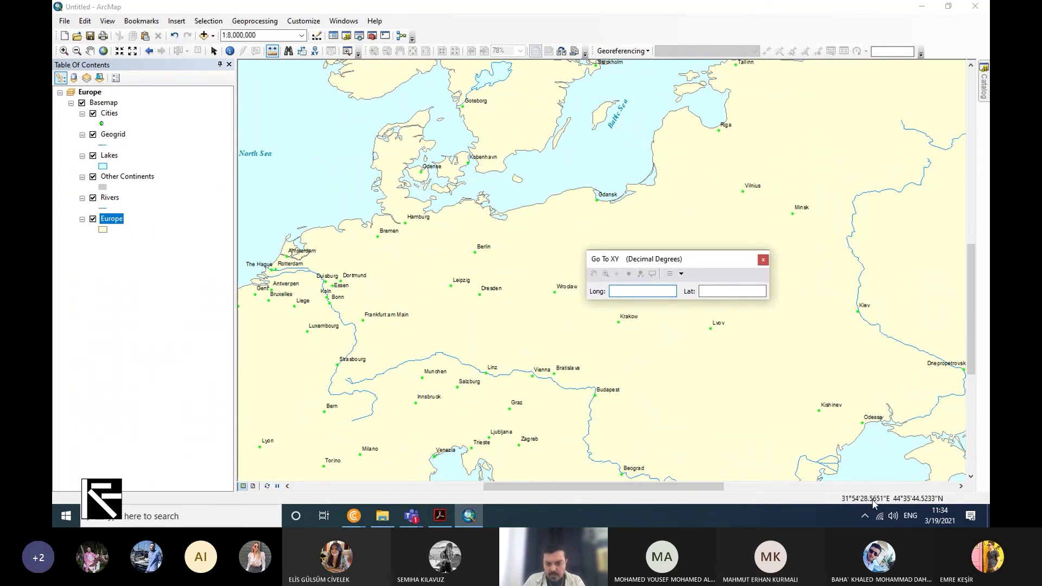
left_click(681, 273)
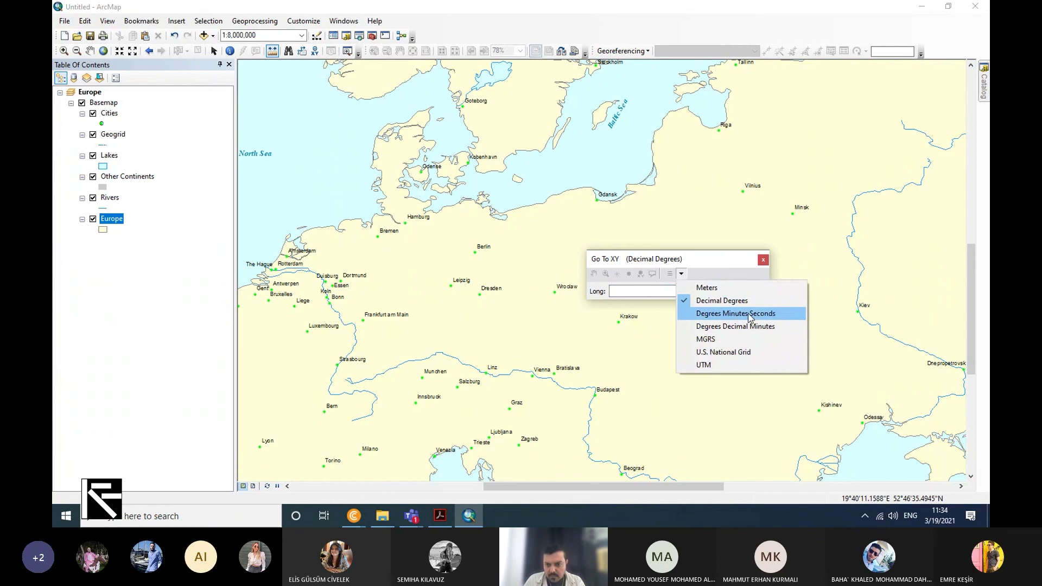
left_click(752, 315)
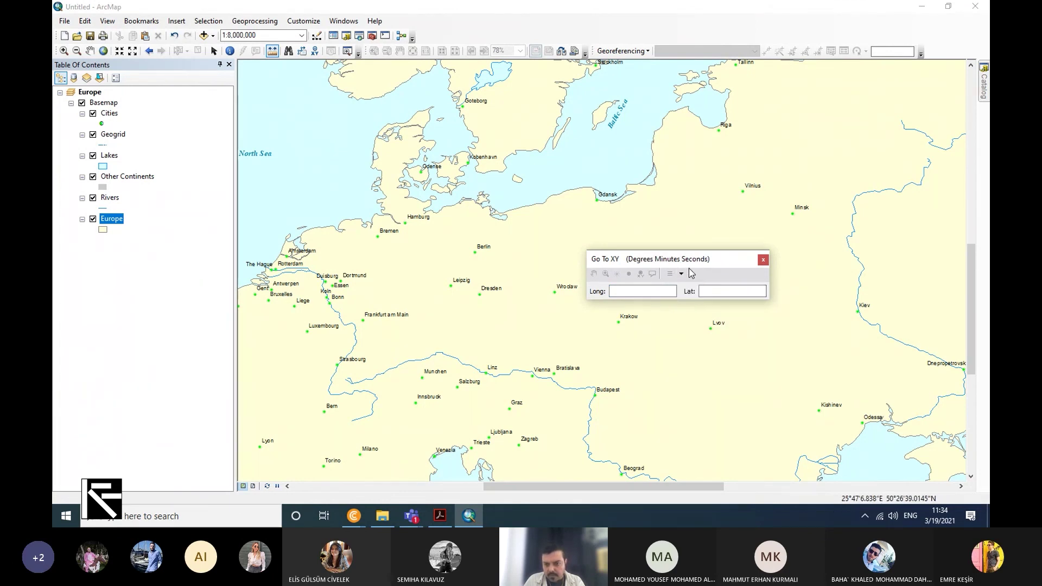
Enter longitude 25 and latitude 50 in Go To XY and mark that location on the map
left_click(628, 290)
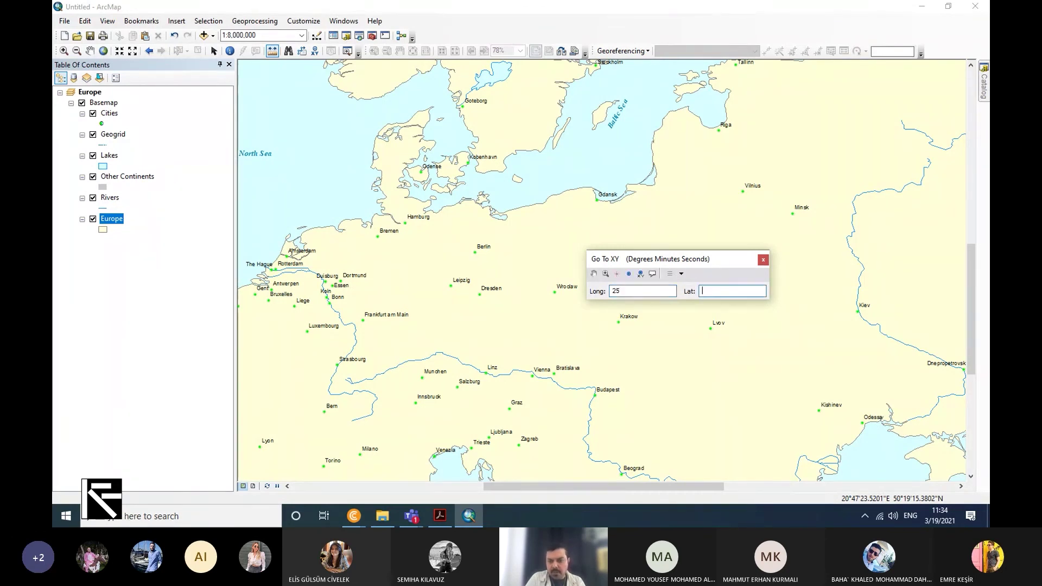
left_click(616, 274)
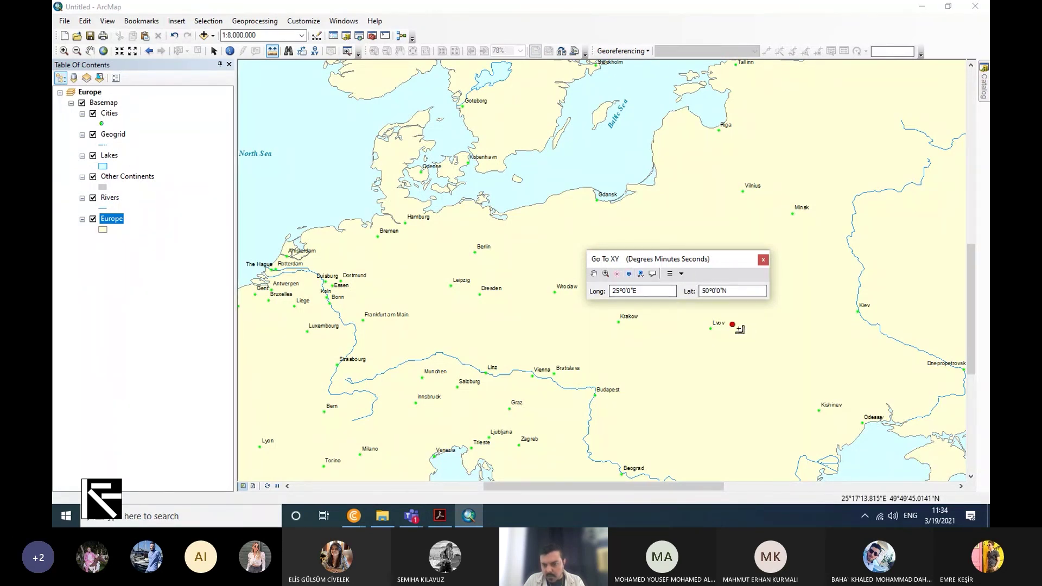
left_click(732, 326)
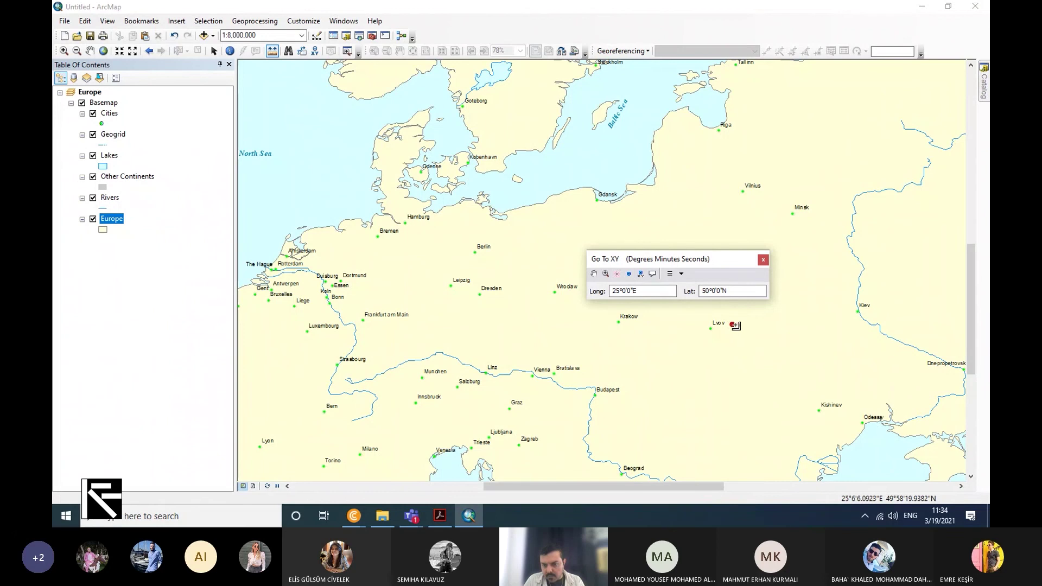
Add a labeled point and a callout at 25°0'0"E, 50°0'0"N, and reselect these coordinates from the recent locations
left_click(640, 273)
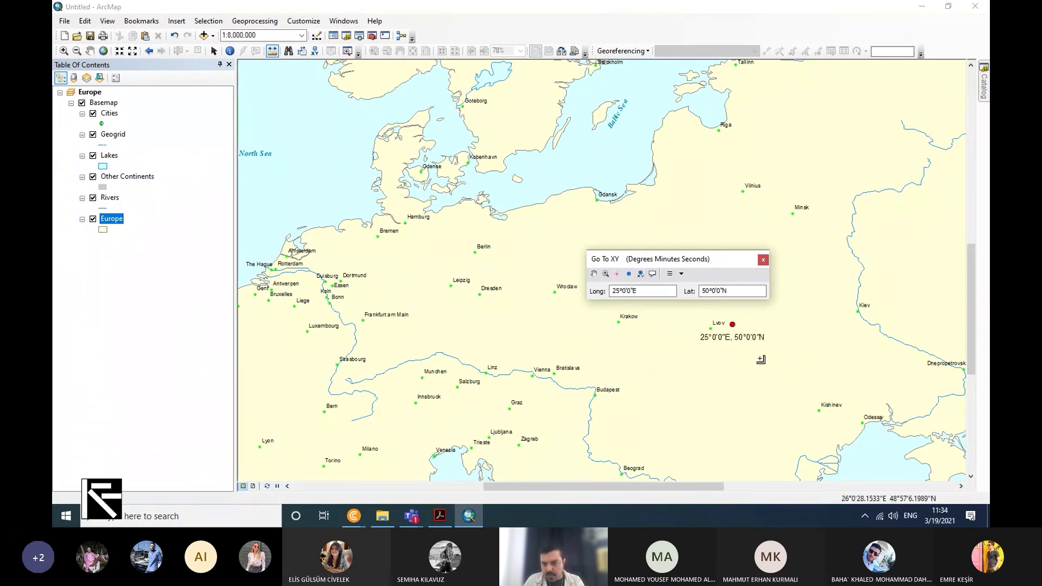
left_click(652, 276)
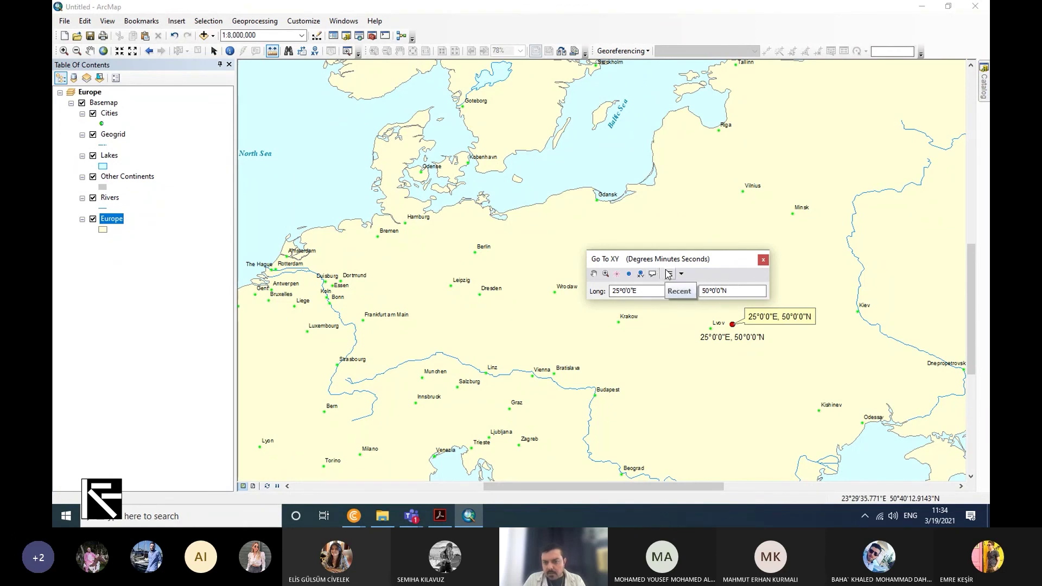
left_click(668, 274)
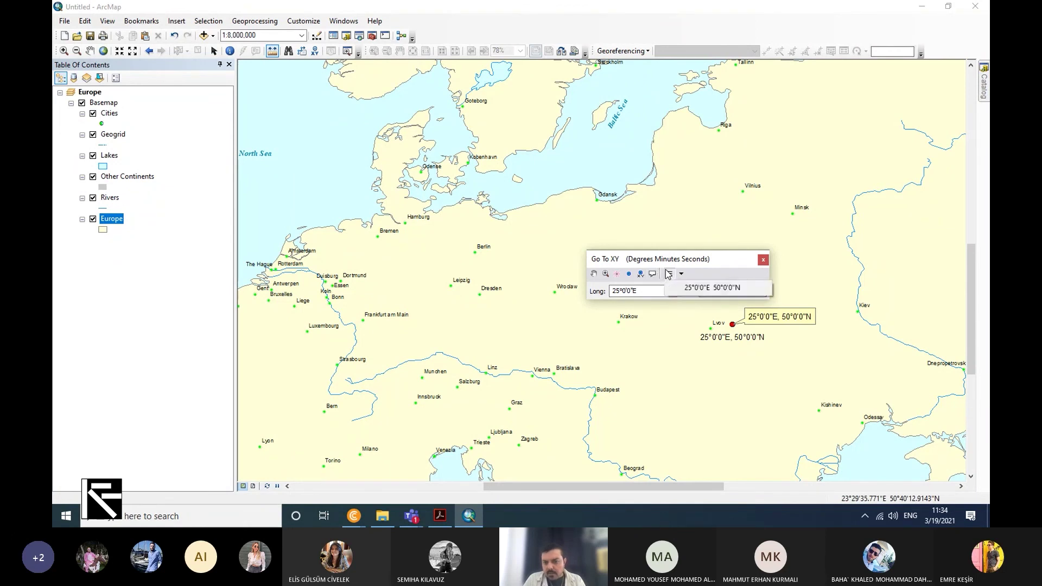
left_click(706, 287)
Zoom to the entered coordinates, return the map to its full extent and close Go To XY
left_click_drag(714, 260, 663, 194)
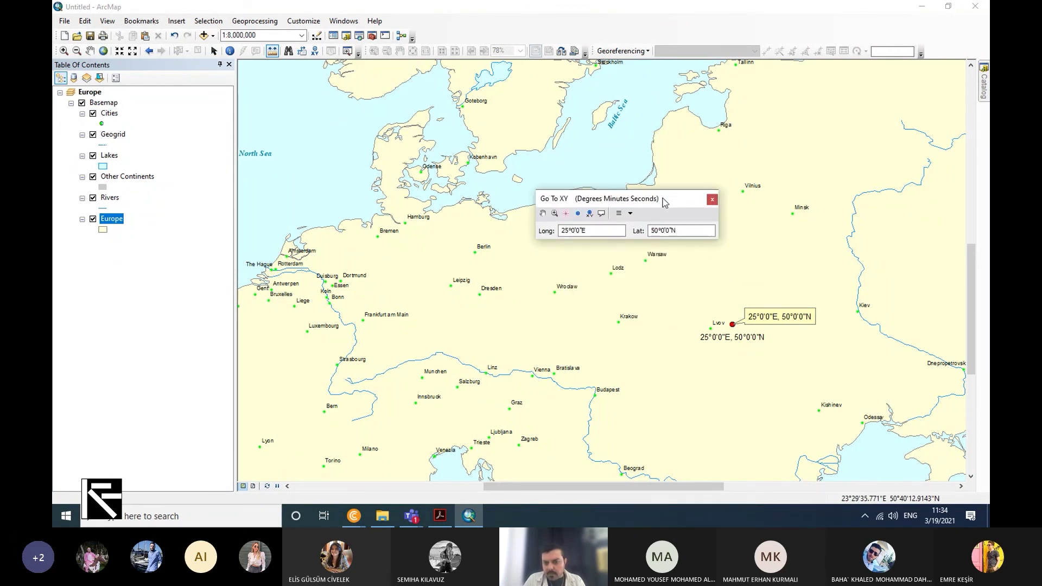
left_click(555, 208)
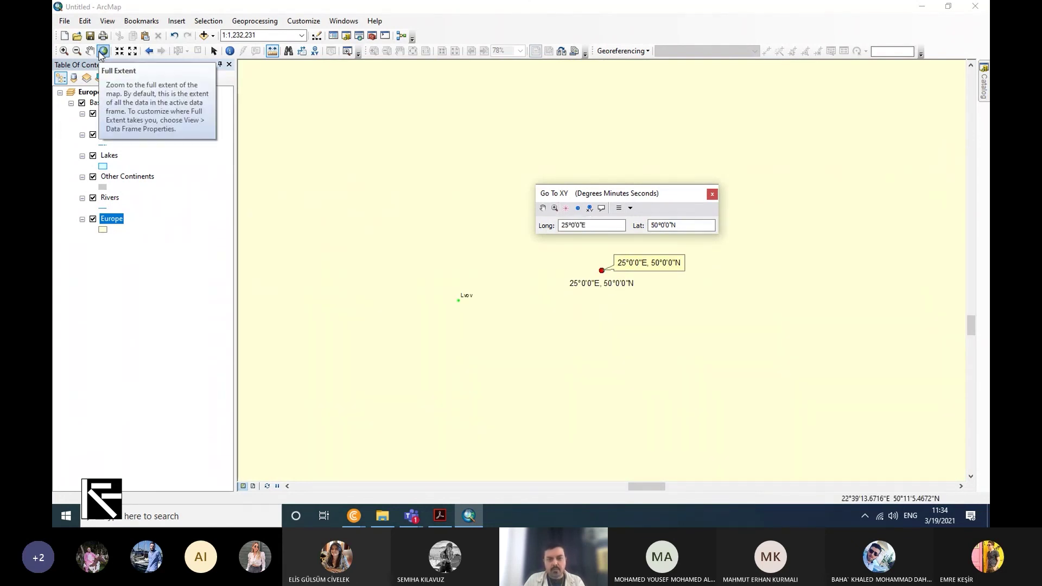
left_click(103, 51)
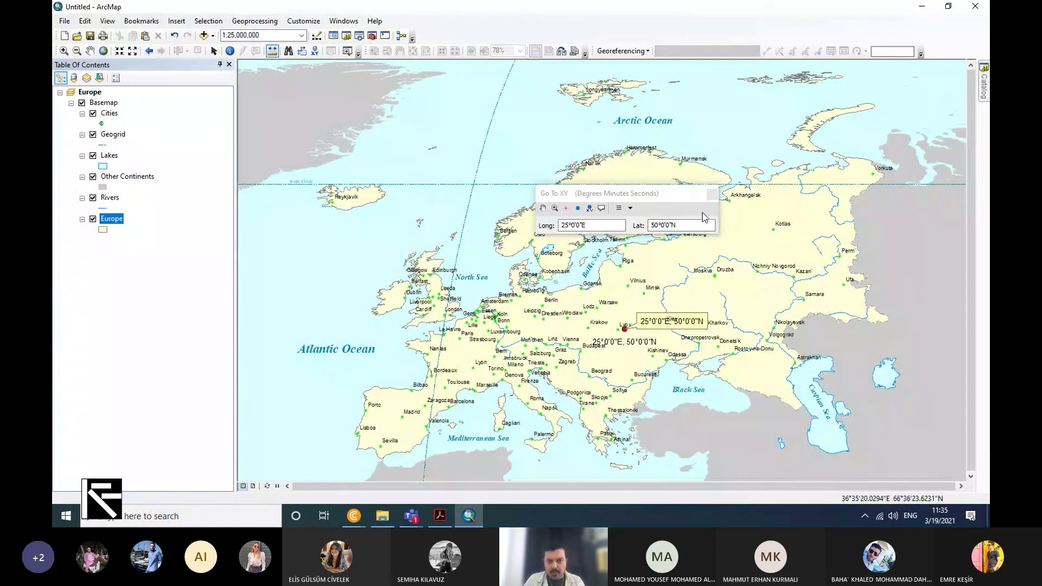
left_click(712, 194)
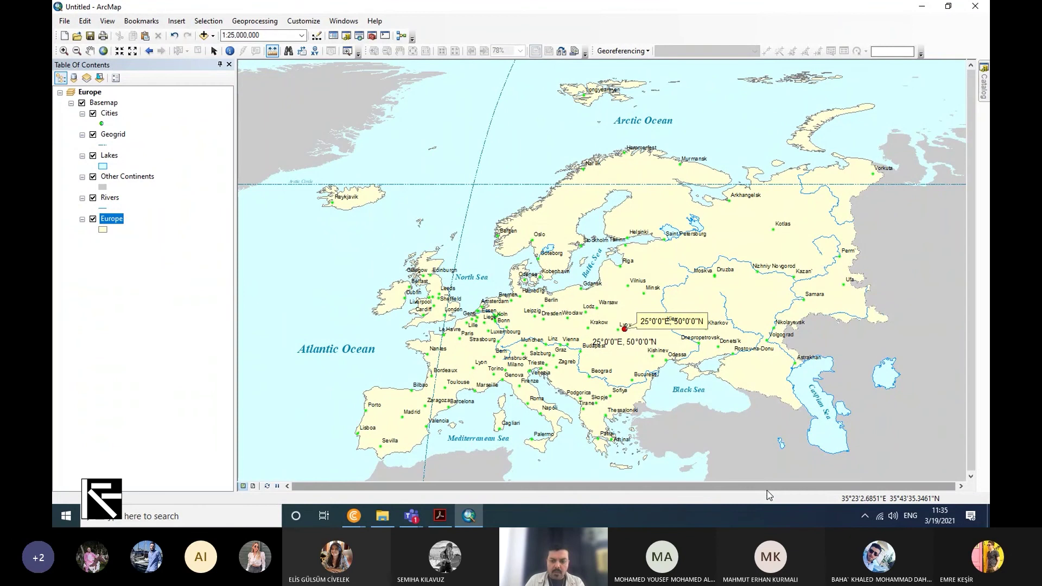
Create a Viewer window showing the area around Bucuresti at a scale of about 1:8,288,770
left_click(347, 51)
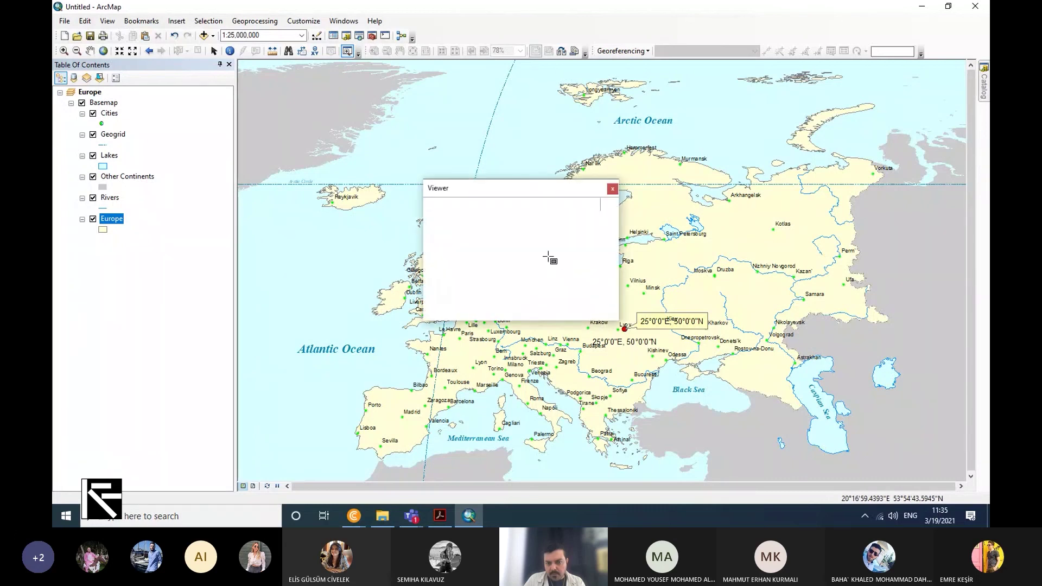
left_click(565, 262)
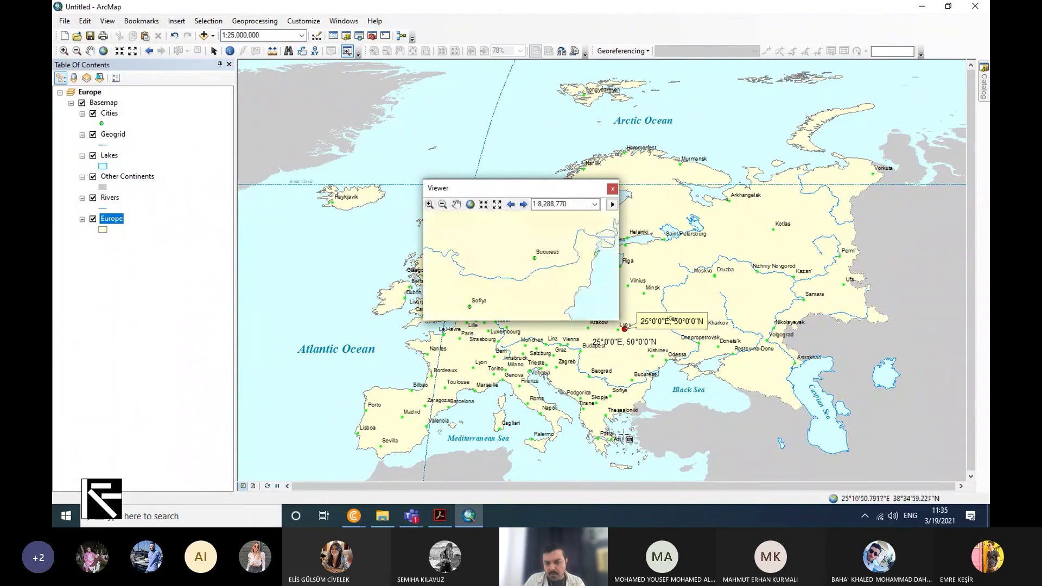
Undock and close the Georeferencing toolbar and close the Viewer window
left_click_drag(630, 369, 646, 389)
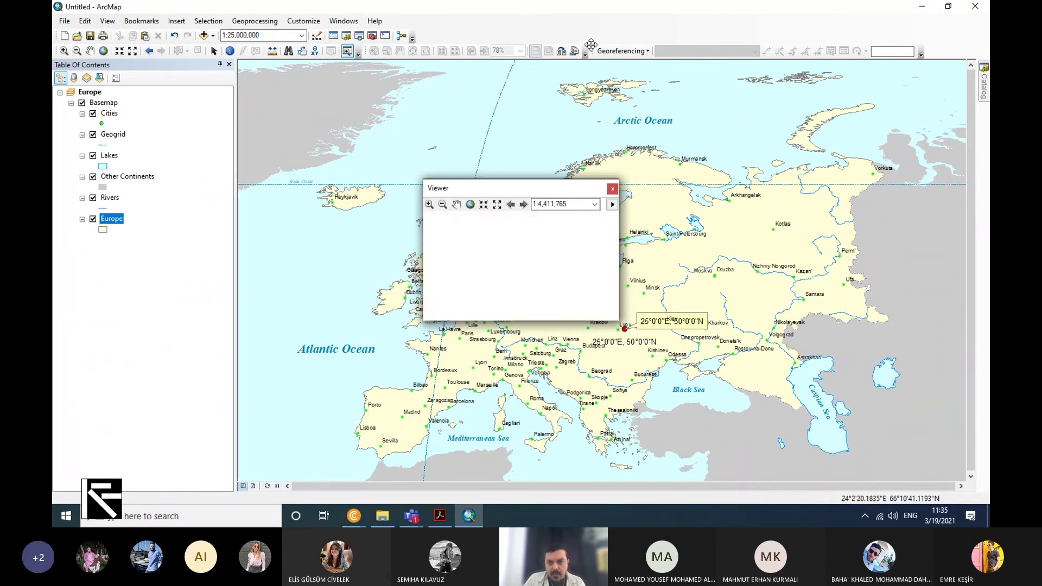
left_click_drag(590, 45, 601, 124)
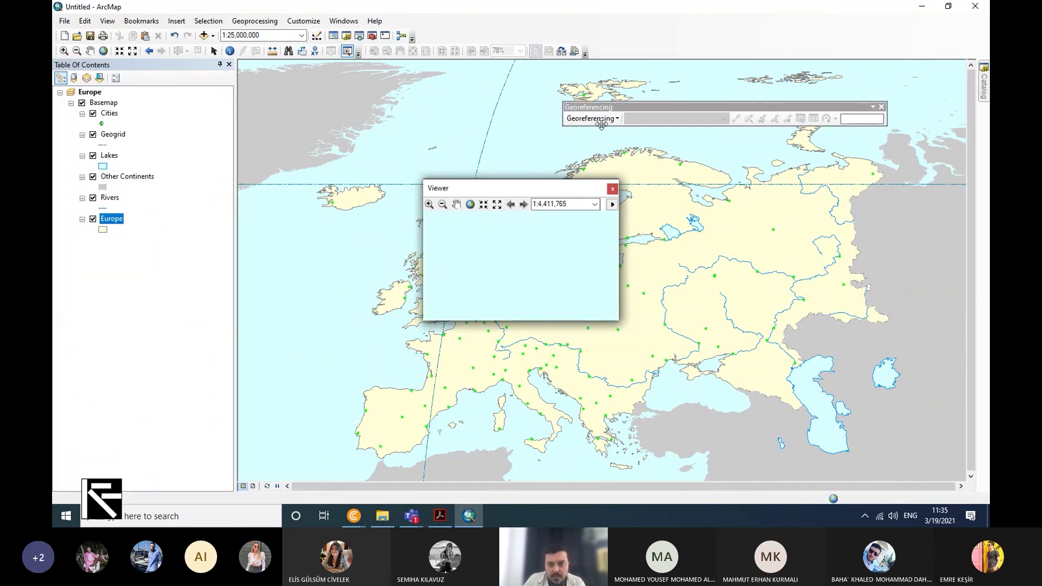
left_click(881, 107)
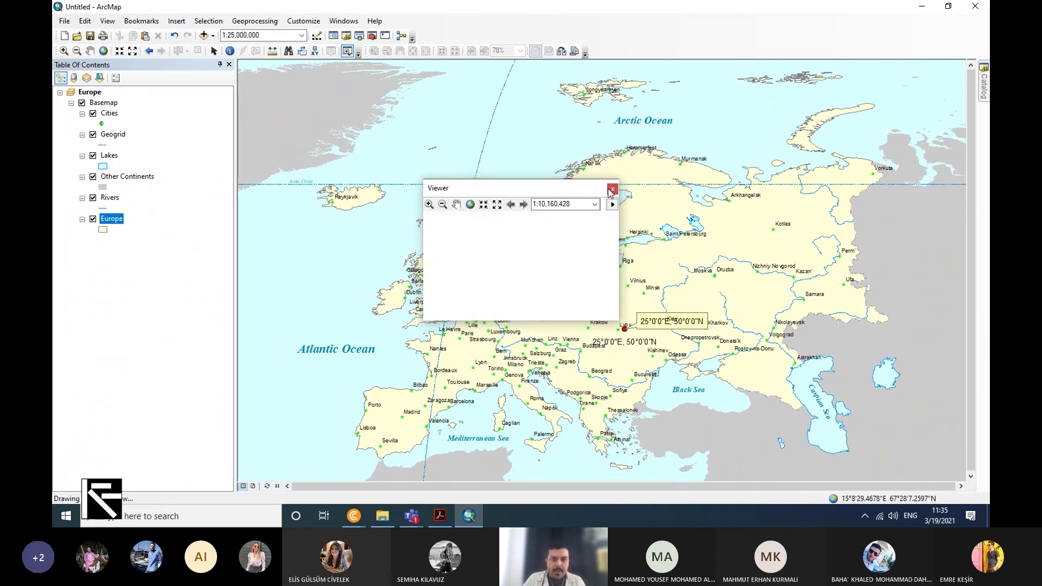
left_click(609, 188)
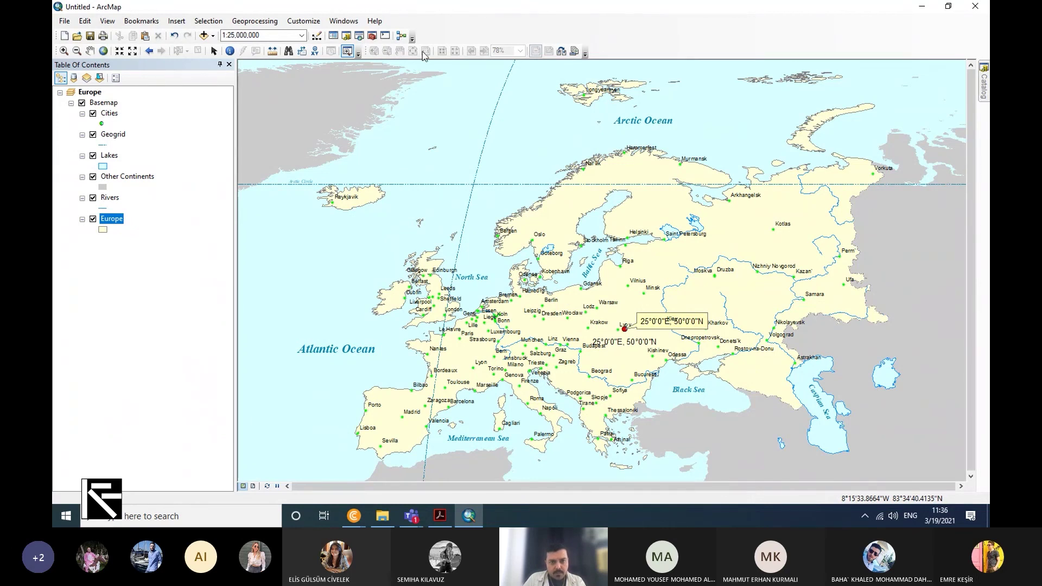
In layout view, zoom the map in to 1:30,000,000 and magnify the page around western Europe to 290%
left_click(255, 485)
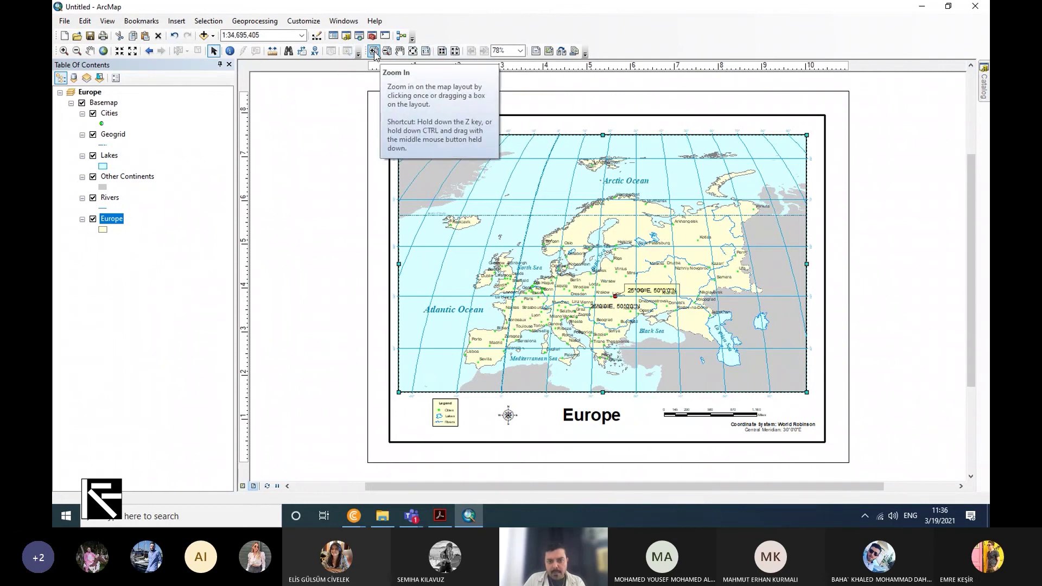
left_click(374, 52)
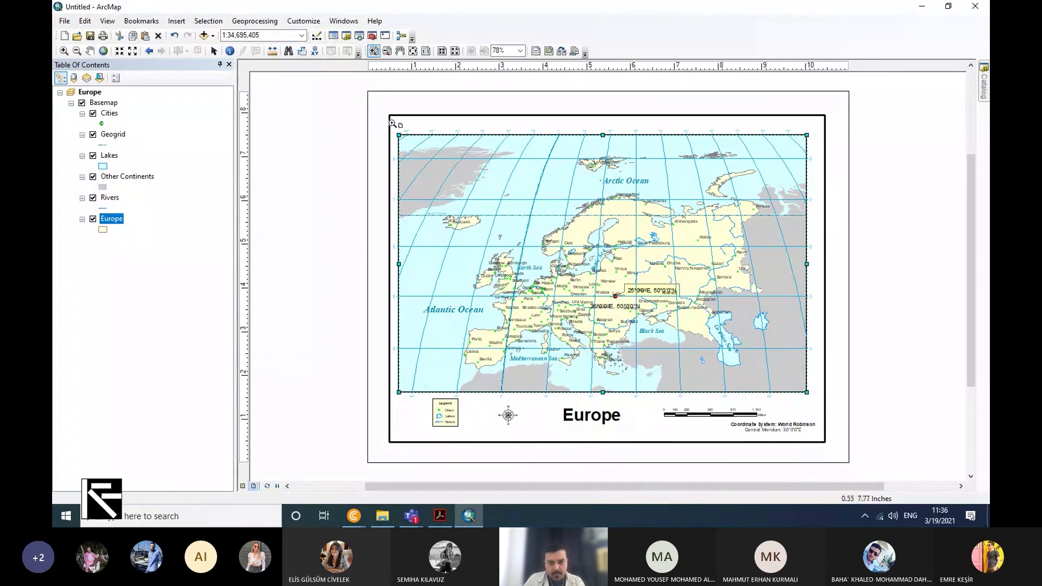
left_click(119, 51)
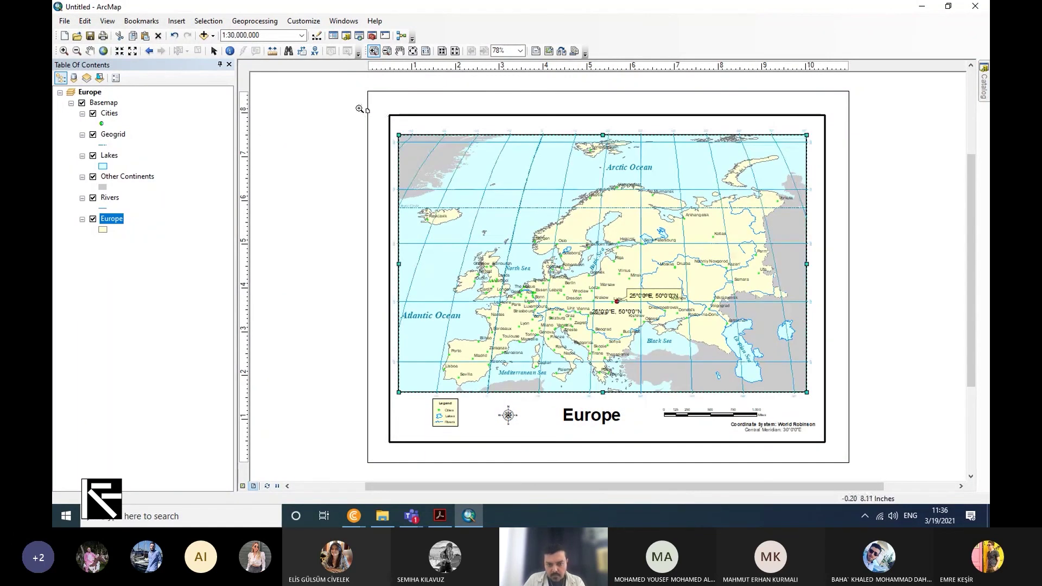
left_click_drag(365, 264, 555, 372)
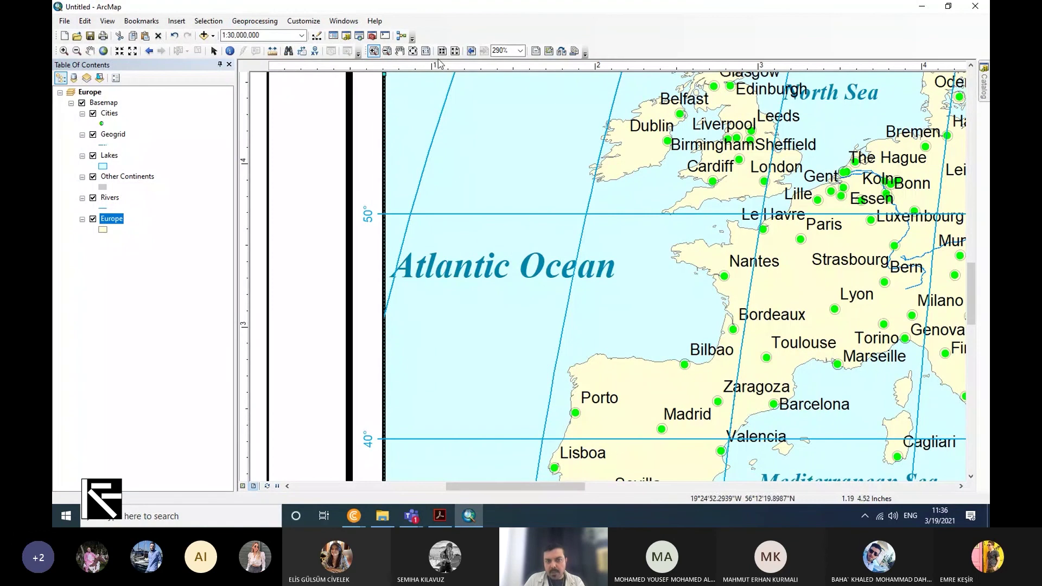
Pan the layout page across Europe and down to the legend and north arrow below the map
left_click(400, 51)
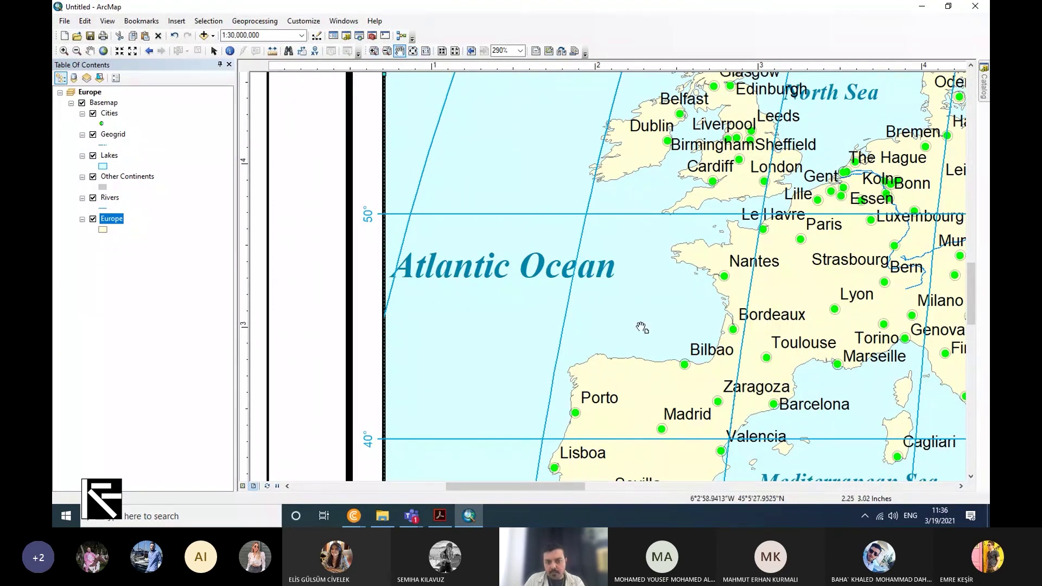
left_click_drag(750, 192, 376, 152)
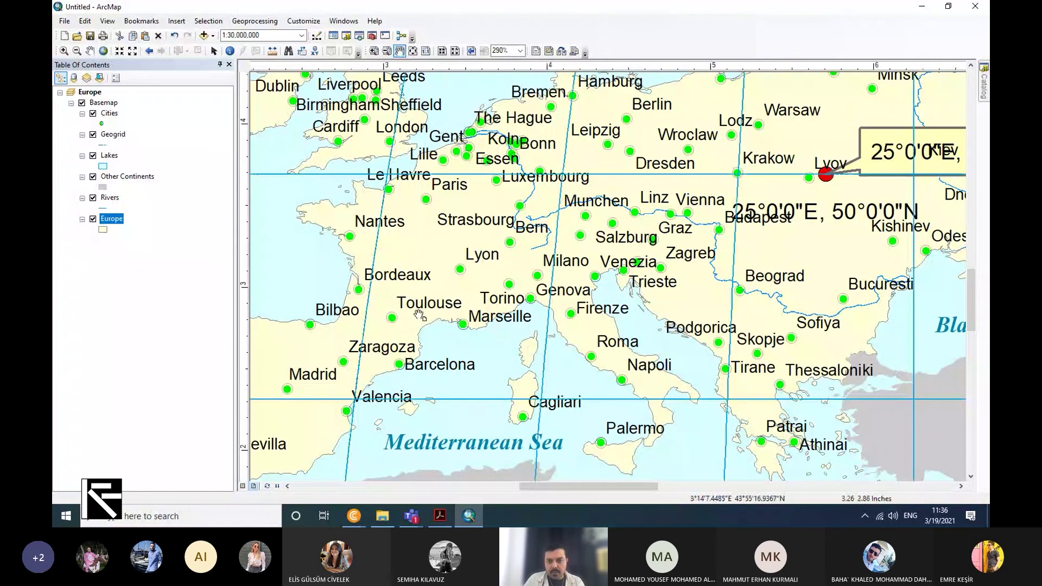
left_click_drag(348, 412, 817, 285)
left_click_drag(712, 371, 710, 168)
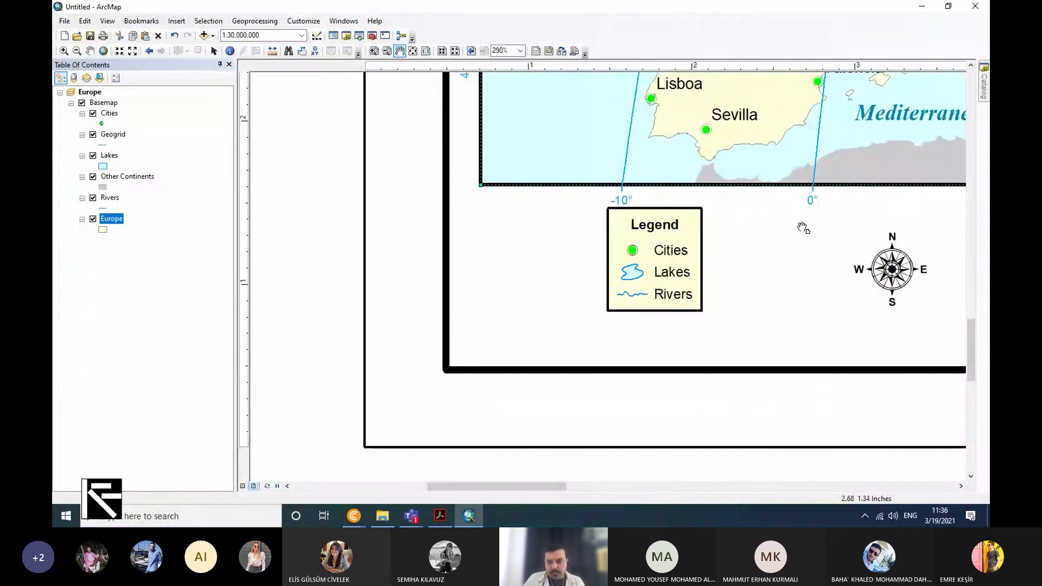
left_click_drag(803, 228, 724, 354)
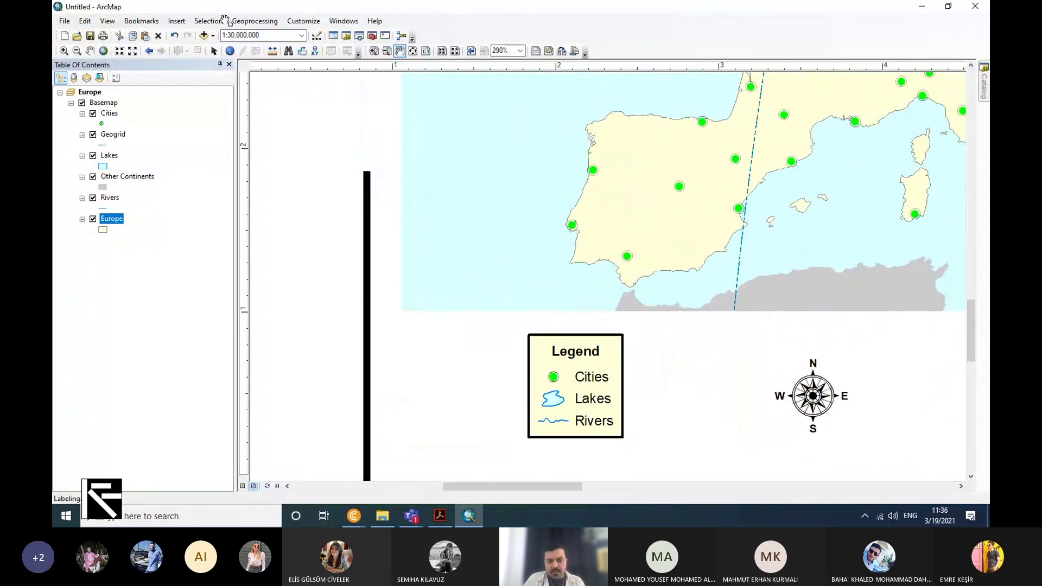
Pan the map inside its data frame so that Europe shifts down and to the left while the page stays in place
left_click(90, 52)
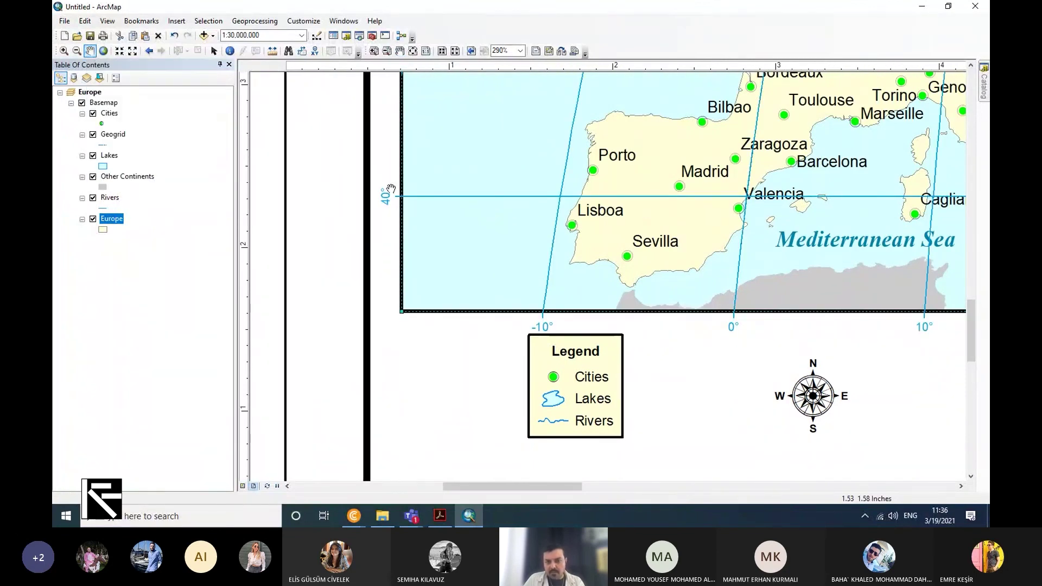
left_click_drag(940, 140, 715, 270)
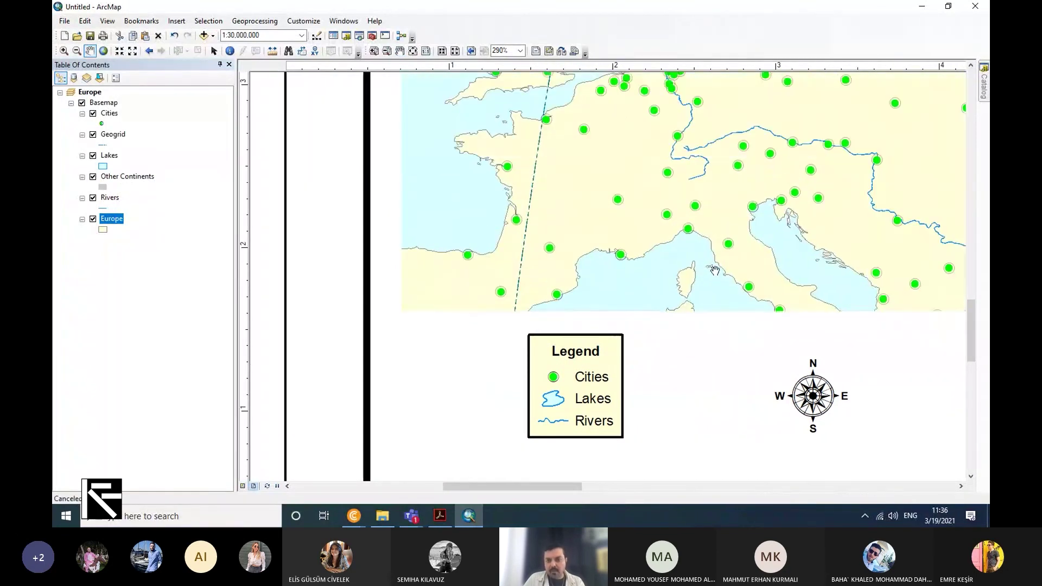
left_click_drag(811, 204, 773, 236)
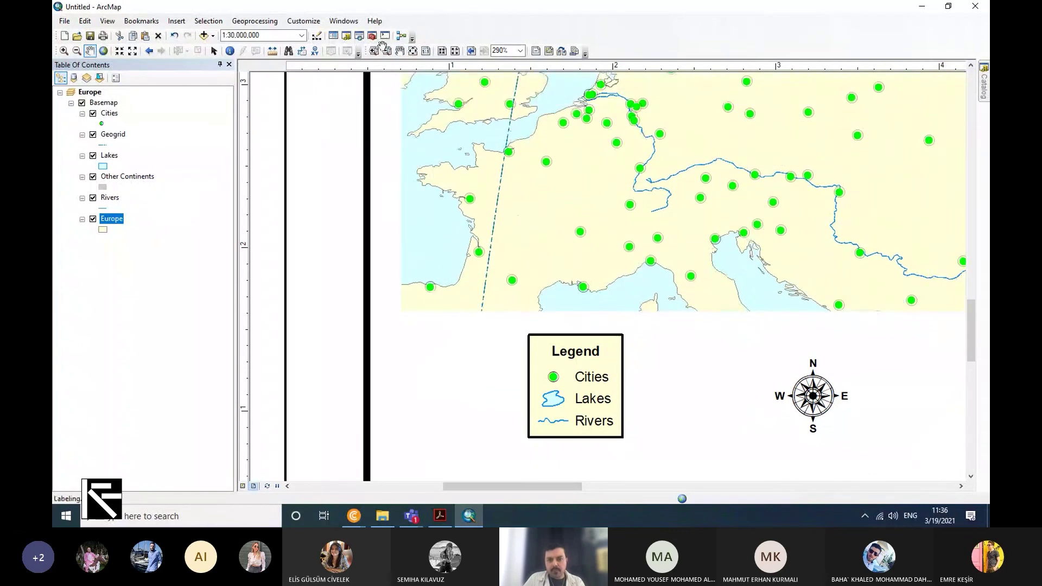
Fit the whole layout page in view, try the fixed page zooms out and in, and return to the previous 62% page view
left_click(412, 51)
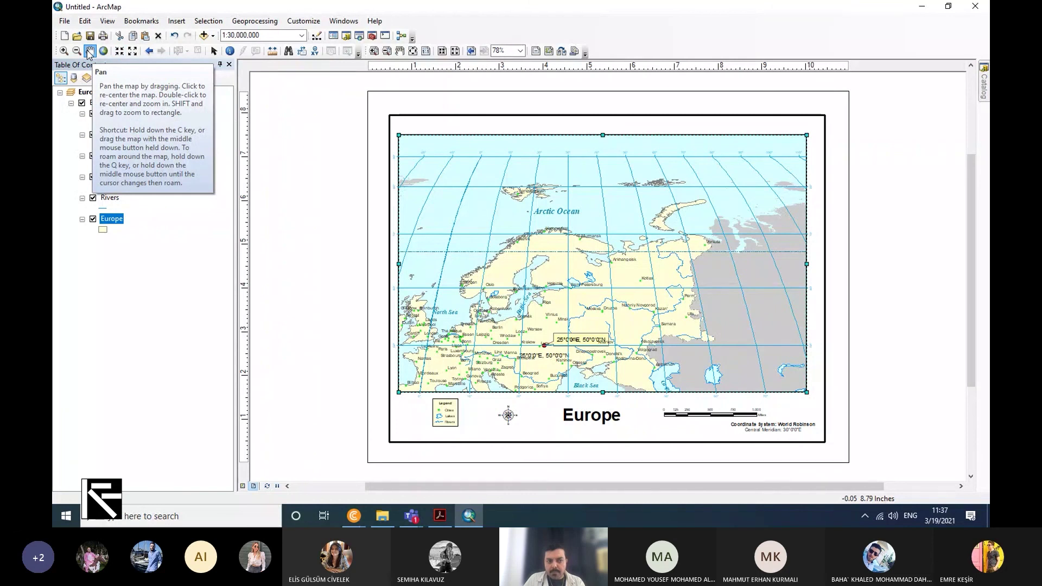
left_click(456, 52)
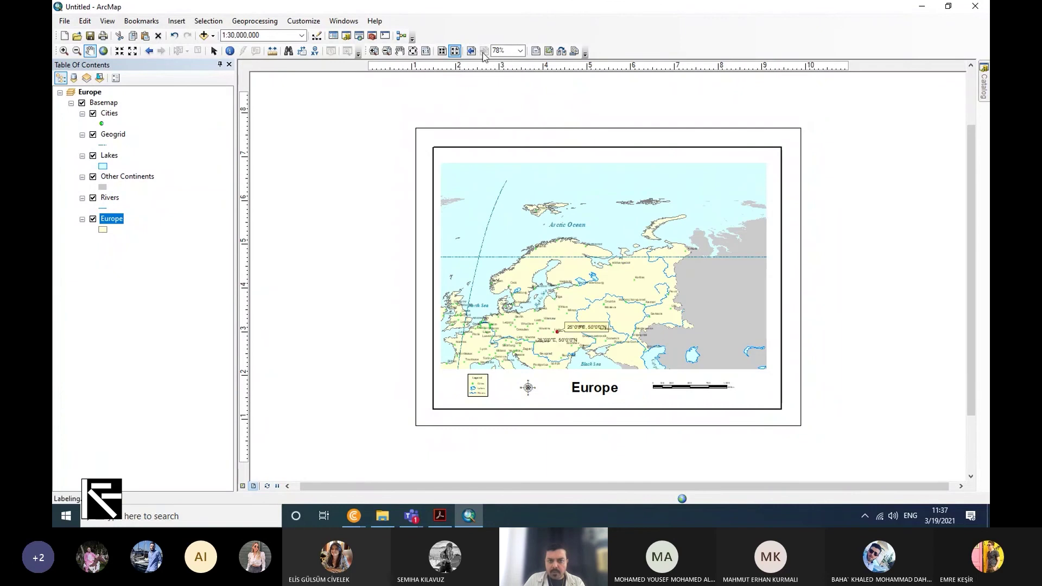
left_click(441, 51)
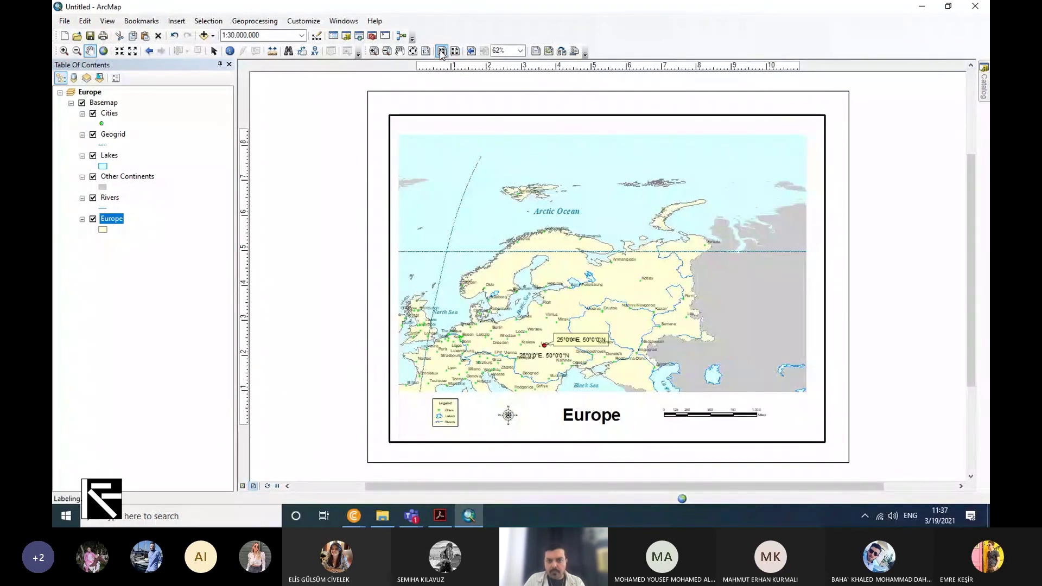
left_click(472, 52)
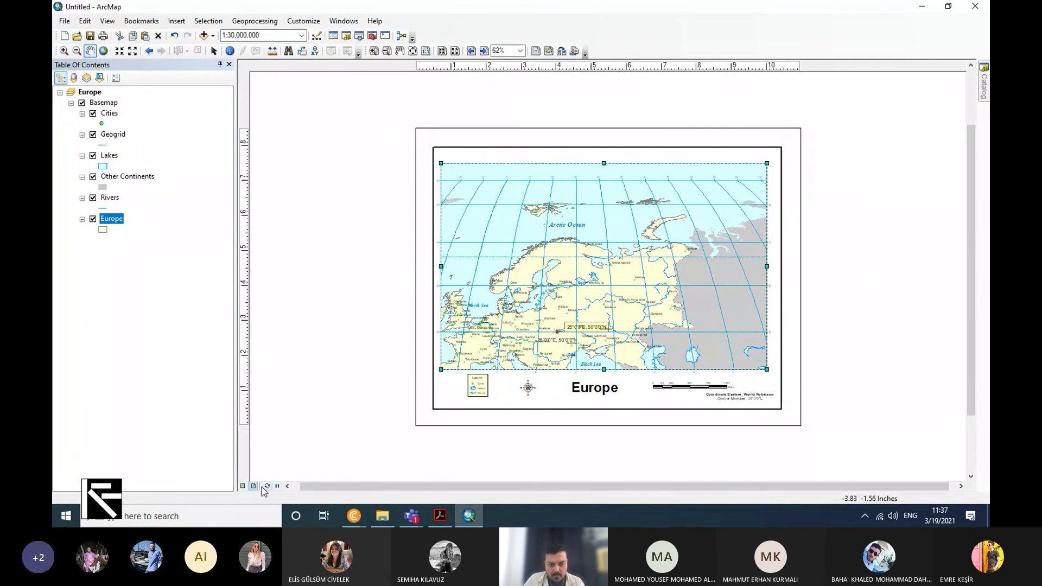
View the map in data view, return to layout view and open ArcMap Options
left_click(243, 486)
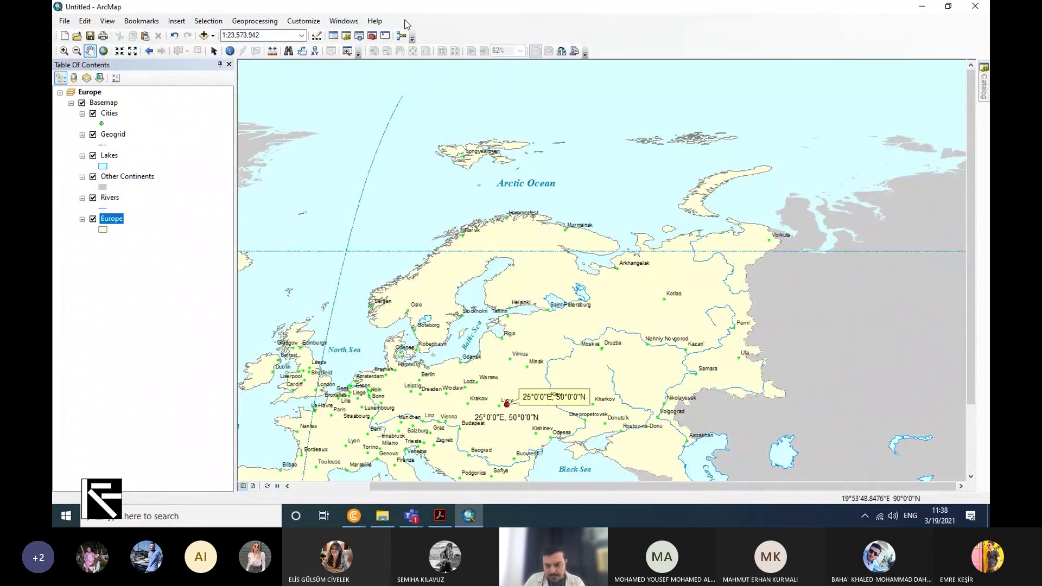
left_click(253, 486)
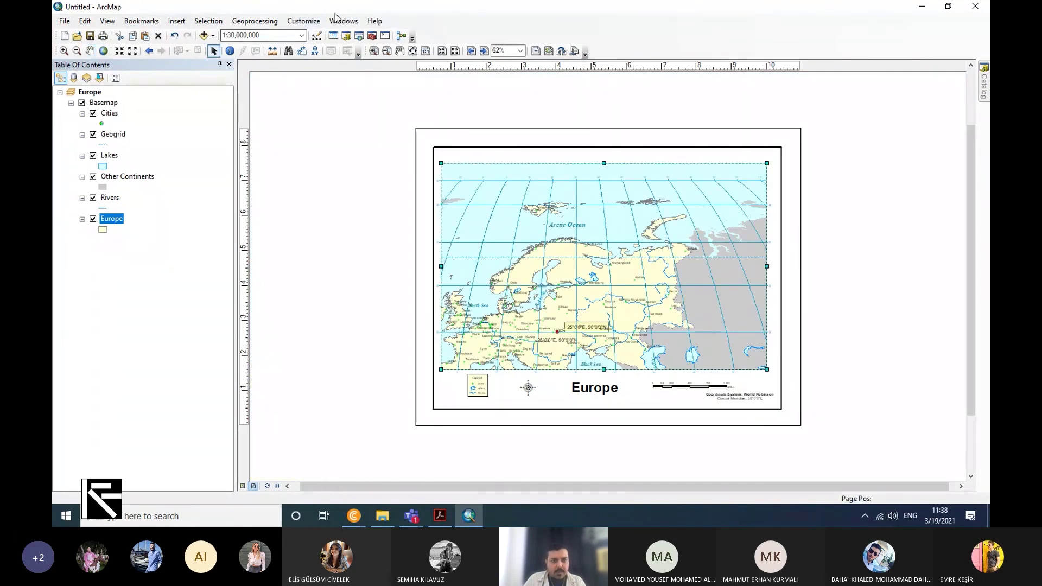
left_click(336, 20)
mouse_move(303, 20)
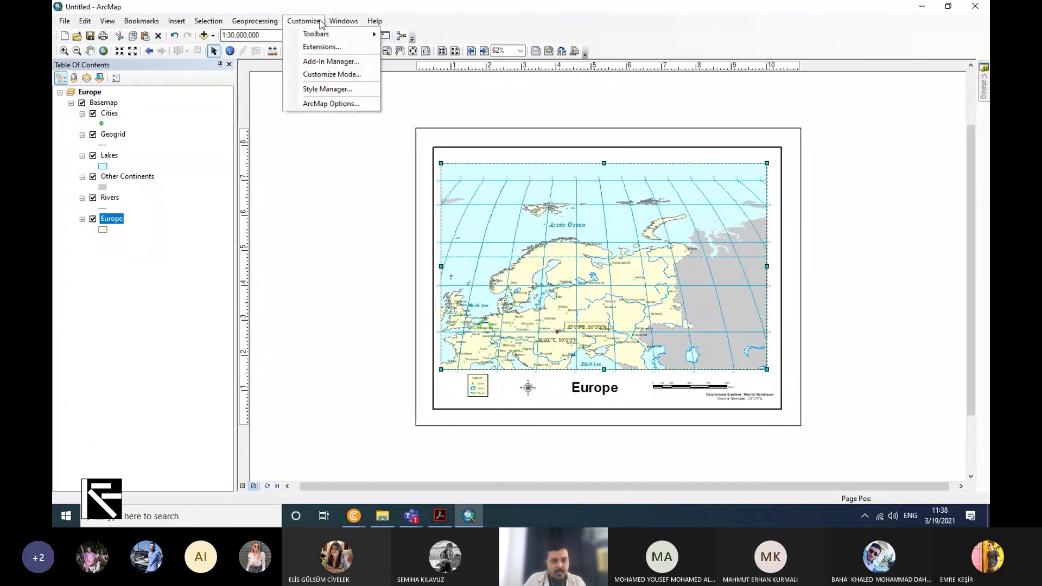
left_click(335, 105)
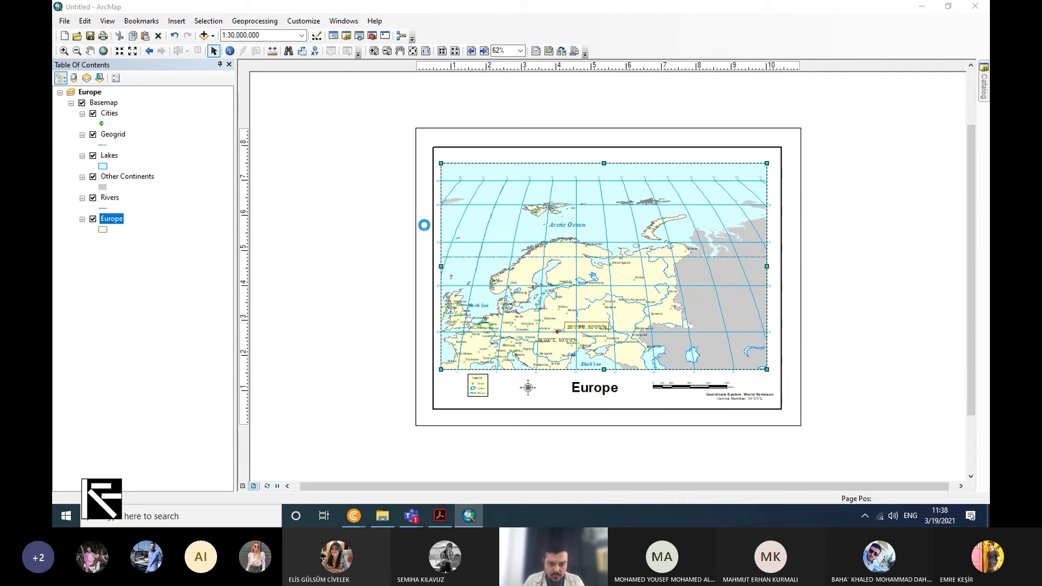
mouse_move(413, 516)
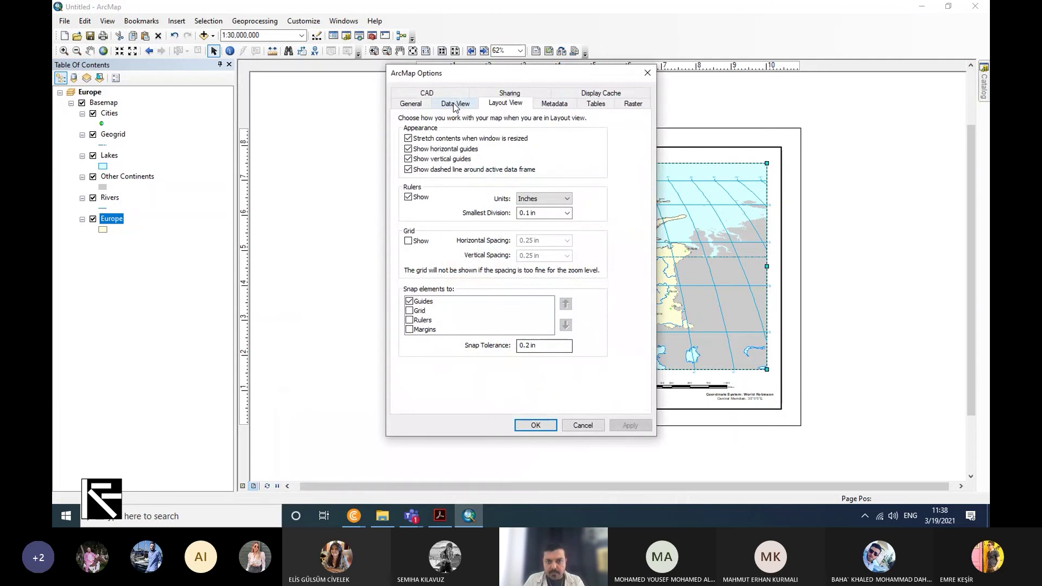
Review the General and Data View options, including the units available for the status bar coordinate display
left_click(407, 104)
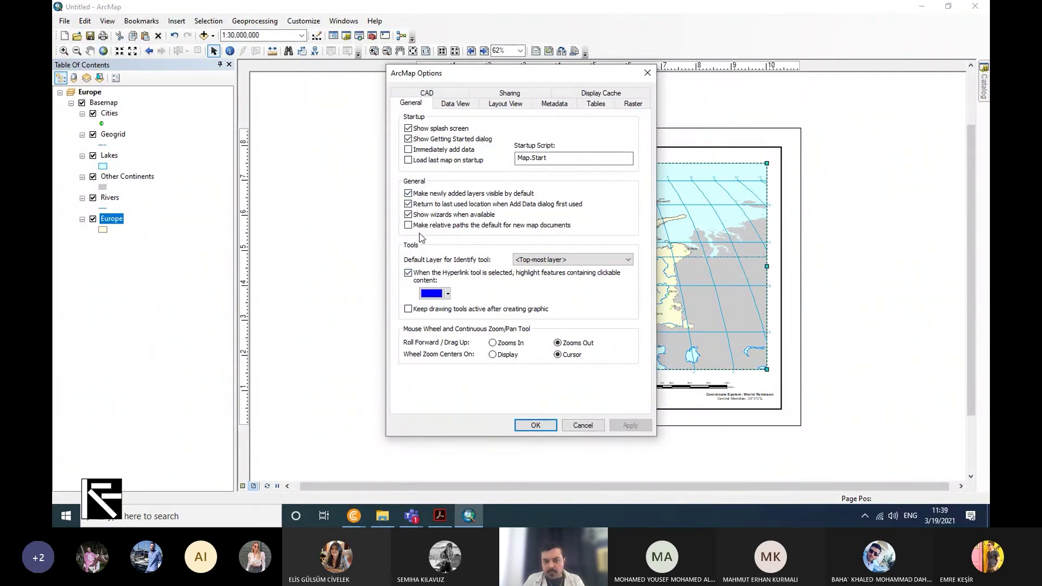
left_click(455, 103)
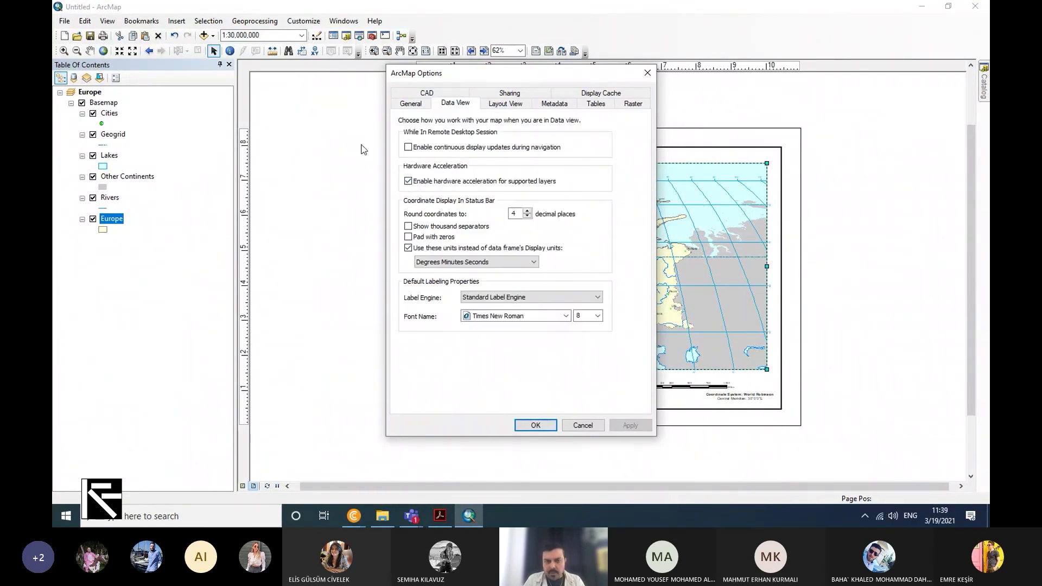
left_click(519, 261)
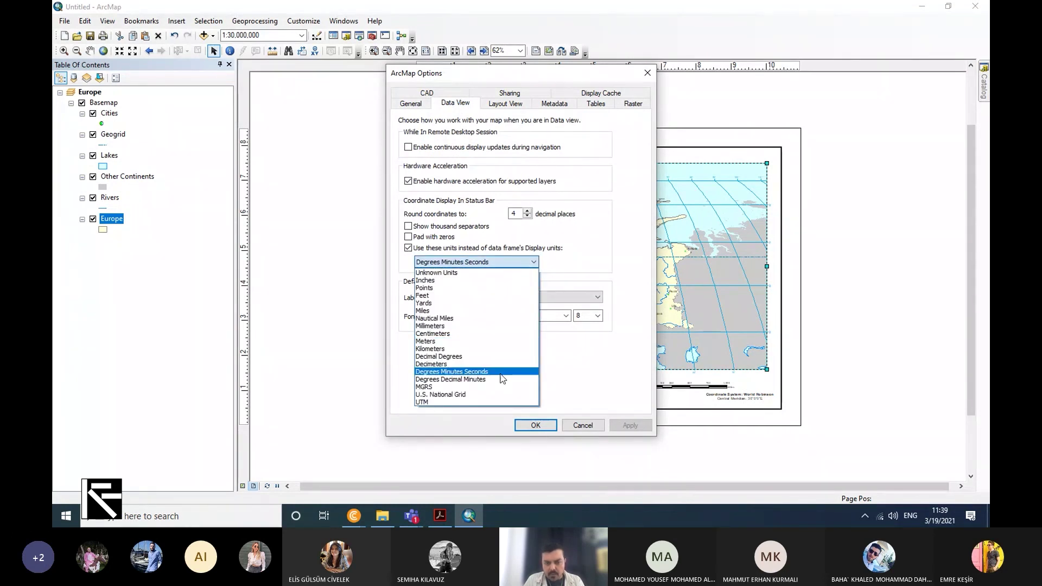
left_click(599, 255)
Set the layout view ruler units to Centimeters with a smallest division of 1/10 cm
left_click(506, 105)
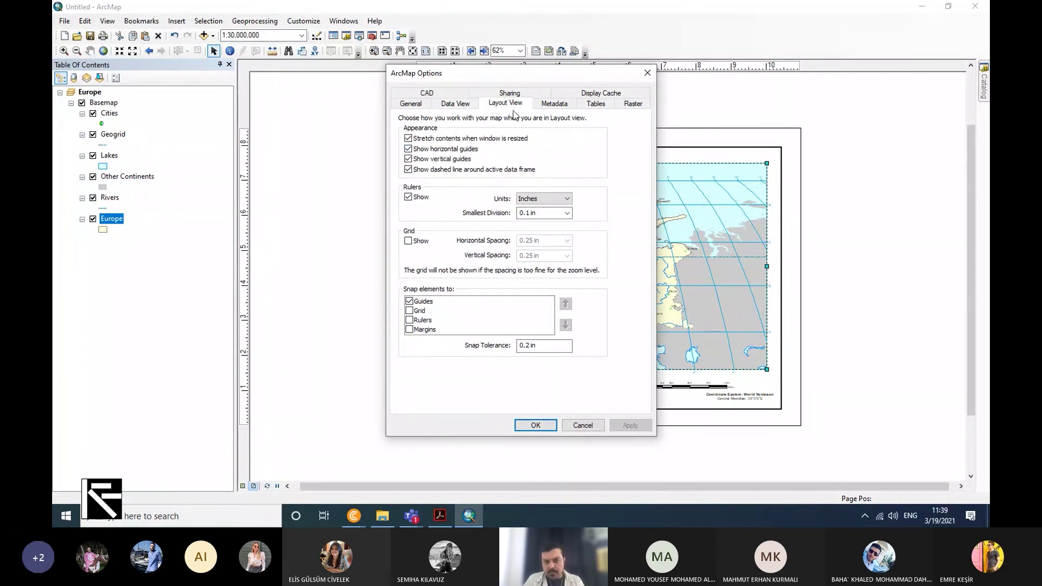
left_click(558, 200)
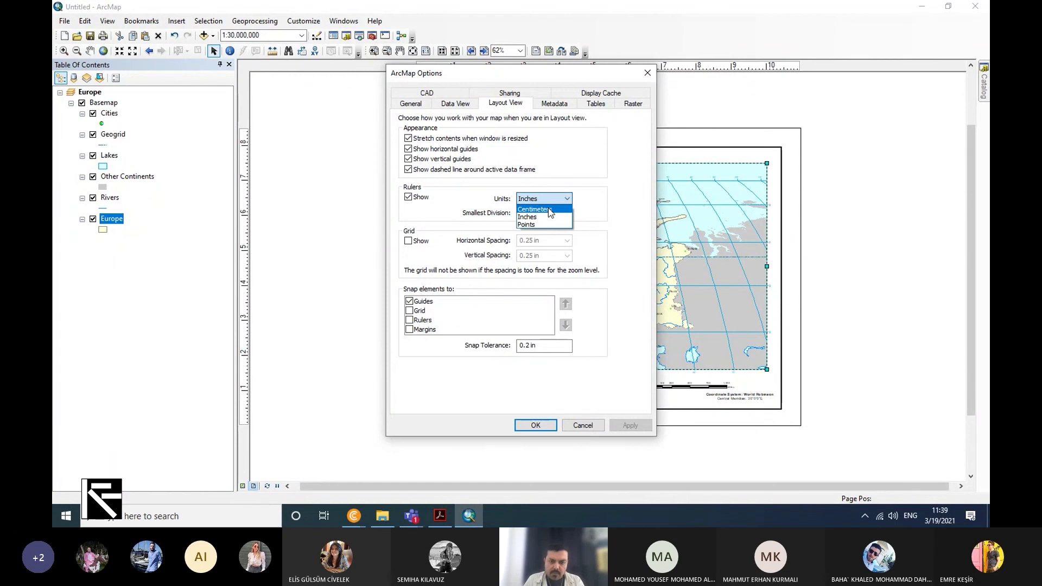
left_click(550, 210)
left_click(568, 213)
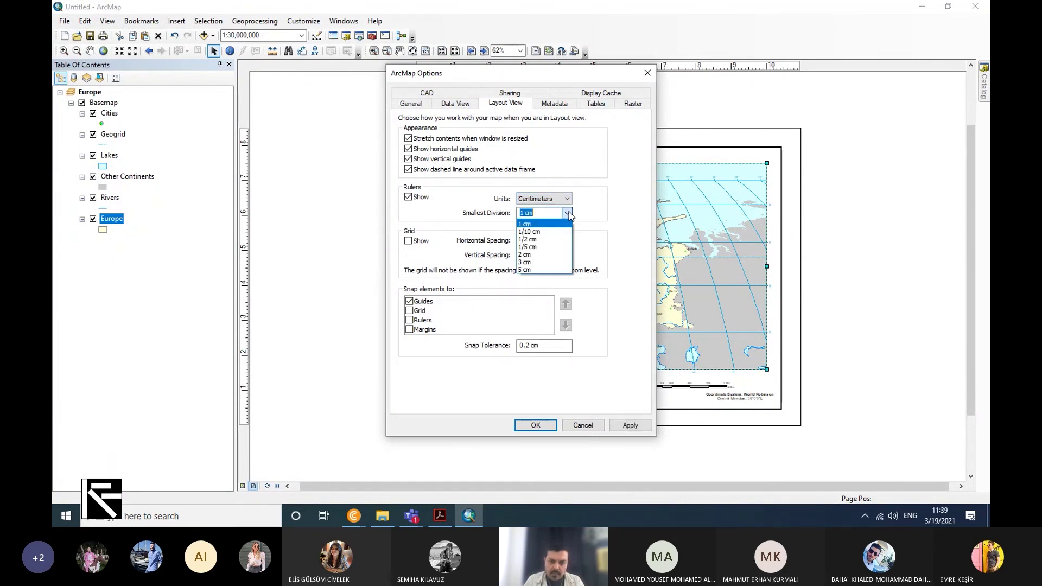
left_click(540, 232)
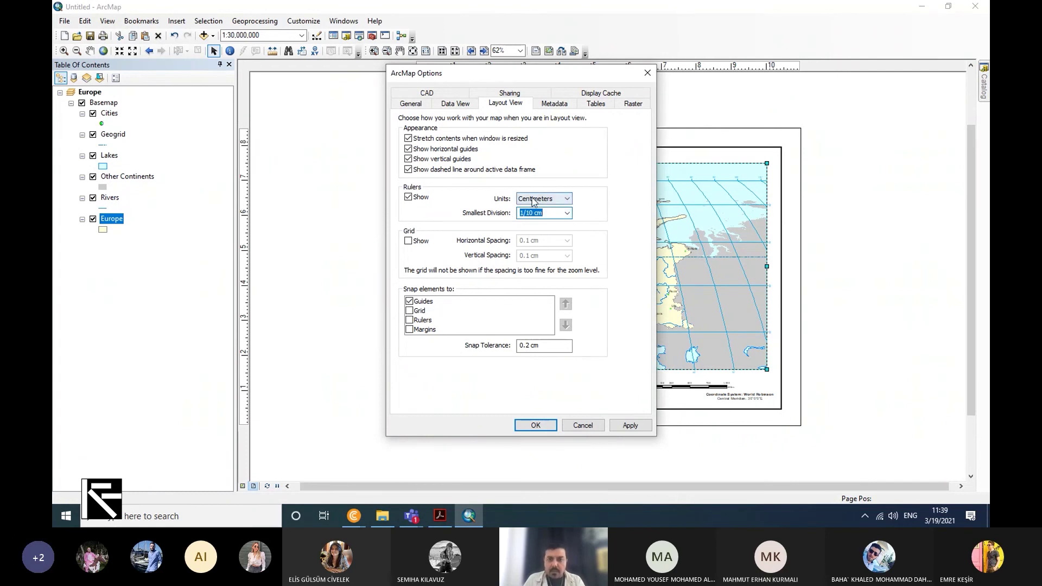
Review the Metadata, Tables, Raster and Display Cache options
left_click(562, 104)
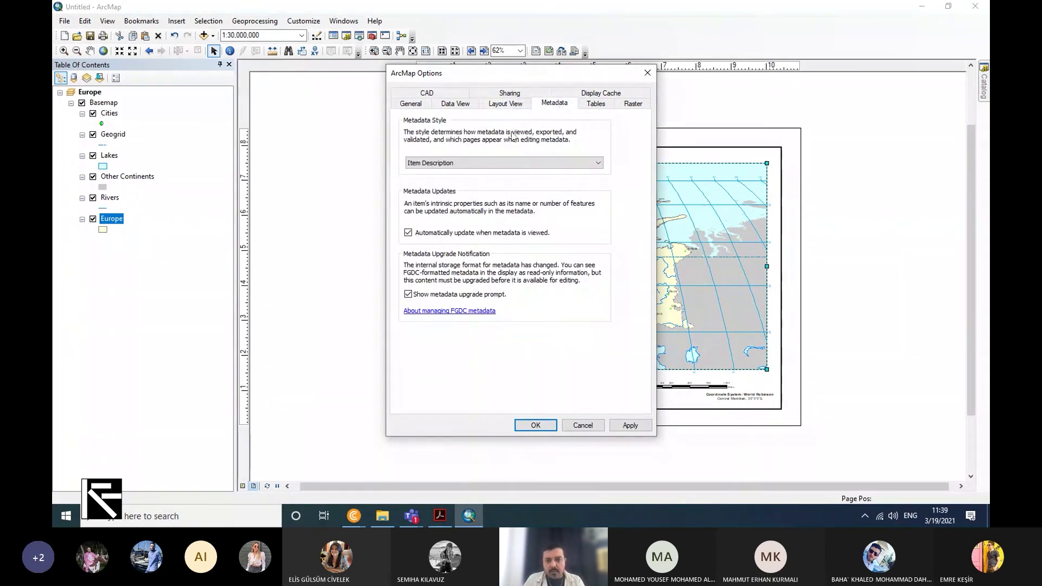
left_click(595, 104)
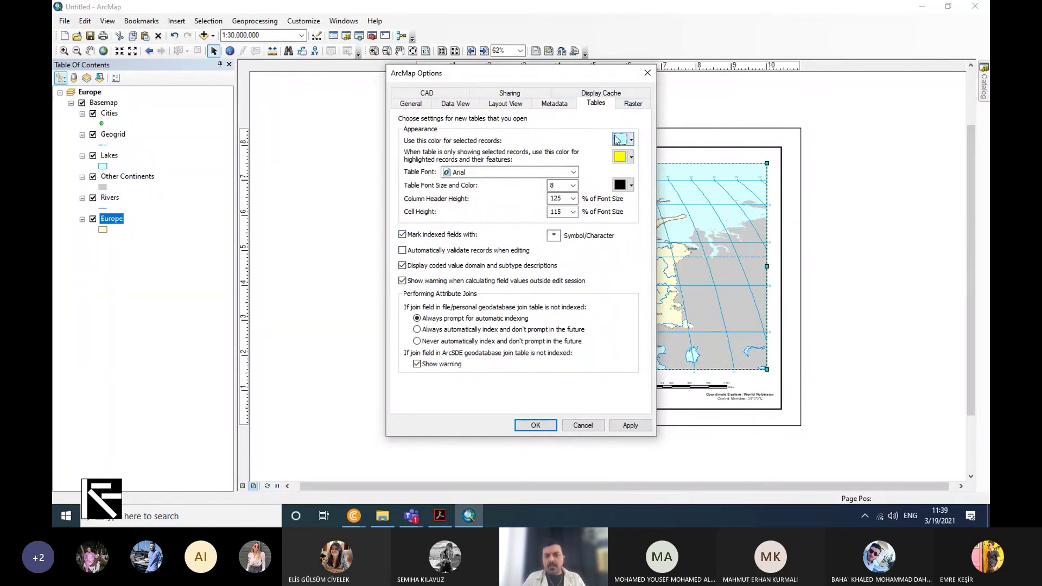
left_click(635, 105)
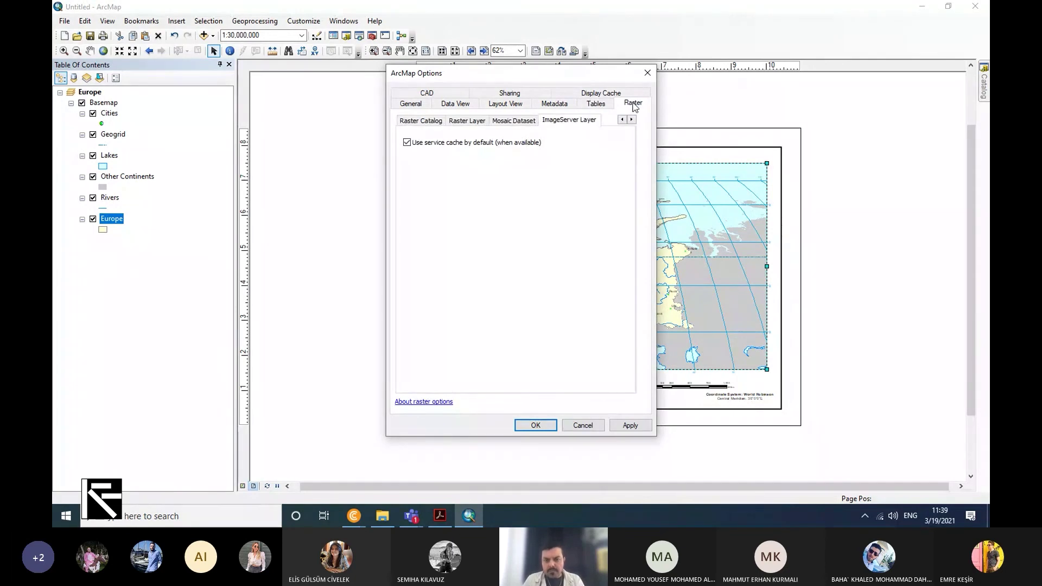
left_click(600, 93)
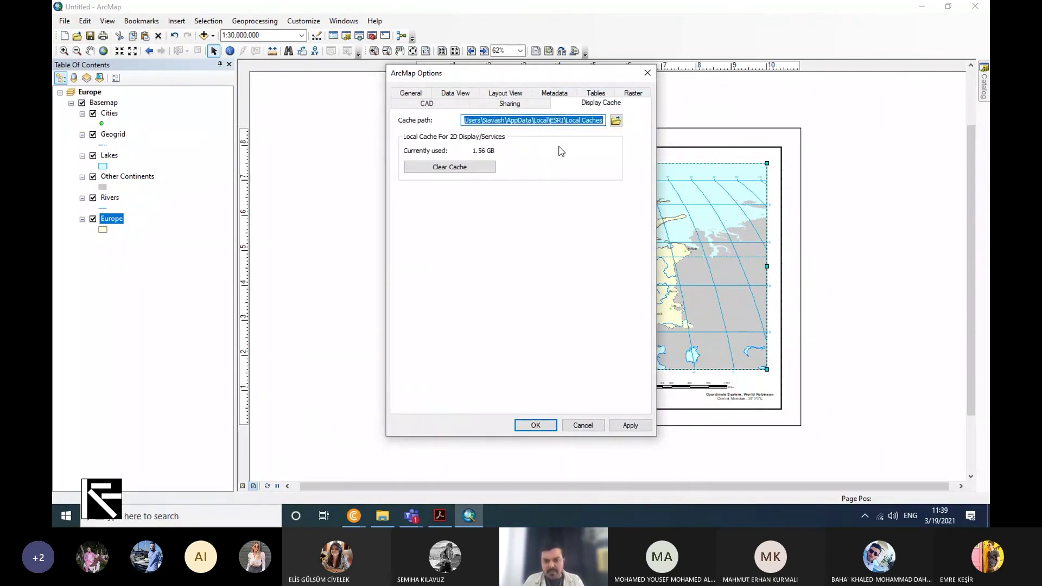
Review the Sharing, CAD, General and Layout View options, then close ArcMap Options
left_click(518, 108)
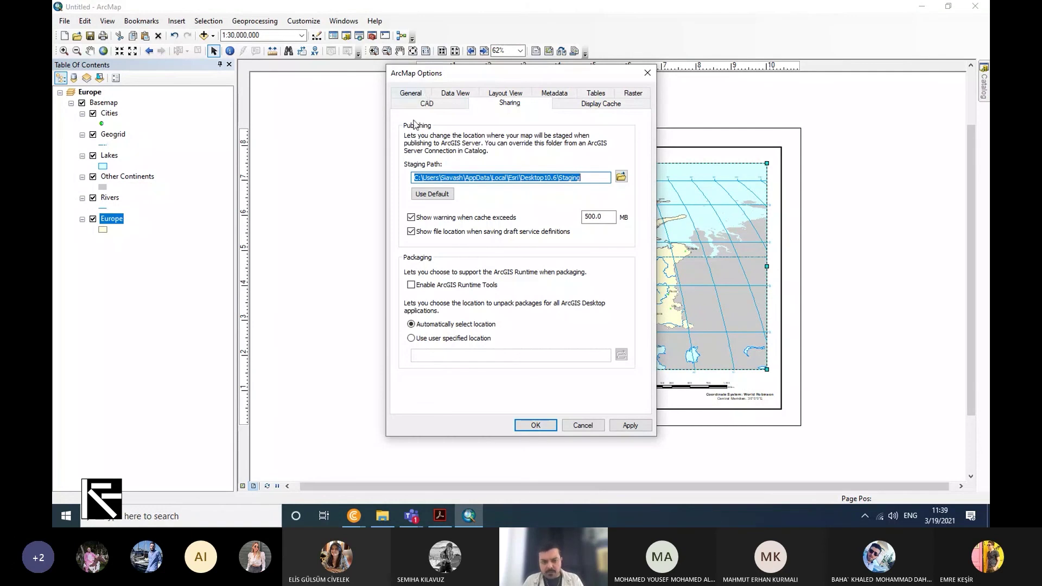
left_click(427, 109)
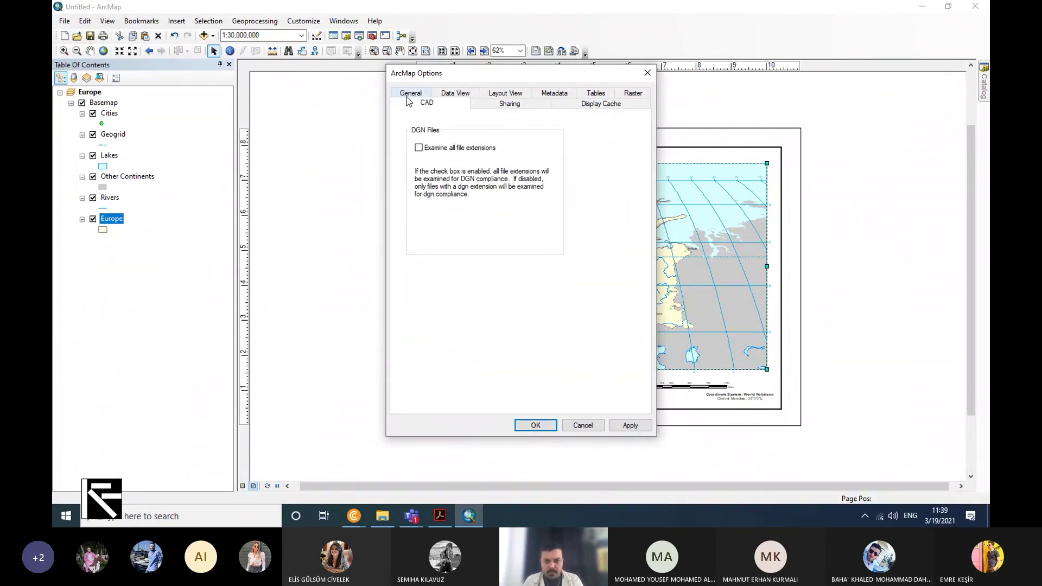
left_click(407, 96)
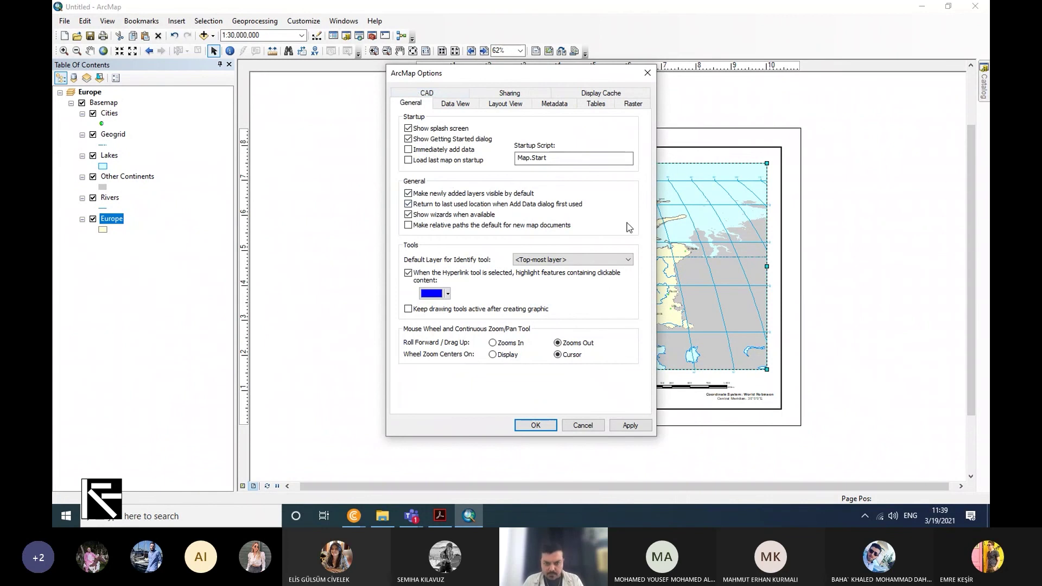
left_click(519, 106)
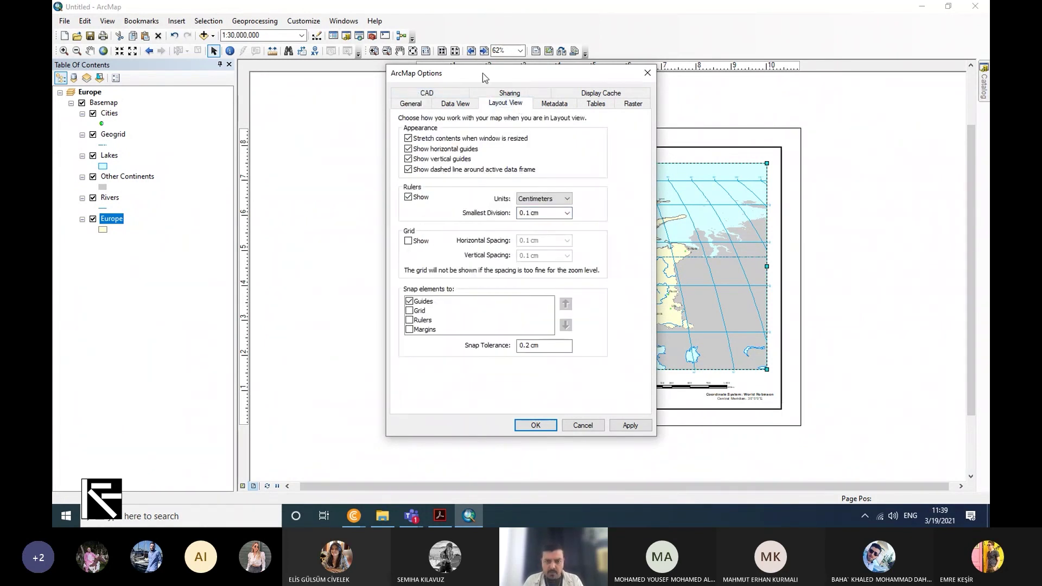
left_click(647, 74)
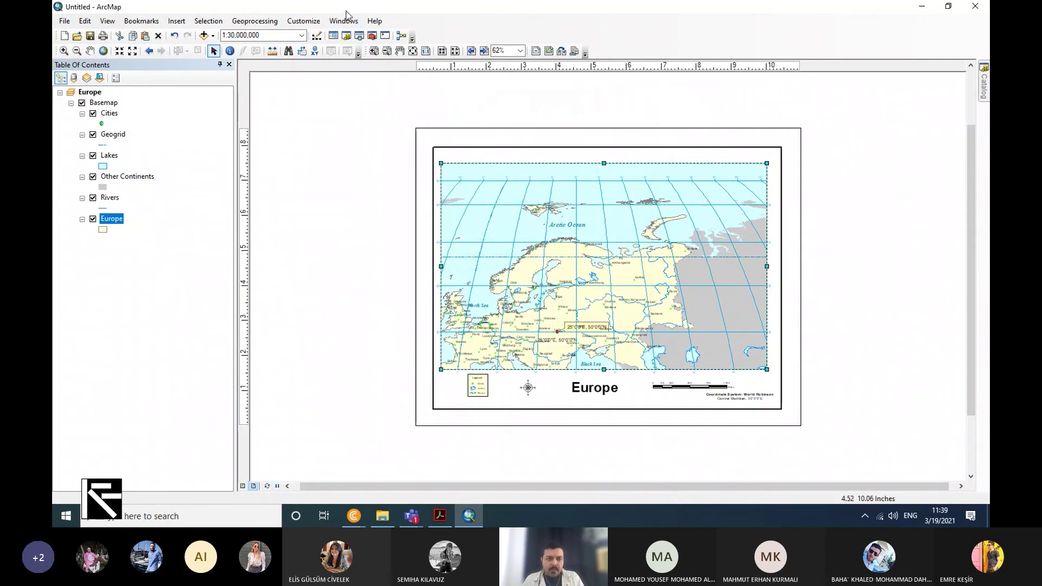
Look over the window, view and insert commands offered while in layout view
left_click(340, 23)
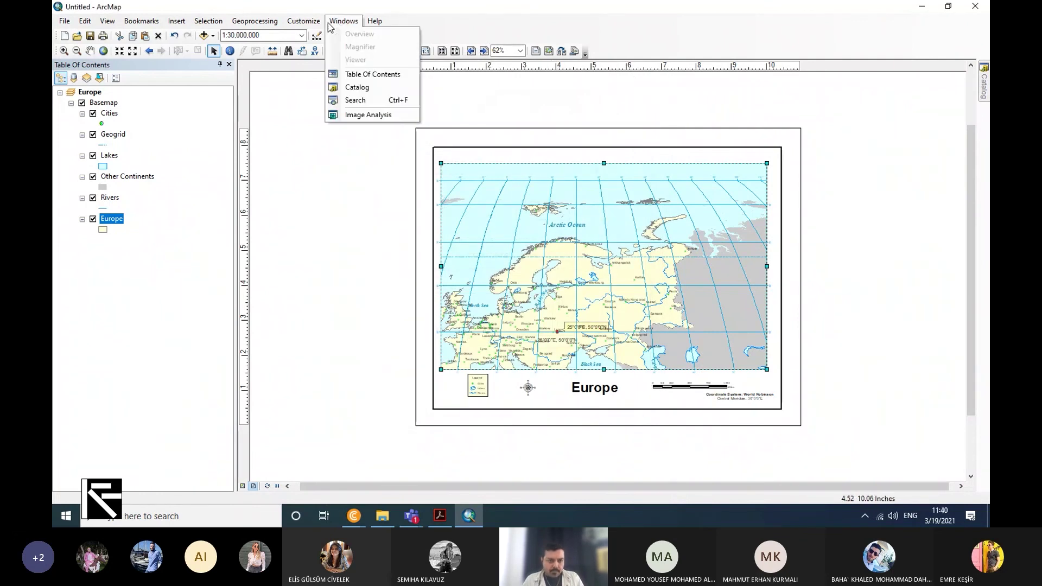
left_click(332, 23)
left_click(107, 22)
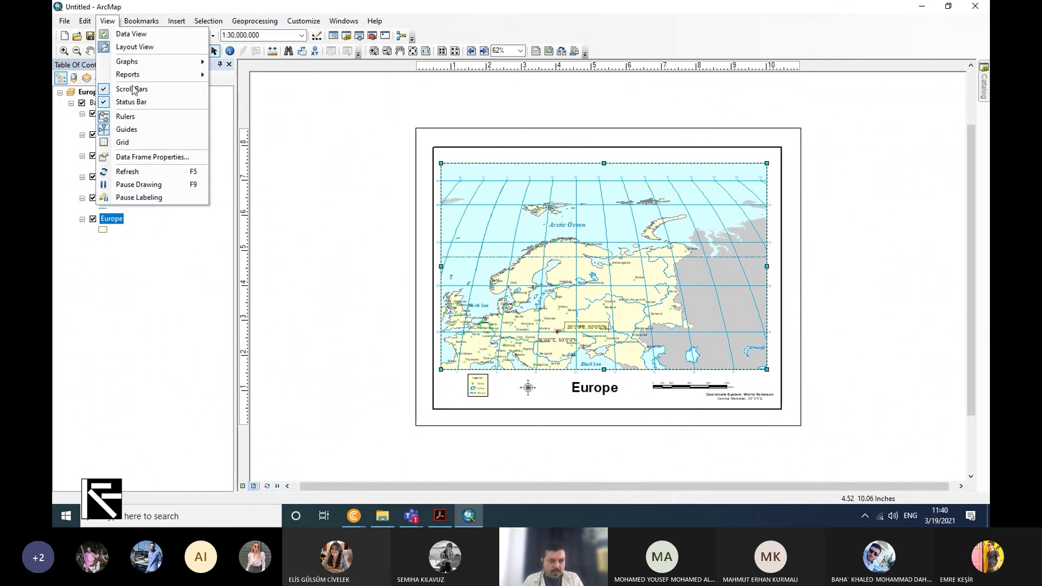
left_click(141, 21)
left_click(177, 21)
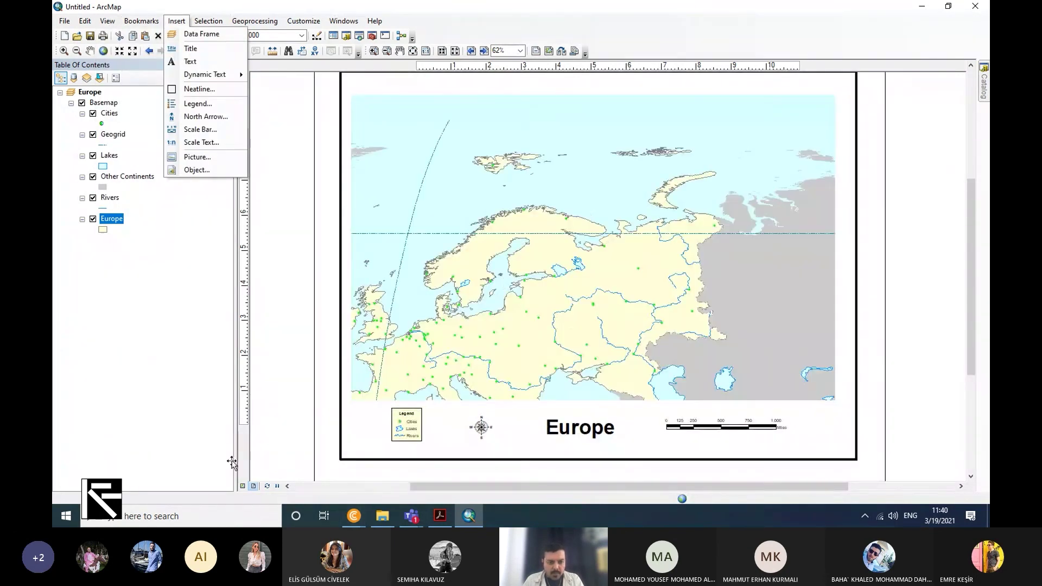
Switch the Europe map to data view and check which insert commands are available there
left_click(243, 486)
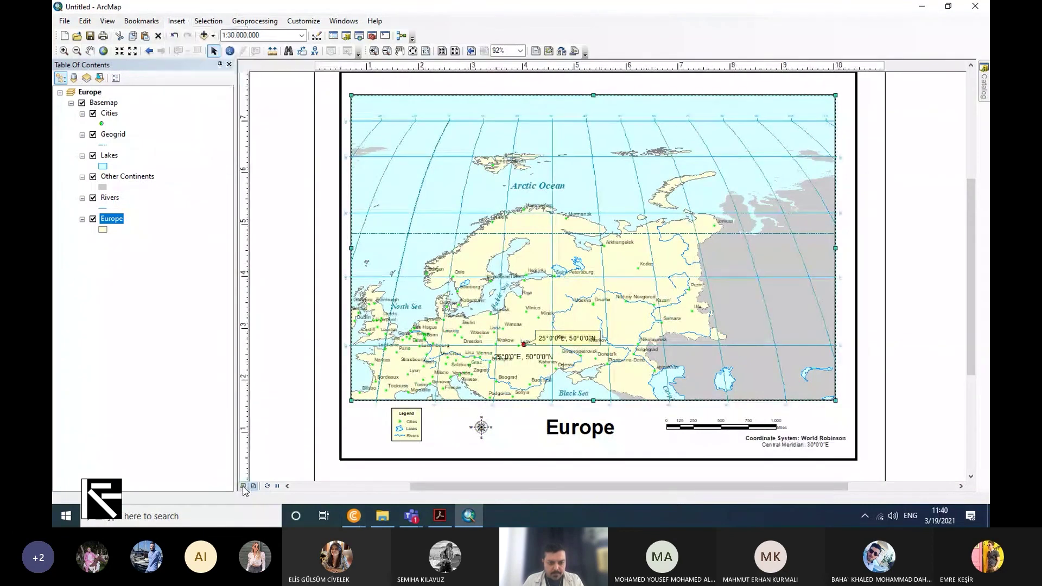
scroll(422, 409, "up", 4)
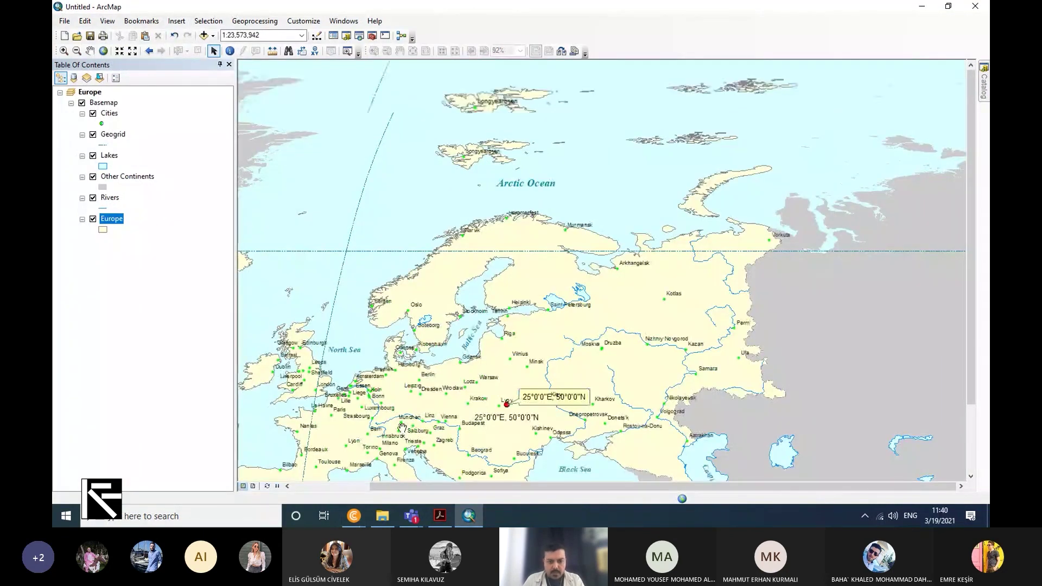
scroll(422, 410, "up", 2)
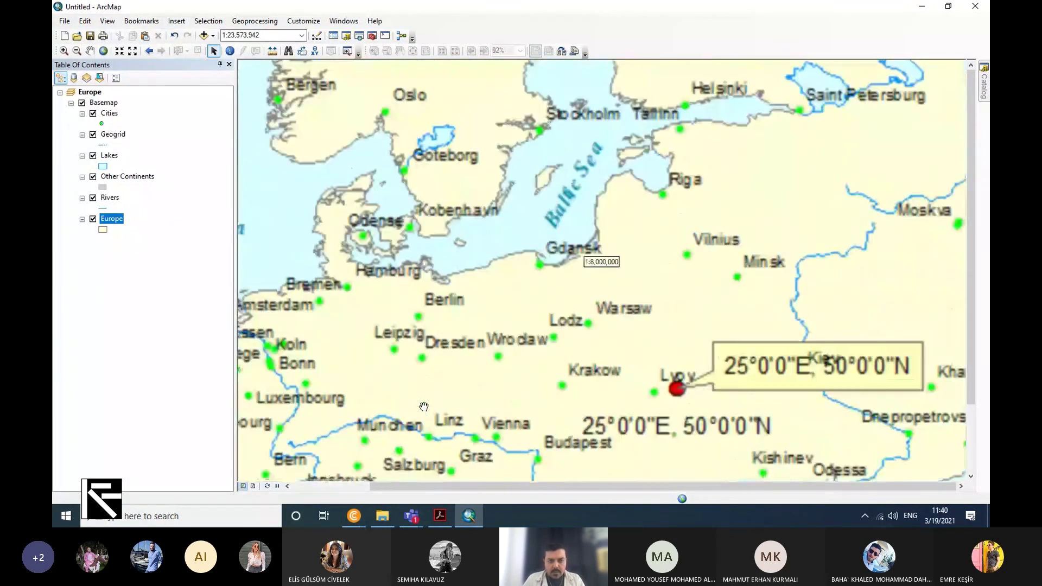
left_click(210, 22)
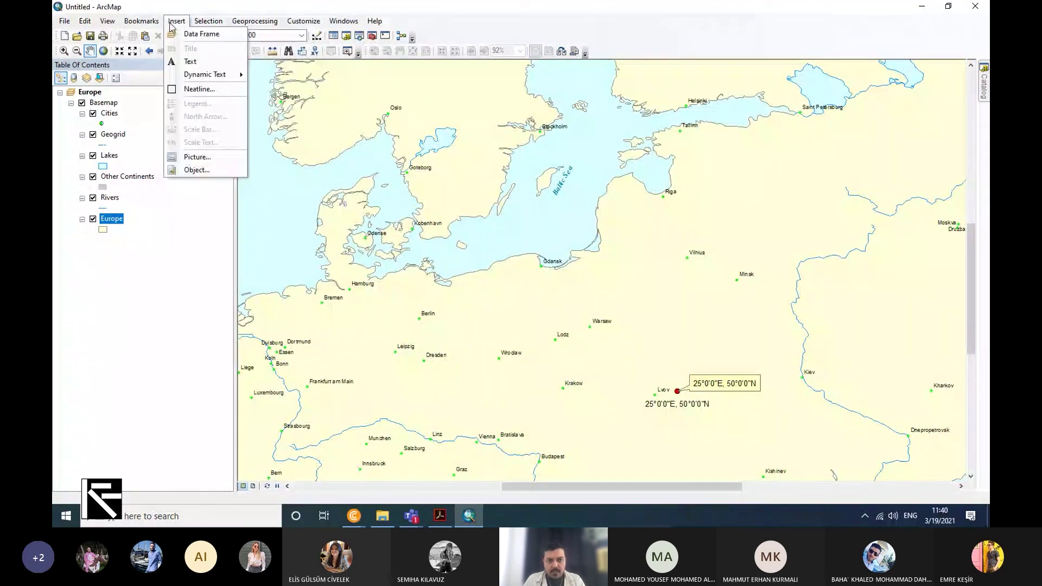
mouse_move(129, 21)
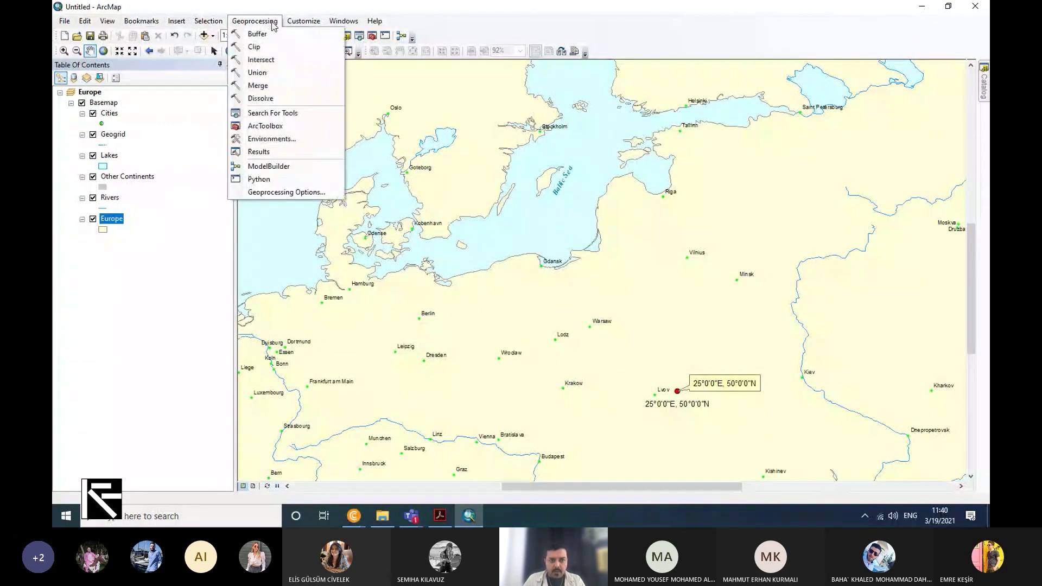
Review the list of available toolbars and the geoprocessing commands such as Buffer, Clip and Dissolve
mouse_move(305, 21)
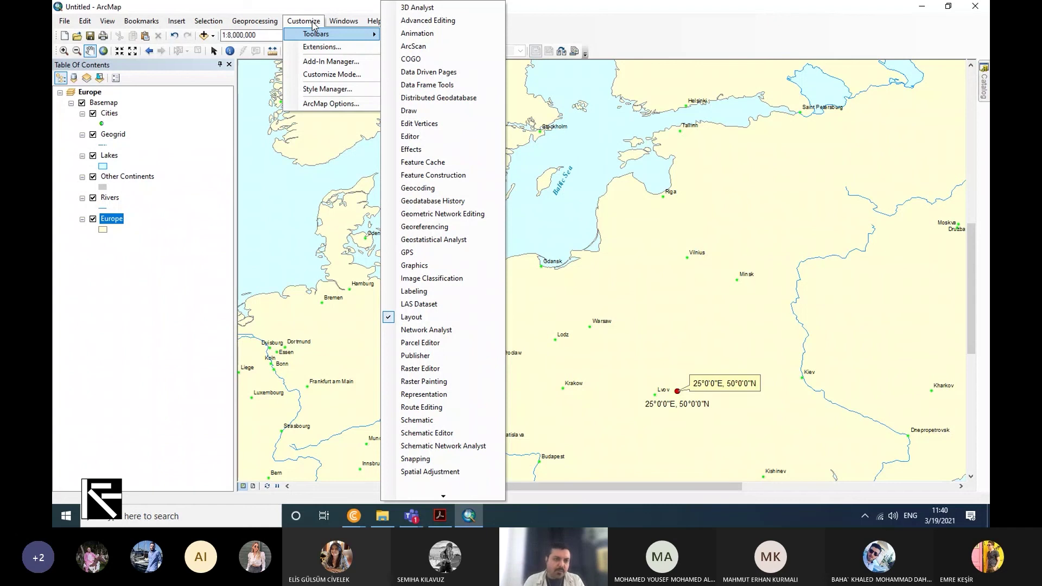
left_click(312, 22)
left_click(237, 21)
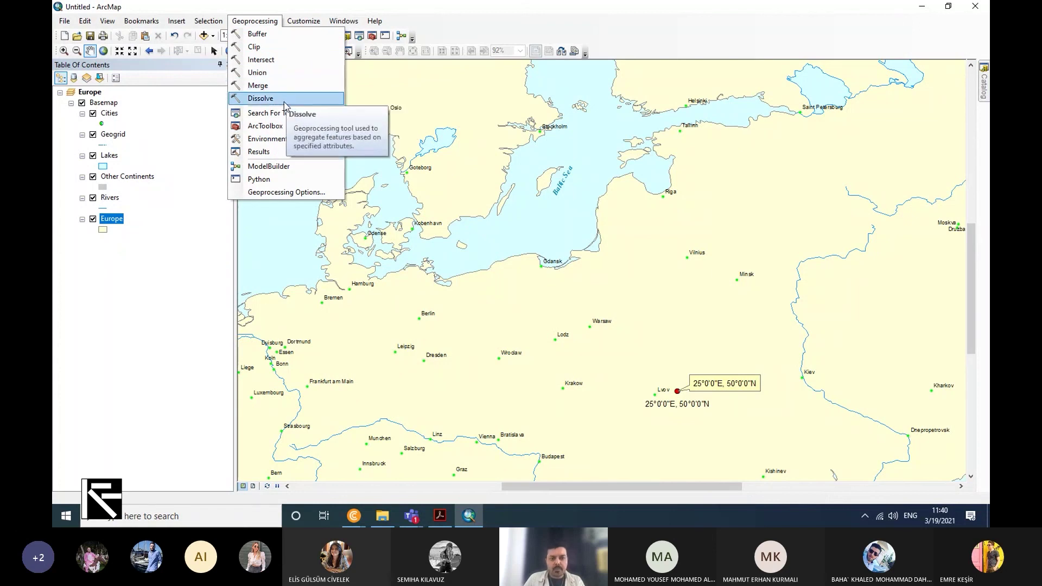
left_click(254, 21)
Show ArcToolbox and look through the toolsets inside Data Management Tools
left_click(372, 35)
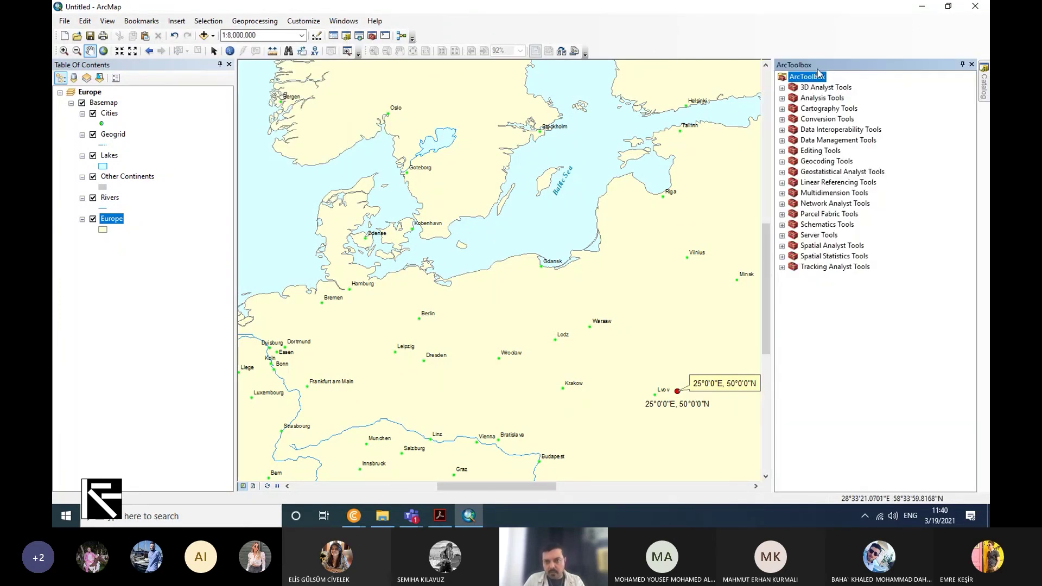
left_click(782, 140)
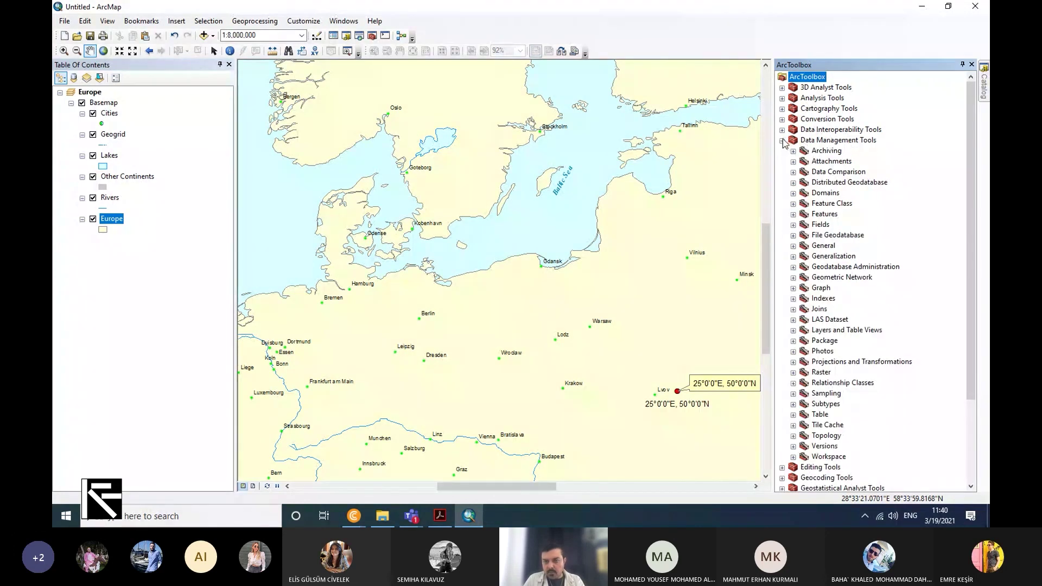
left_click(782, 141)
Review the selection commands and the list of saved spatial bookmarks
left_click(315, 24)
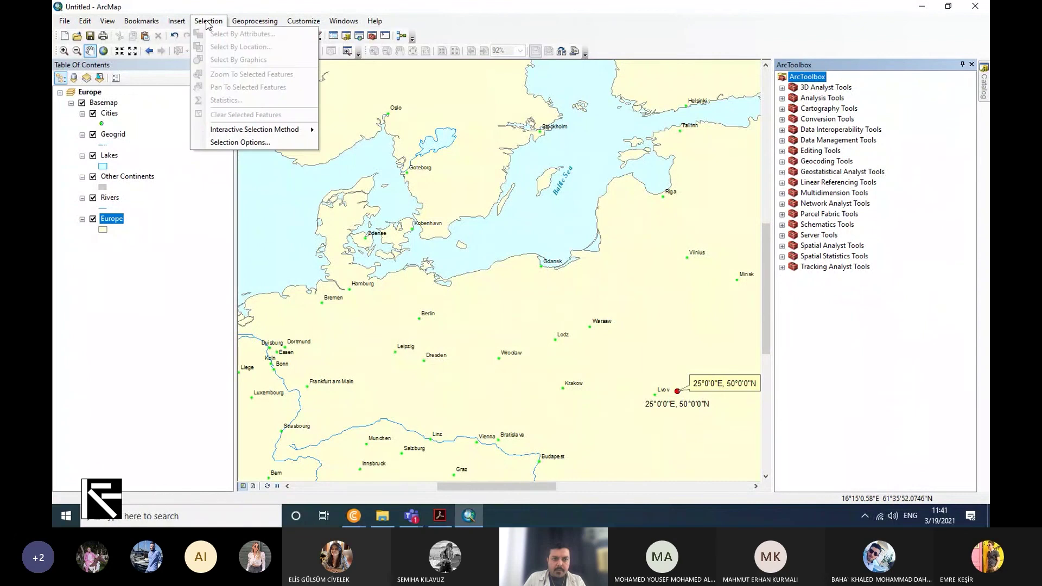
mouse_move(171, 26)
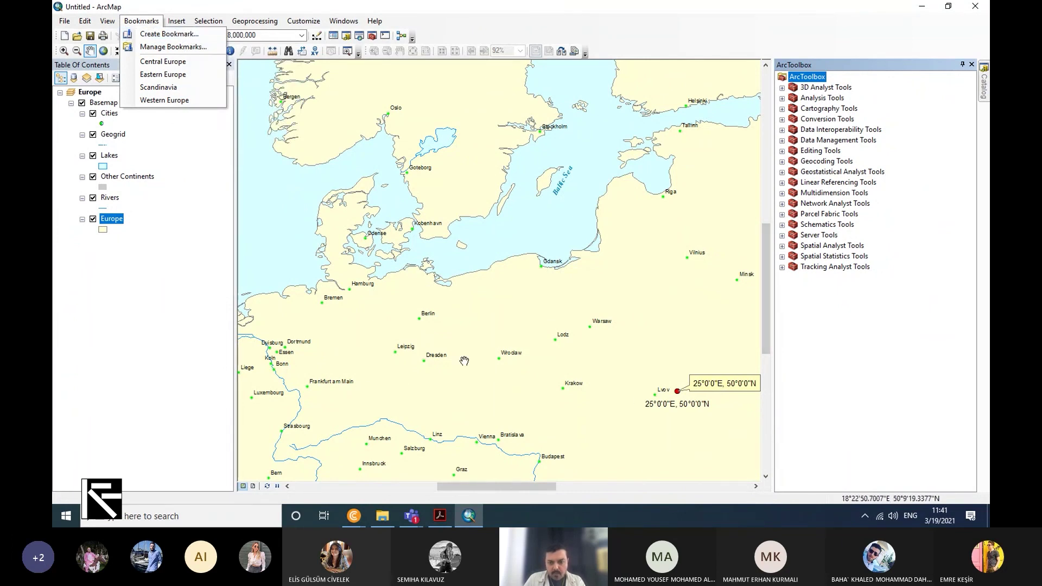
left_click(645, 405)
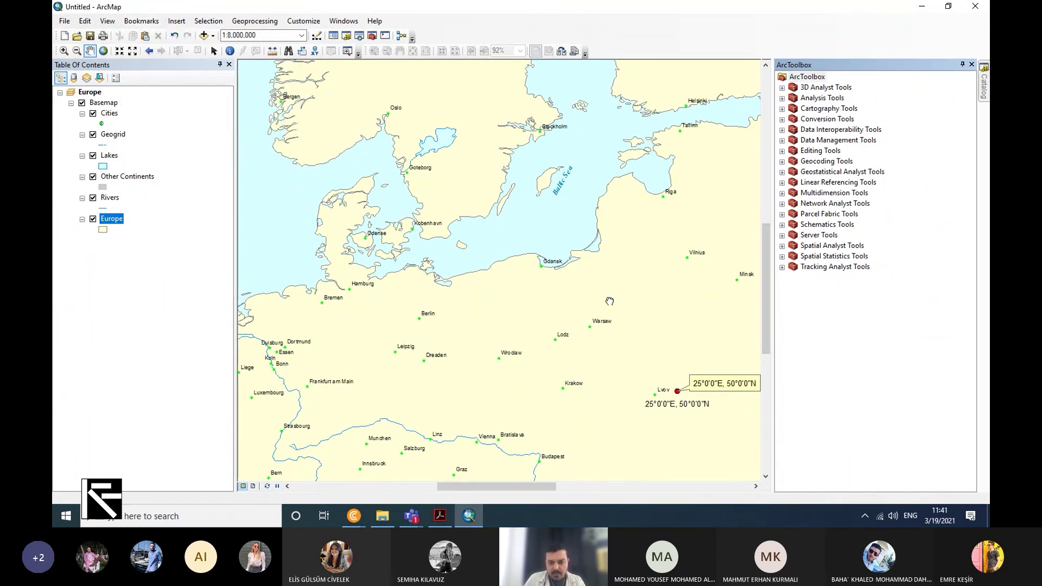
Create a spatial bookmark named Minsk for the area around that city at a scale of 1:1,000,000
left_click_drag(727, 265, 611, 277)
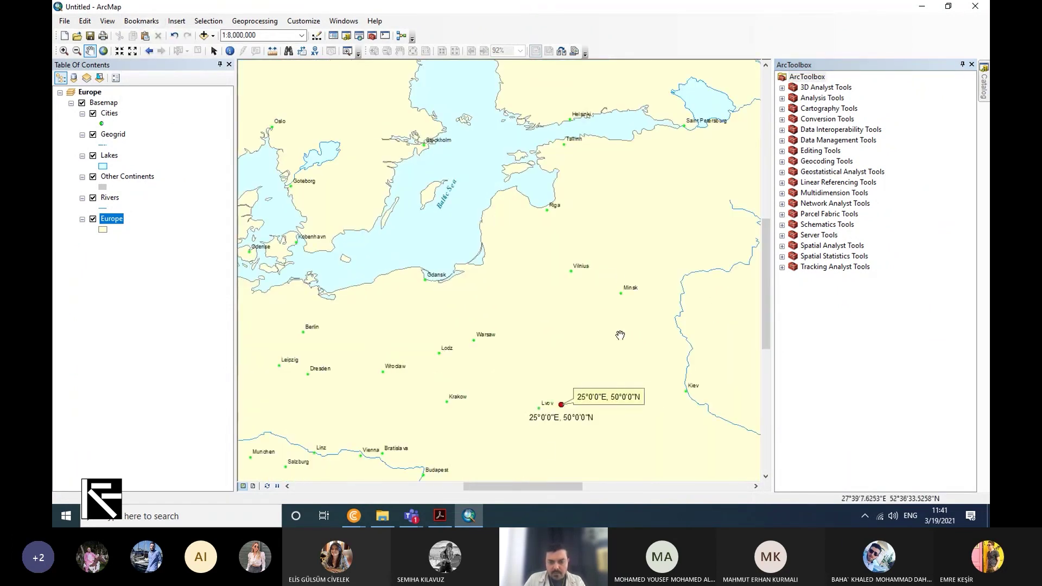
scroll(632, 300, "up", 1)
scroll(632, 300, "up", 5)
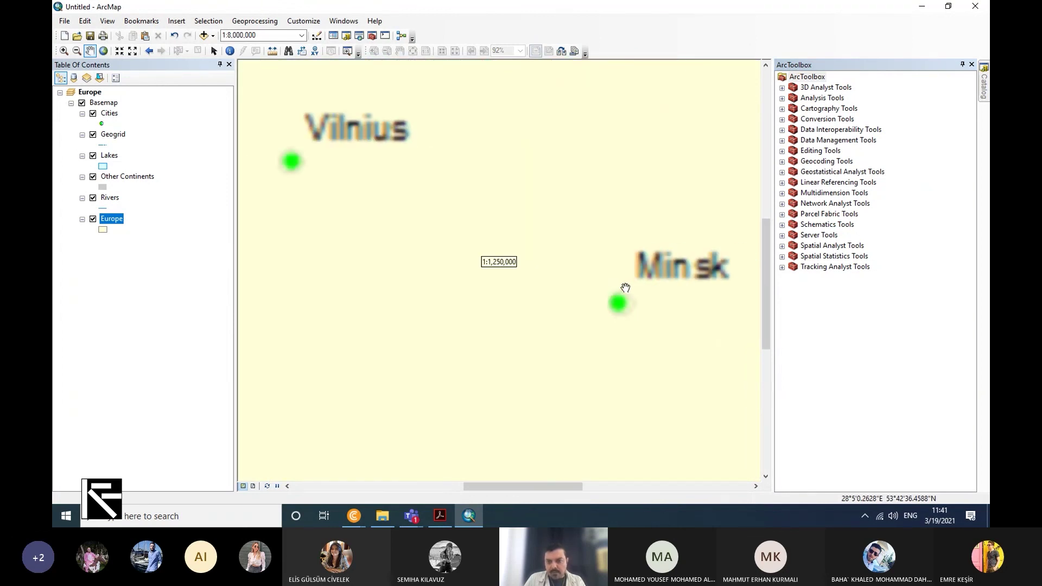
scroll(623, 287, "up", 1)
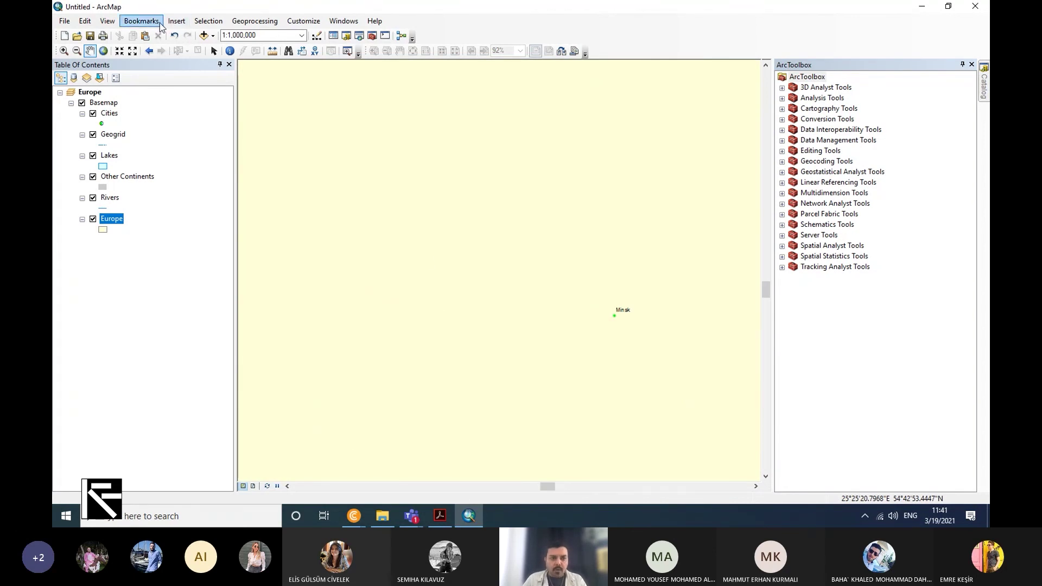
left_click(142, 20)
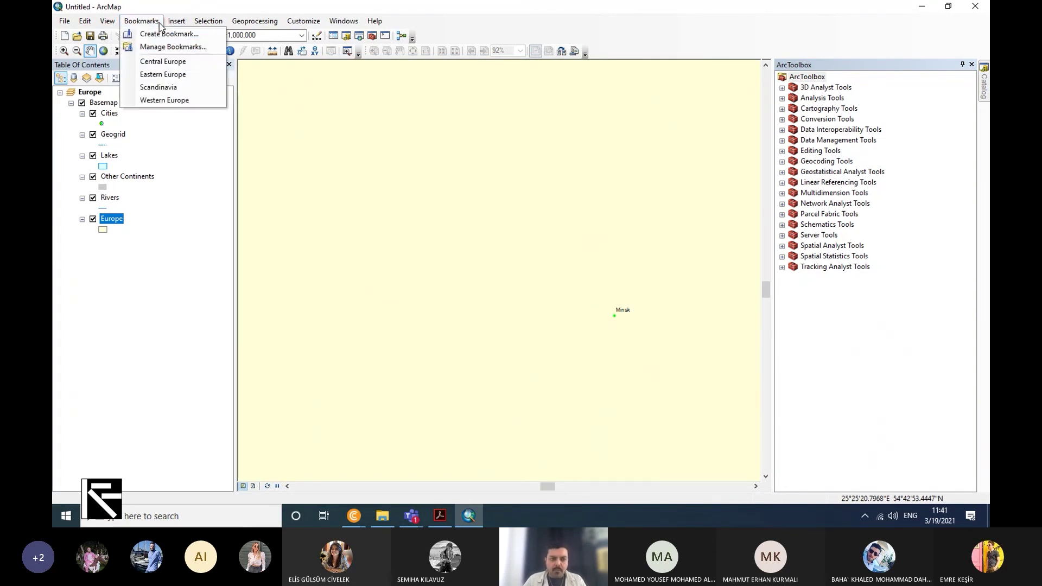
left_click(163, 33)
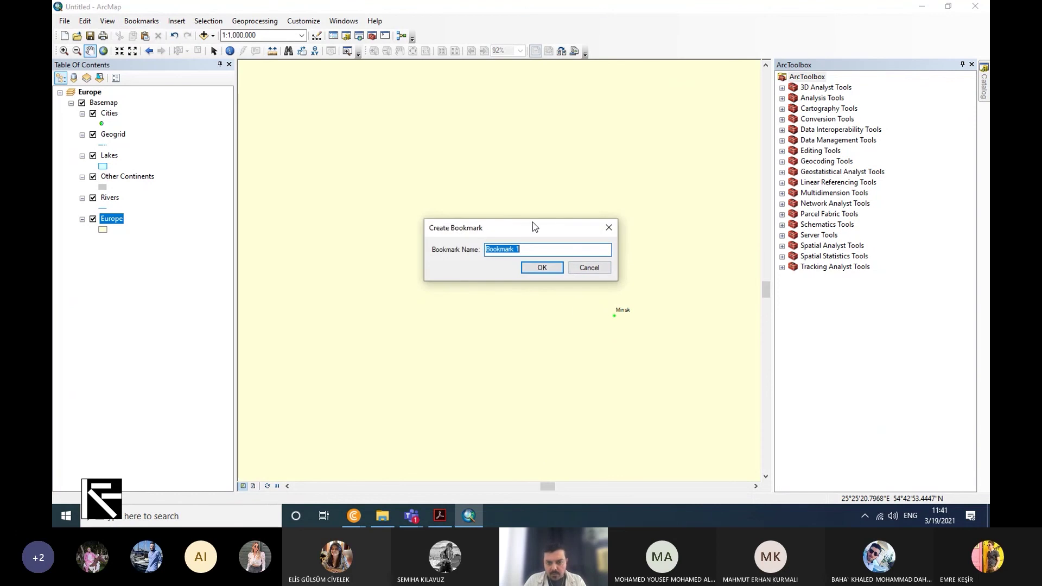
left_click_drag(532, 224, 503, 321)
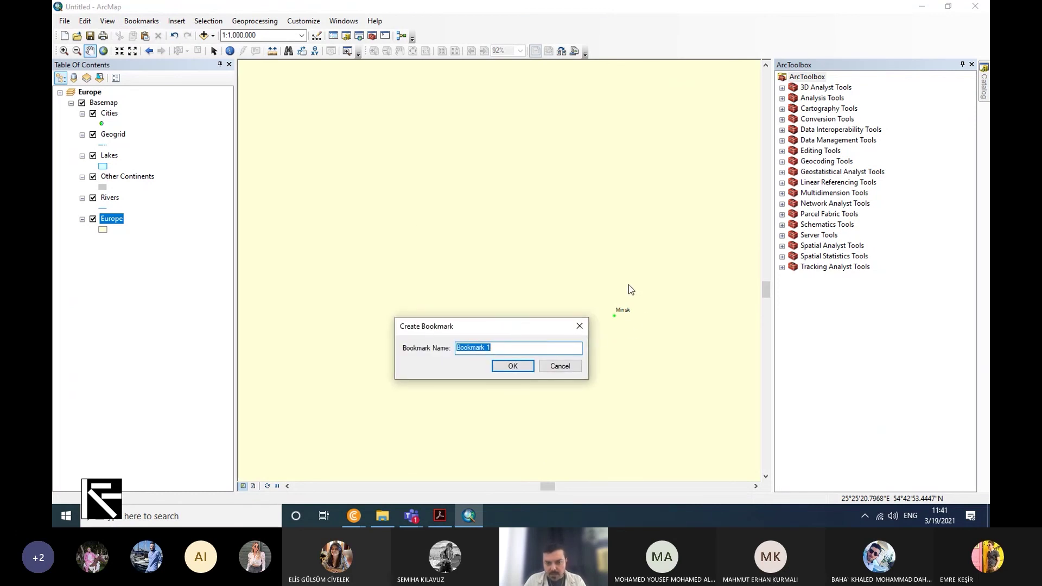
type("Minsk")
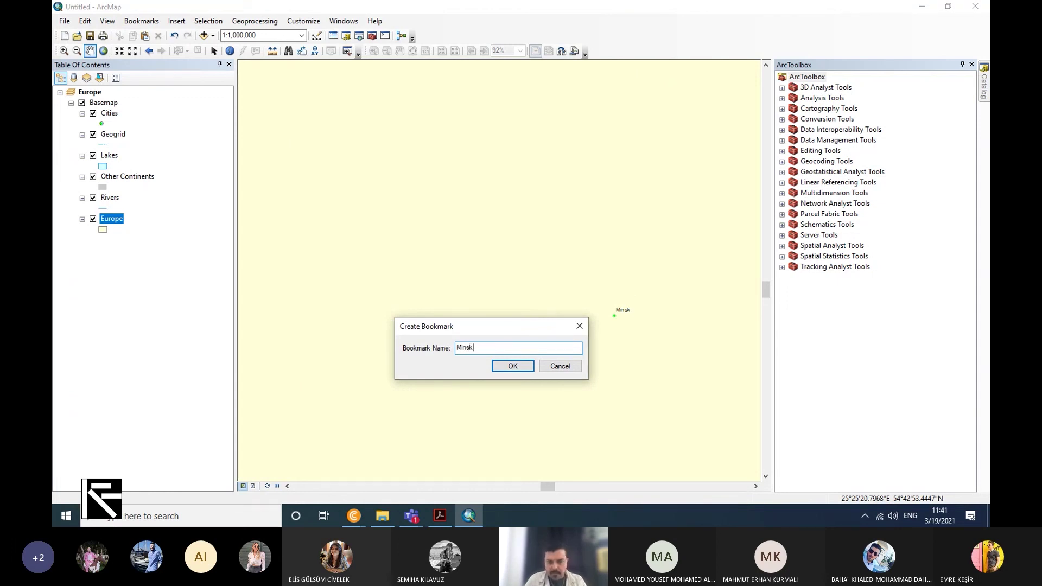
left_click(524, 371)
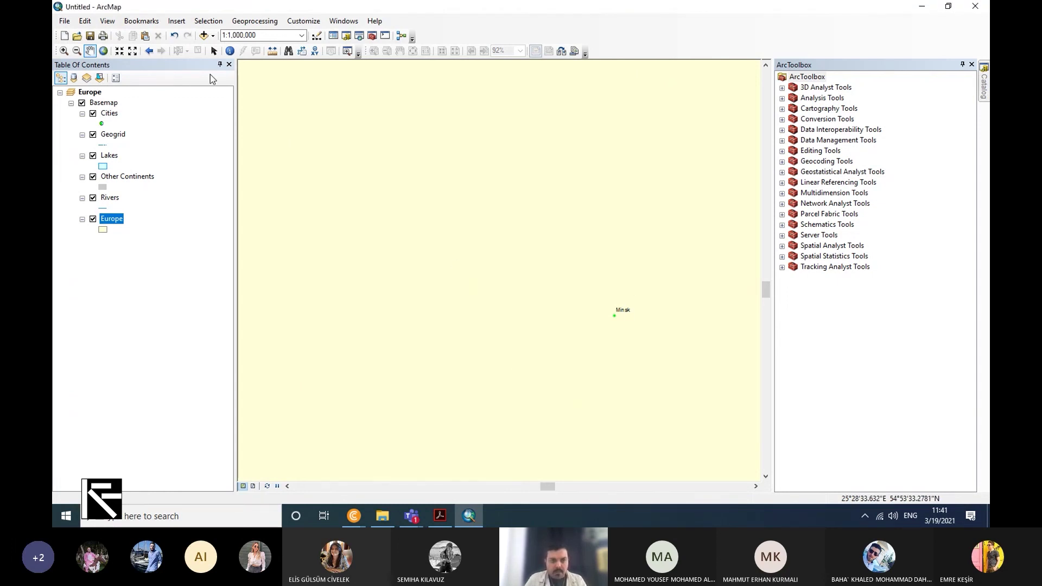
Create a spatial bookmark named Essen for the area around that city at a scale of 1:1,500,000
left_click(106, 55)
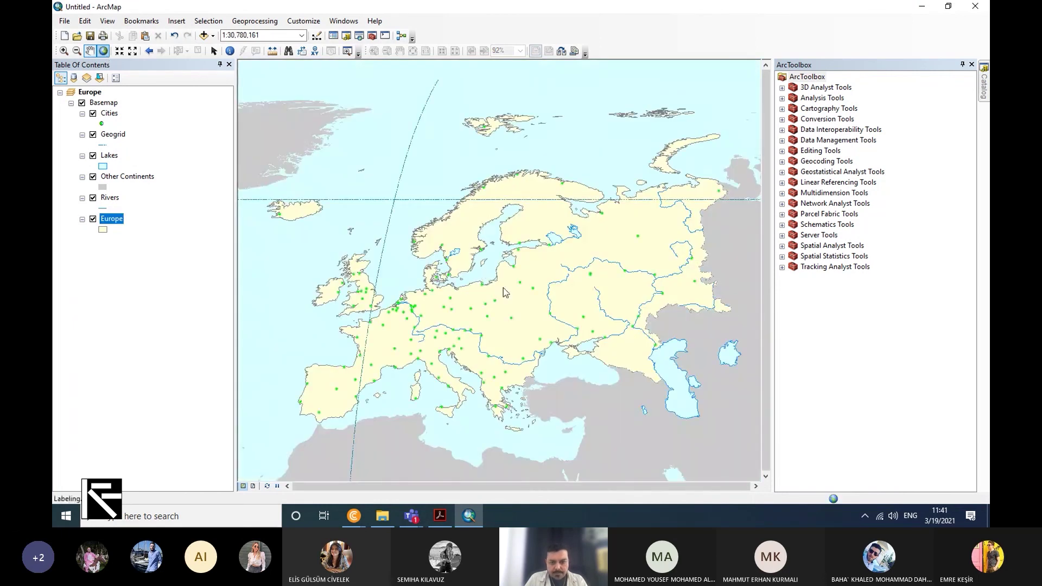
scroll(428, 300, "up", 1)
scroll(427, 300, "down", 5)
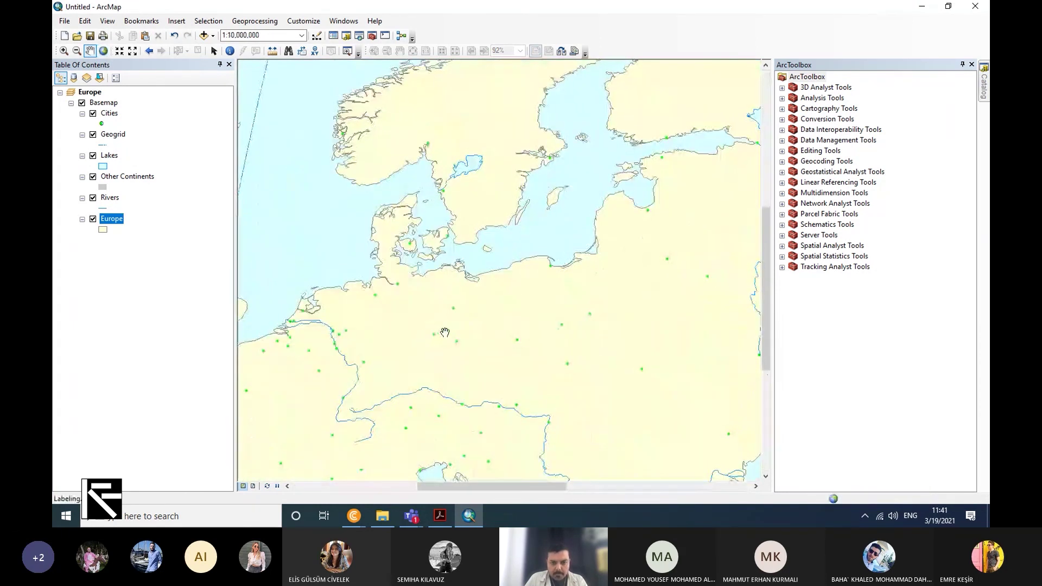
scroll(445, 332, "down", 1)
scroll(302, 337, "down", 3)
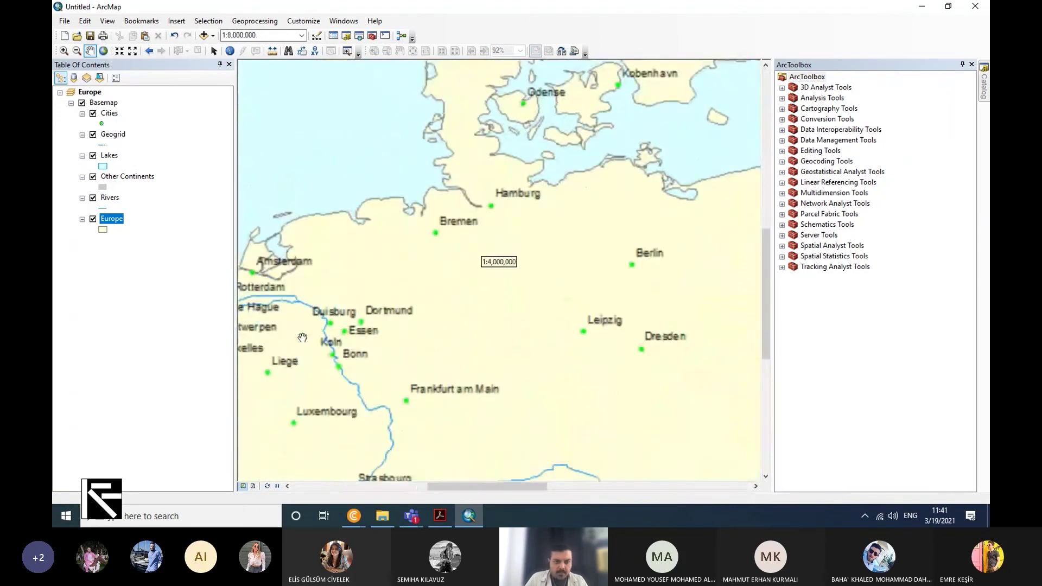
scroll(309, 325, "down", 3)
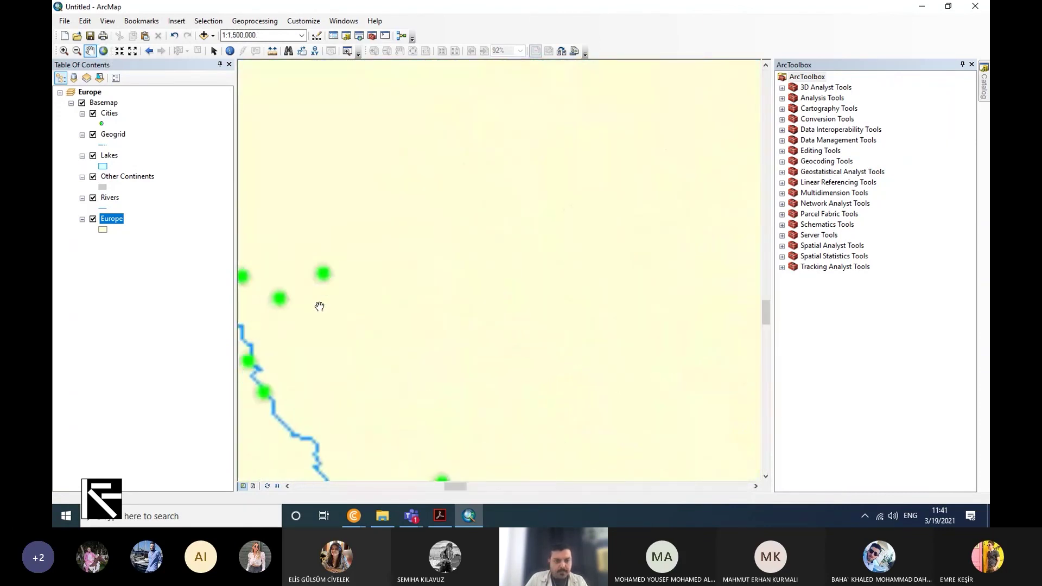
left_click_drag(339, 304, 375, 301)
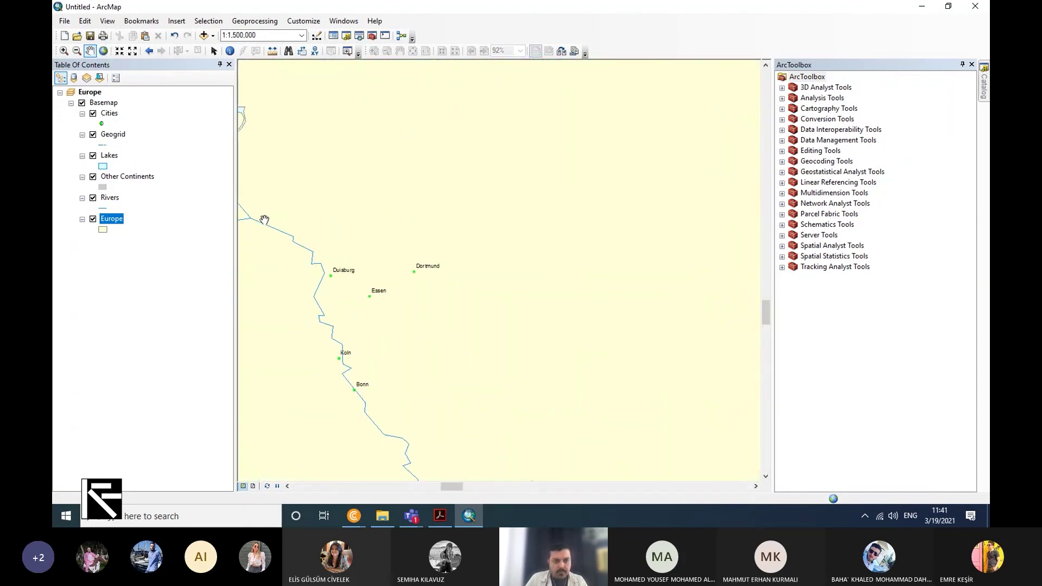
left_click(141, 21)
left_click(178, 37)
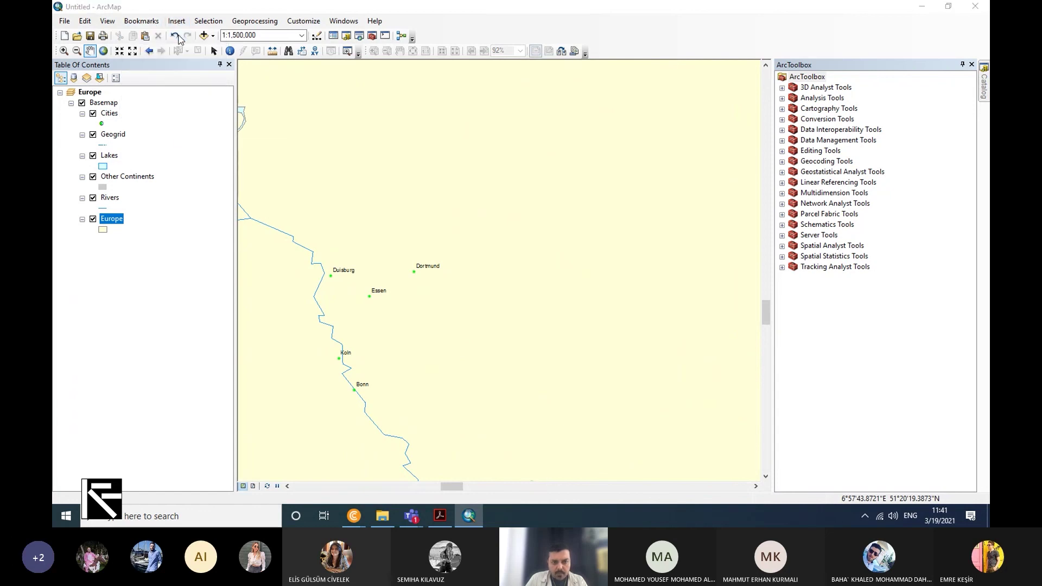
type("Essen")
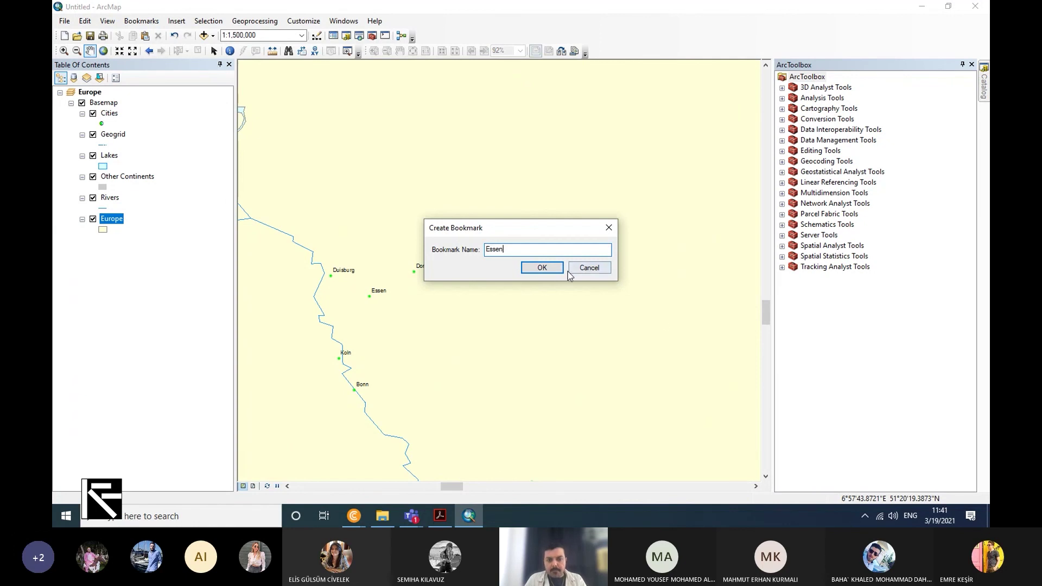
left_click(547, 267)
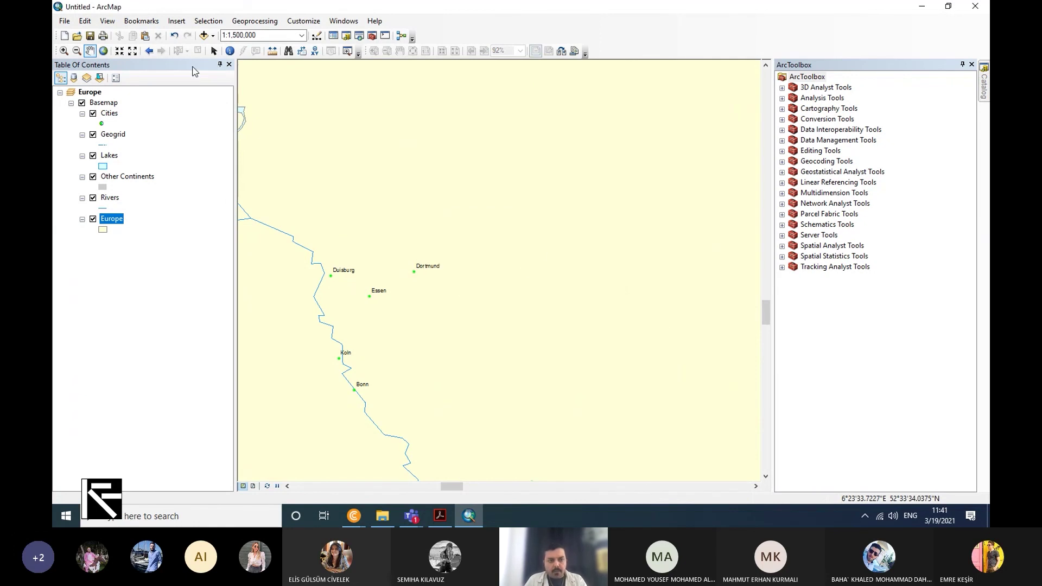
Return the map to its full extent and visit the Minsk and Essen spatial bookmarks in turn
left_click(107, 50)
left_click(140, 20)
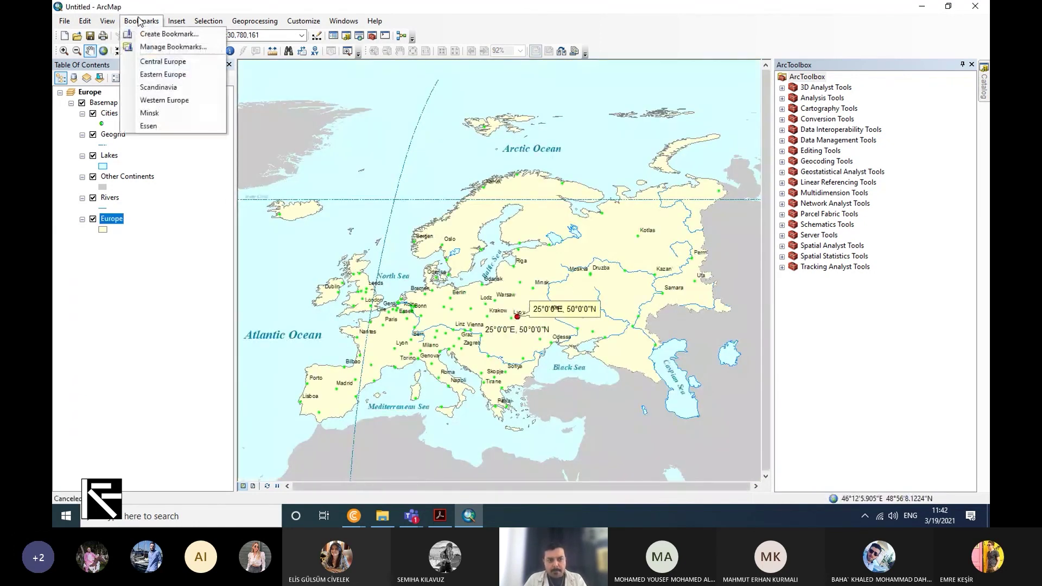
left_click(168, 113)
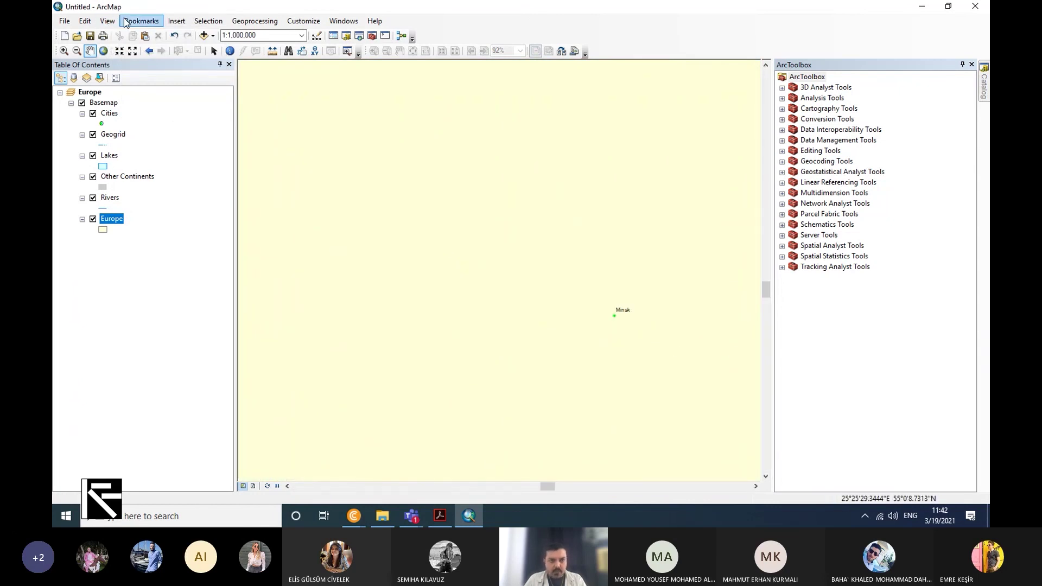
left_click(140, 21)
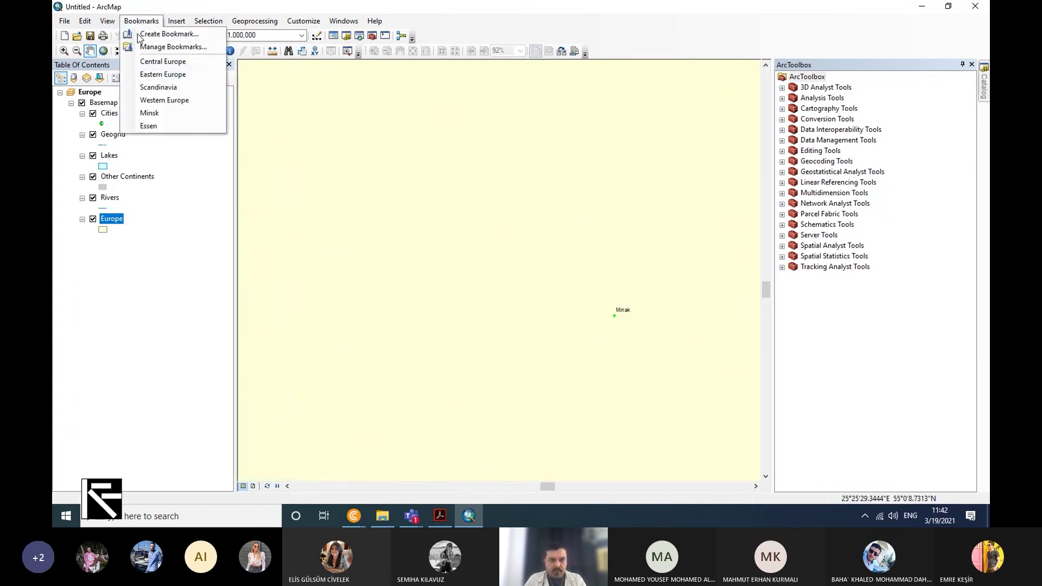
left_click(168, 126)
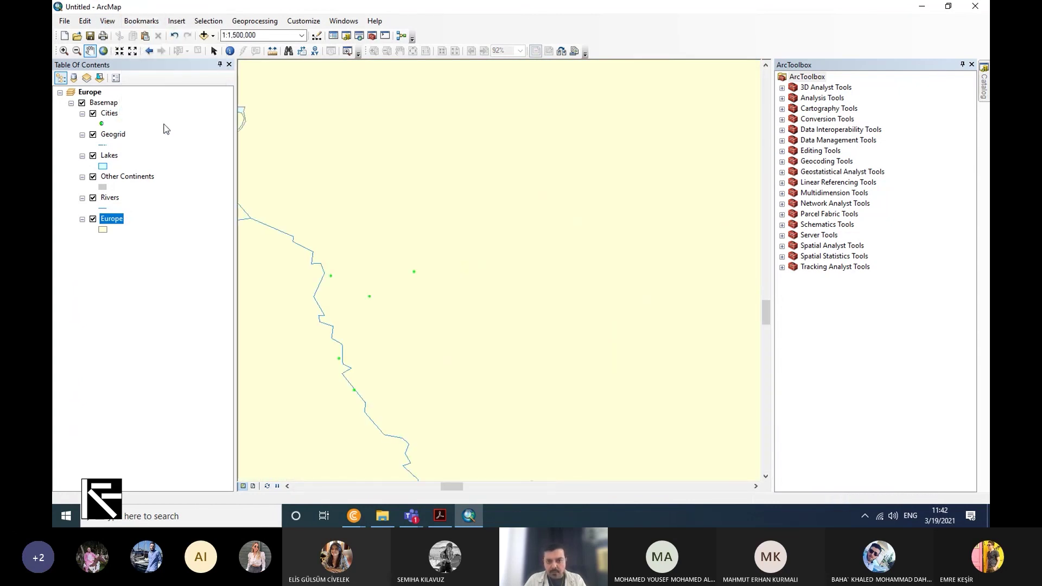
Review the saved bookmarks and the management options for the Essen bookmark in the Bookmarks Manager
left_click(140, 21)
left_click(165, 46)
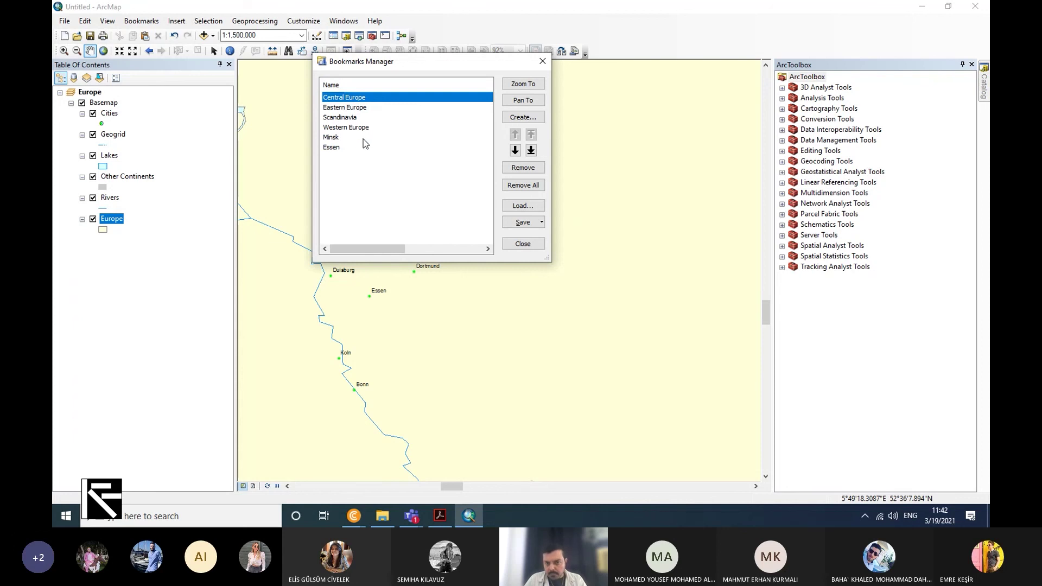
left_click(332, 149)
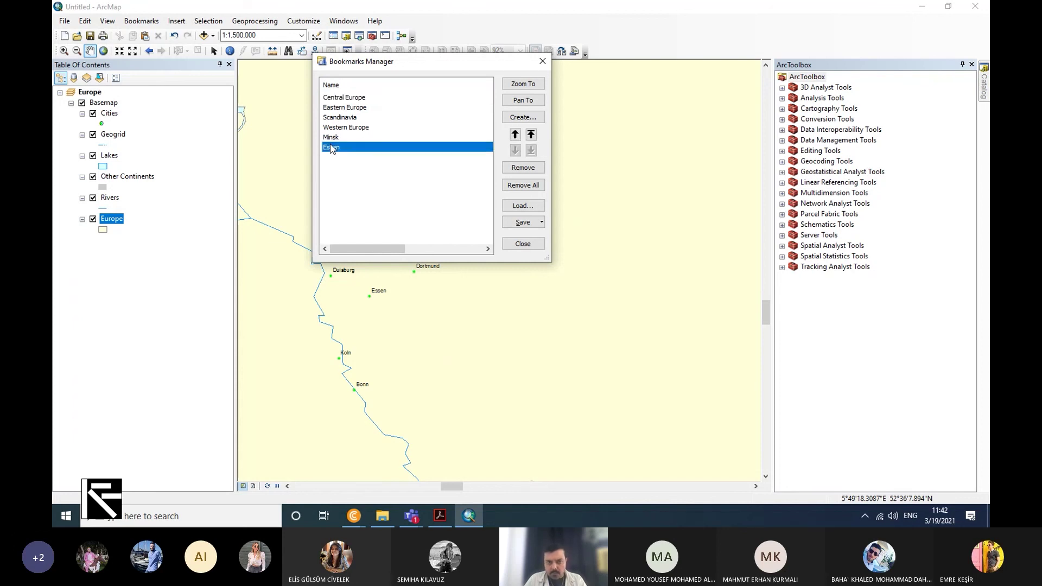
left_click(542, 62)
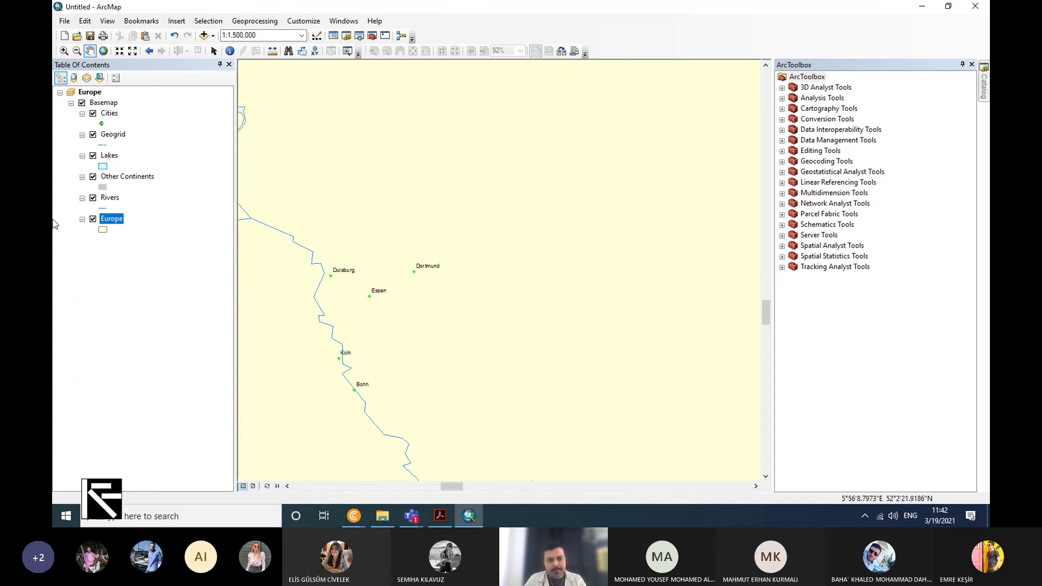
Open the Europe data frame's properties and review its Feature Cache, Annotation Groups and Extent Indicators settings
right_click(84, 92)
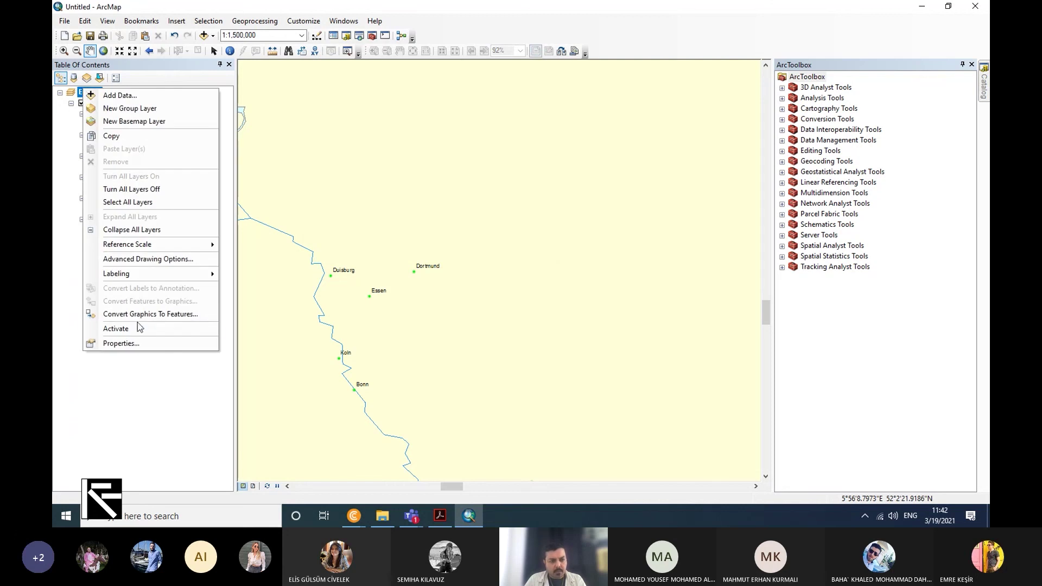
left_click(159, 345)
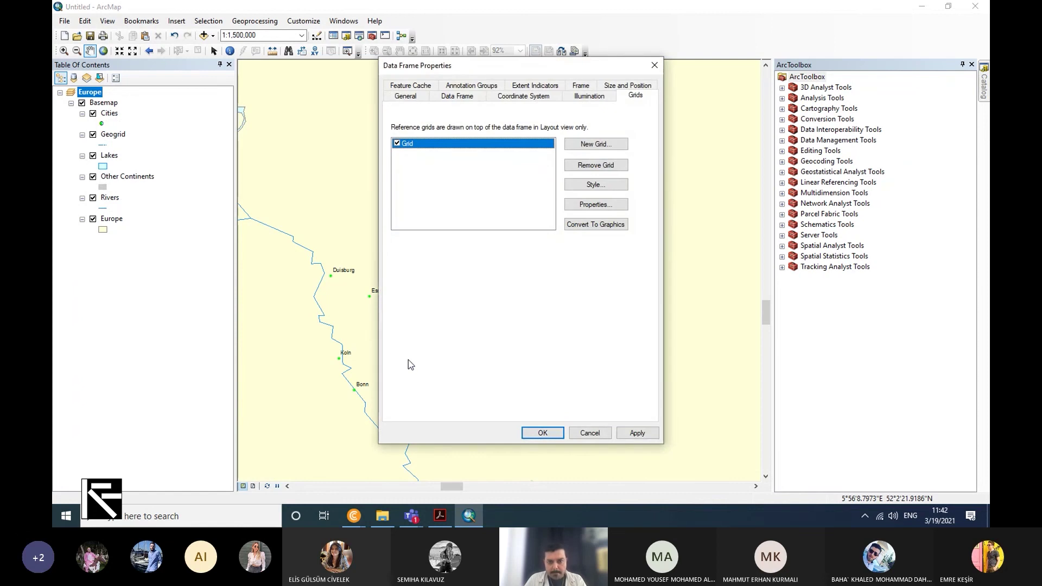
left_click_drag(529, 67, 487, 126)
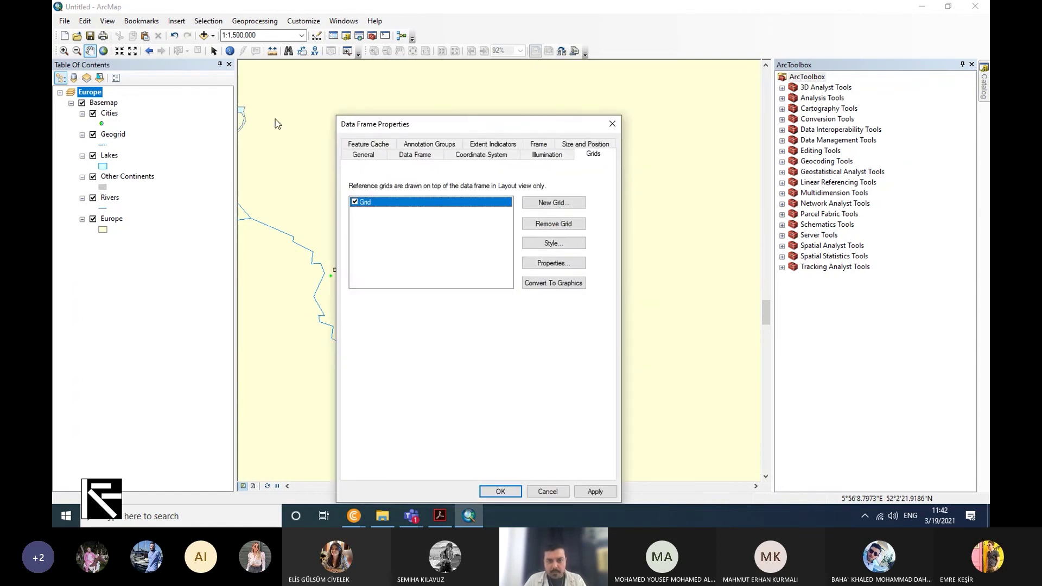
left_click(370, 145)
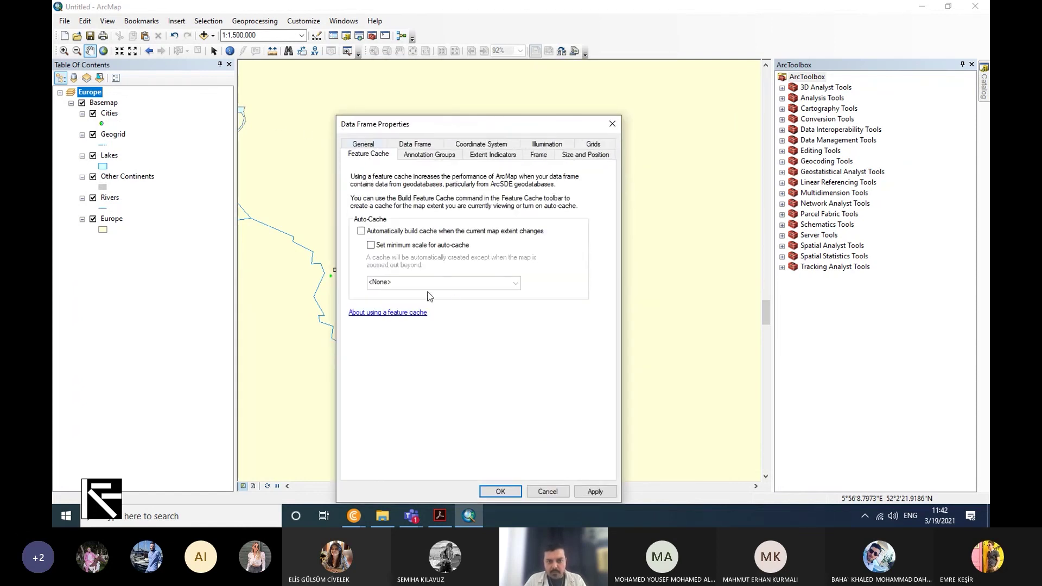
left_click(433, 156)
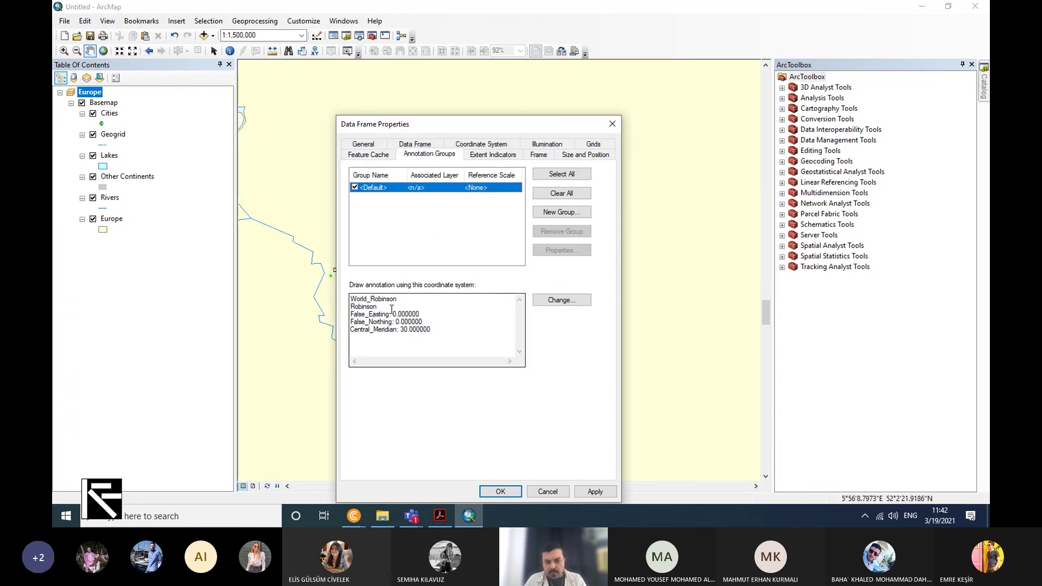
left_click(493, 157)
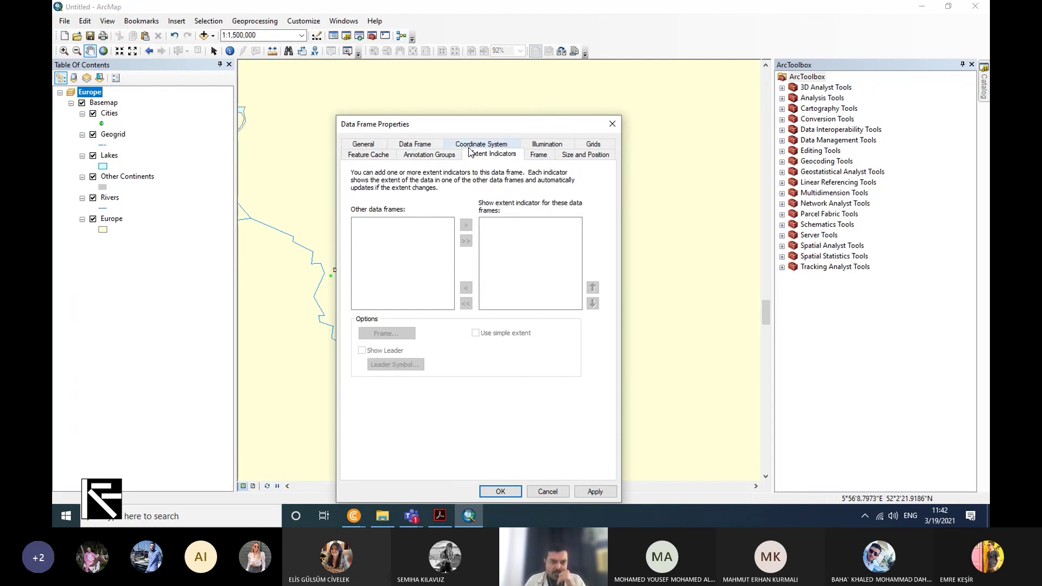
Compare the data frame's Frame and Extent Indicators settings, and view its Size and Position values
left_click(544, 159)
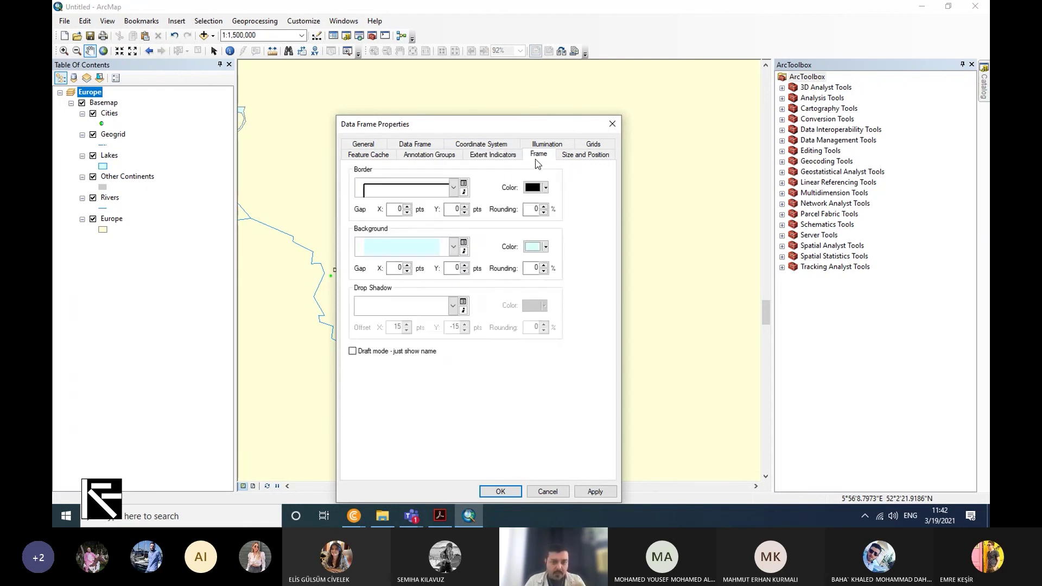
left_click(503, 158)
left_click(537, 157)
left_click(500, 158)
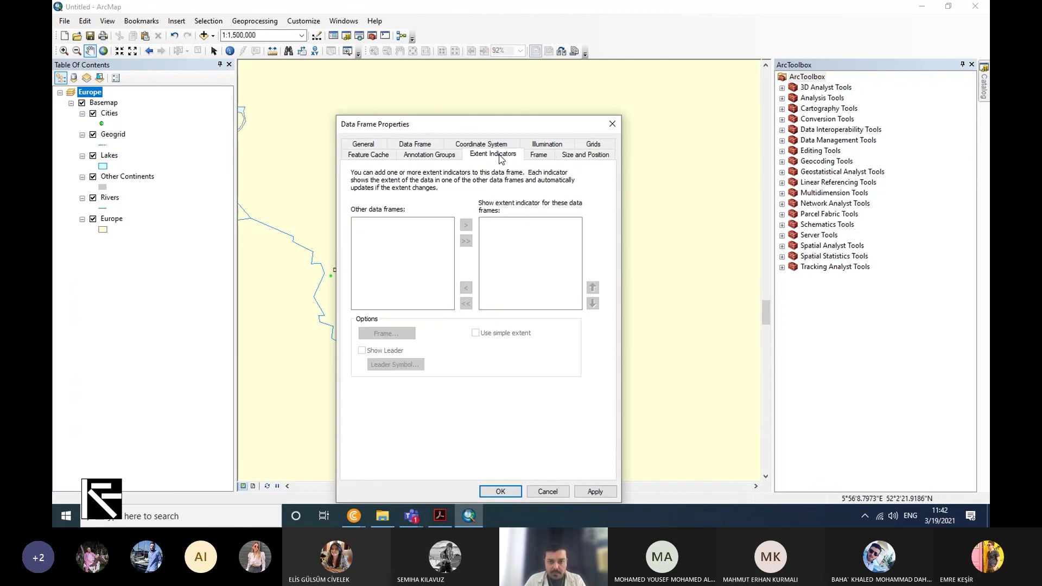
left_click(538, 157)
left_click(502, 158)
left_click(538, 157)
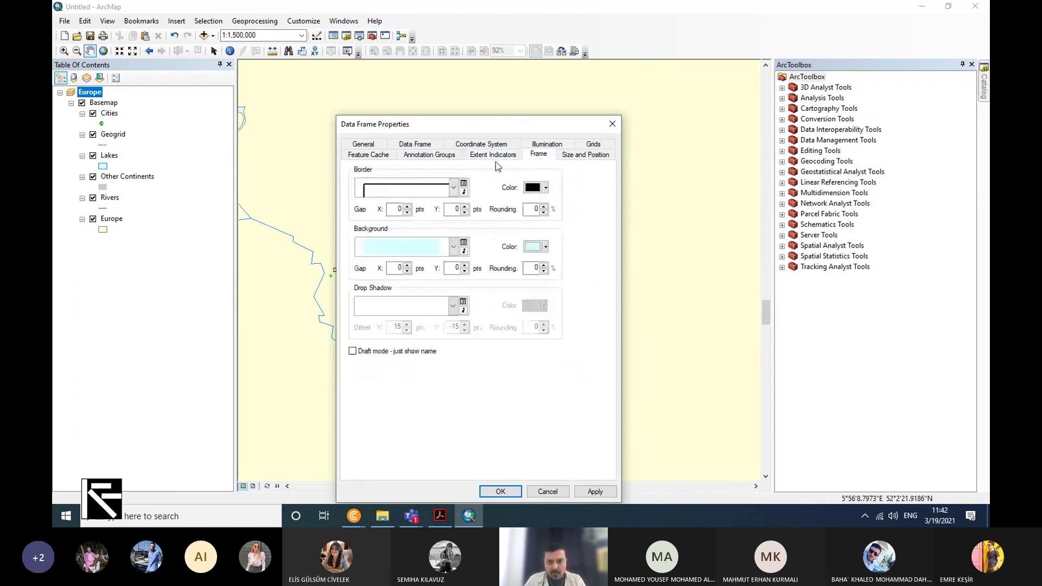
left_click(501, 158)
left_click(580, 156)
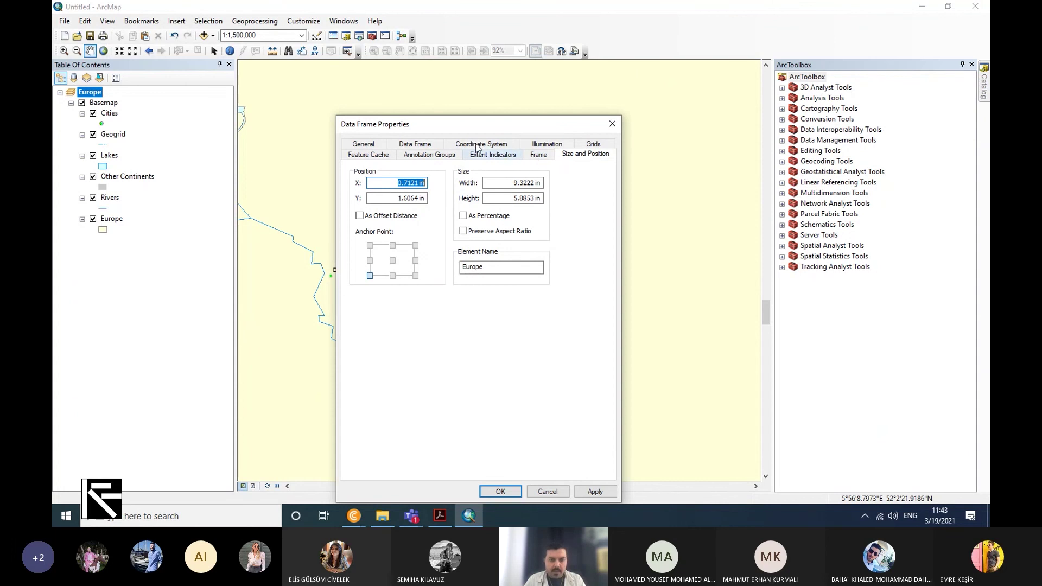
Review the data frame's General, Data Frame, Coordinate System, Illumination and Grids settings, and leave its properties without changes
left_click(362, 143)
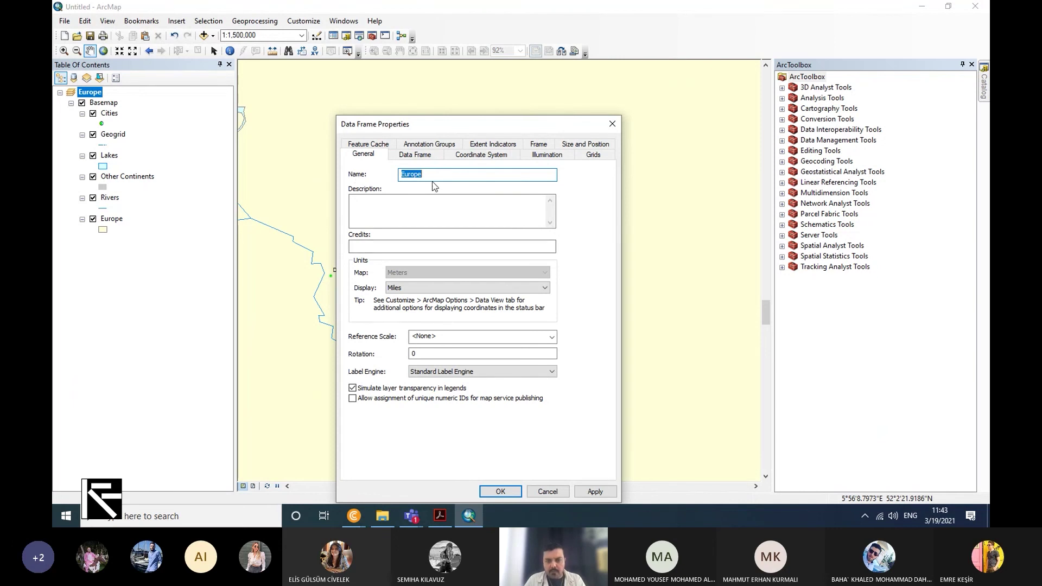
left_click(418, 156)
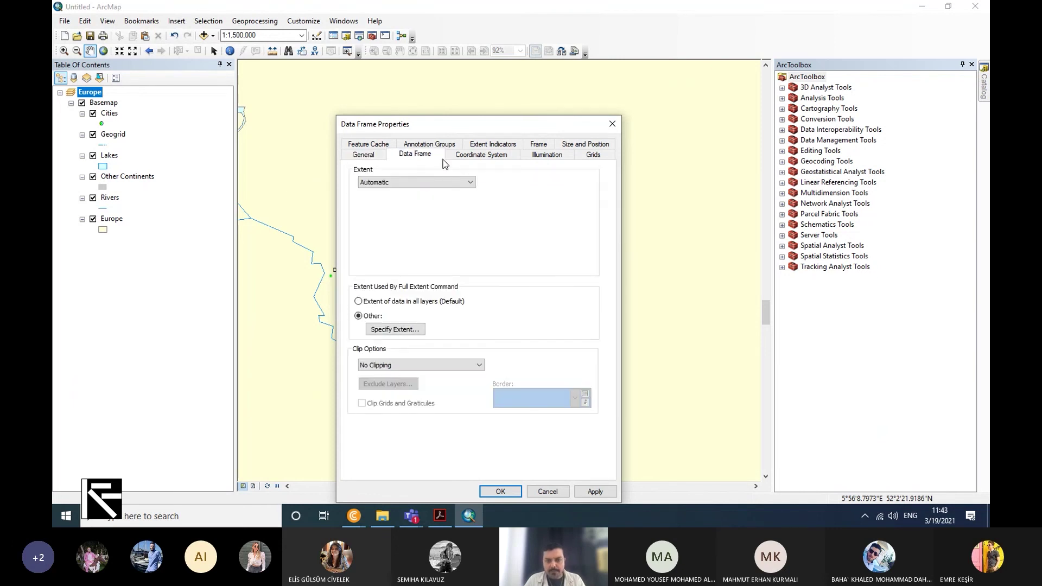
left_click(487, 158)
left_click(537, 156)
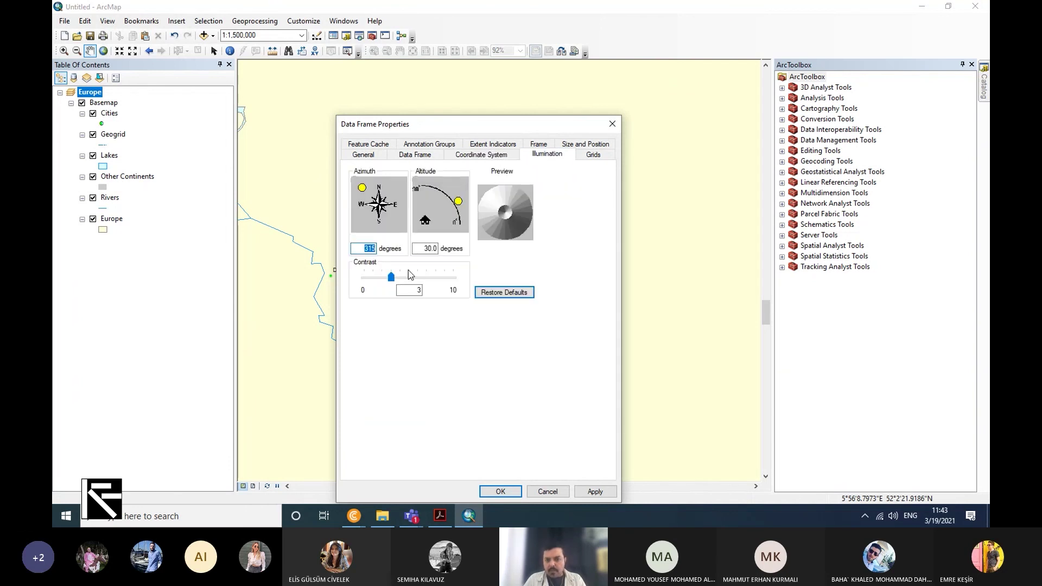
left_click(596, 156)
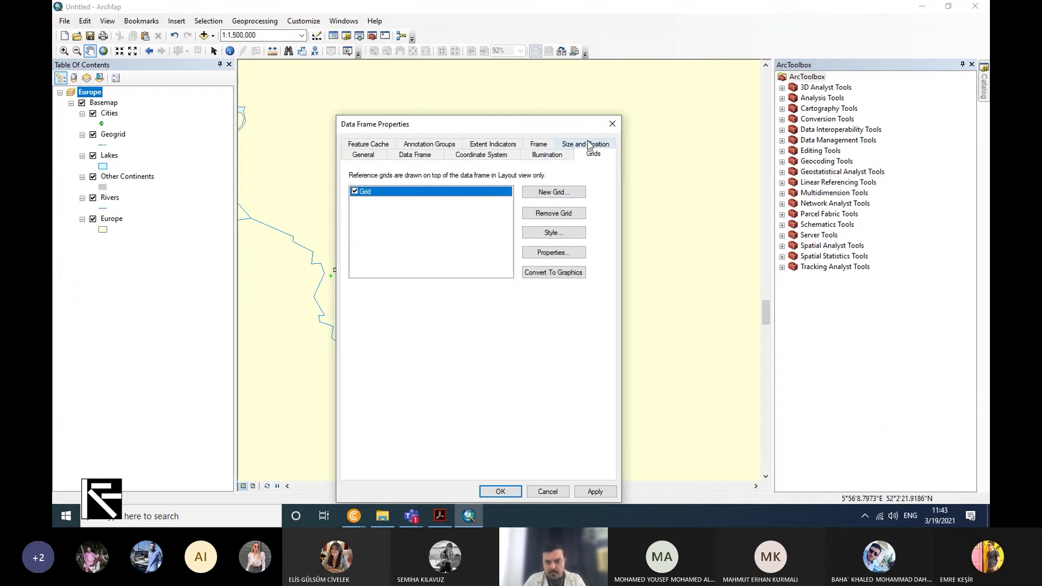
left_click(606, 123)
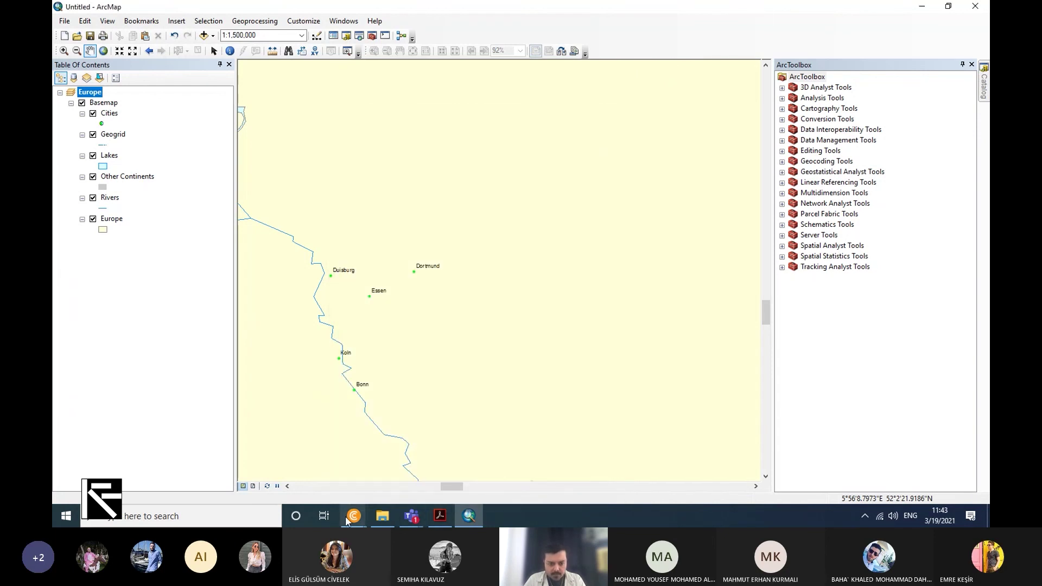
Switch to the web browser, open the ARCH 383 Course Outline, and highlight the Week 3 entry in the weekly schedule
mouse_move(359, 518)
left_click(416, 479)
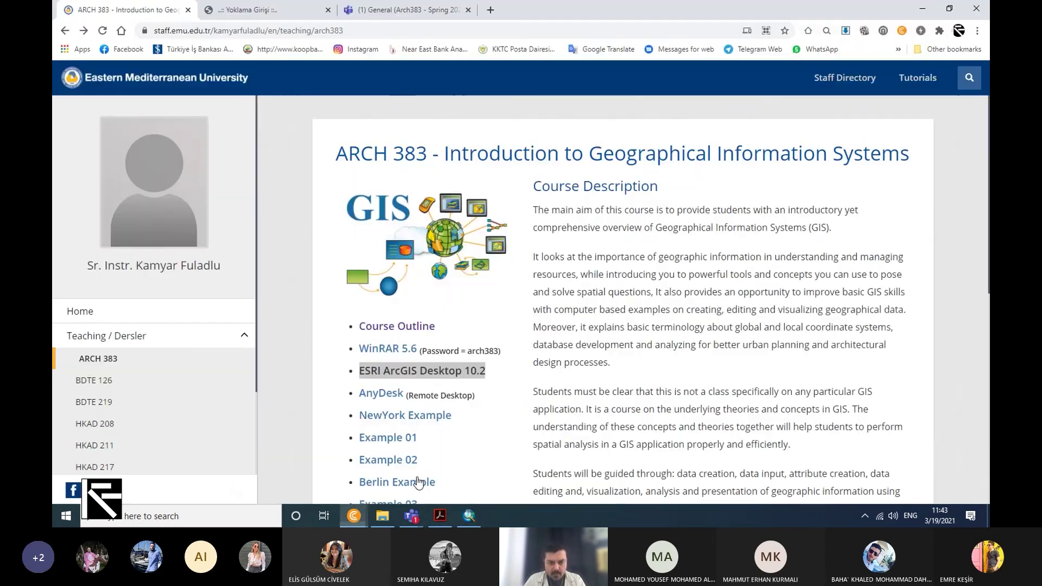
left_click(399, 324)
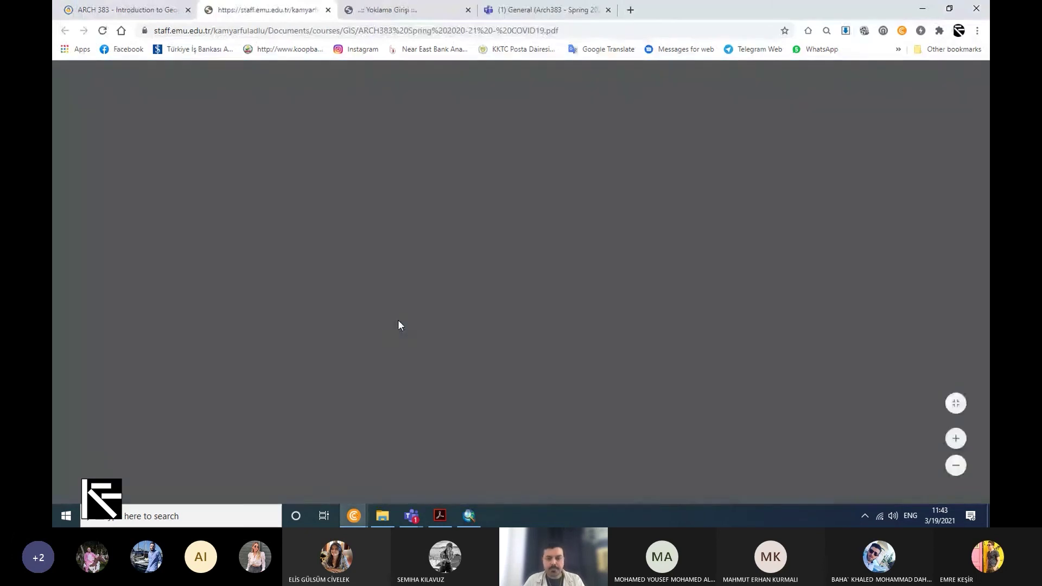
scroll(704, 351, "down", 10)
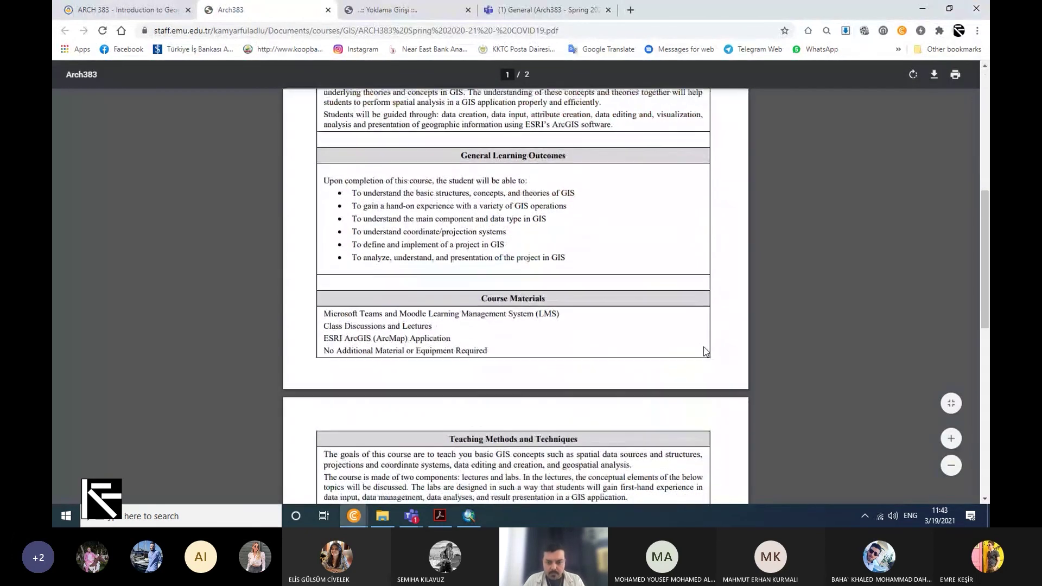
scroll(704, 351, "down", 3)
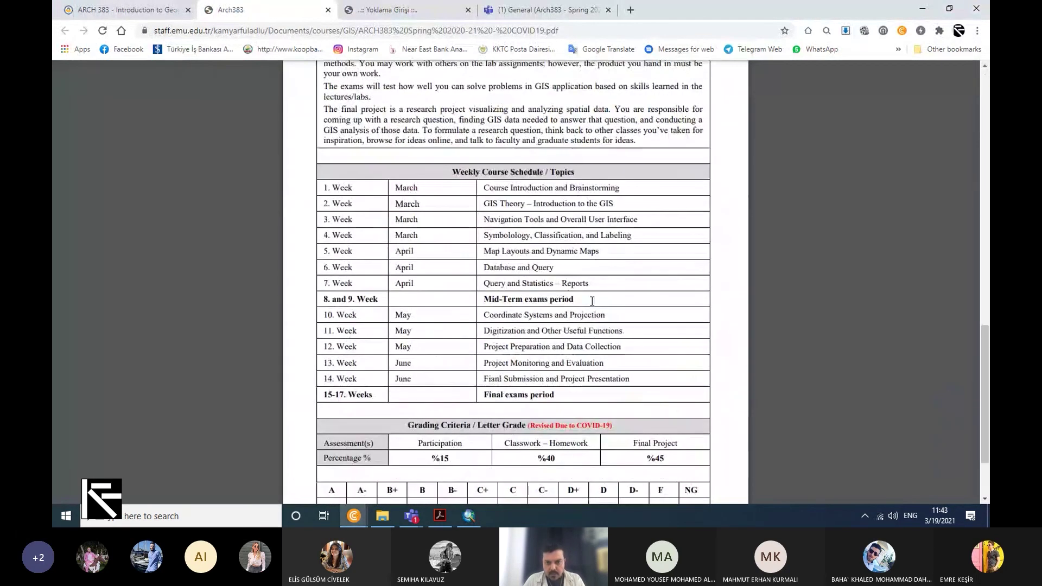
left_click_drag(647, 219, 494, 217)
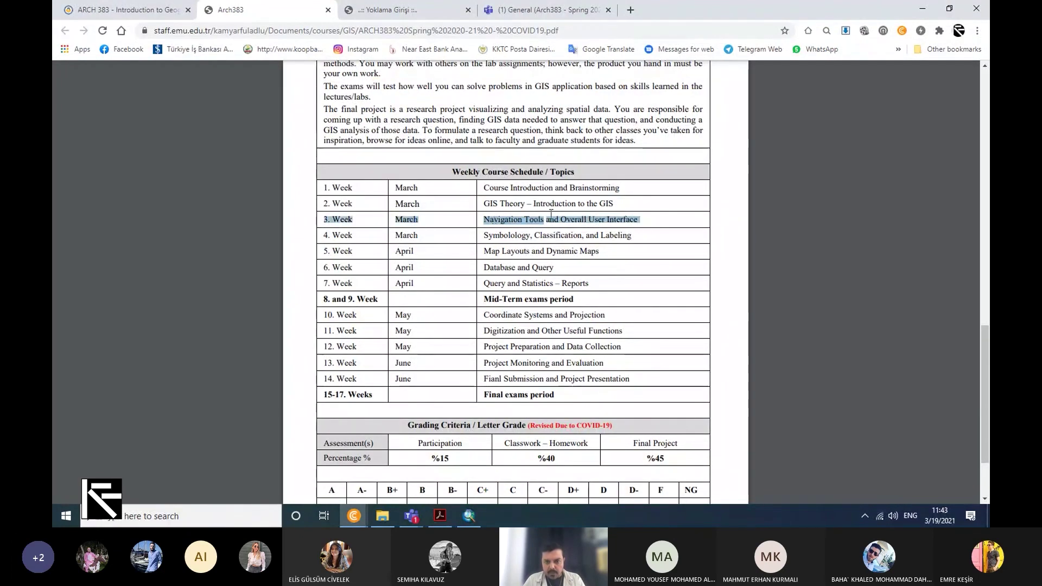
Clear the Week 3 highlight and highlight the Week 4 topic, Symbology, Classification, and Labeling, in the weekly schedule
left_click(649, 221)
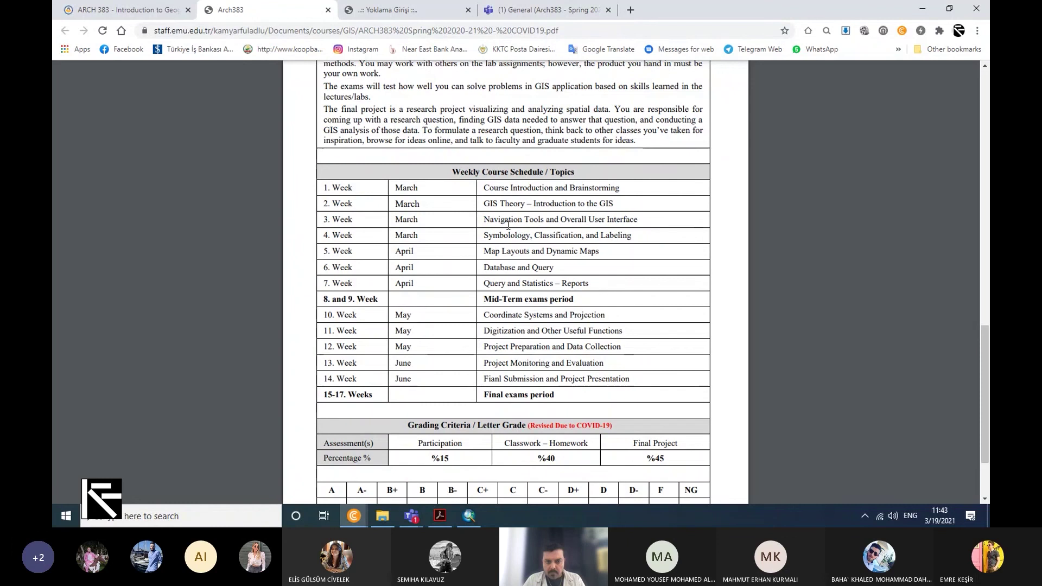
left_click(481, 219)
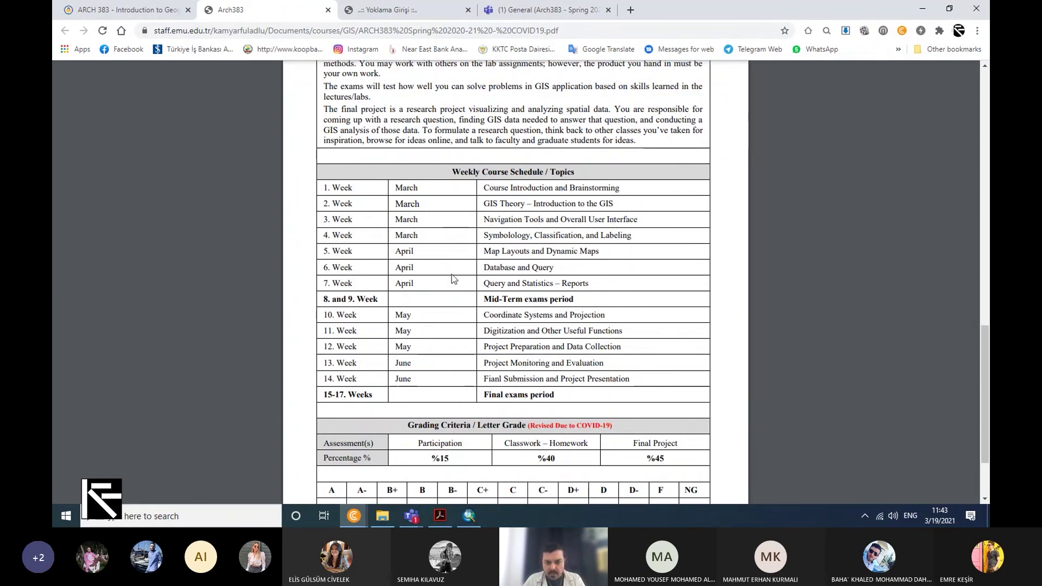
left_click_drag(586, 250, 496, 250)
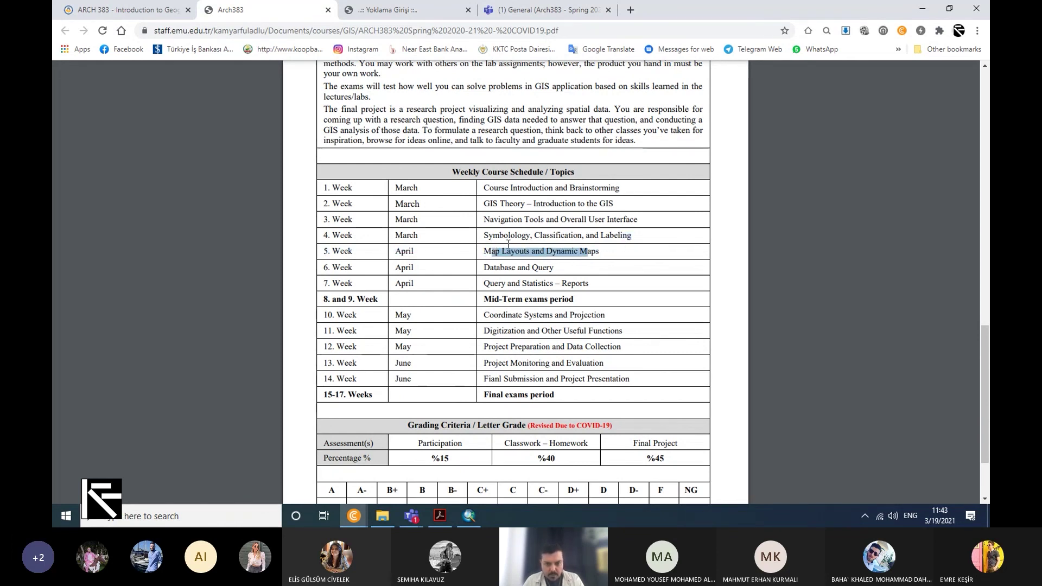
left_click(641, 238)
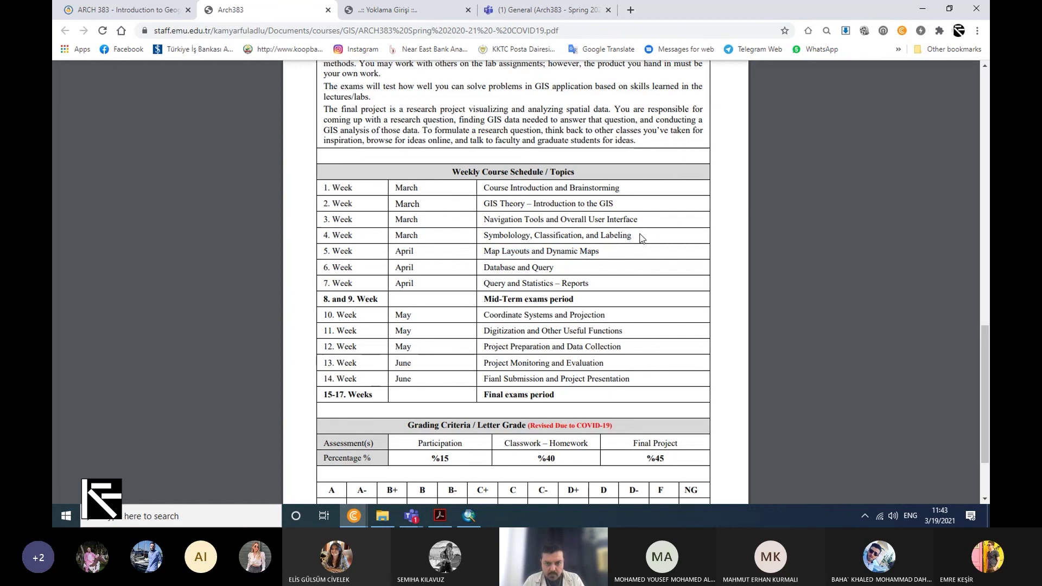
left_click_drag(637, 234, 483, 236)
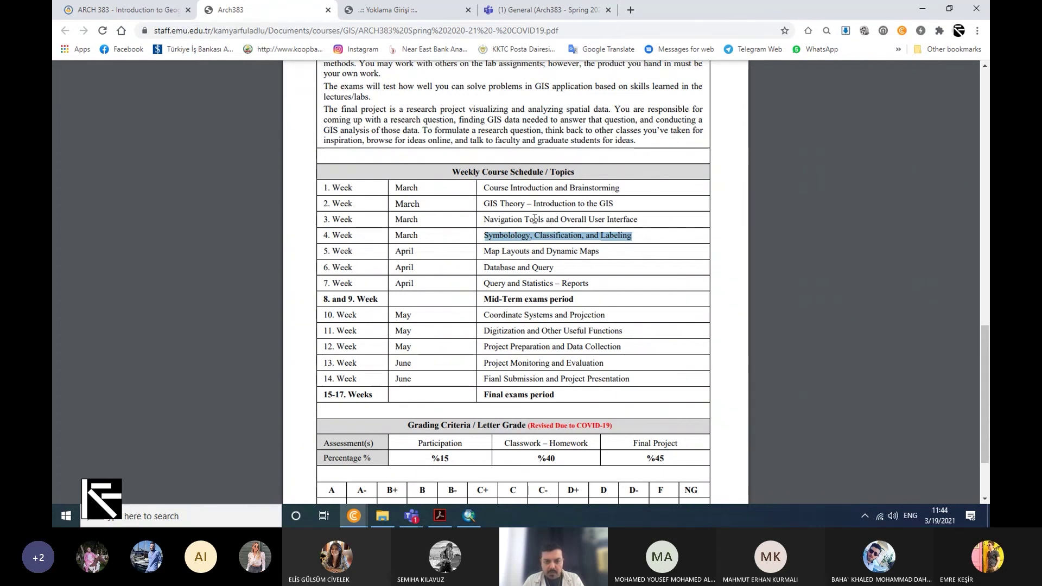
Launch a new ArcMap 10.6 session and close the existing Europe map session without saving its changes
left_click(469, 516)
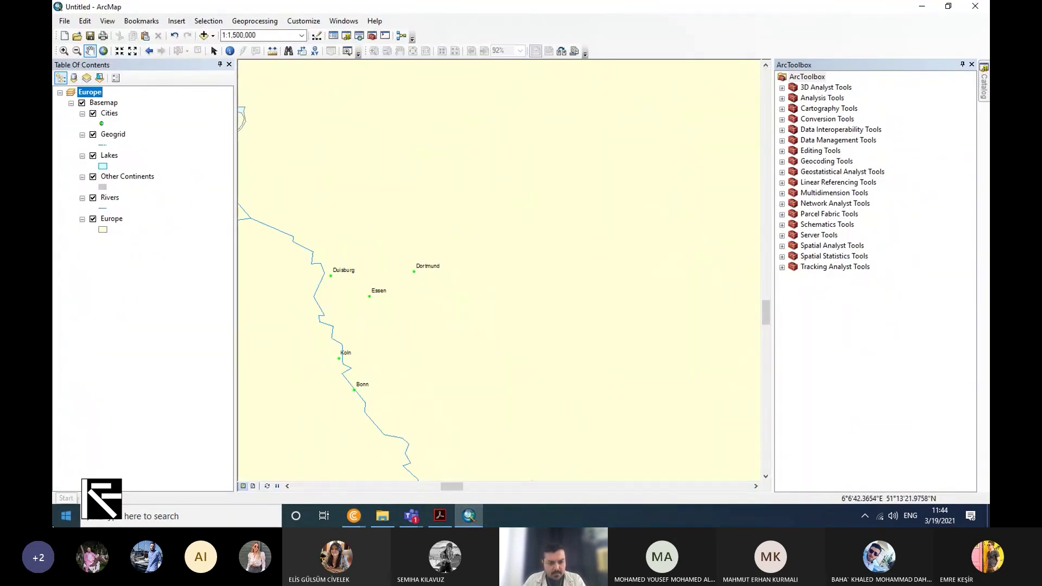
left_click(67, 514)
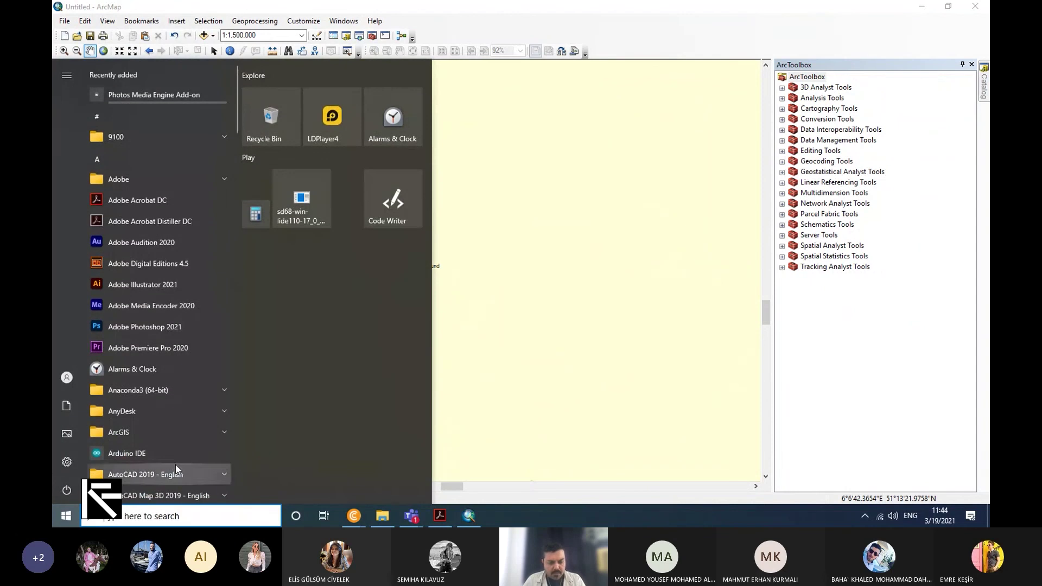
type("arc")
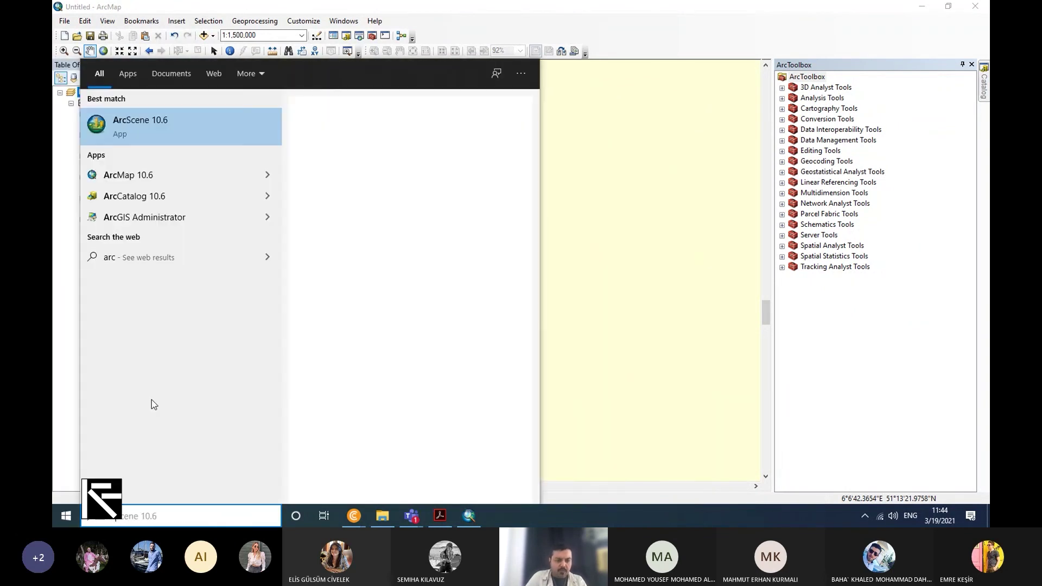
left_click(189, 174)
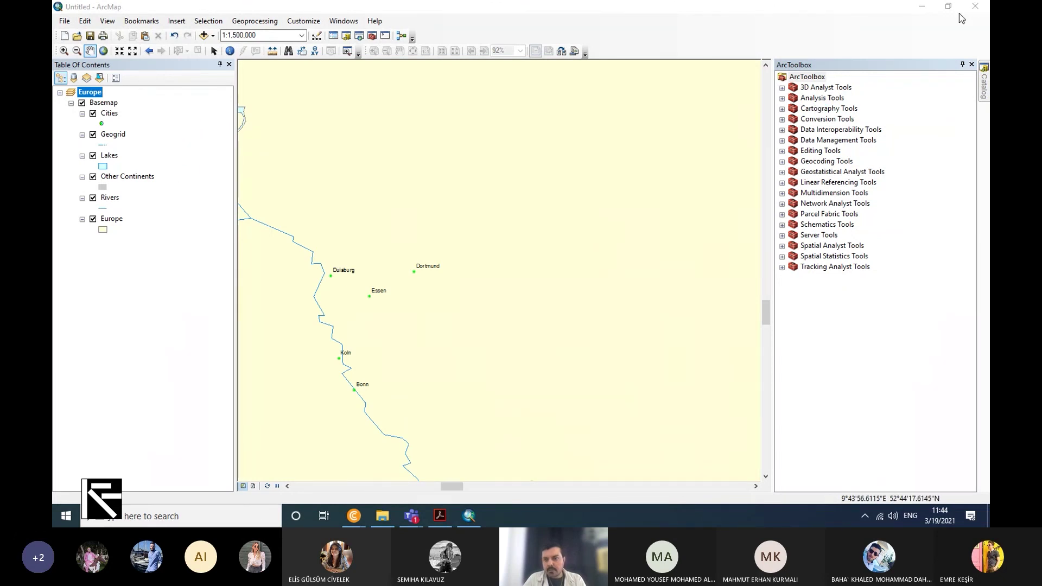
left_click(975, 6)
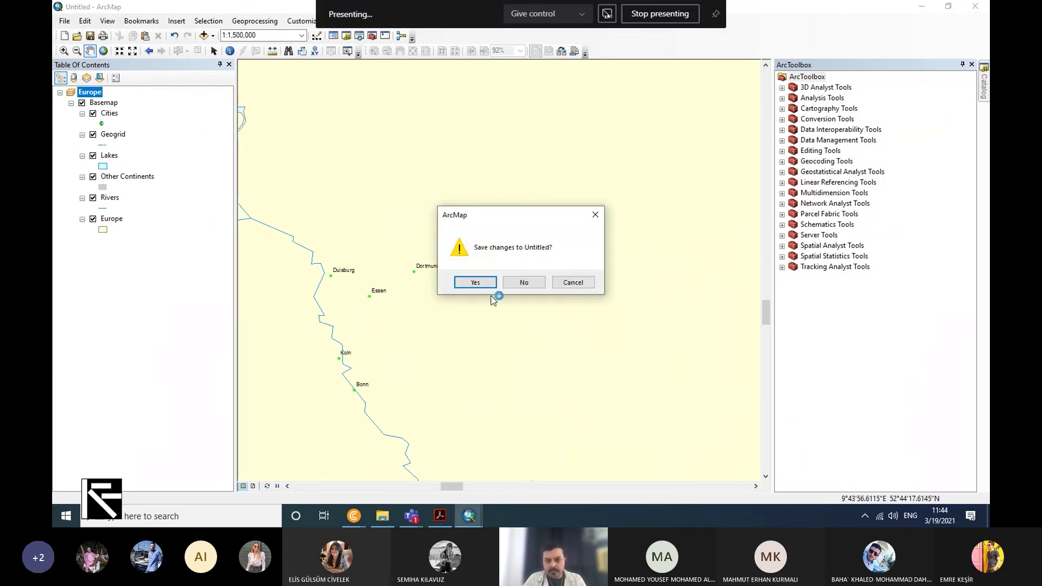
left_click(524, 282)
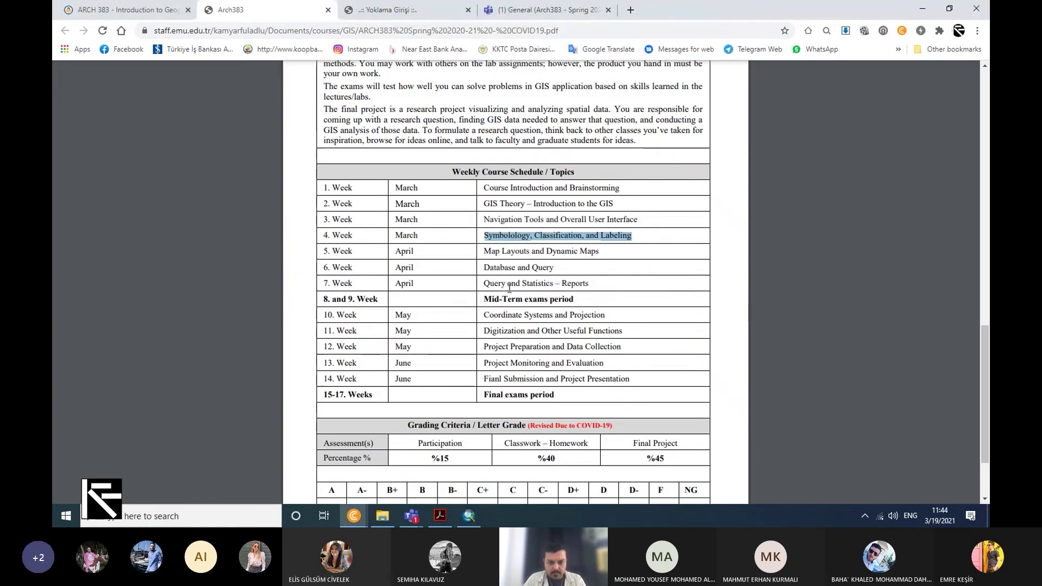
Switch to File Explorer and open the NewYork Example folder inside ARCH383 > 06 Spring 2020-21
left_click(390, 518)
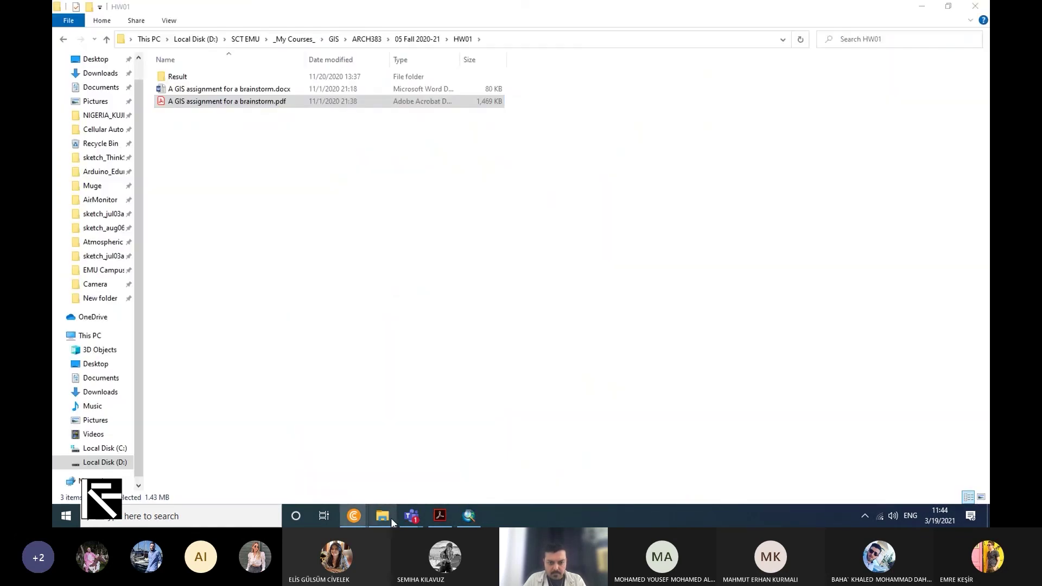
left_click(411, 40)
left_click(356, 42)
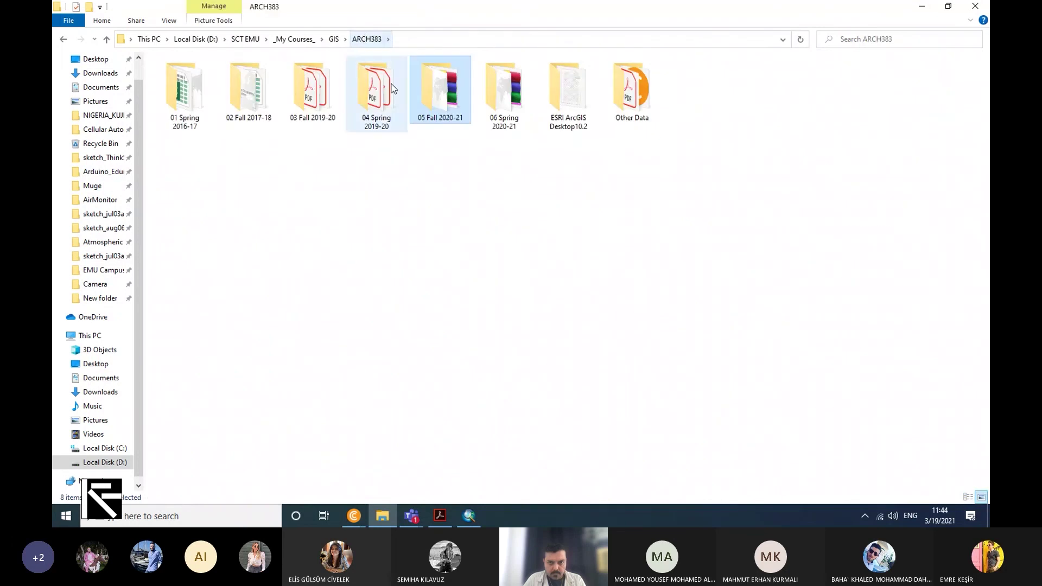
double_click(487, 102)
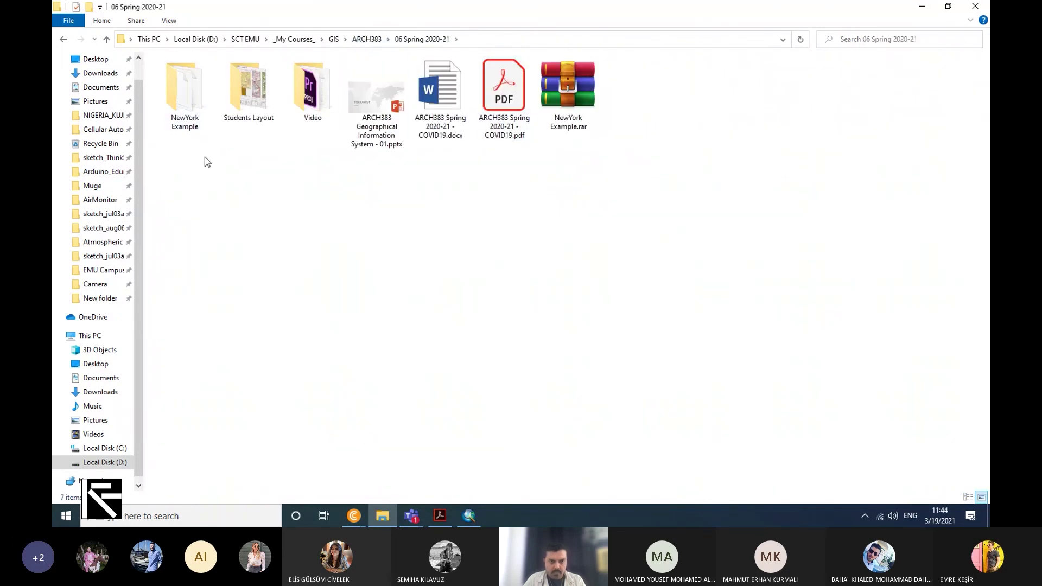
double_click(187, 98)
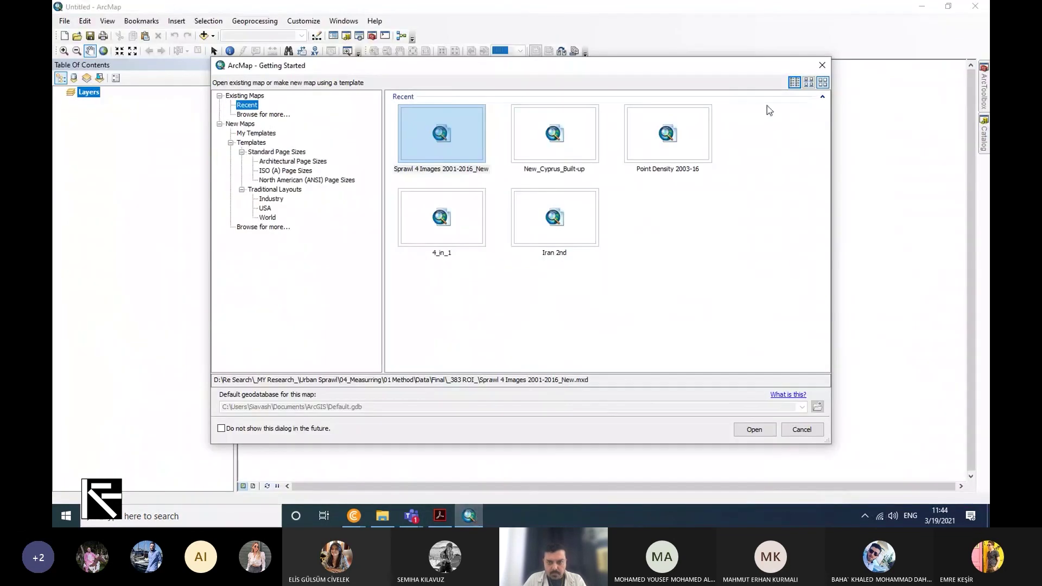
Dismiss ArcMap's Getting Started dialog, then switch to the web browser and close the Arch383 course outline
left_click(818, 60)
left_click(353, 516)
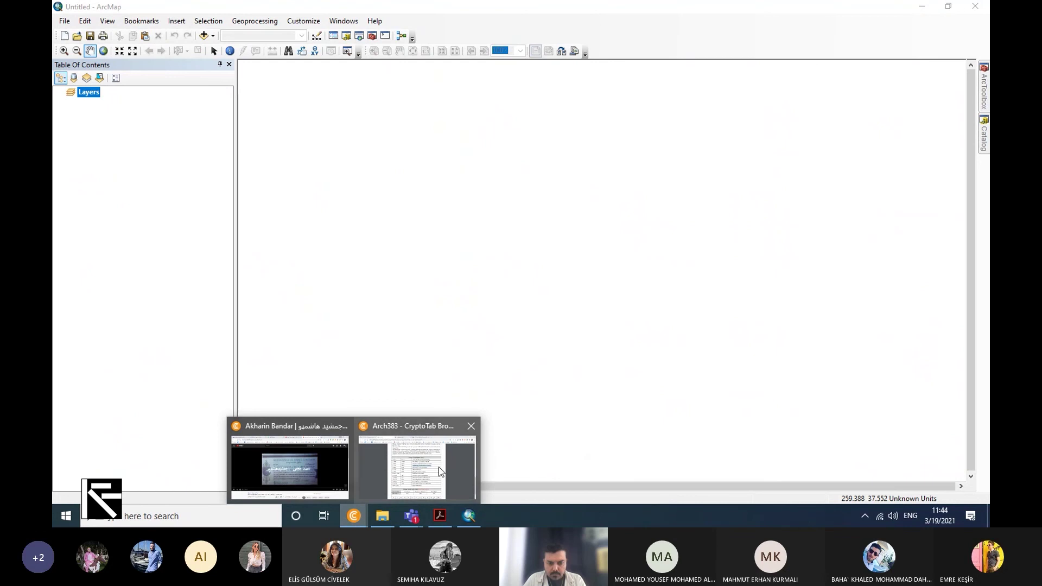
left_click(429, 428)
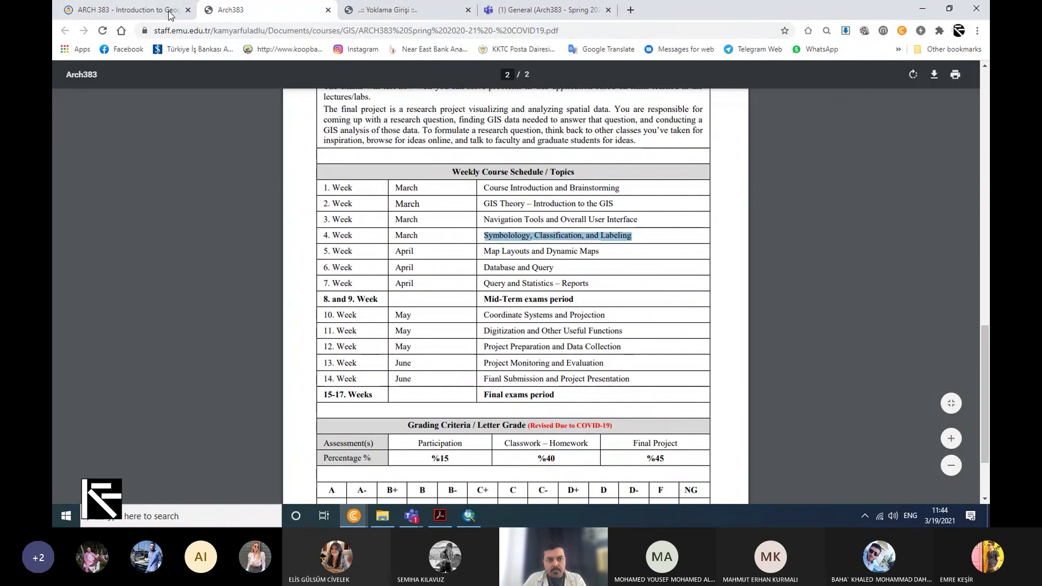
left_click(328, 9)
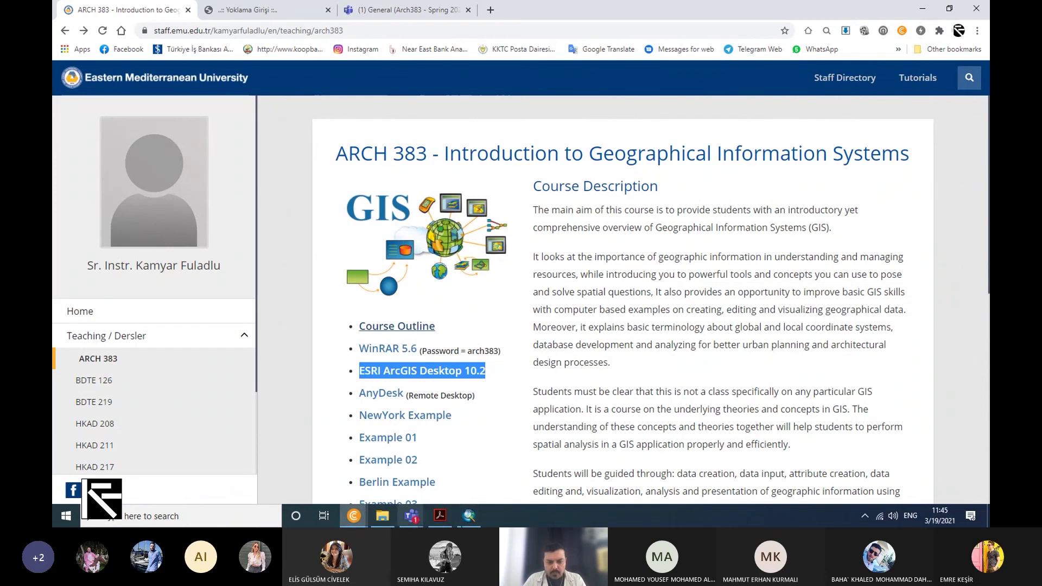
Return to the 06 Spring 2020-21 folder in File Explorer and create a desktop shortcut to the NewYork Example folder
left_click(467, 518)
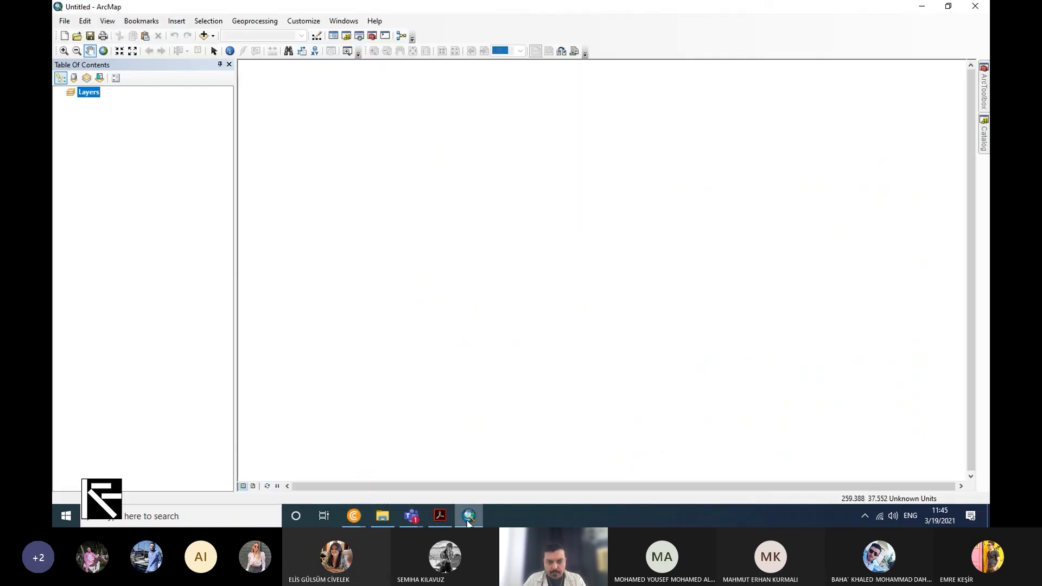
left_click(922, 6)
left_click(924, 10)
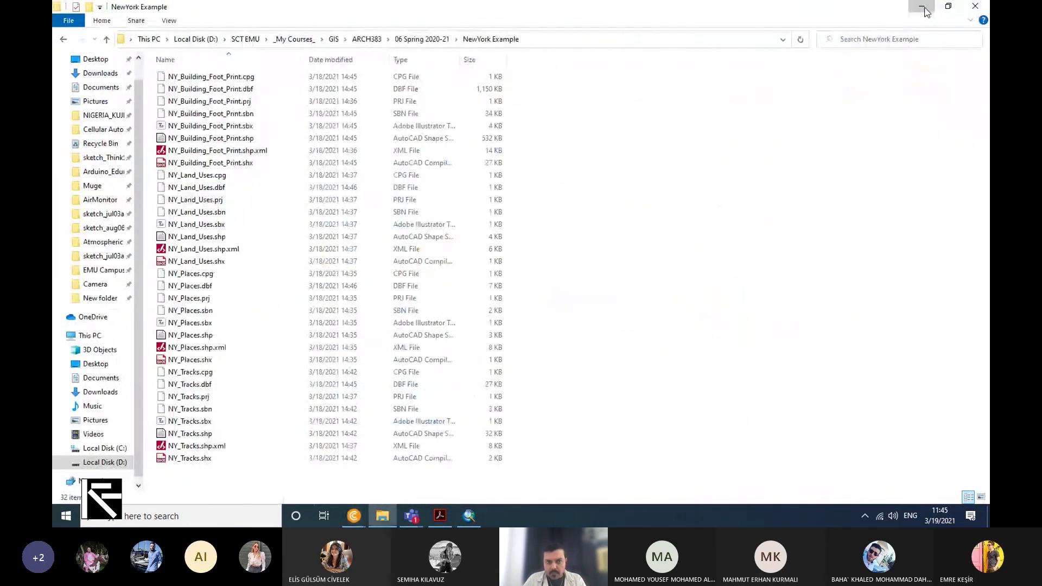
left_click(418, 41)
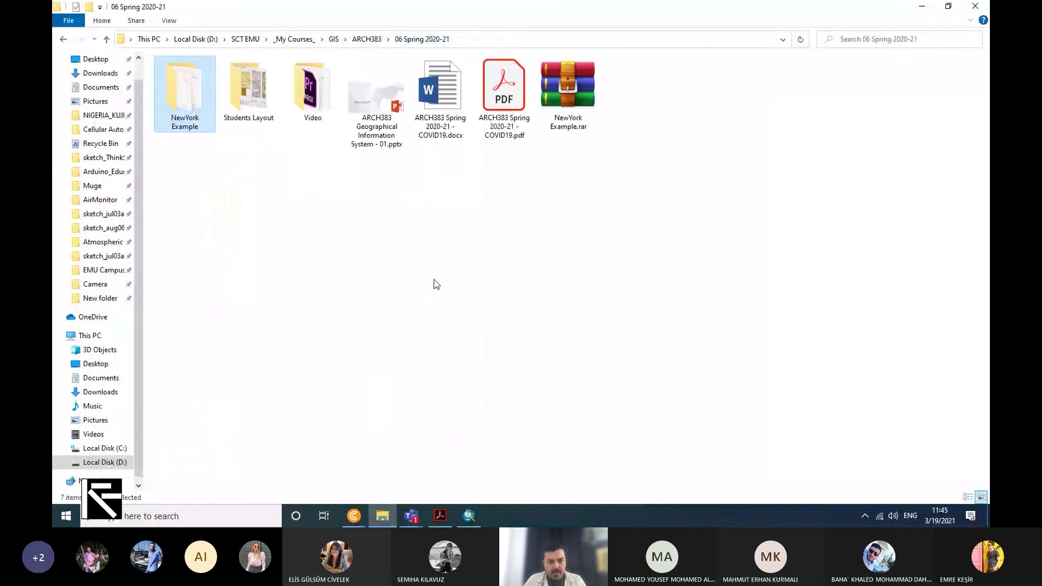
left_click(189, 106)
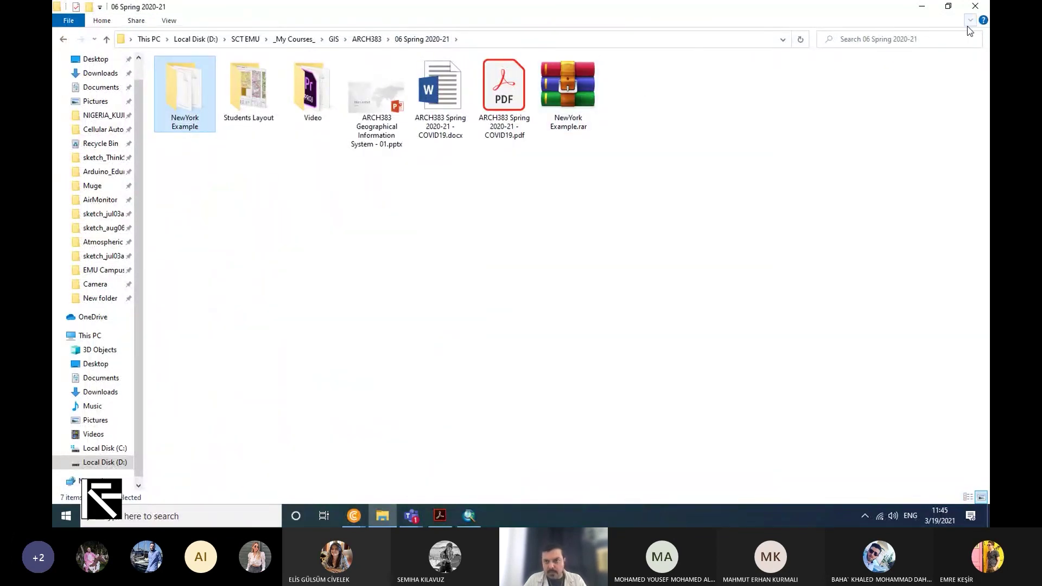
left_click(921, 7)
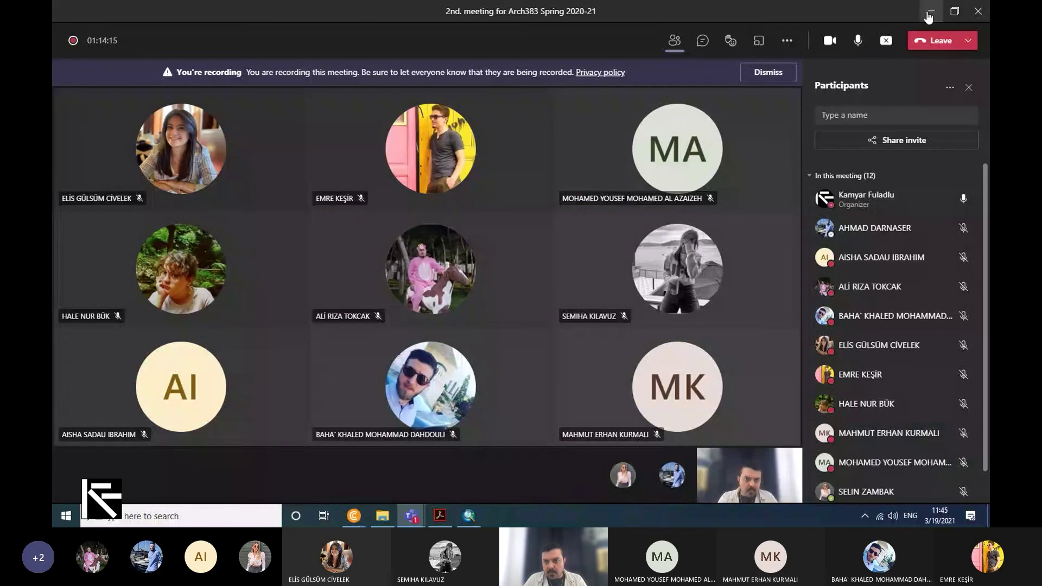
left_click(382, 515)
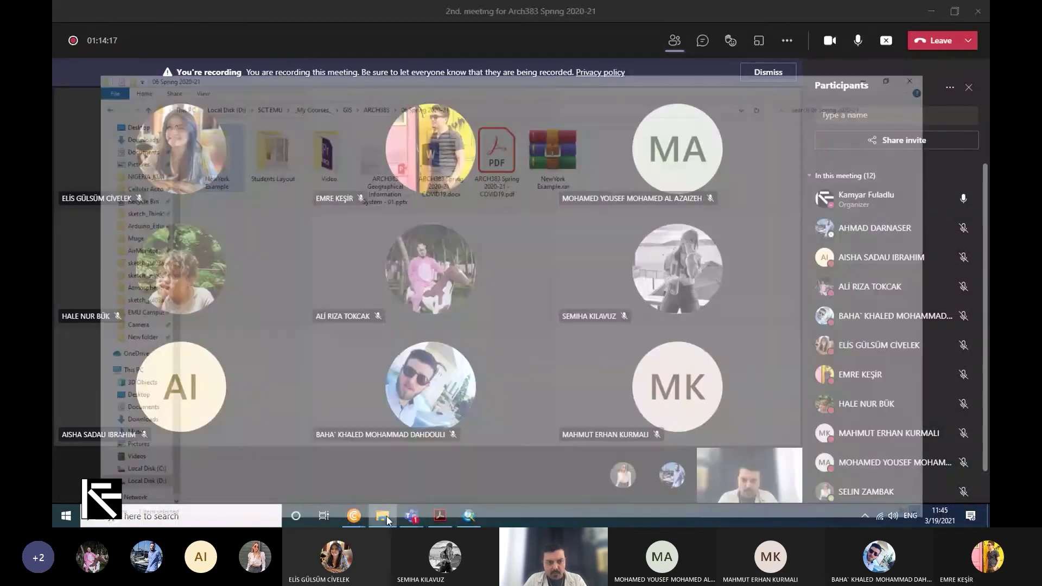
right_click(175, 90)
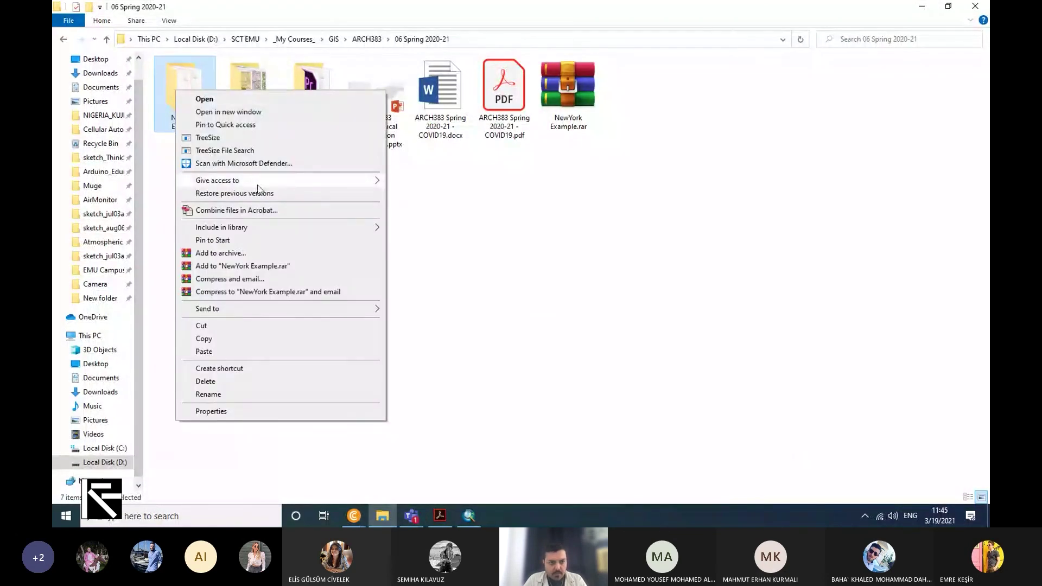
mouse_move(369, 308)
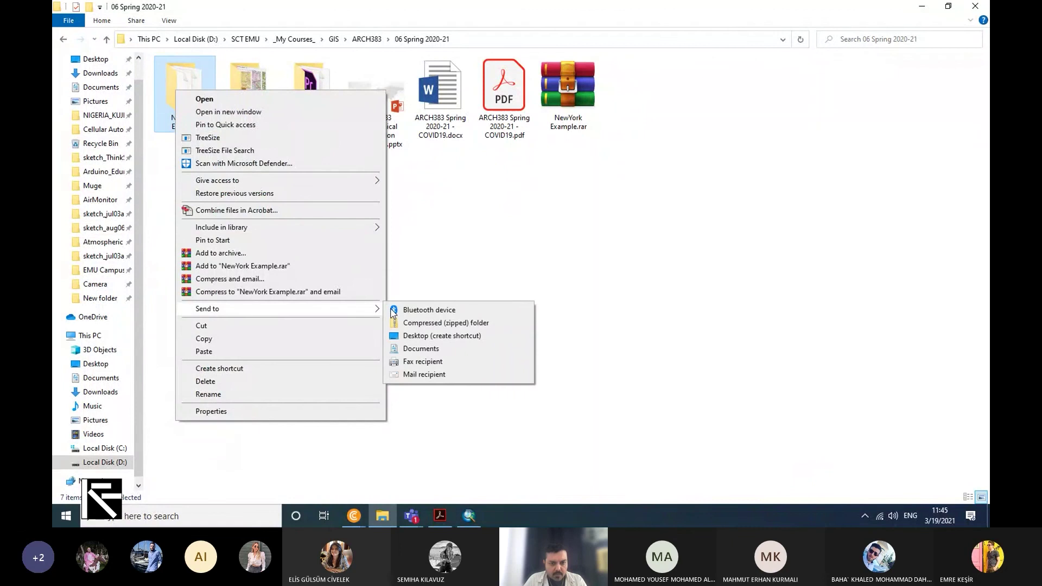
left_click(483, 337)
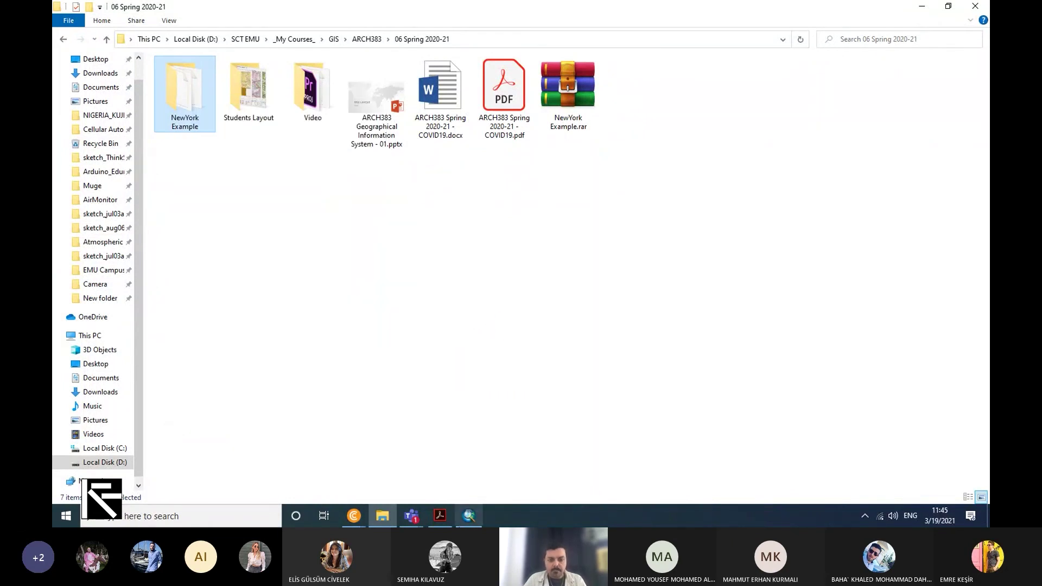
Switch to ArcMap and try to locate the NewYork Example folder on the Desktop for adding data, then cancel
left_click(469, 515)
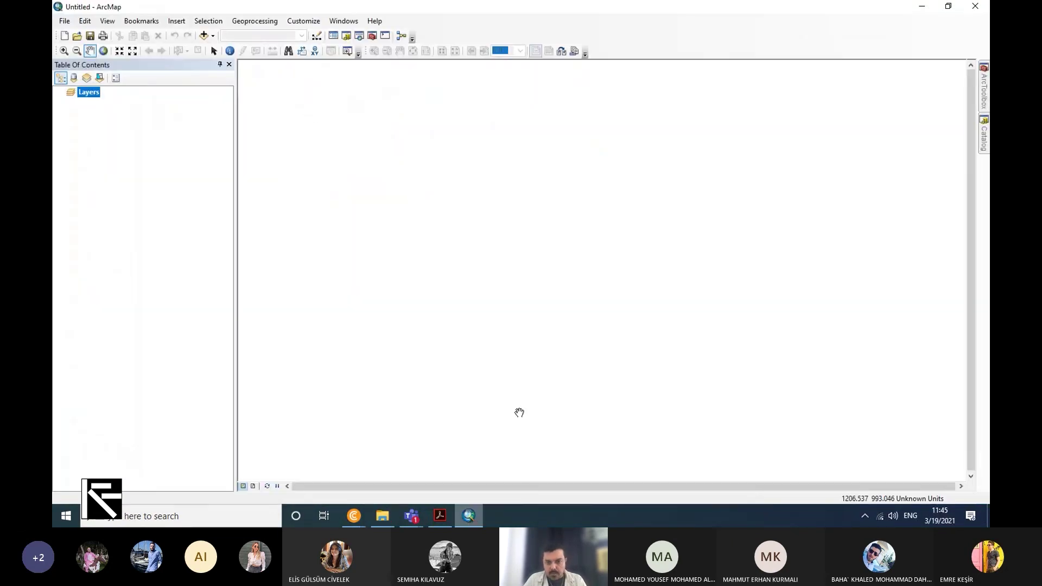
left_click(213, 35)
left_click(228, 48)
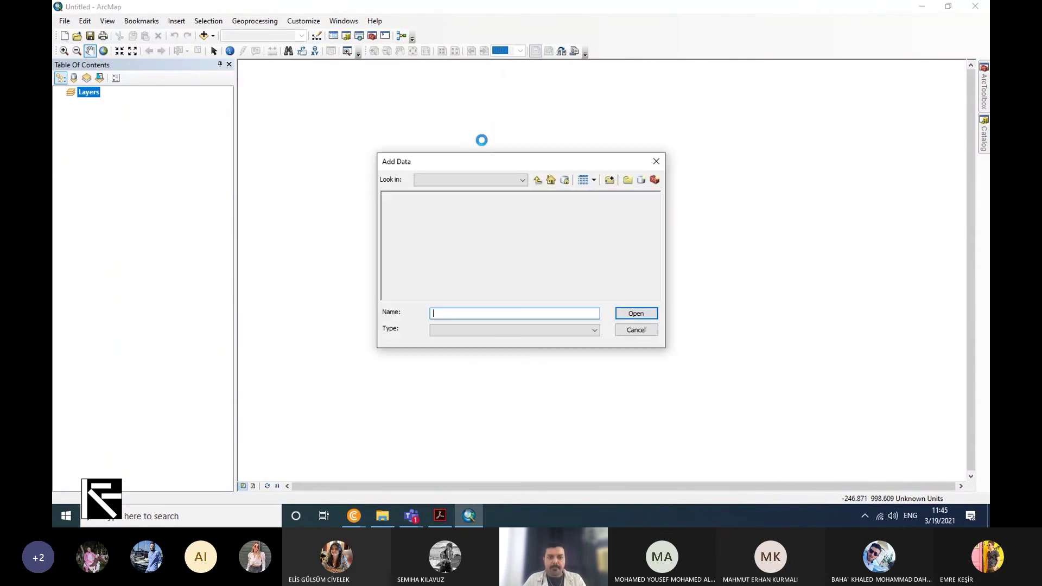
left_click(512, 183)
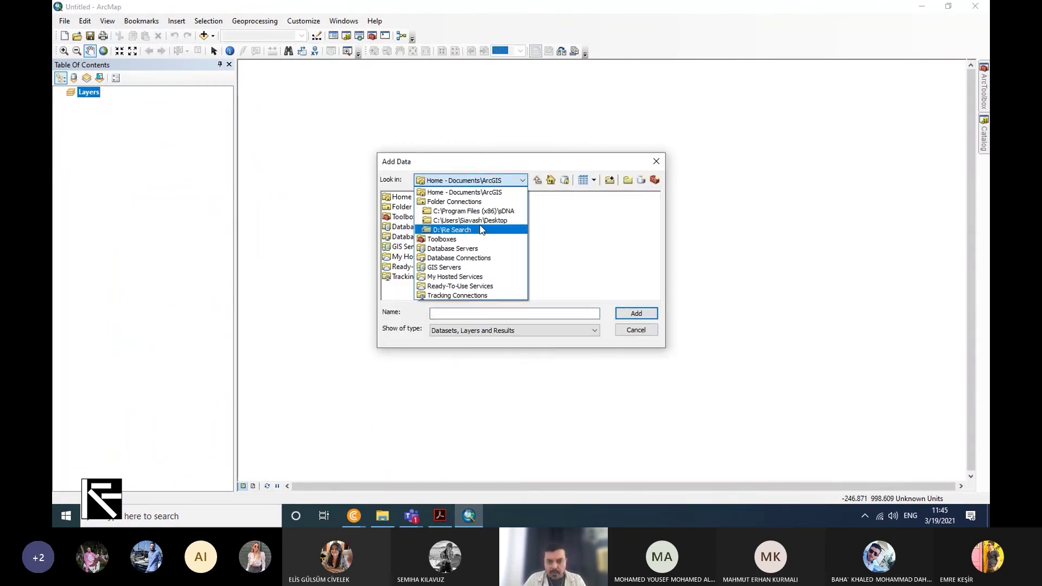
left_click(497, 221)
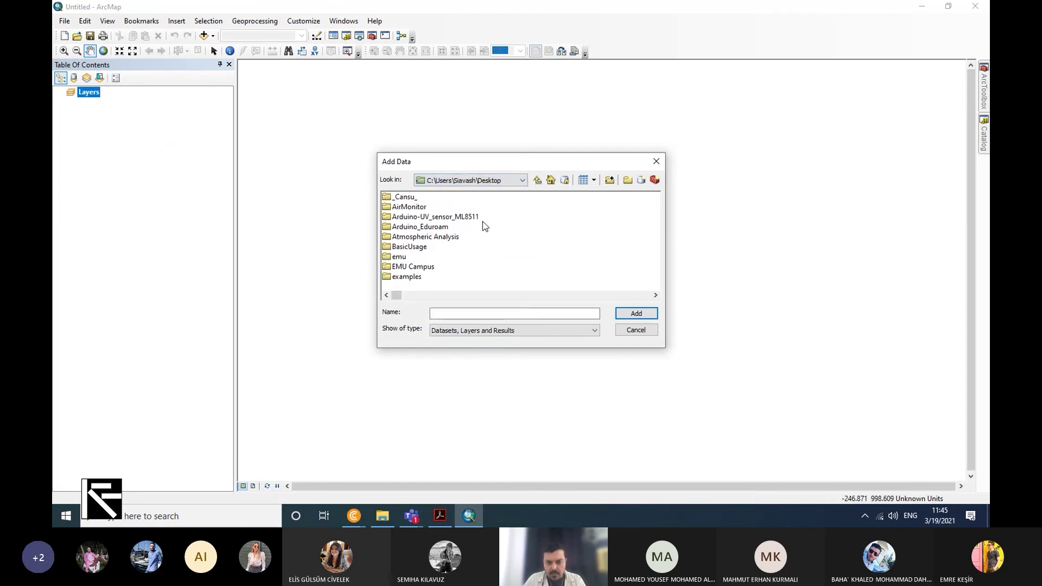
left_click(415, 266)
key("n")
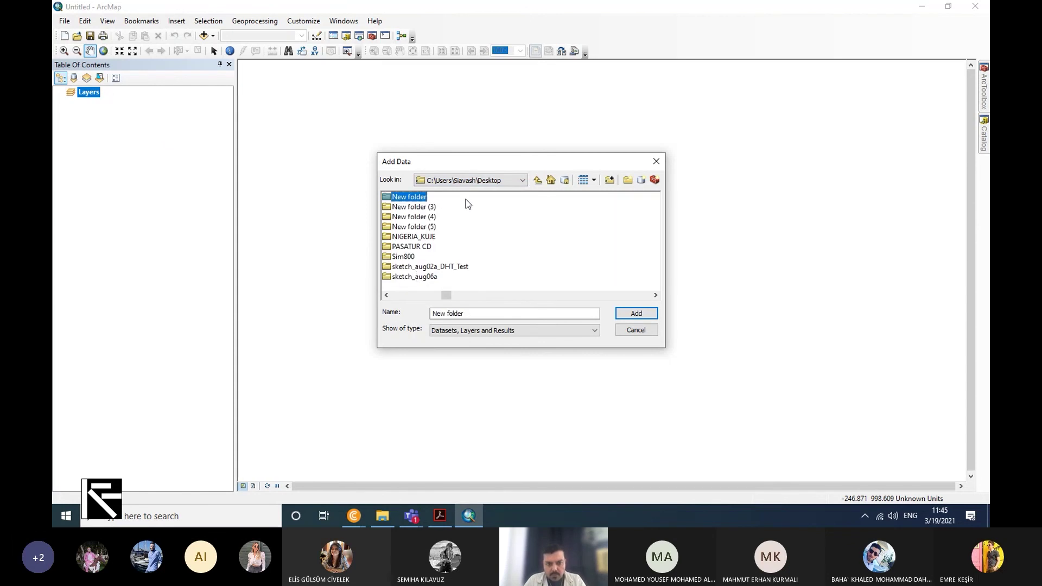
key("n")
key("n")
key("n")
key("n")
key("n")
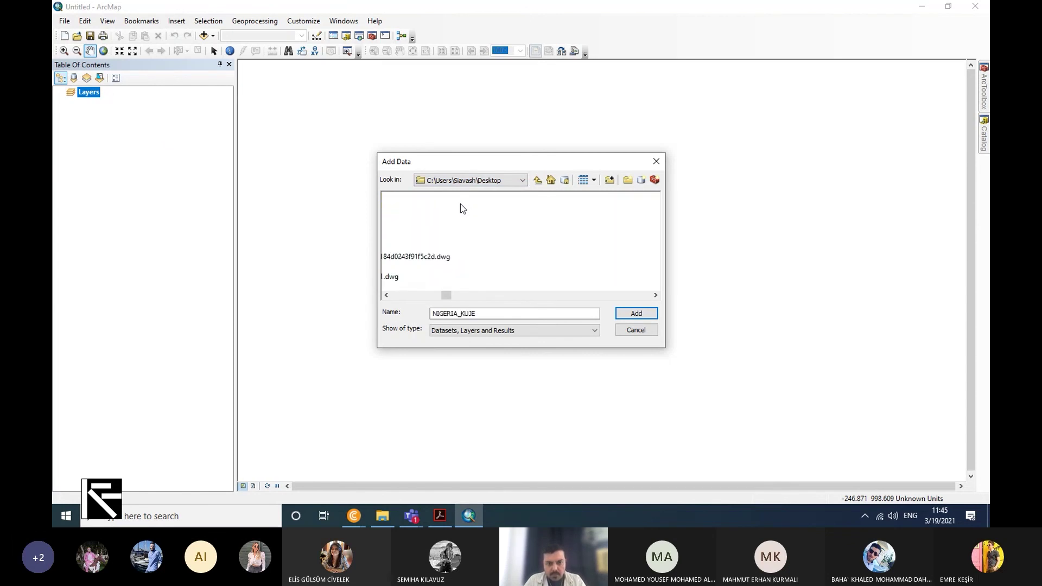
key("n")
key("n")
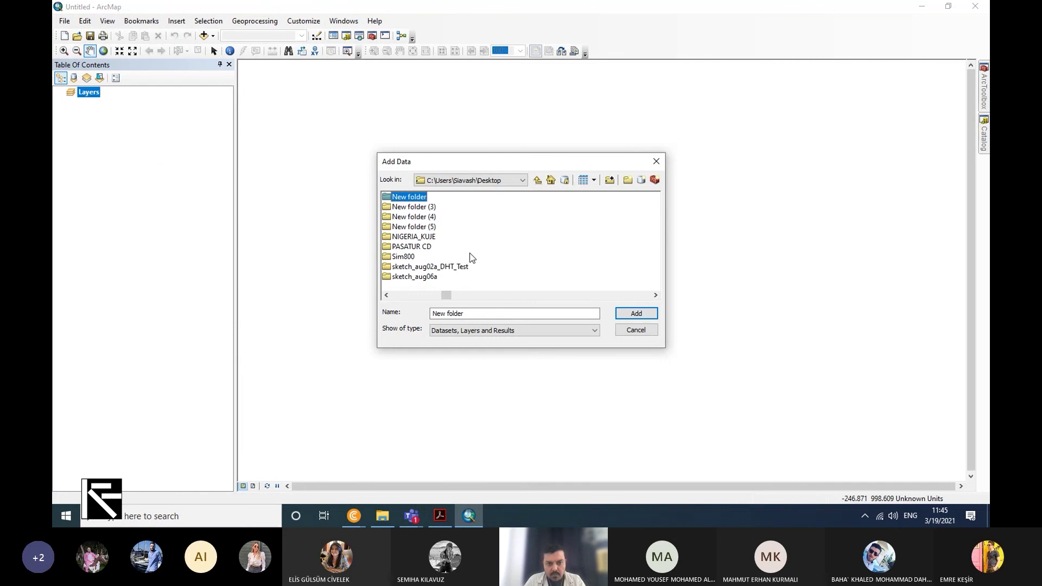
key("Escape")
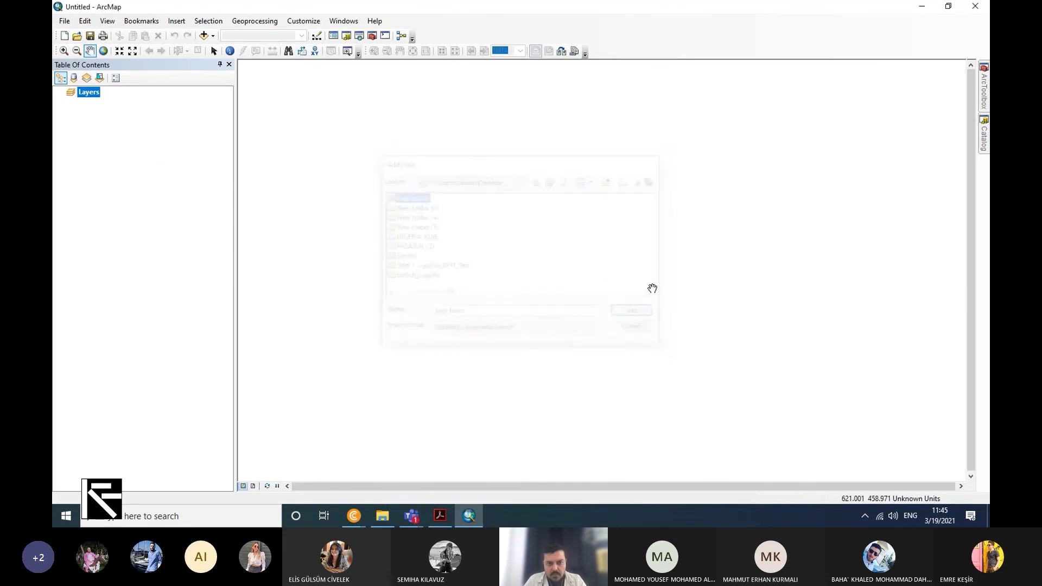
Switch to File Explorer, copy the NewYork Example folder from 06 Spring 2020-21, and paste it onto the desktop
left_click(382, 515)
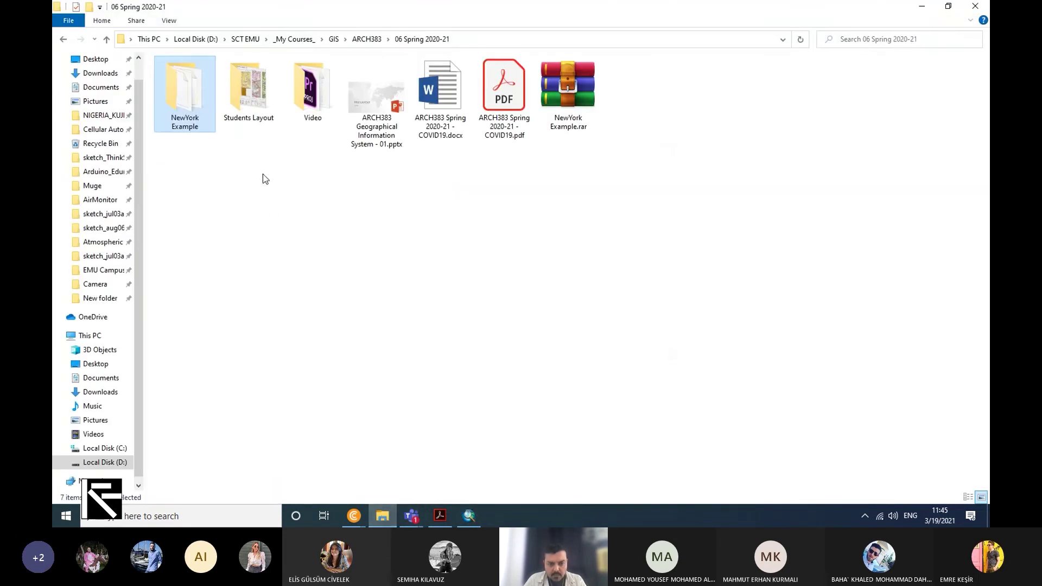
left_click(181, 102)
key("super+d")
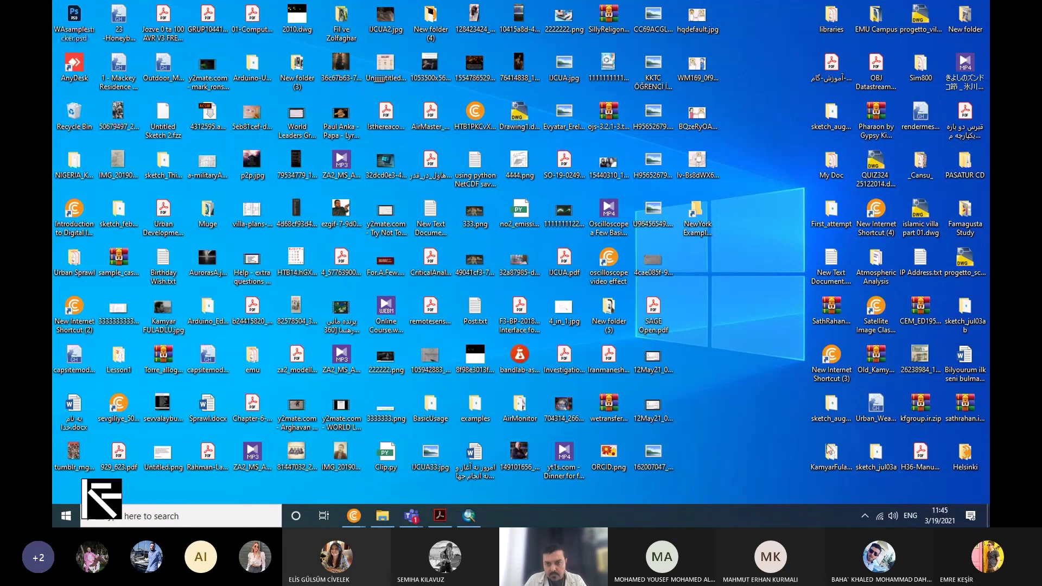
right_click(756, 340)
left_click(784, 214)
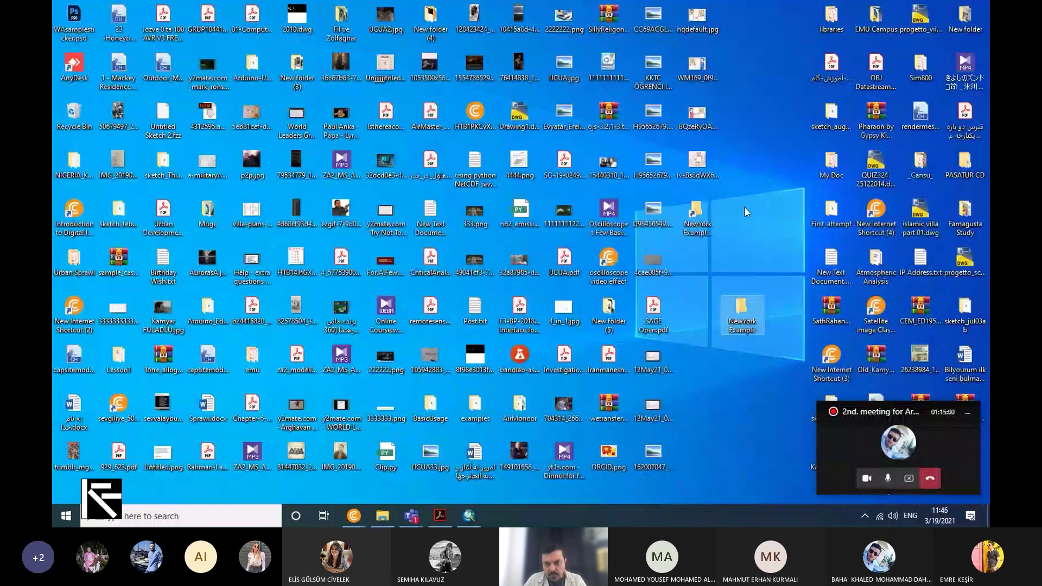
left_click_drag(745, 207, 697, 245)
key("shift+Delete")
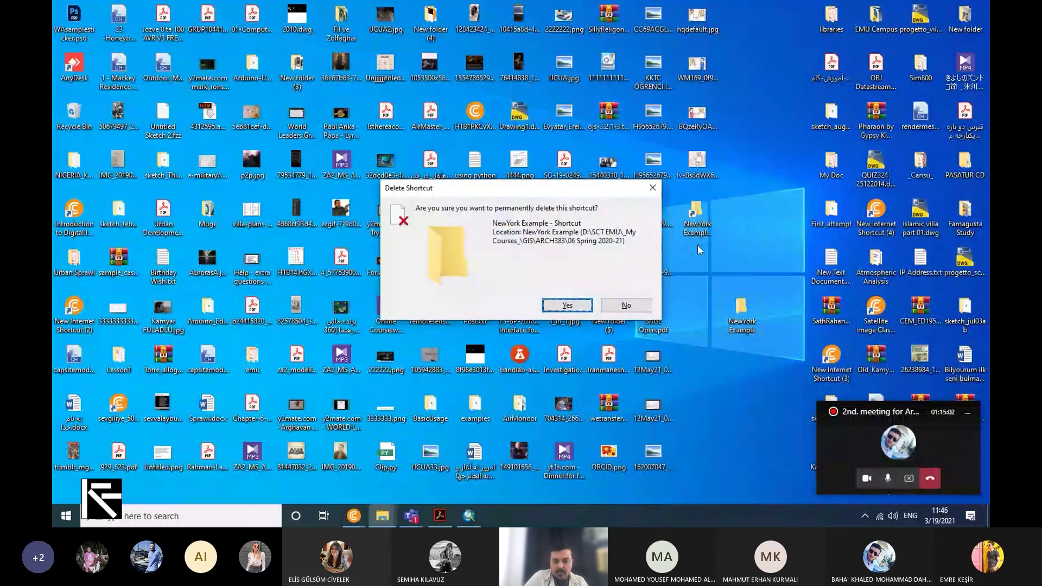
key("Escape")
Switch to ArcMap, start adding data, and open the NewYork Example folder on the Desktop
left_click(462, 516)
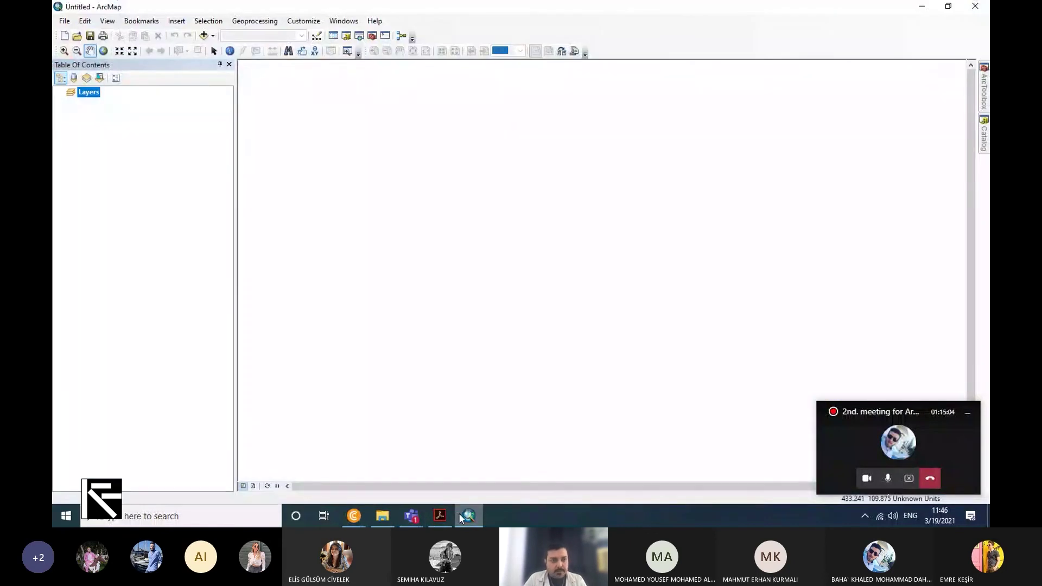
left_click(212, 36)
left_click(235, 49)
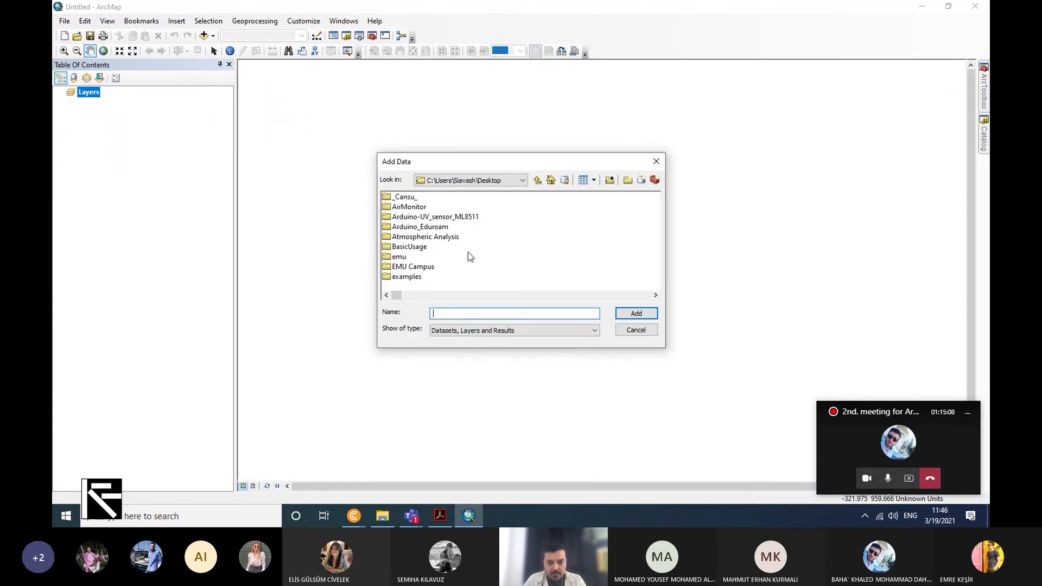
left_click(424, 227)
key("n")
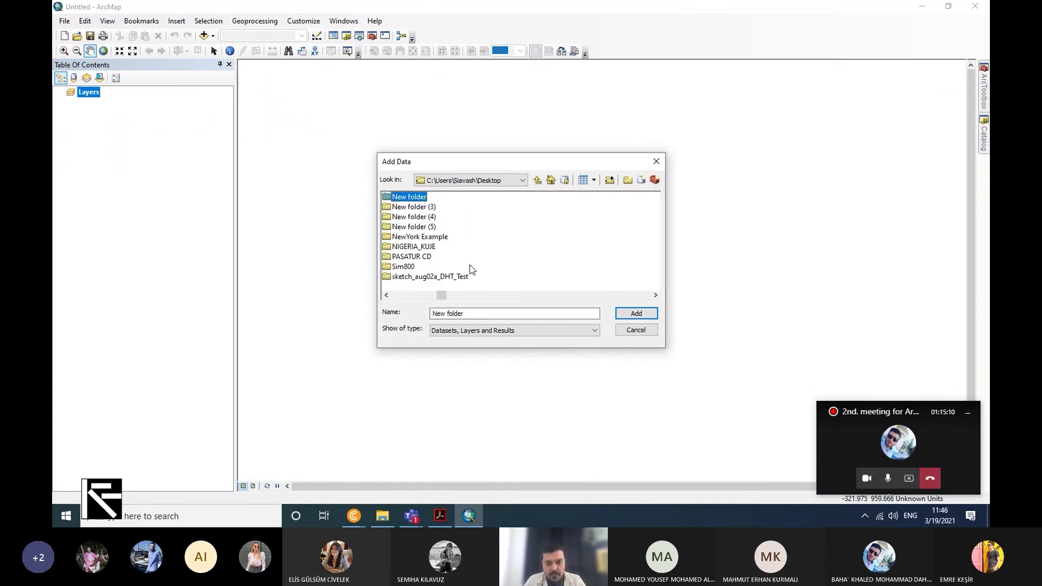
left_click(434, 238)
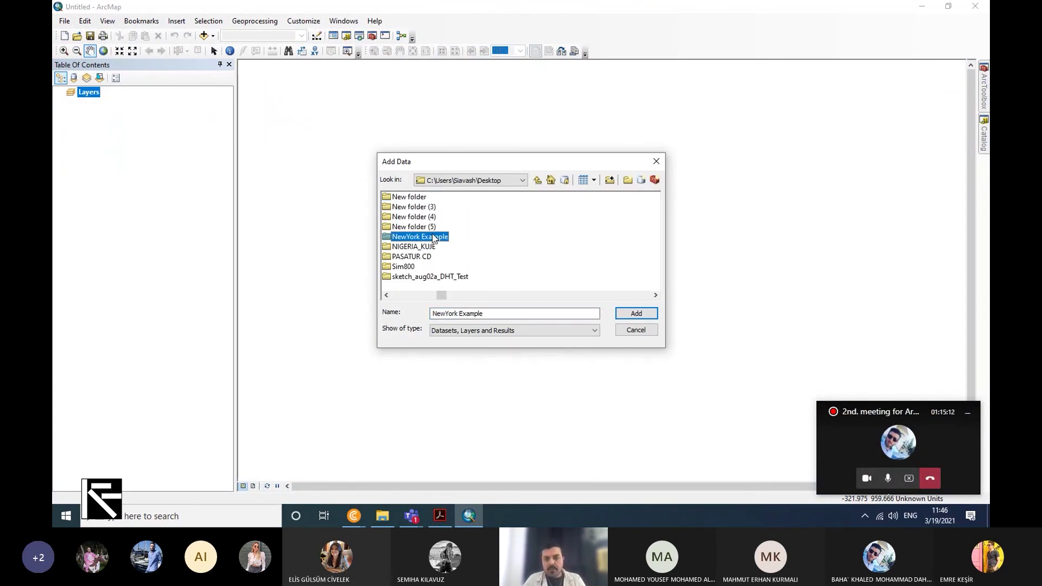
double_click(404, 239)
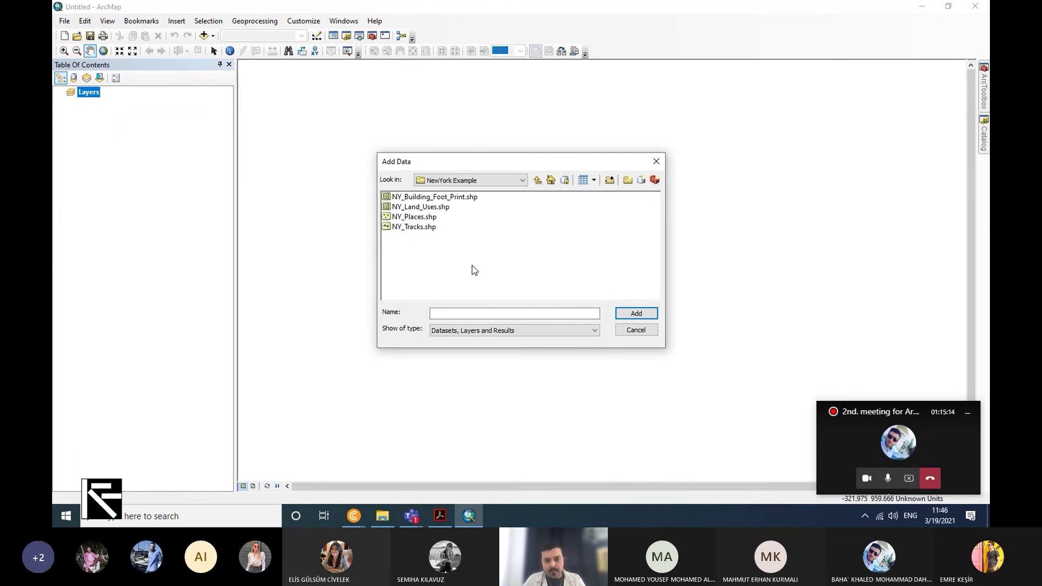
Add the NY_Building_Foot_Print, NY_Land_Uses, NY_Places and NY_Tracks shapefiles to the map together
left_click_drag(468, 260, 342, 172)
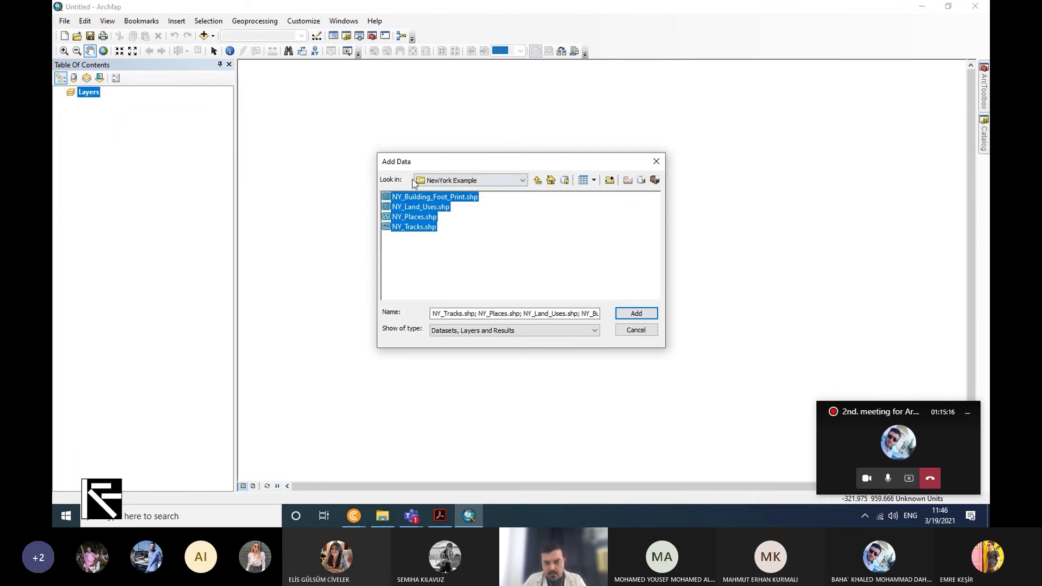
left_click(385, 239)
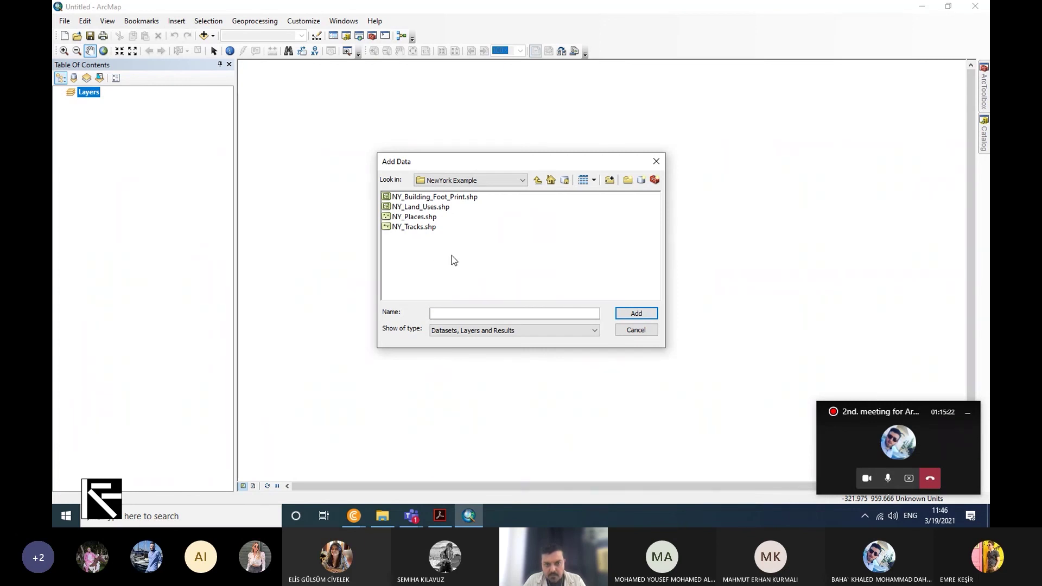
left_click_drag(455, 260, 398, 196)
left_click(637, 314)
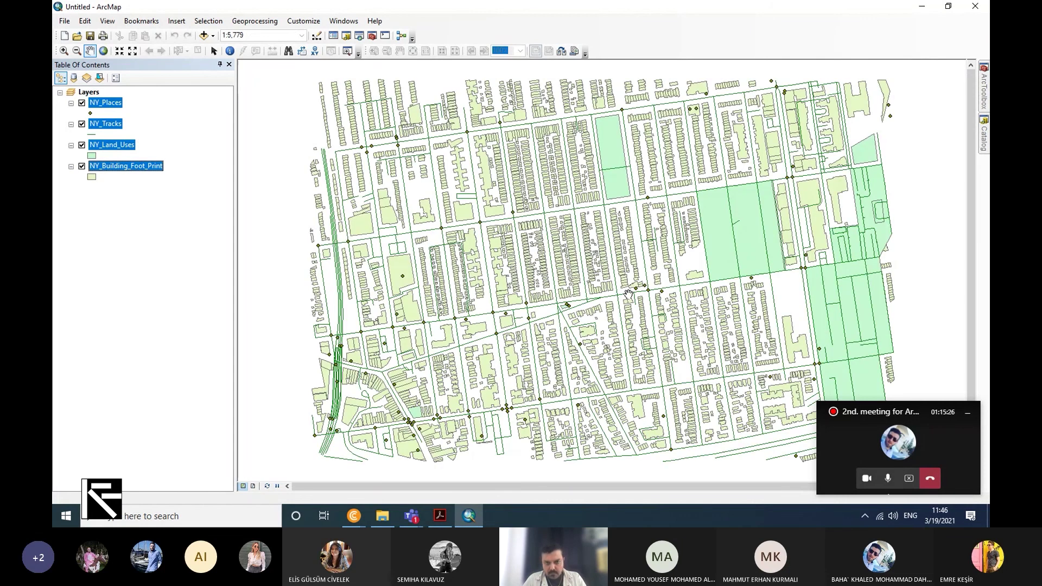
Move the NY_Land_Uses layer below NY_Building_Foot_Print in the layer order
left_click_drag(698, 328, 633, 247)
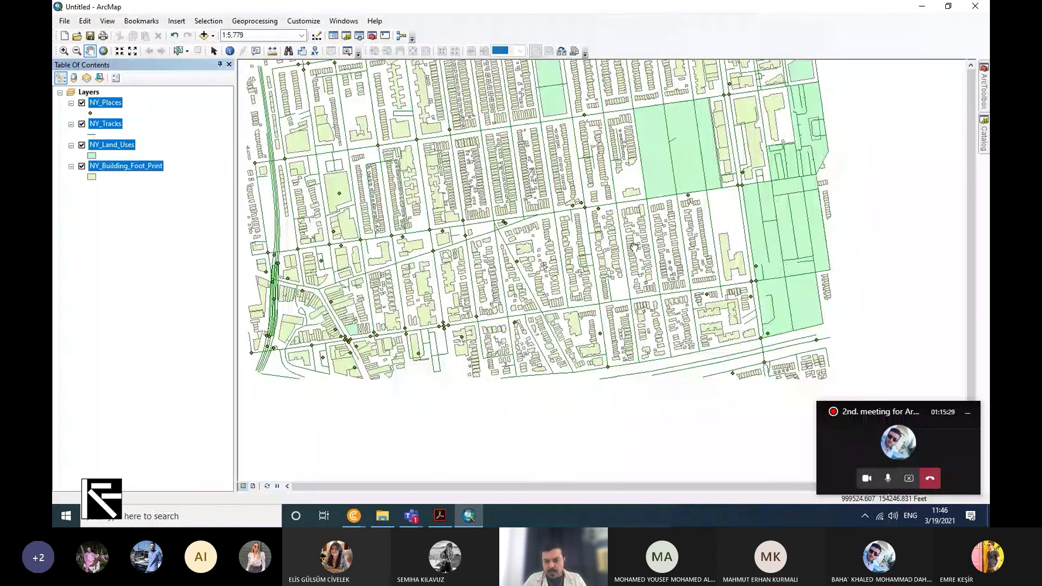
left_click_drag(690, 331, 624, 387)
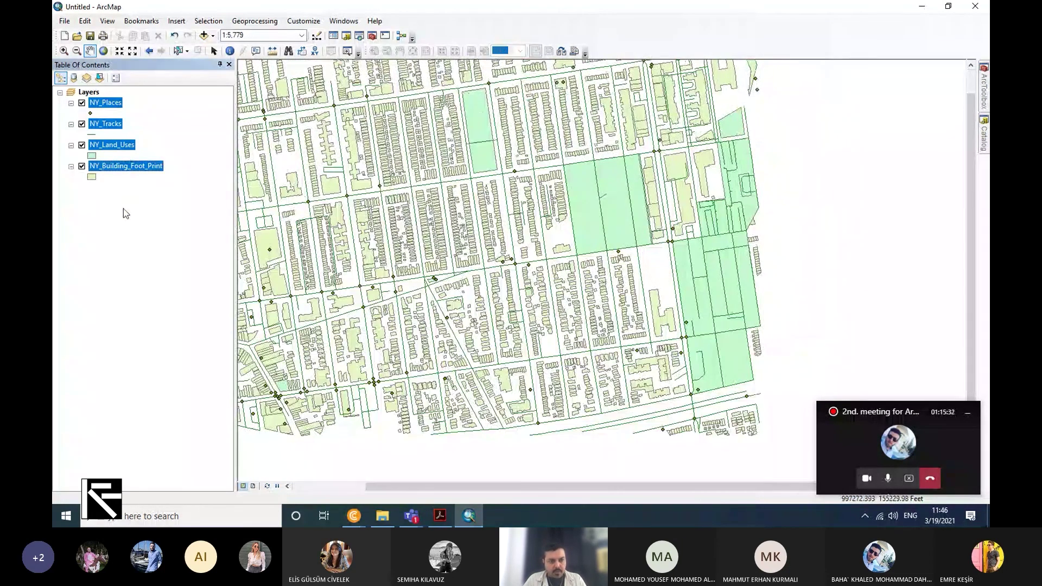
left_click(123, 209)
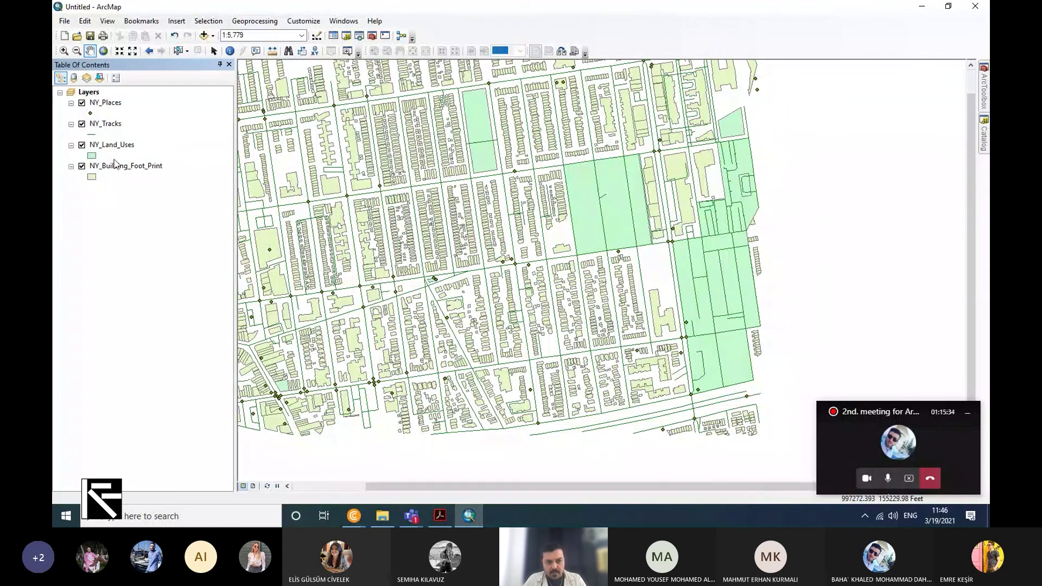
left_click_drag(117, 147, 125, 201)
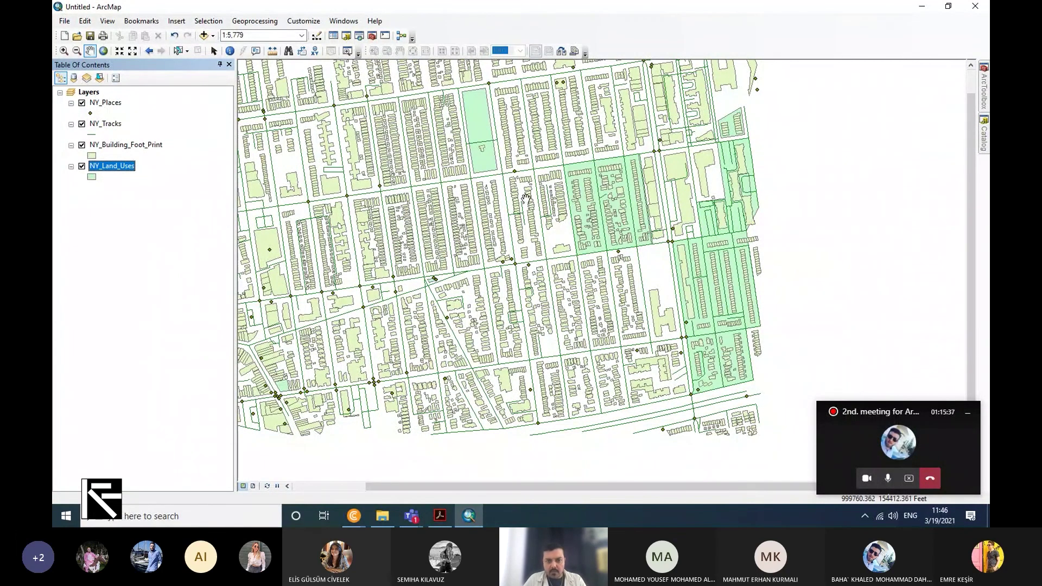
Use Identify to inspect the attributes of two NY_Building_Foot_Print polygons near the southern edge of the map
left_click_drag(523, 283, 584, 291)
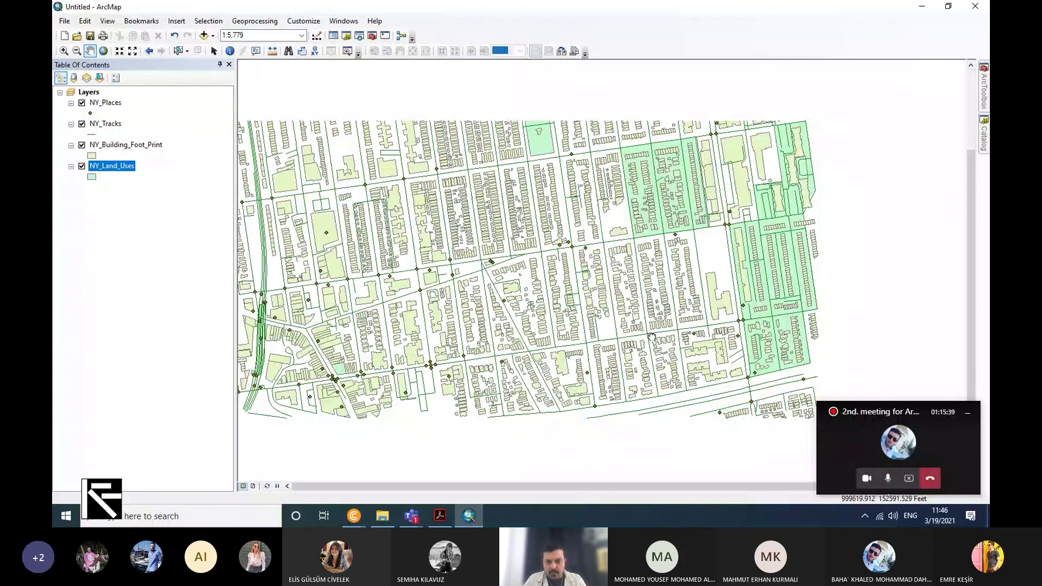
left_click_drag(574, 247, 623, 323)
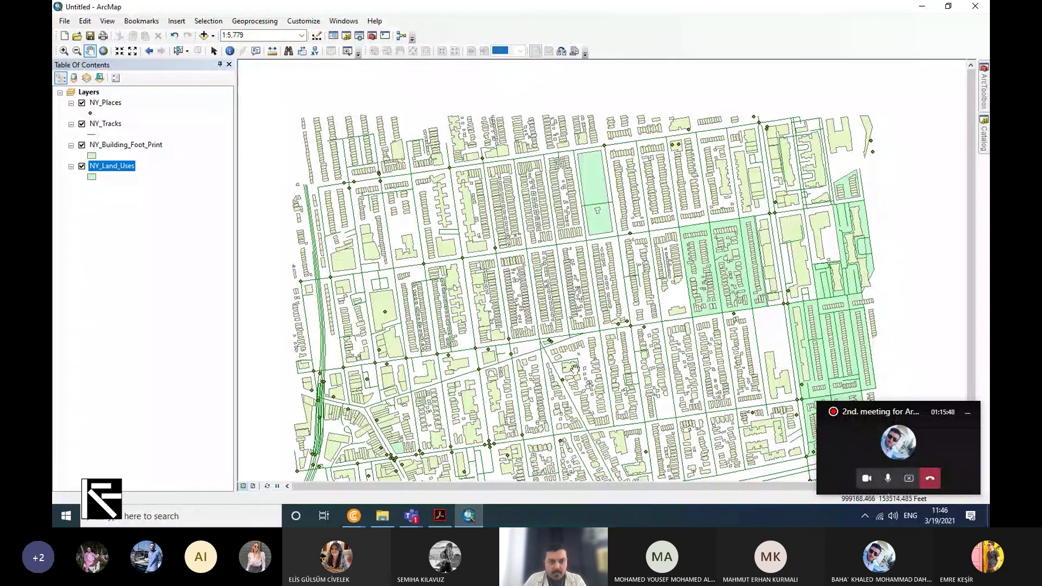
left_click_drag(540, 319, 512, 182)
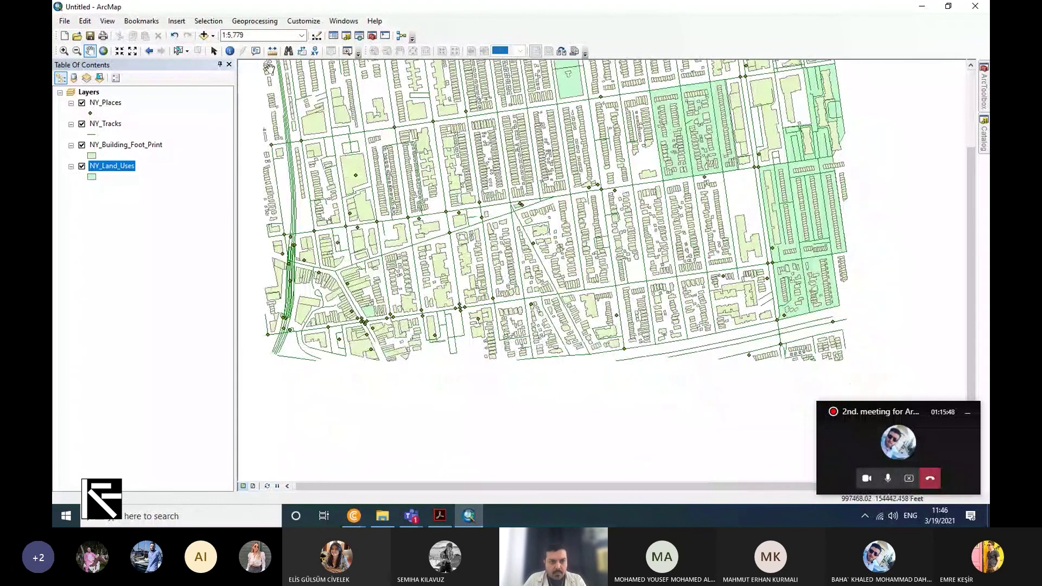
left_click(230, 51)
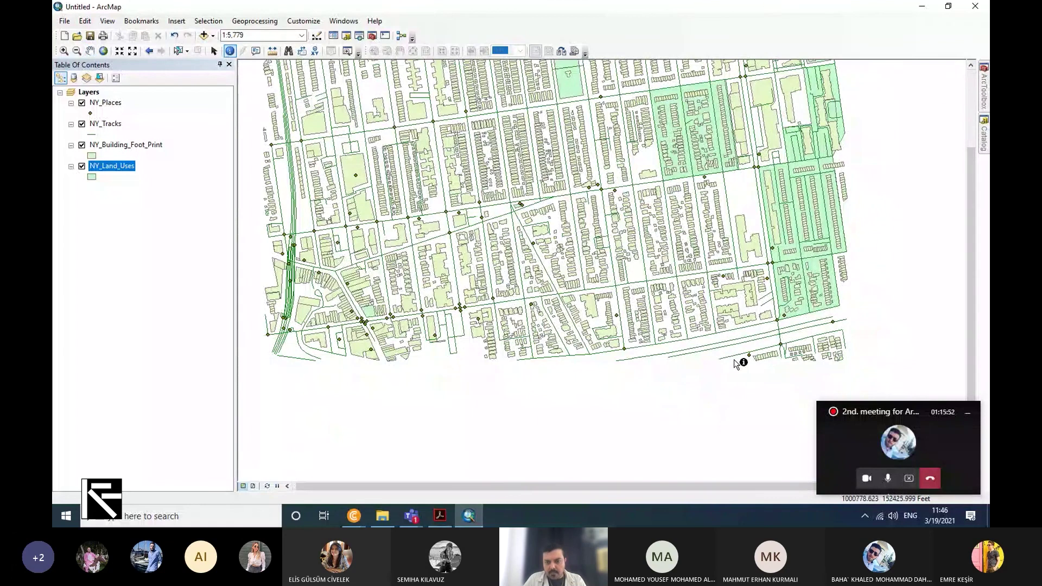
scroll(747, 356, "down", 2)
scroll(445, 320, "down", 2)
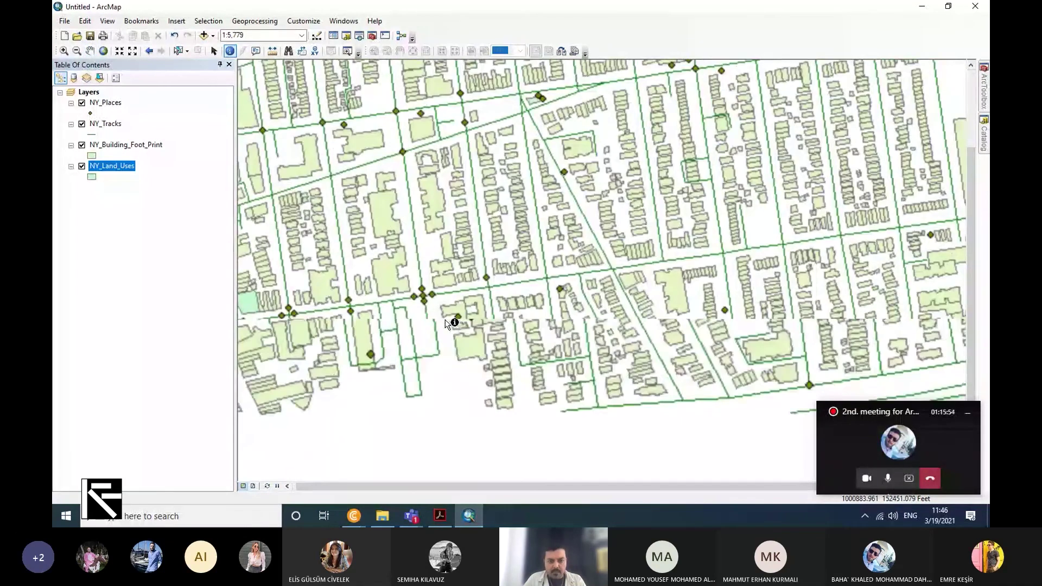
left_click(460, 340)
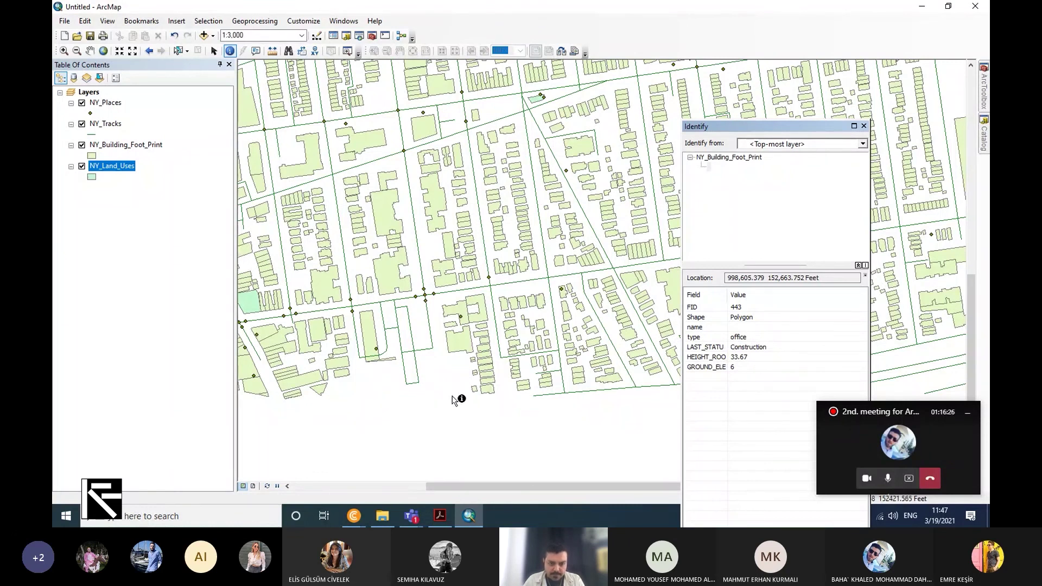
left_click(483, 317)
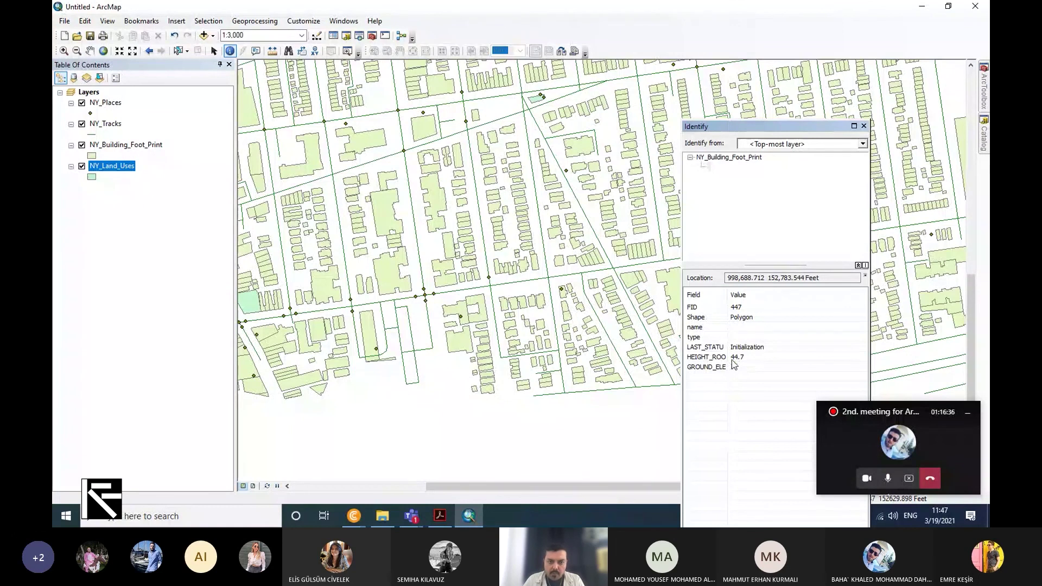
Identify several NY_Tracks lines, including Ocean Avenue, East 23rd Street and Voorhies Avenue, plus two NY_Places points along Voorhies Avenue
left_click(411, 194)
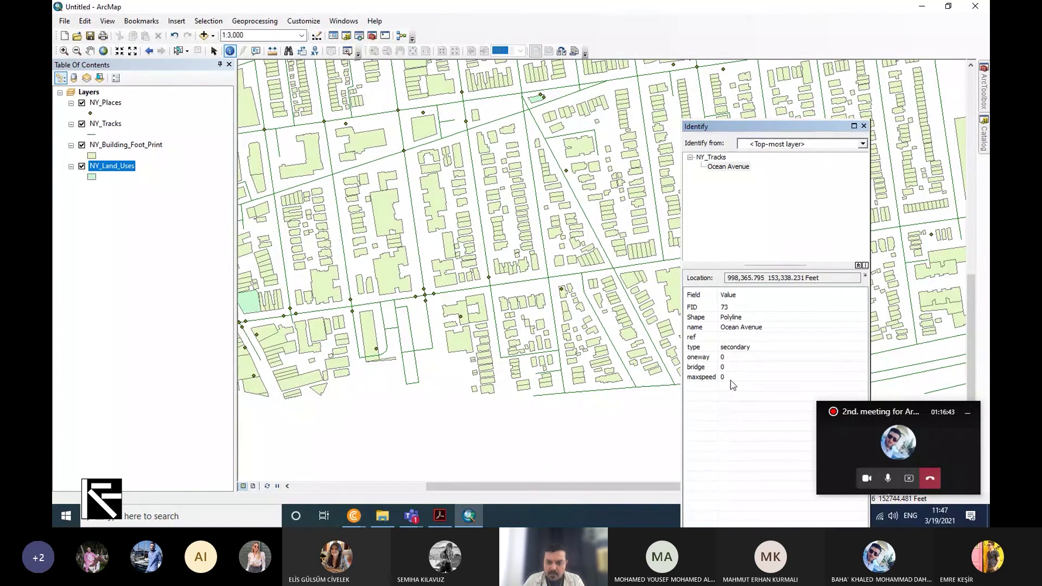
left_click(580, 208)
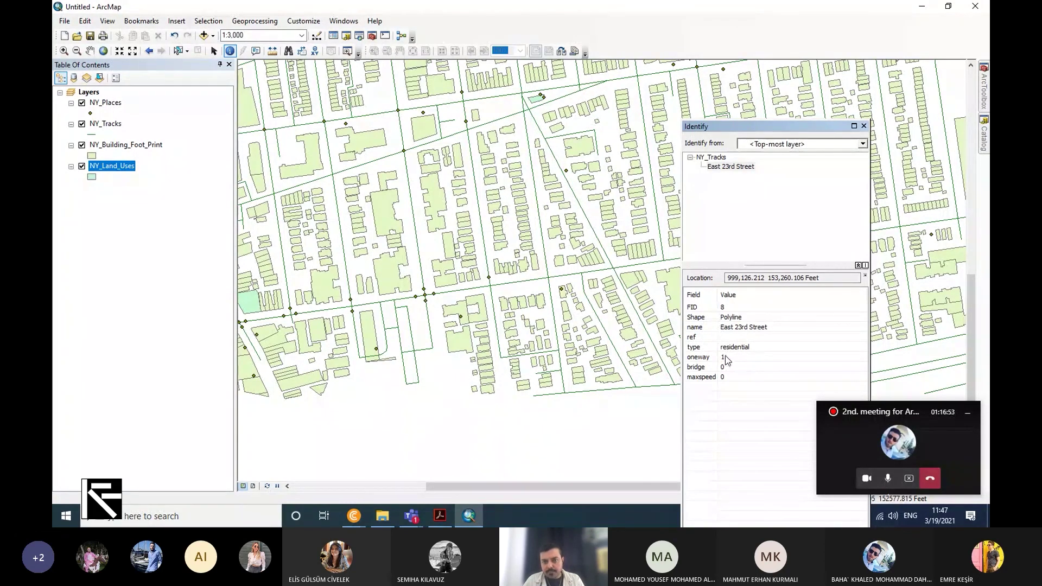
left_click(589, 135)
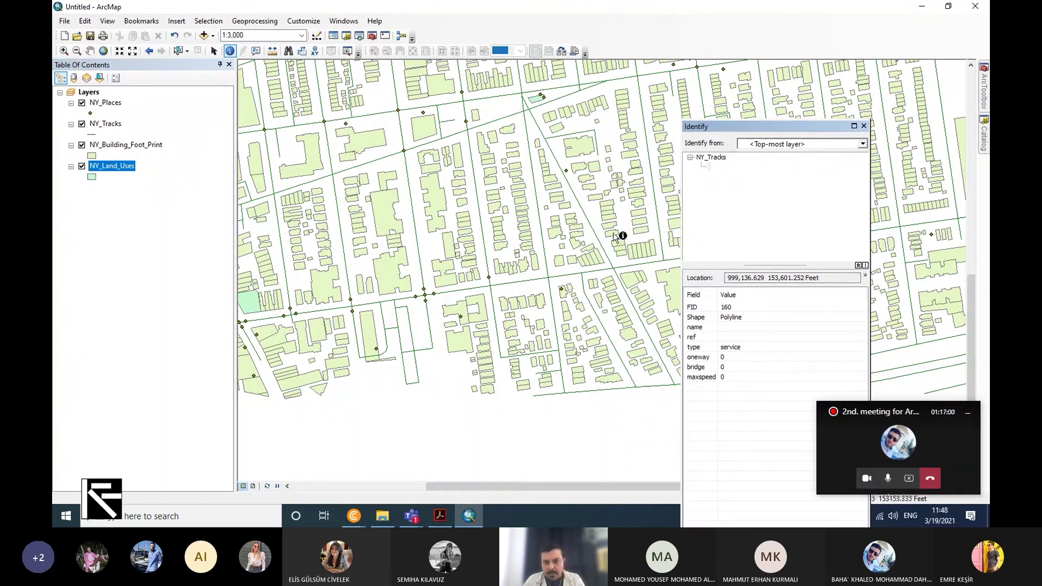
left_click(601, 271)
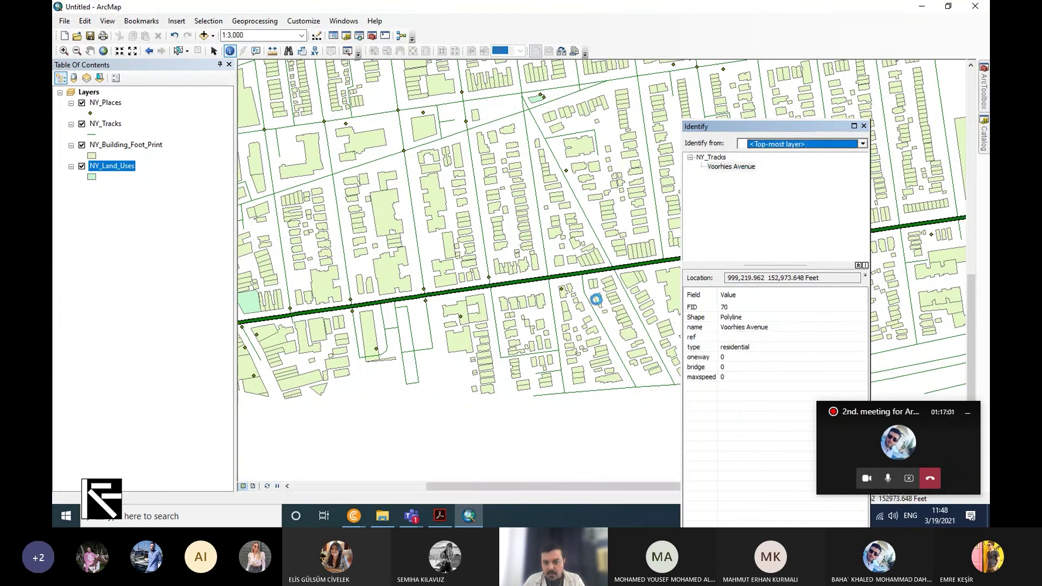
left_click(475, 292)
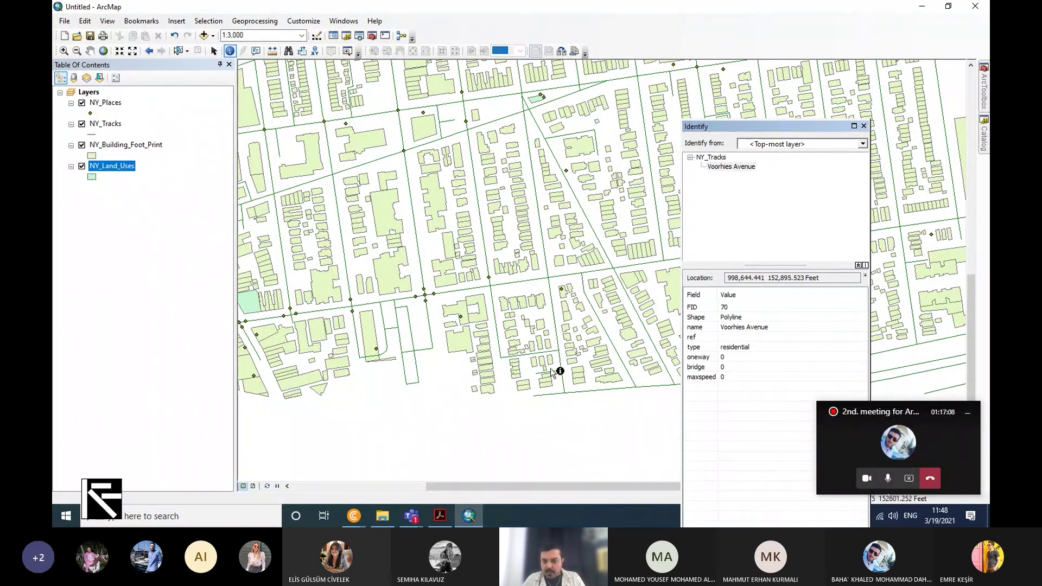
left_click(433, 295)
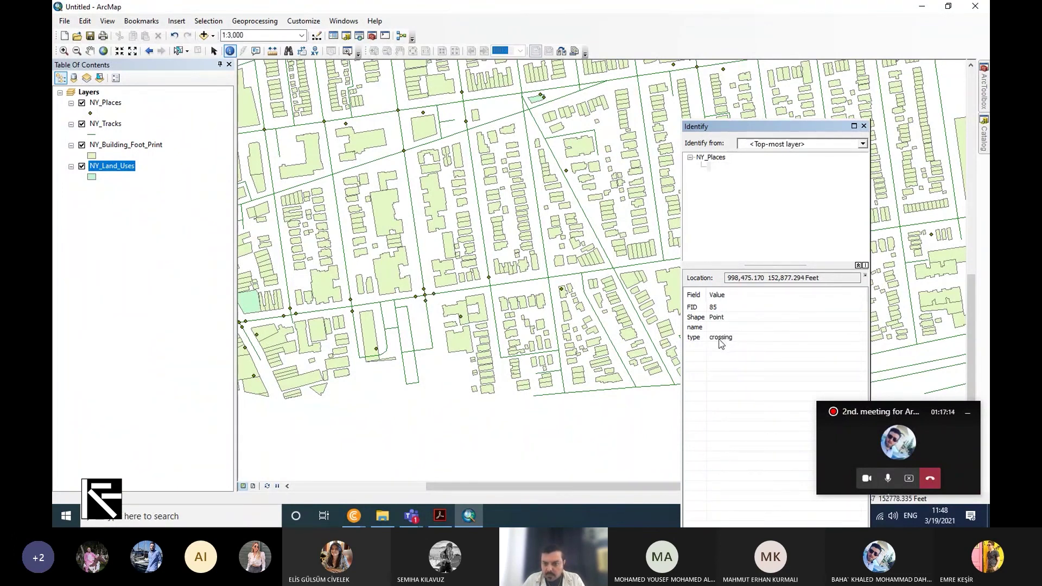
left_click(501, 284)
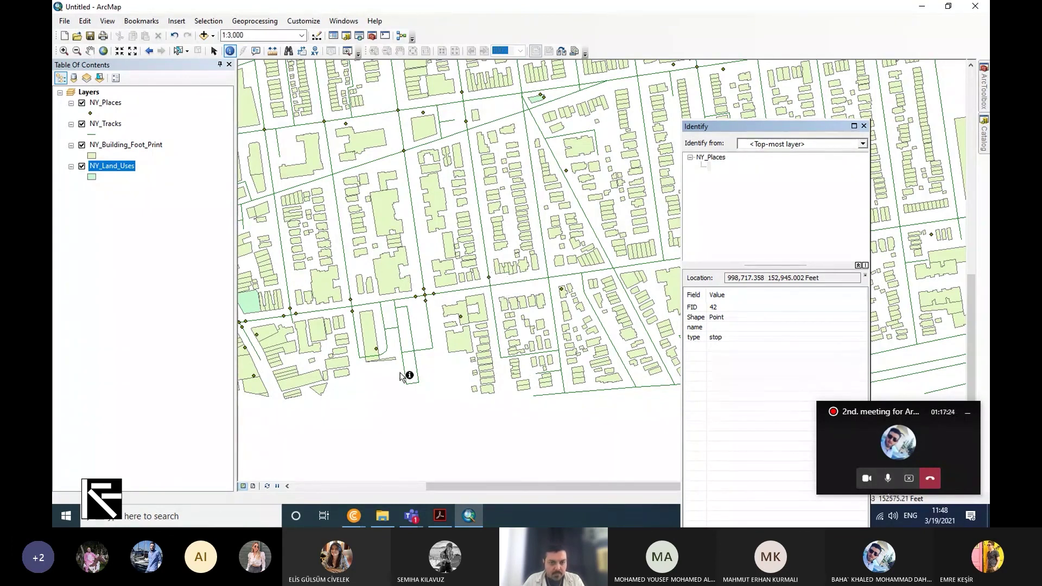
Identify a building in the large green block southeast of the park and the NY_Land_Uses polygon beneath it
scroll(402, 376, "up", 4)
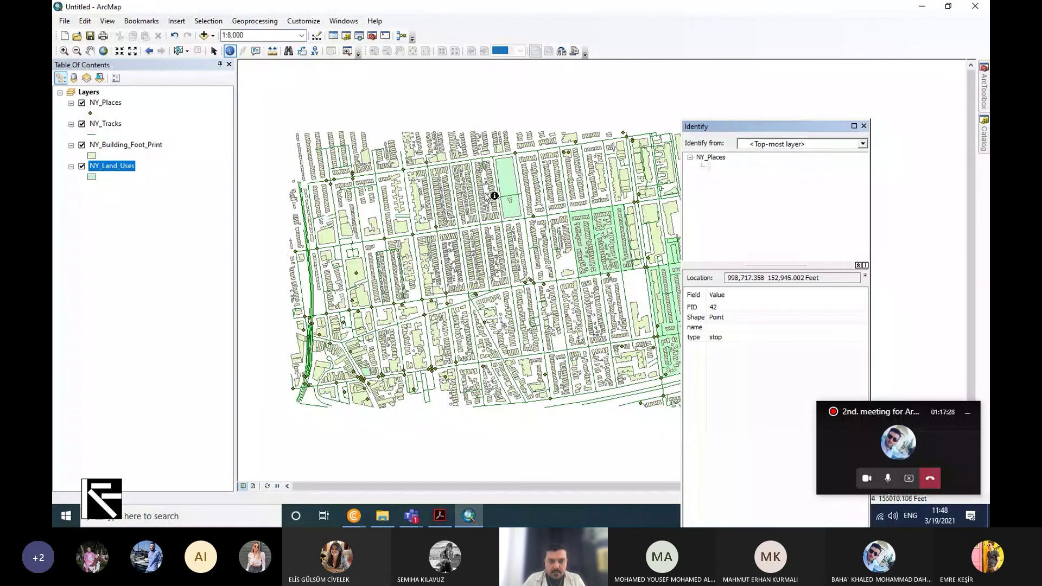
scroll(612, 264, "down", 2)
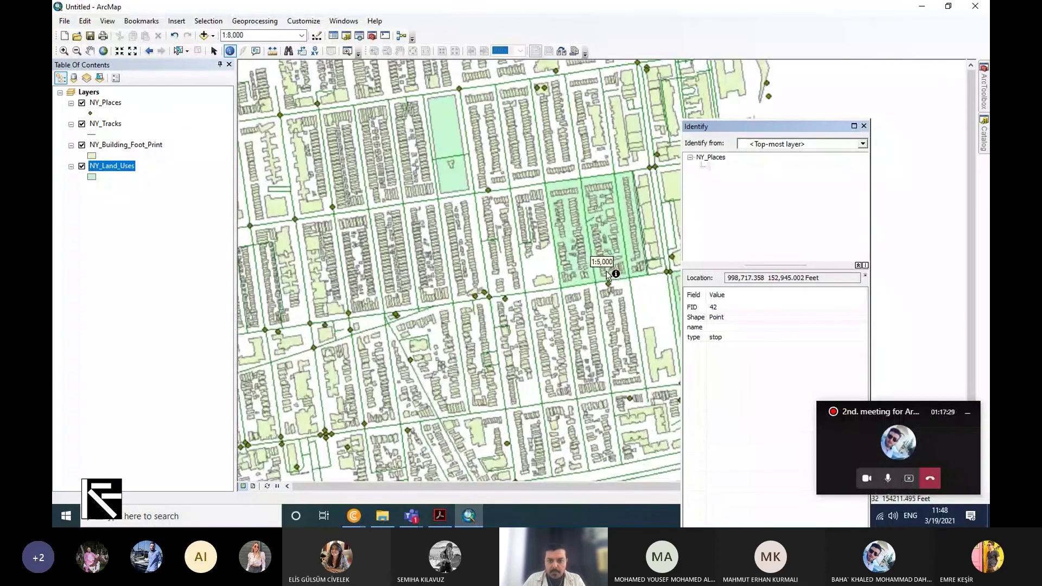
scroll(612, 264, "down", 1)
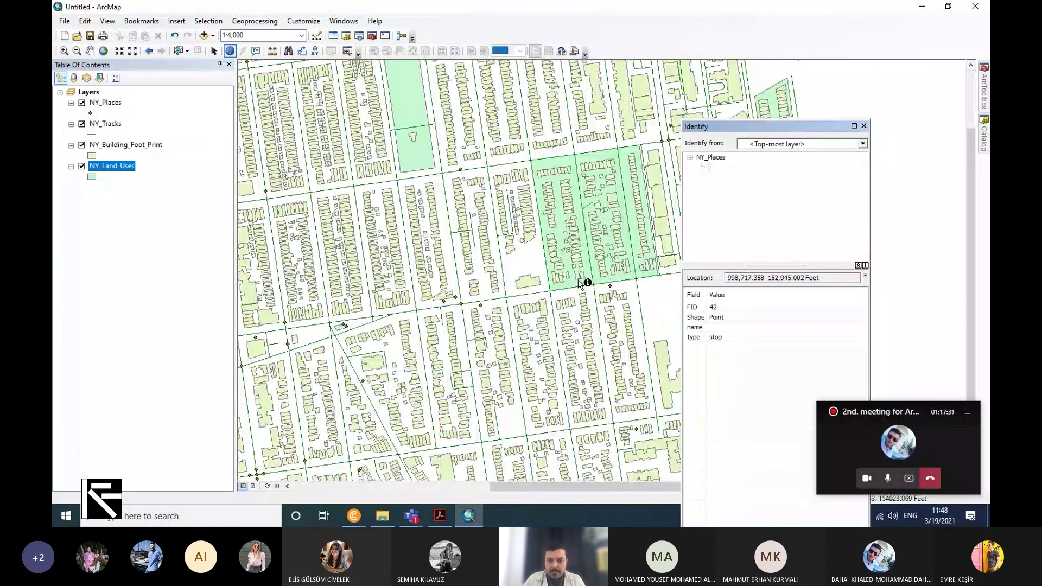
left_click(579, 279)
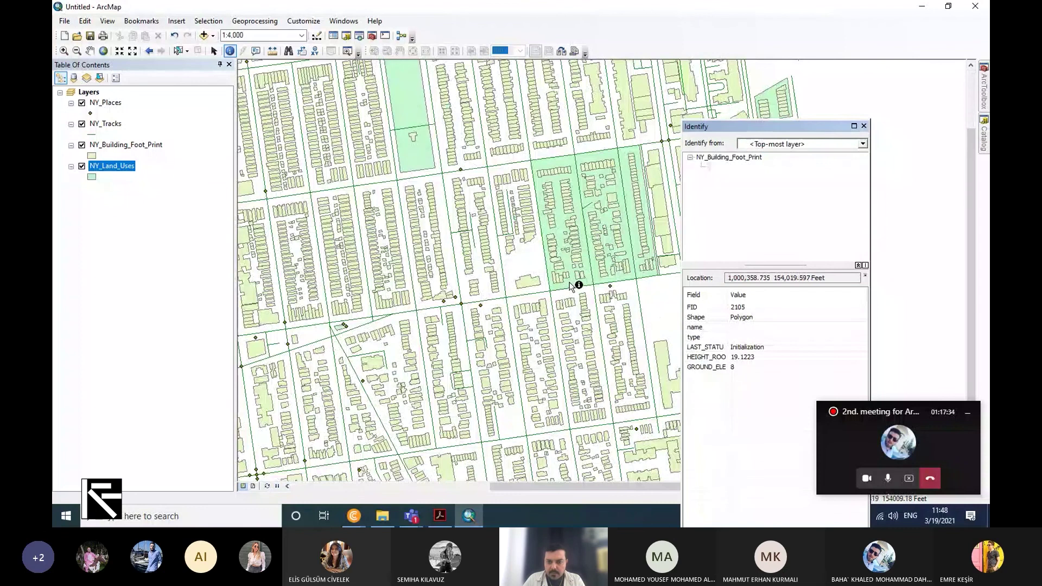
left_click(562, 283)
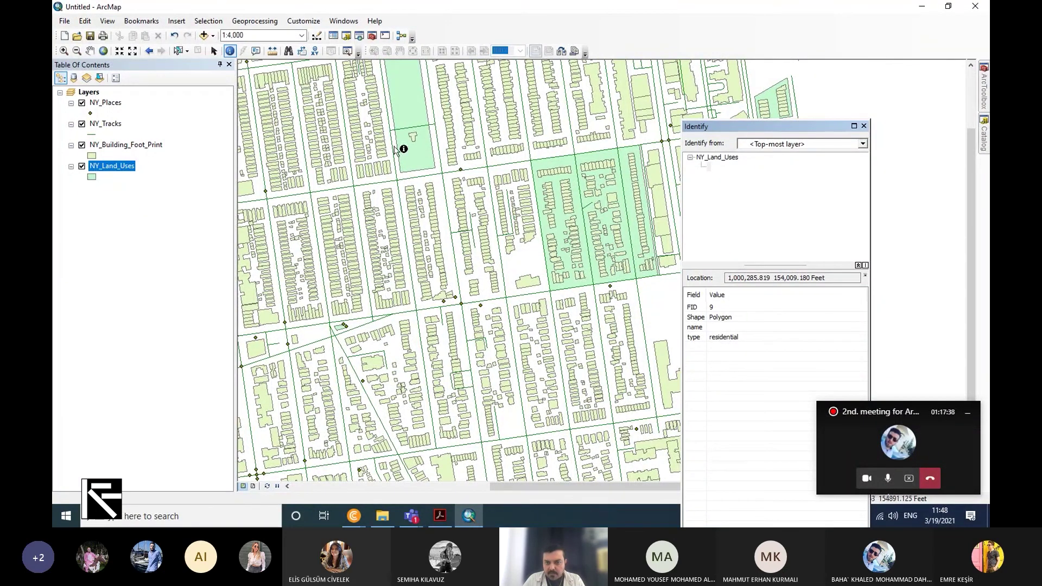
Identify the green park polygon north of the map's centre, followed by three NY_Tracks lines along the western edge
left_click(418, 164)
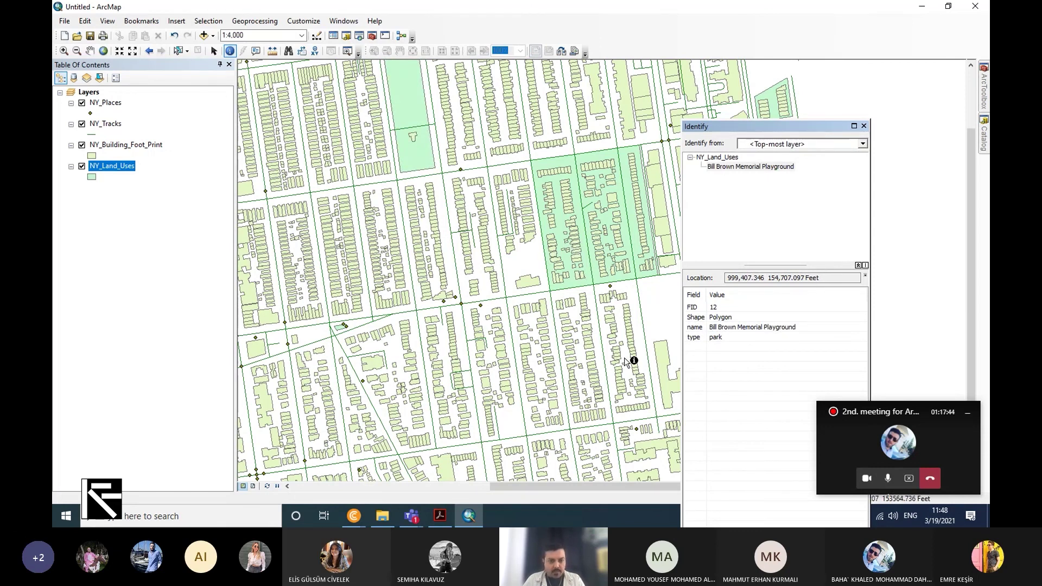
scroll(613, 363, "down", 1)
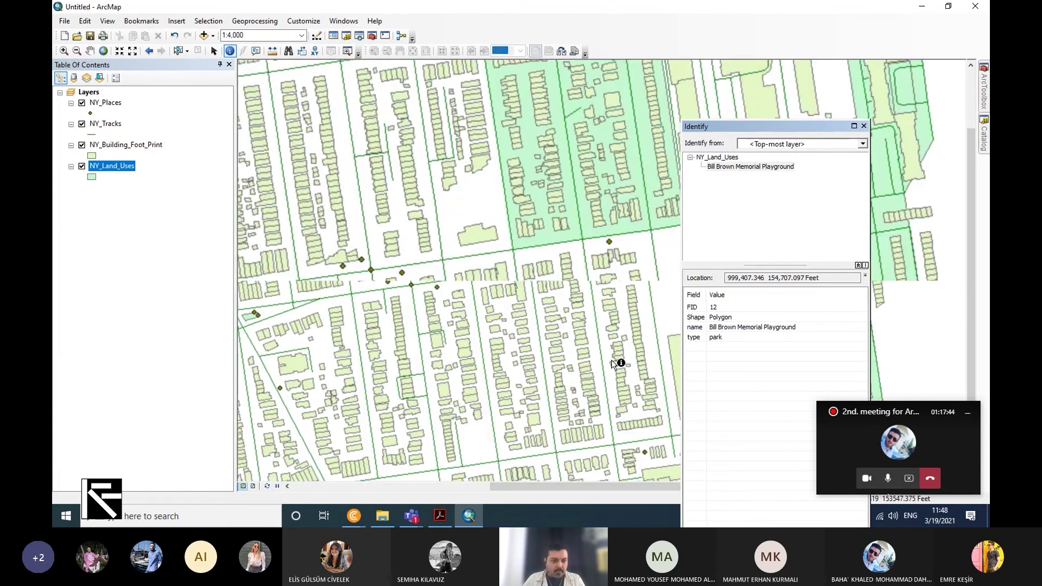
scroll(613, 363, "up", 2)
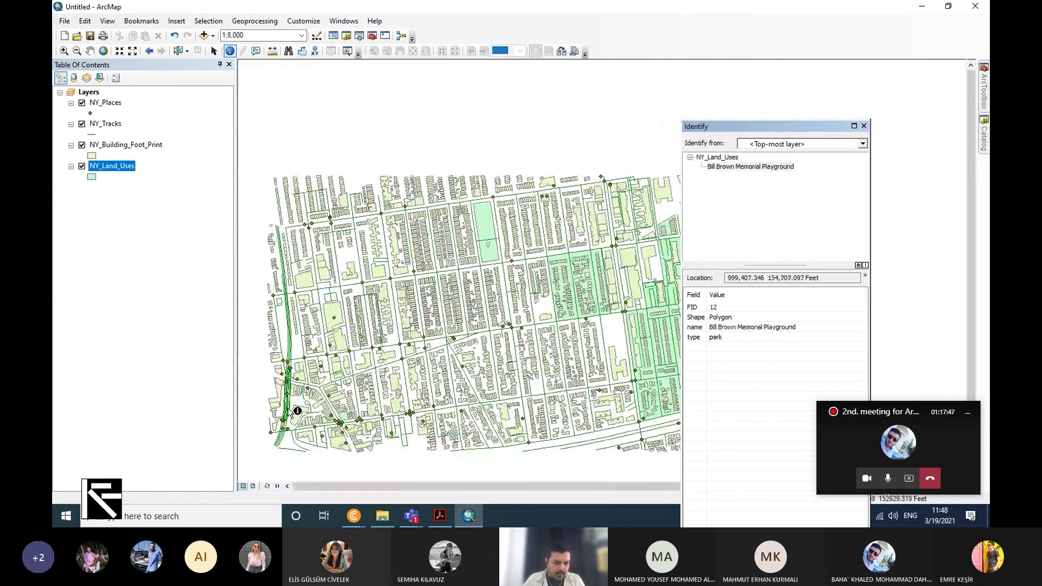
scroll(280, 377, "down", 1)
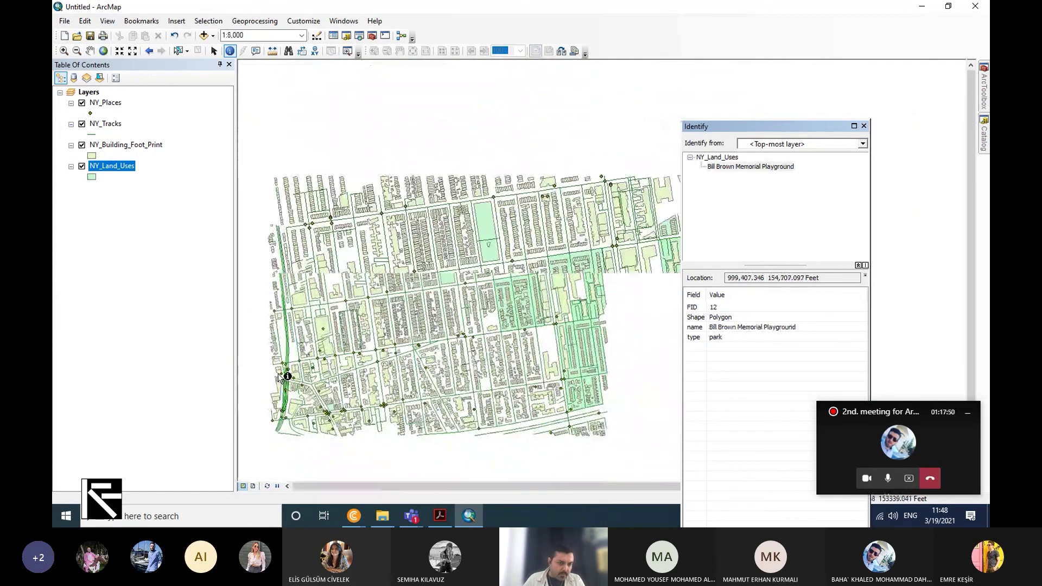
scroll(329, 320, "down", 1)
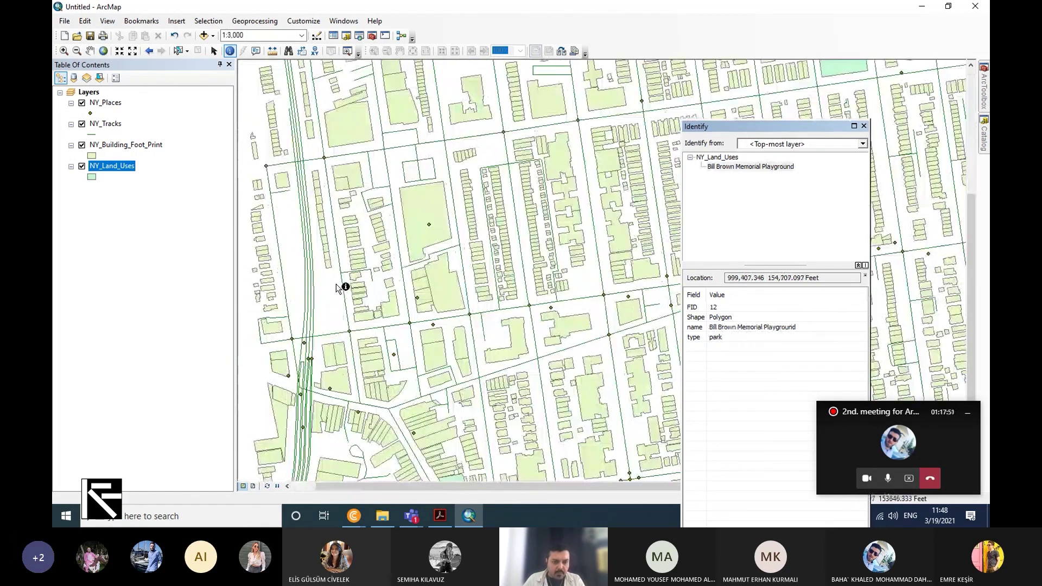
left_click(313, 293)
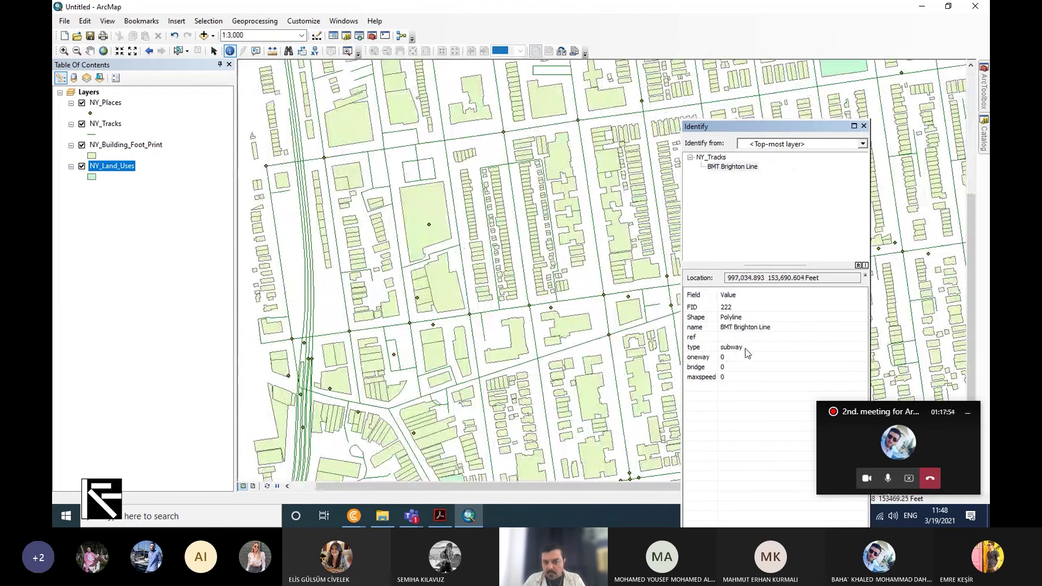
left_click(305, 196)
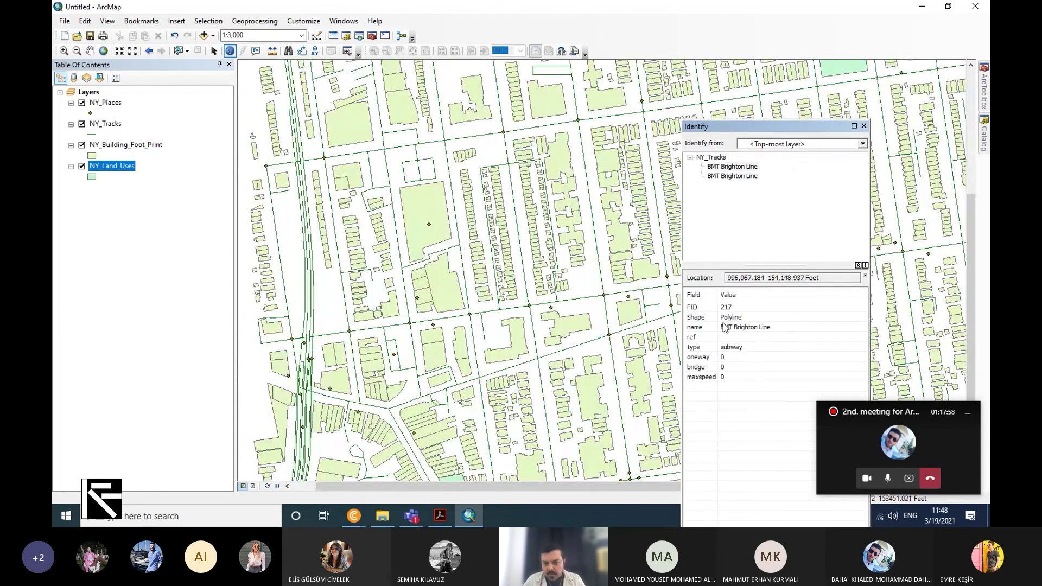
left_click(295, 459)
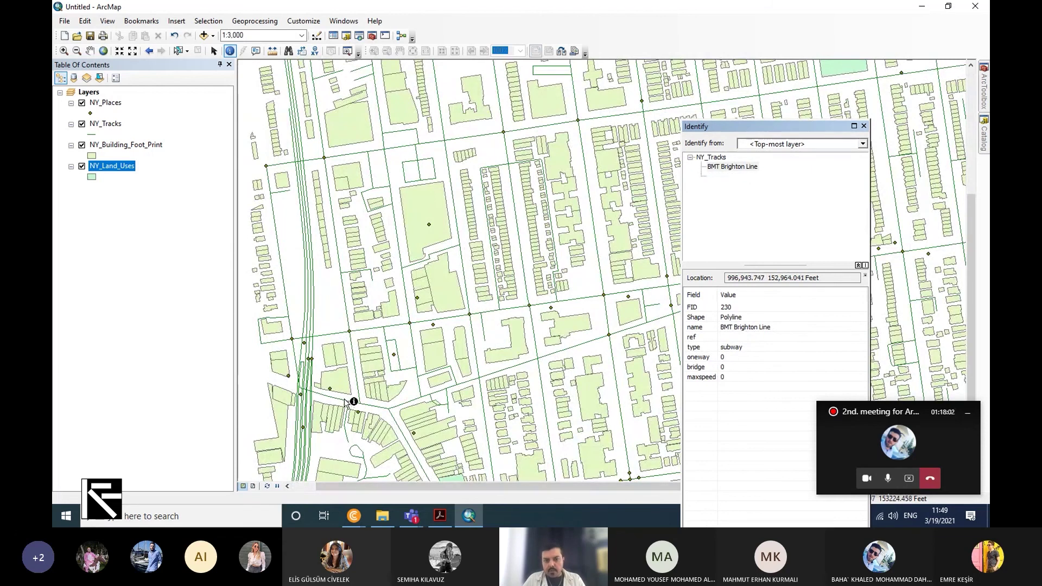
Examine the full extent of the layered New York map and its southern blocks
scroll(340, 404, "up", 3)
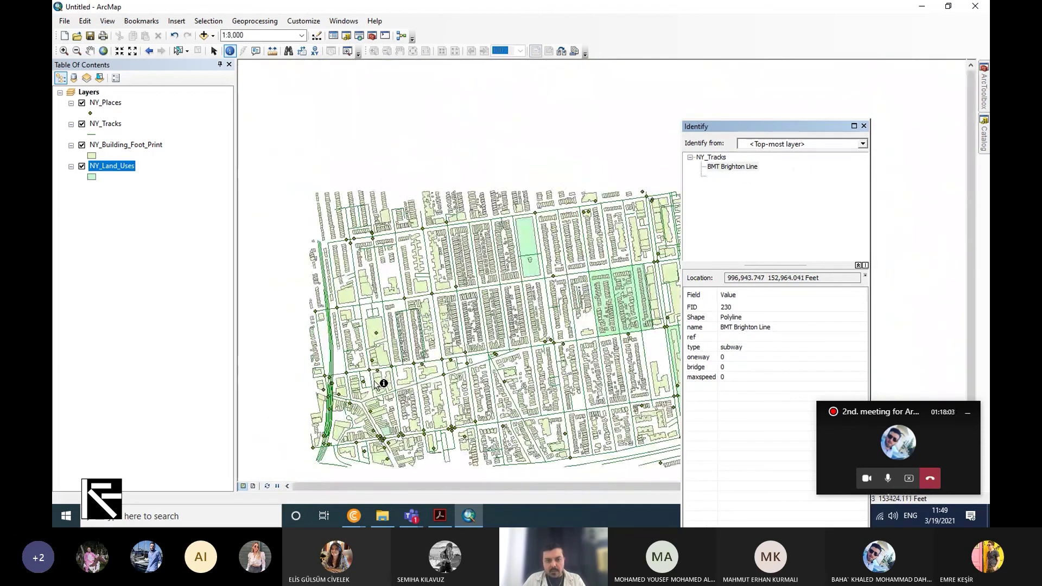
scroll(380, 374, "up", 3)
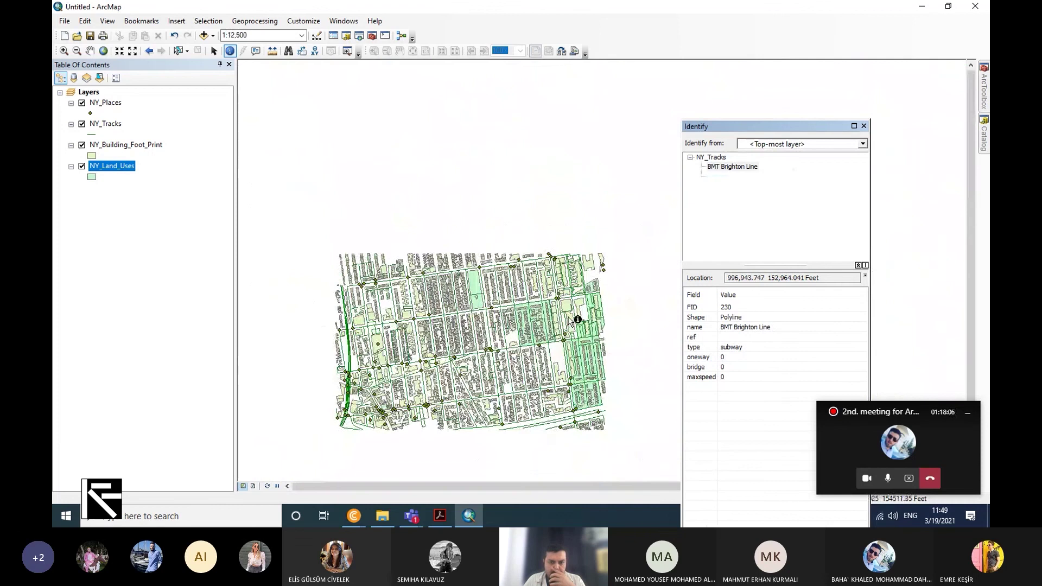
scroll(589, 313, "up", 2)
scroll(604, 369, "up", 3)
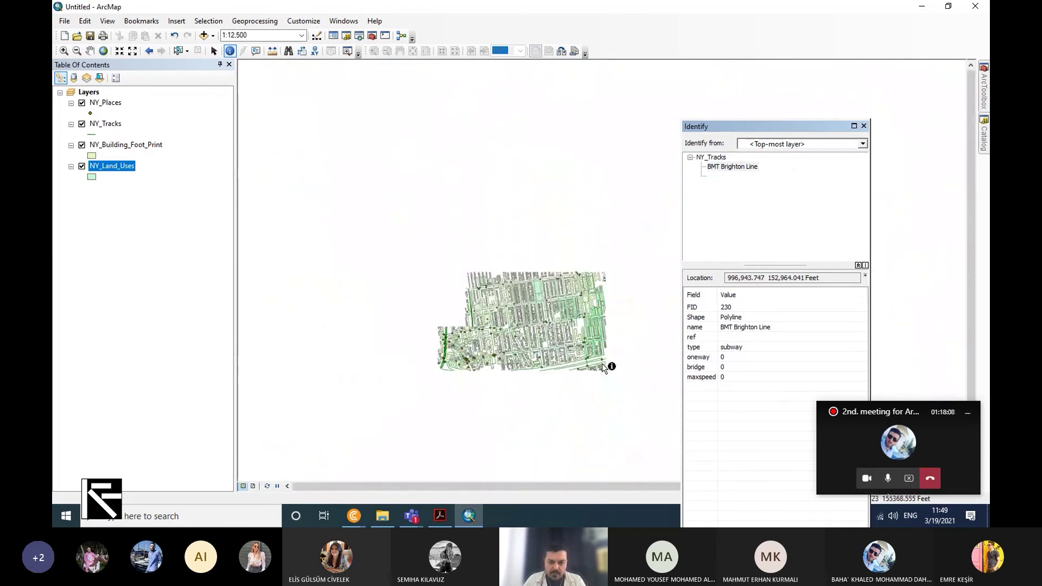
scroll(603, 368, "down", 3)
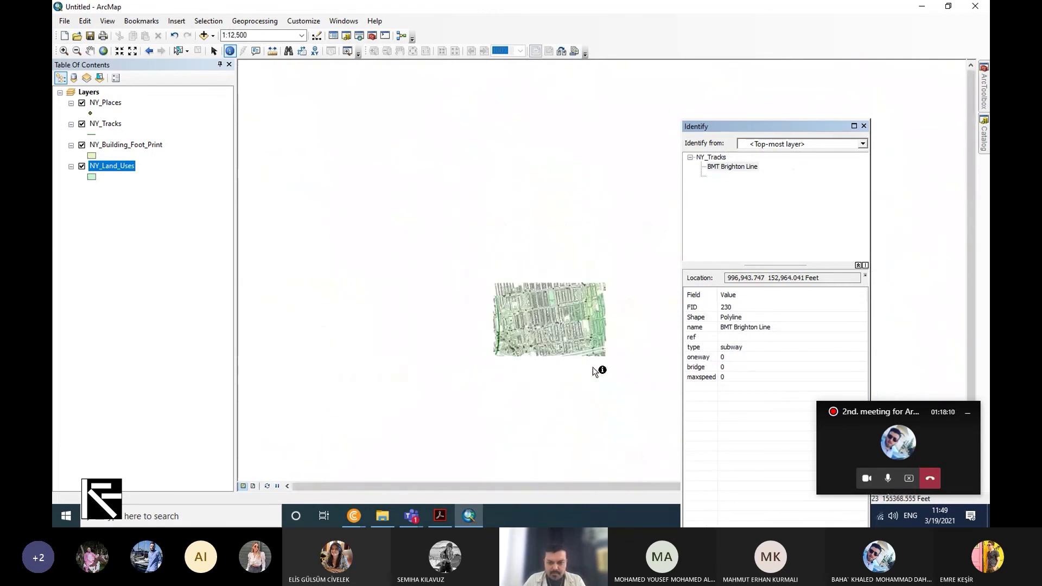
scroll(592, 372, "down", 2)
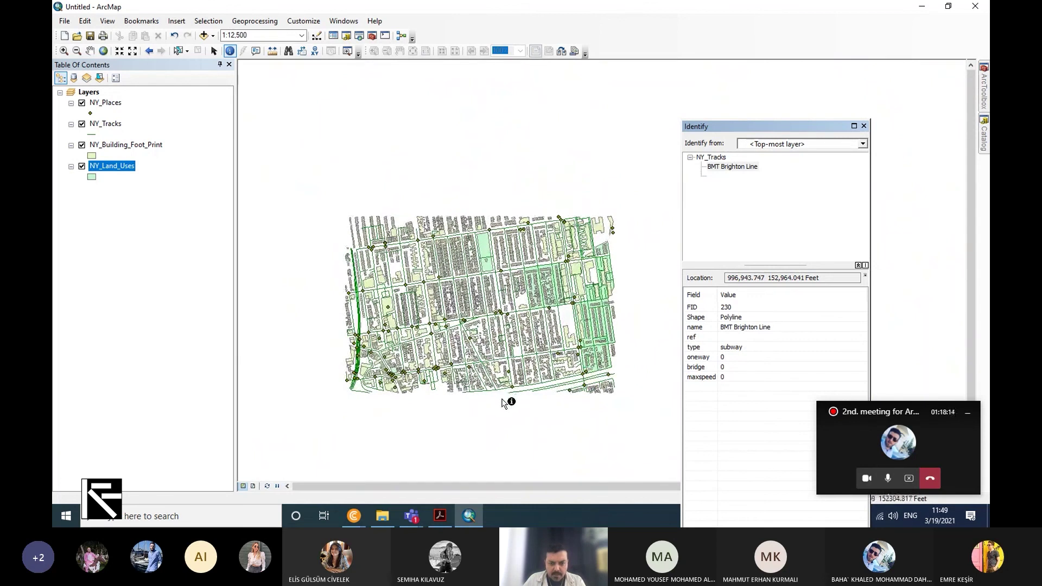
scroll(507, 402, "down", 2)
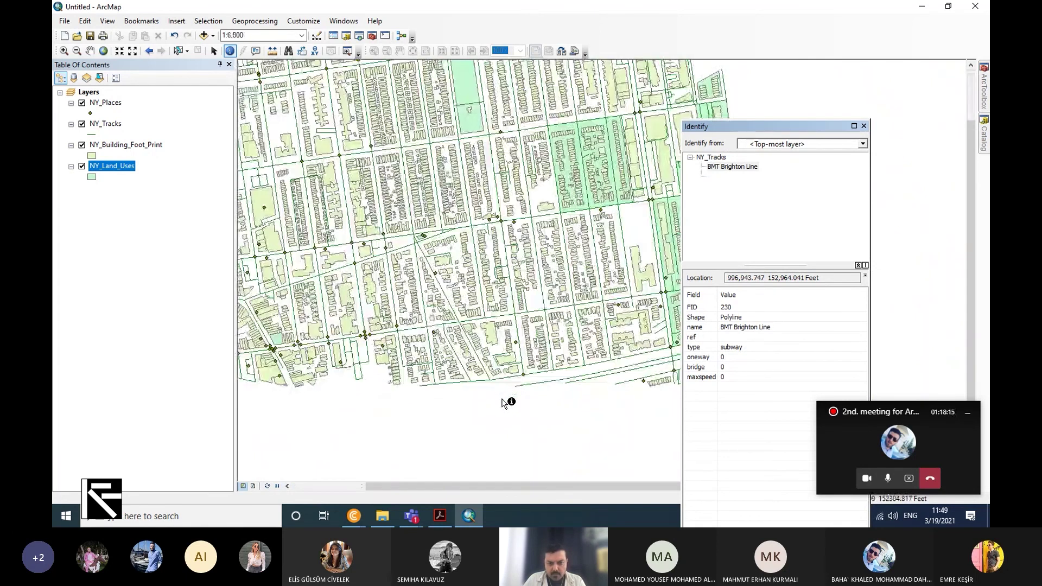
scroll(507, 403, "down", 1)
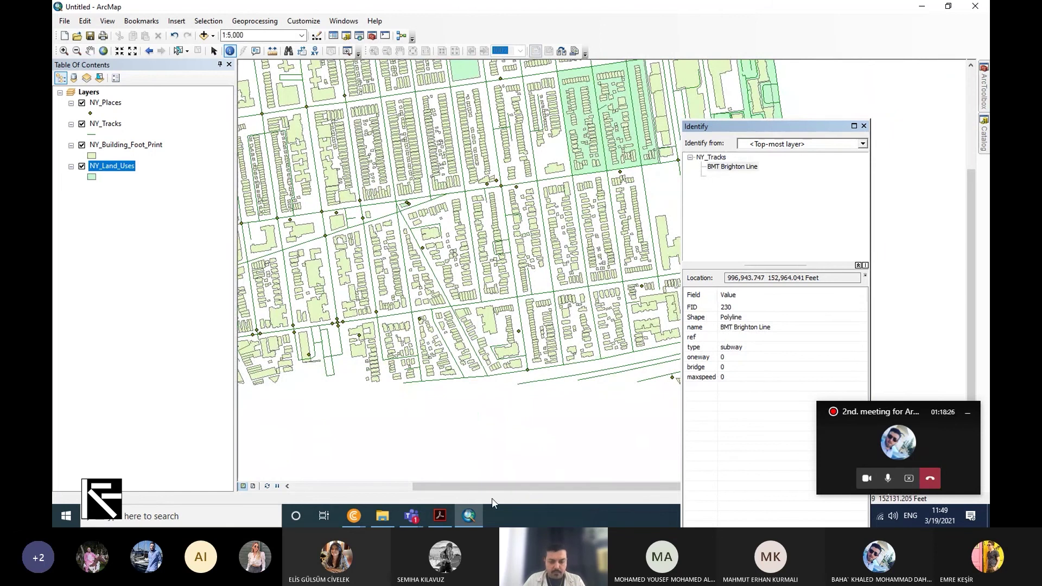
Switch to the Microsoft Teams window of the 2nd. meeting for Arch383
left_click(411, 515)
left_click(541, 402)
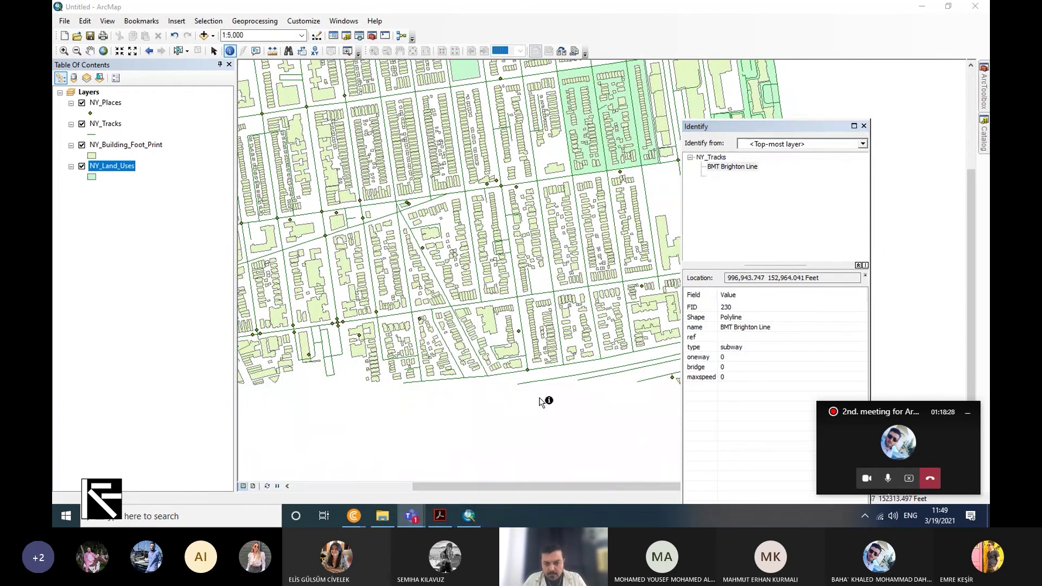
mouse_move(408, 518)
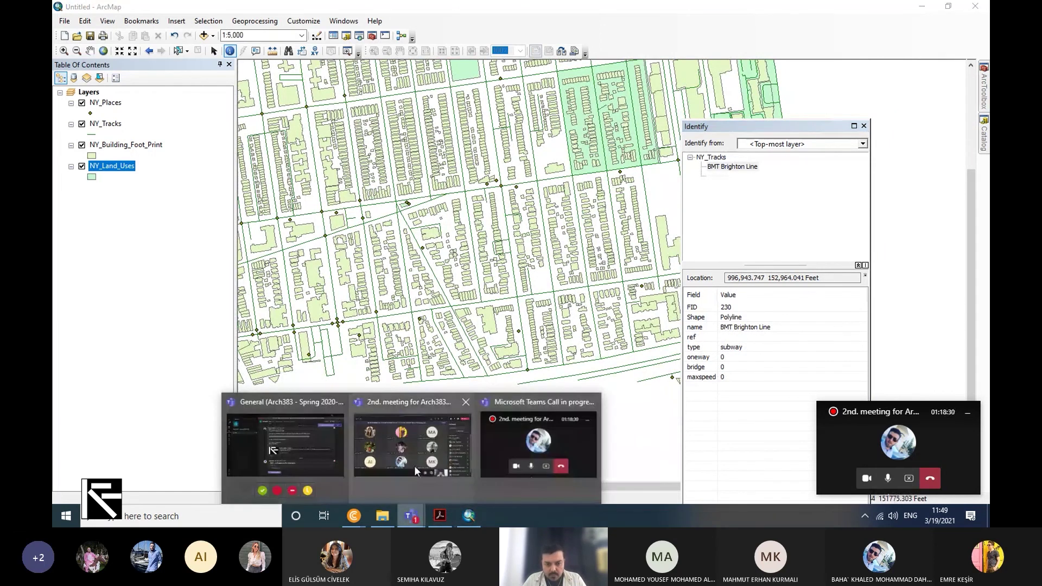
left_click(403, 405)
mouse_move(404, 411)
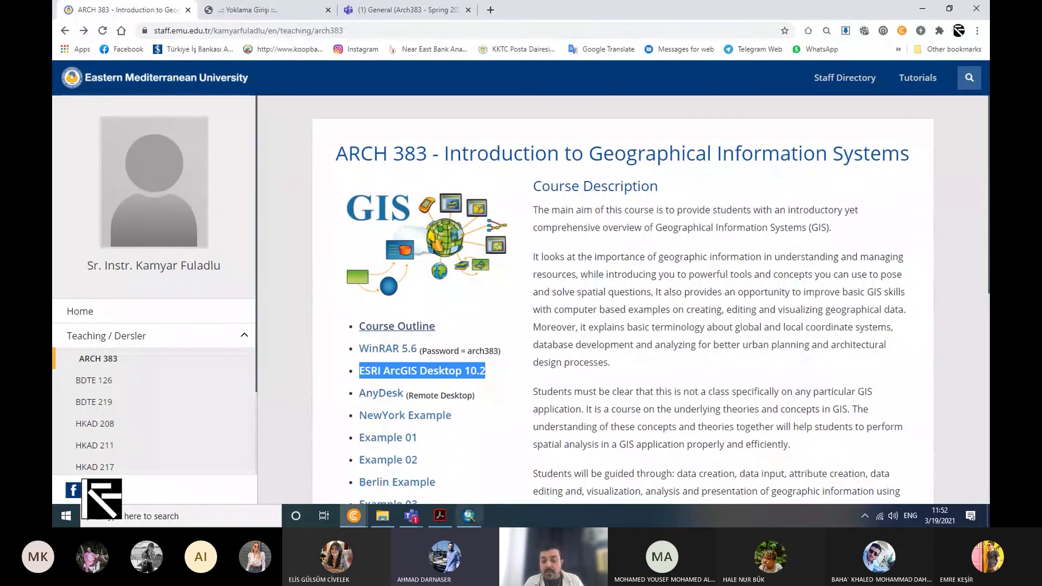
Look through the open ArcMap, File Explorer and browser windows, ending at the HW01 assignment page of the Arch383 General channel
left_click(469, 516)
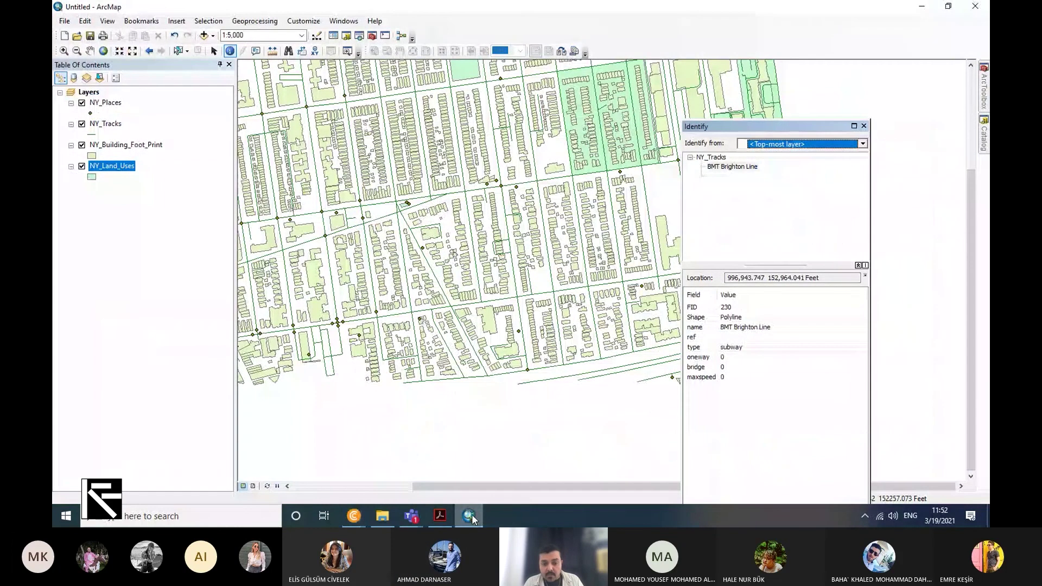
left_click(380, 514)
mouse_move(354, 514)
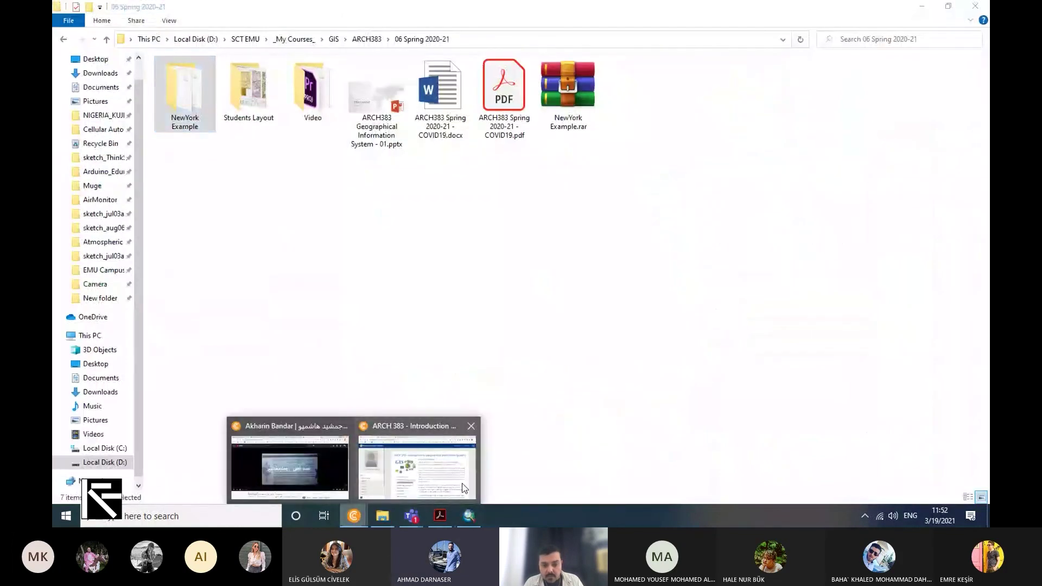
left_click(438, 419)
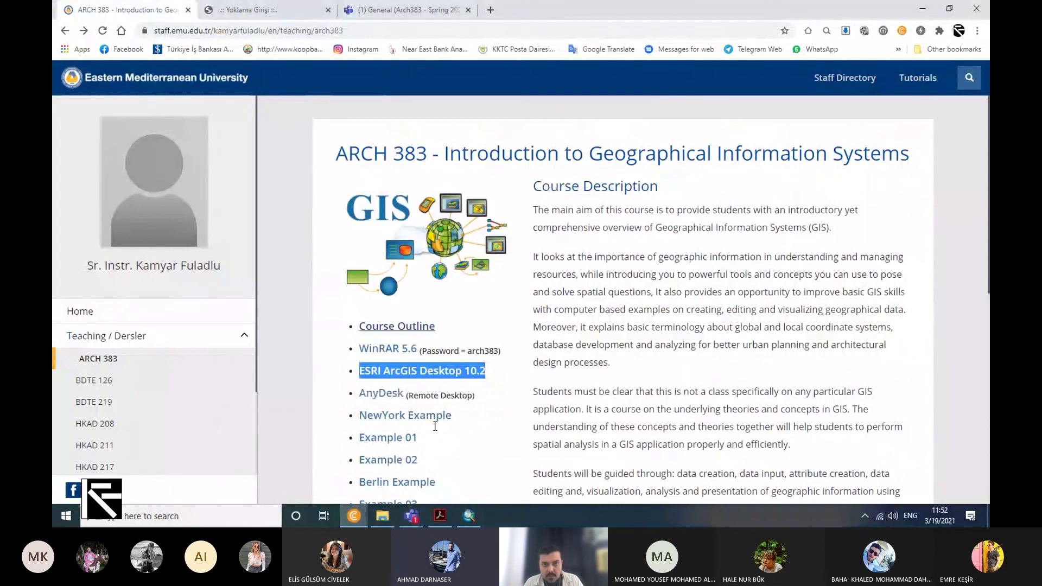
left_click(401, 10)
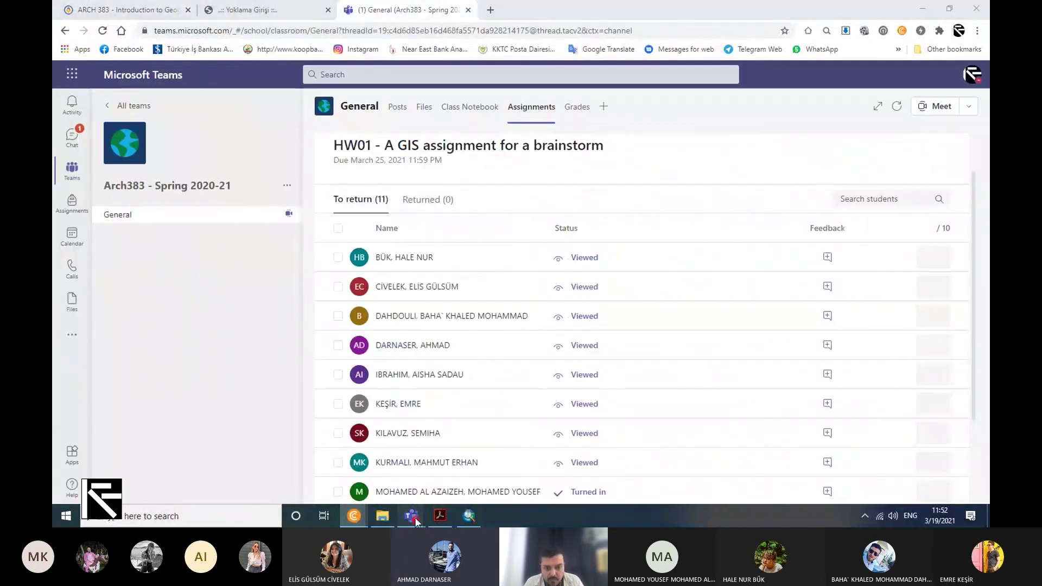
Switch to the Teams meeting window and check the meeting chat and the participants list
mouse_move(415, 516)
left_click(470, 400)
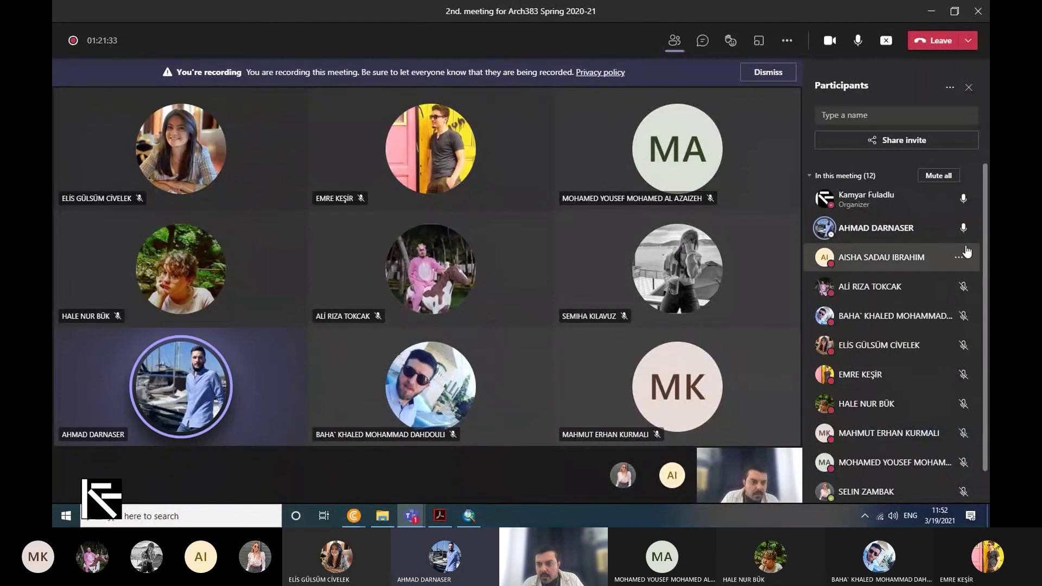
left_click(702, 41)
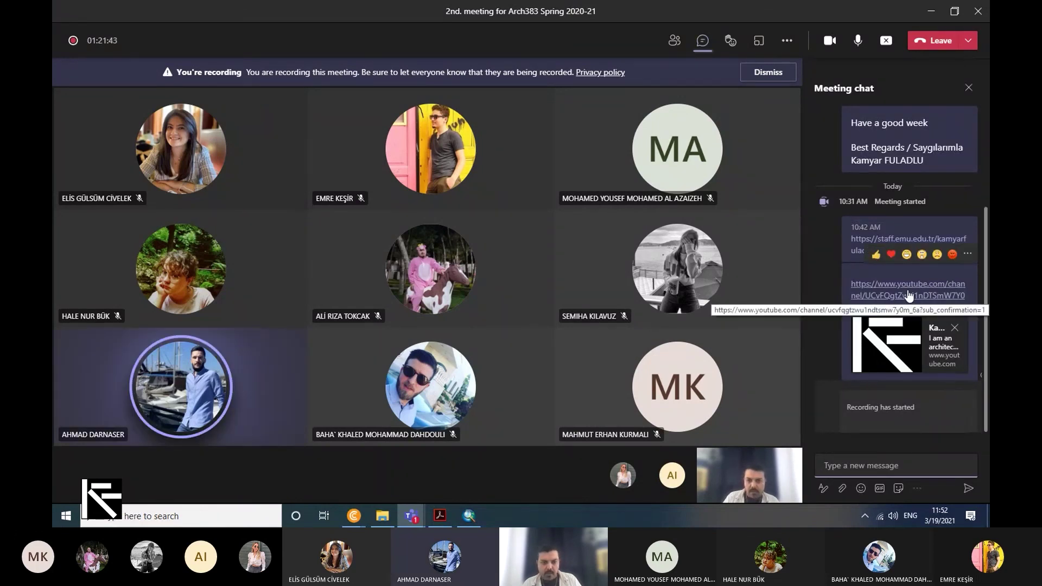
left_click(673, 42)
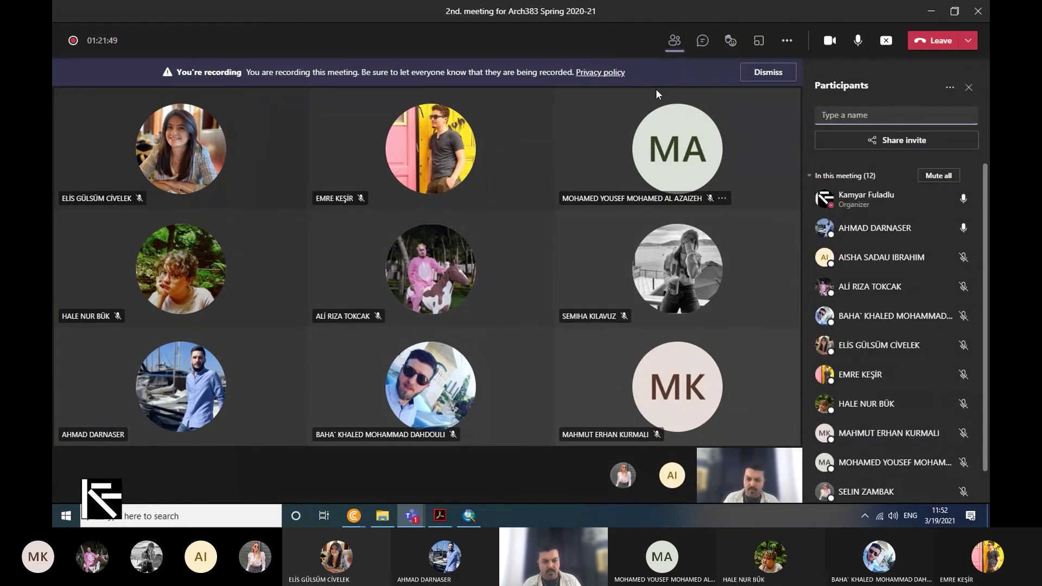
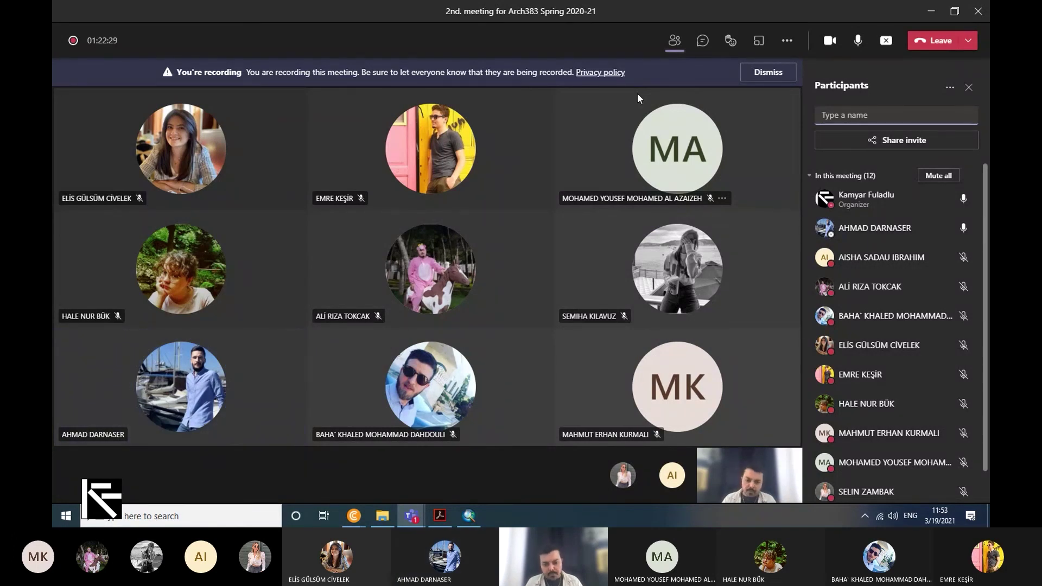
Switch to the browser and review the ARCH 383 course page, including its software links, example downloads and Students Layouts
left_click(354, 515)
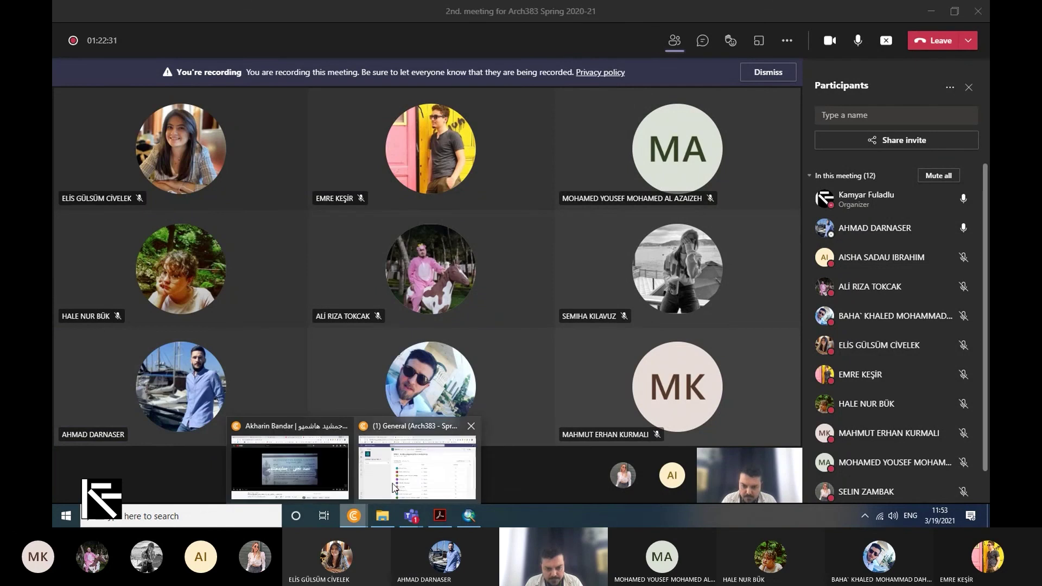
left_click(394, 487)
left_click(230, 10)
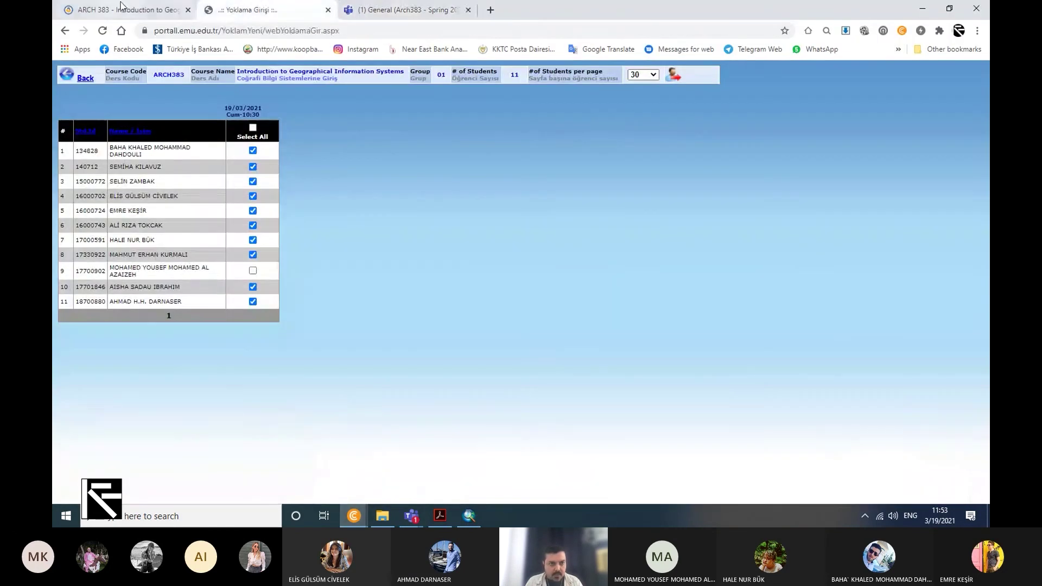
left_click(119, 8)
scroll(515, 331, "down", 3)
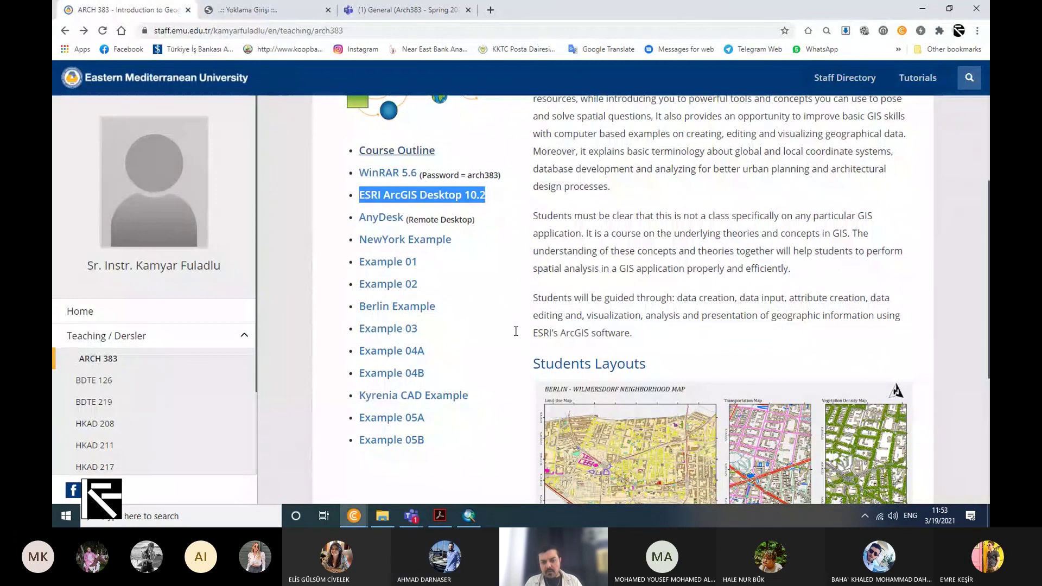
scroll(499, 418, "down", 2)
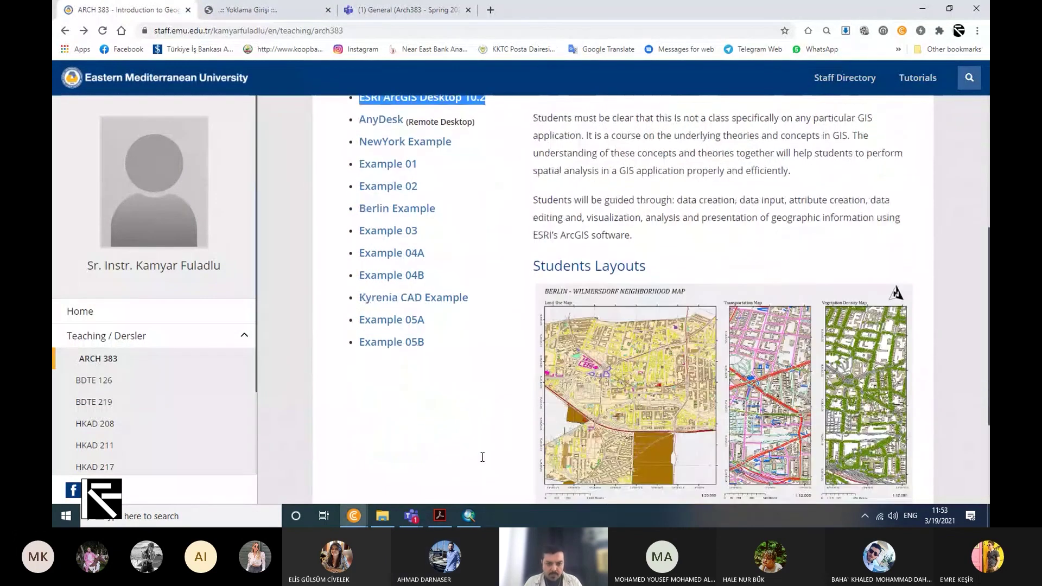
scroll(477, 401, "up", 4)
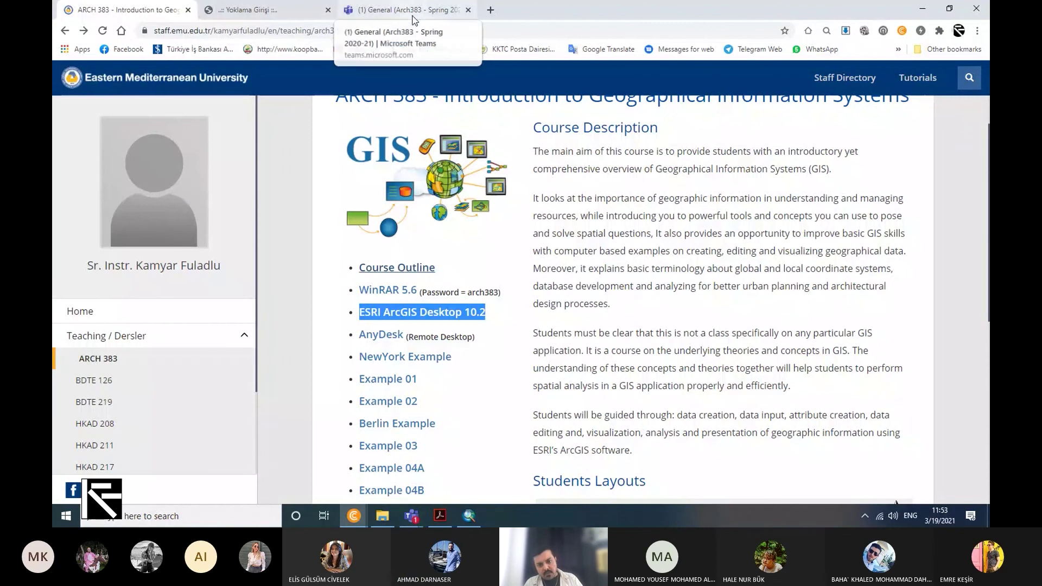
scroll(461, 412, "up", 1)
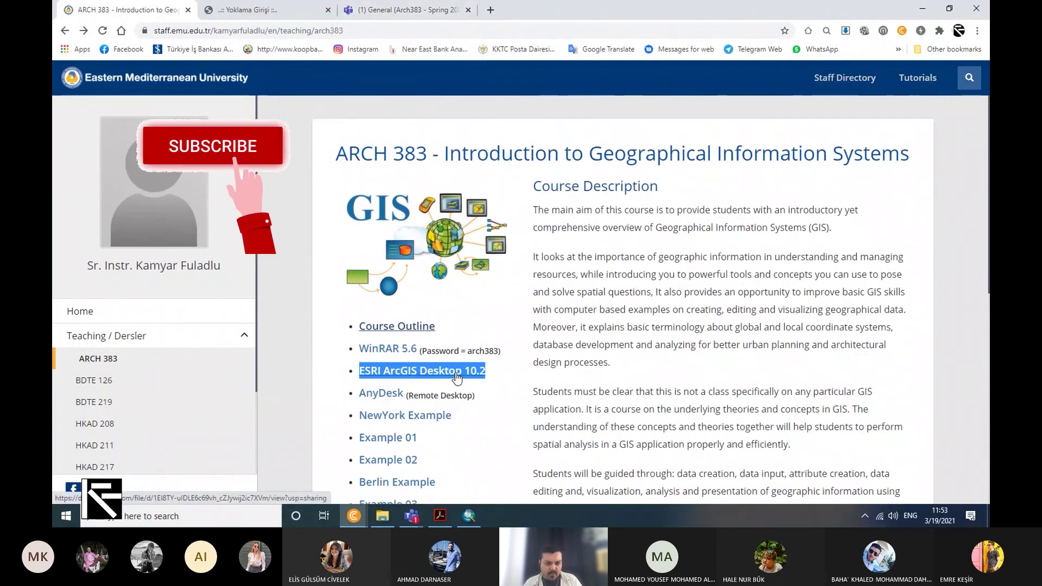
scroll(443, 374, "down", 1)
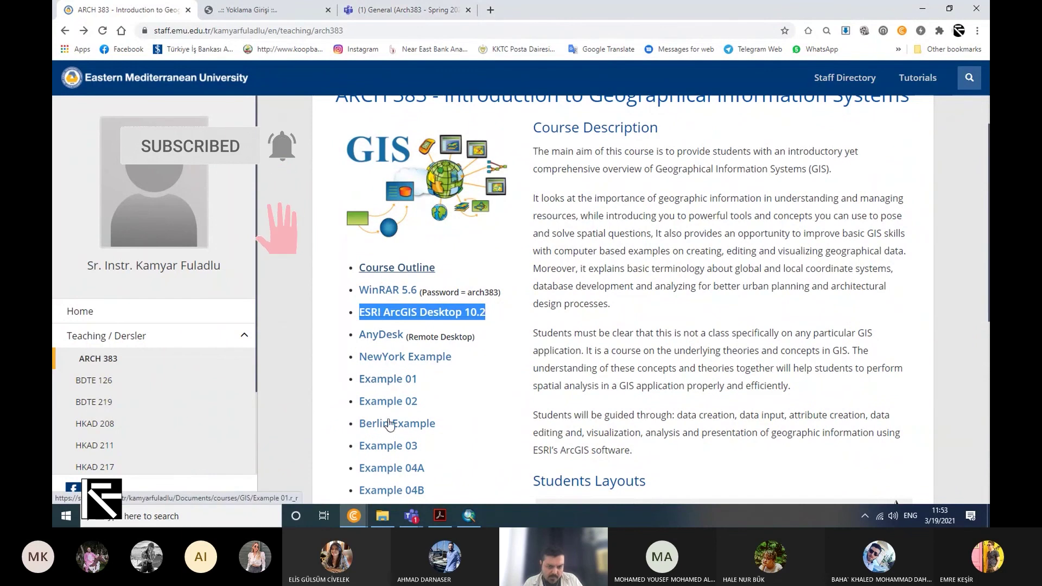
scroll(395, 417, "down", 2)
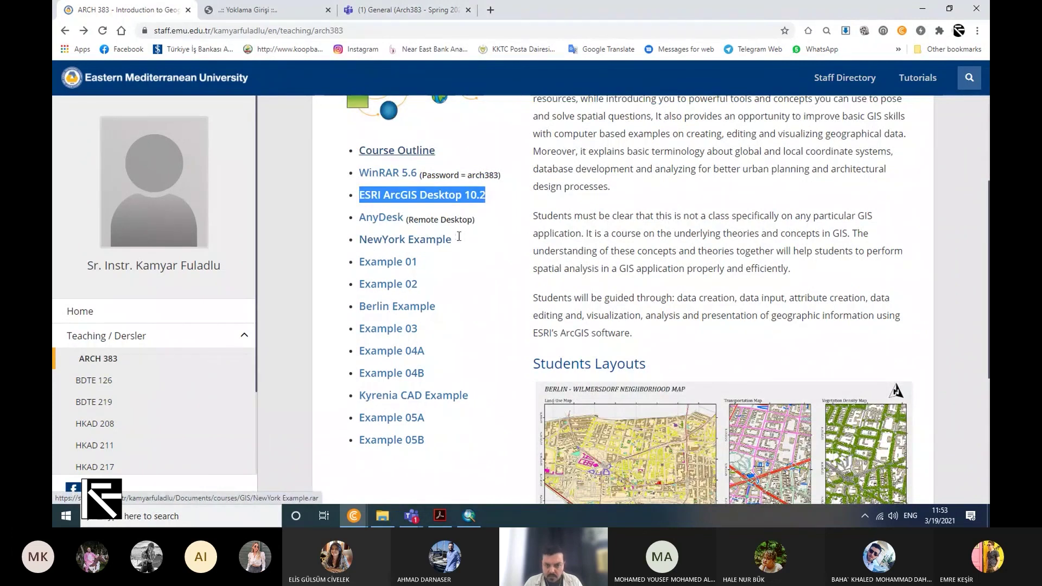
mouse_move(472, 237)
left_mouse_down()
mouse_move(350, 244)
mouse_move(442, 261)
mouse_move(480, 244)
left_mouse_up()
scroll(545, 265, "down", 3)
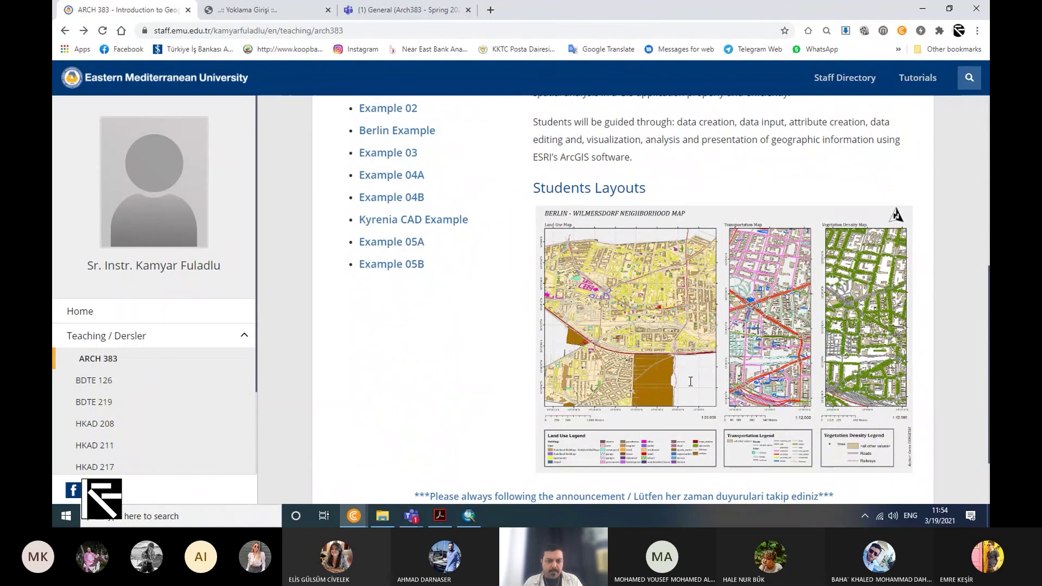
Open the Course Outline from the ARCH 383 page and highlight the 3. Week topic, Navigation Tools and Overall User Interface, in the weekly schedule
scroll(721, 347, "up", 2)
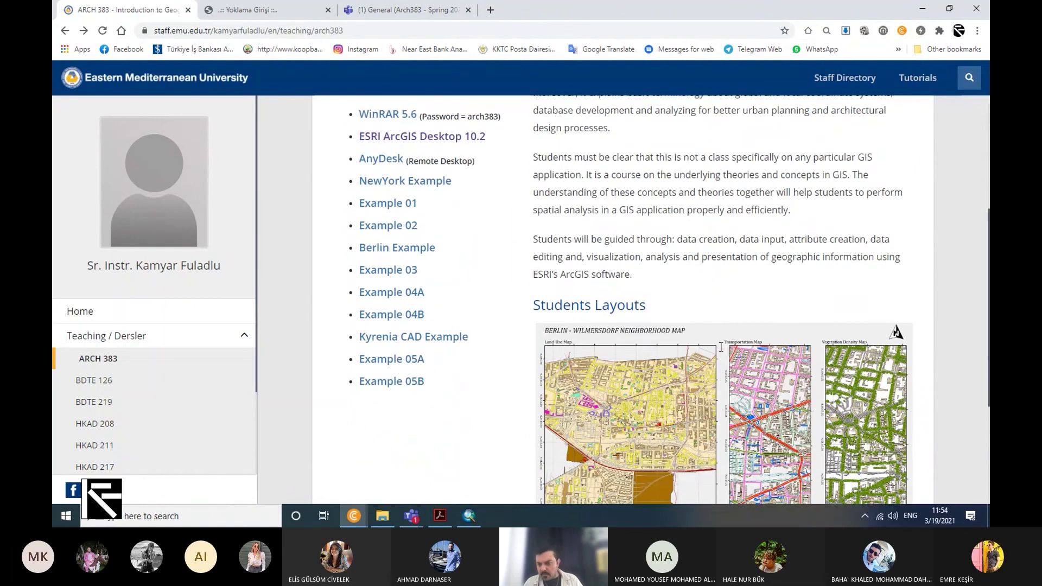
scroll(605, 362, "down", 2)
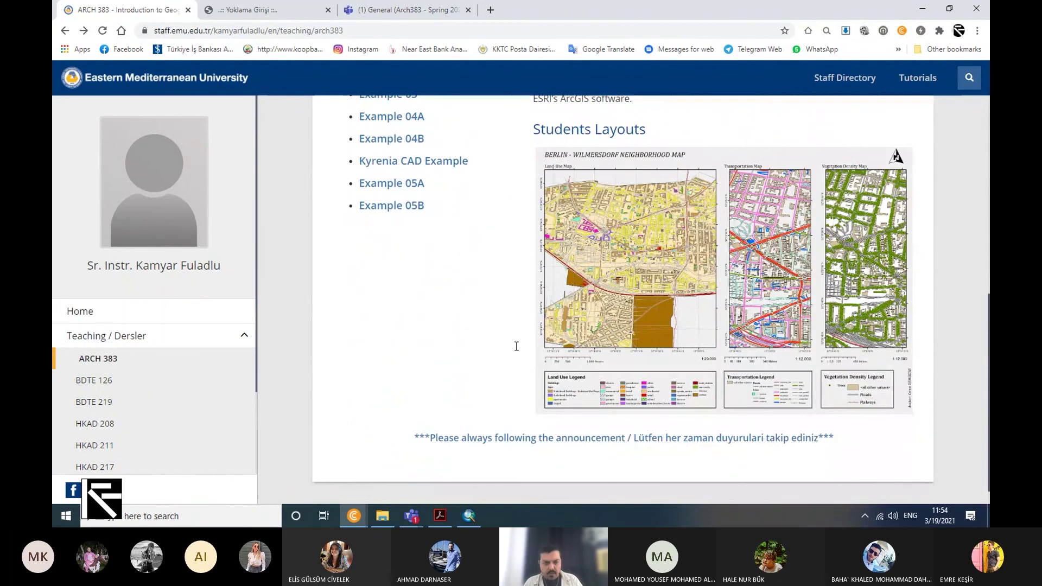
scroll(564, 333, "up", 5)
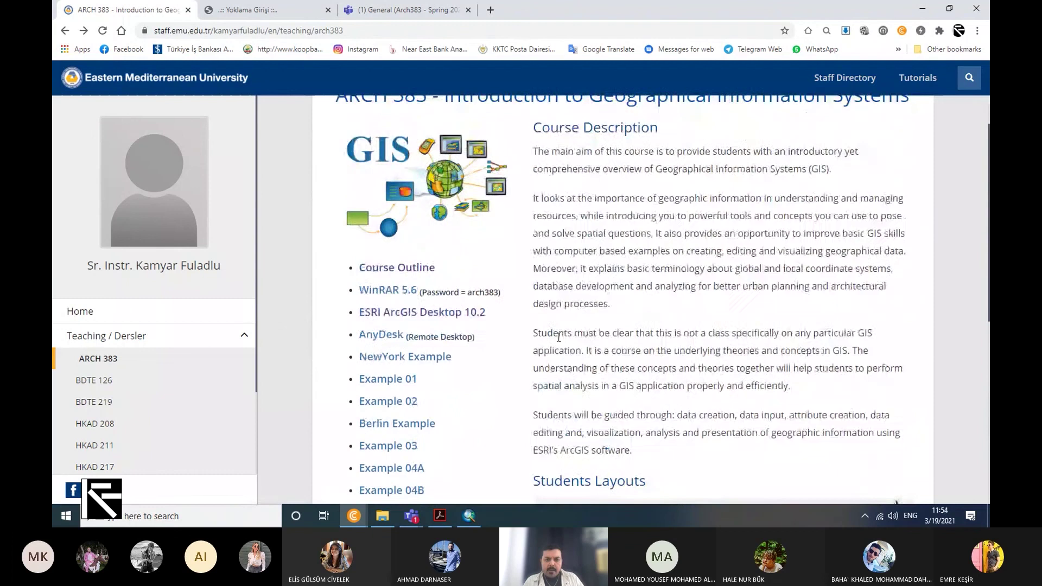
left_click(394, 268)
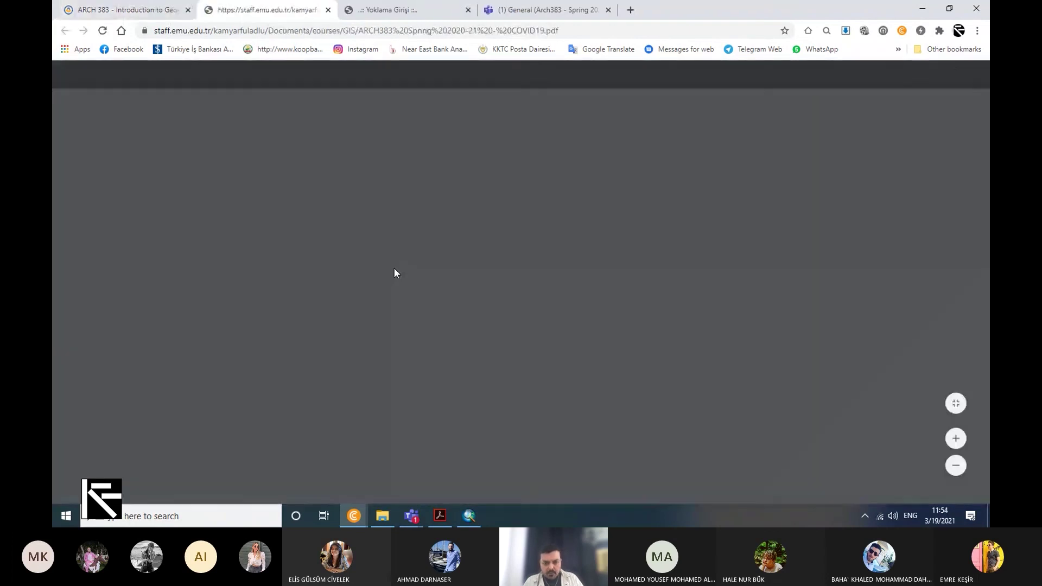
scroll(512, 294, "down", 20)
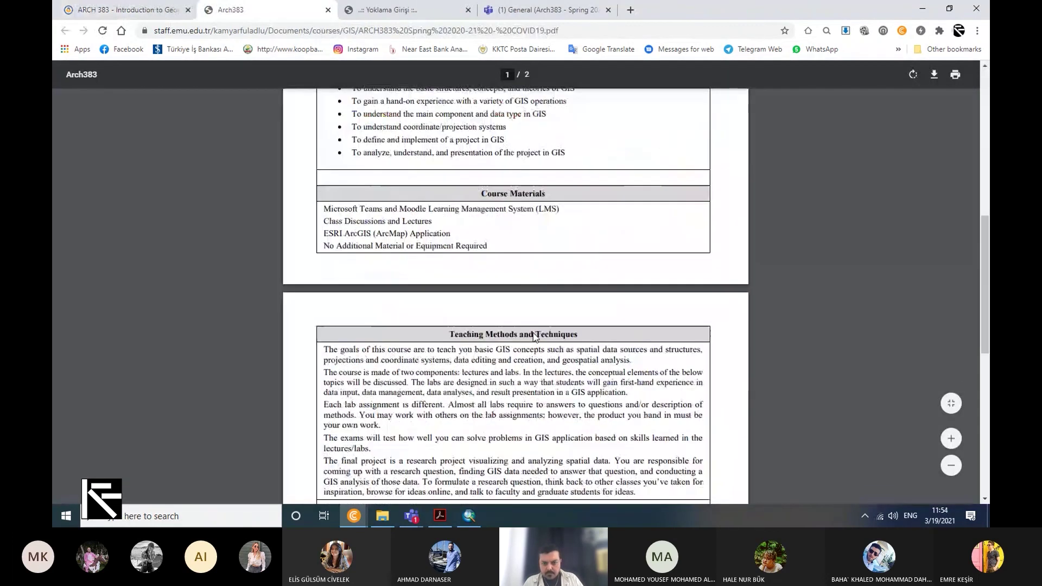
scroll(533, 339, "up", 2)
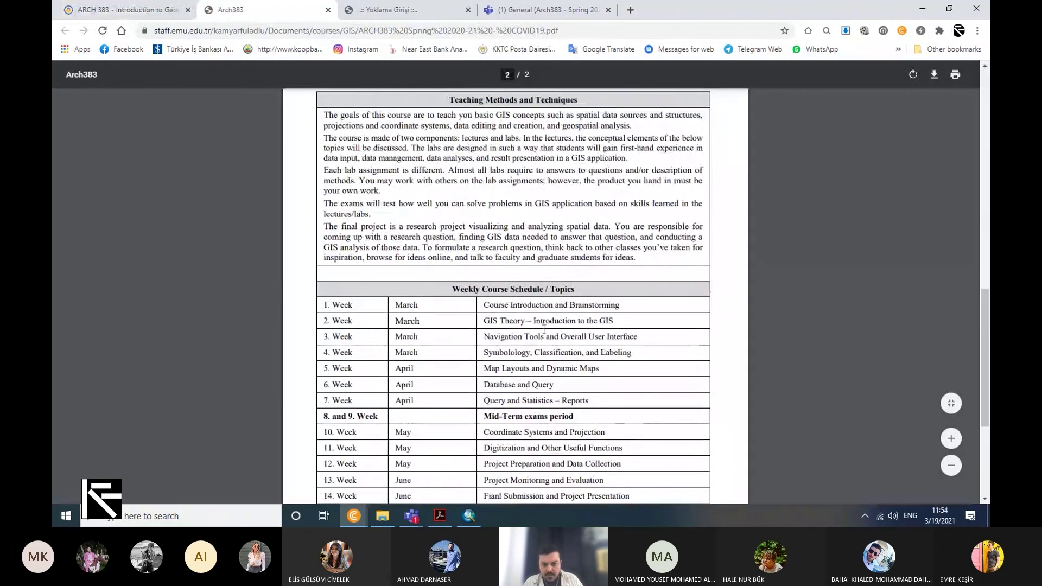
left_click_drag(485, 337, 639, 336)
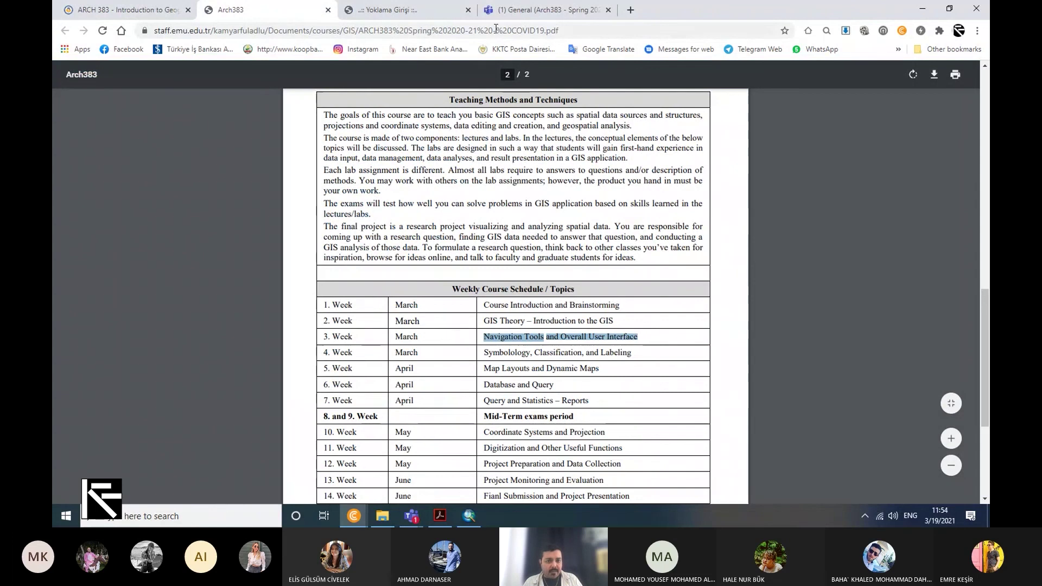
Switch to the Arch383 General channel in the browser and review the students' submission statuses for the HW01 assignment
left_click(504, 11)
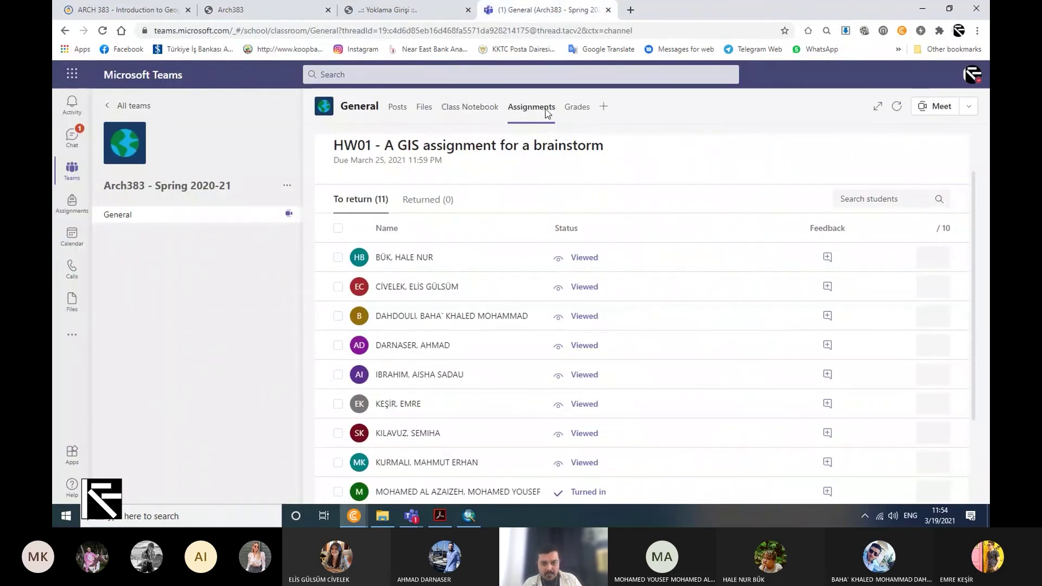
scroll(537, 253, "down", 2)
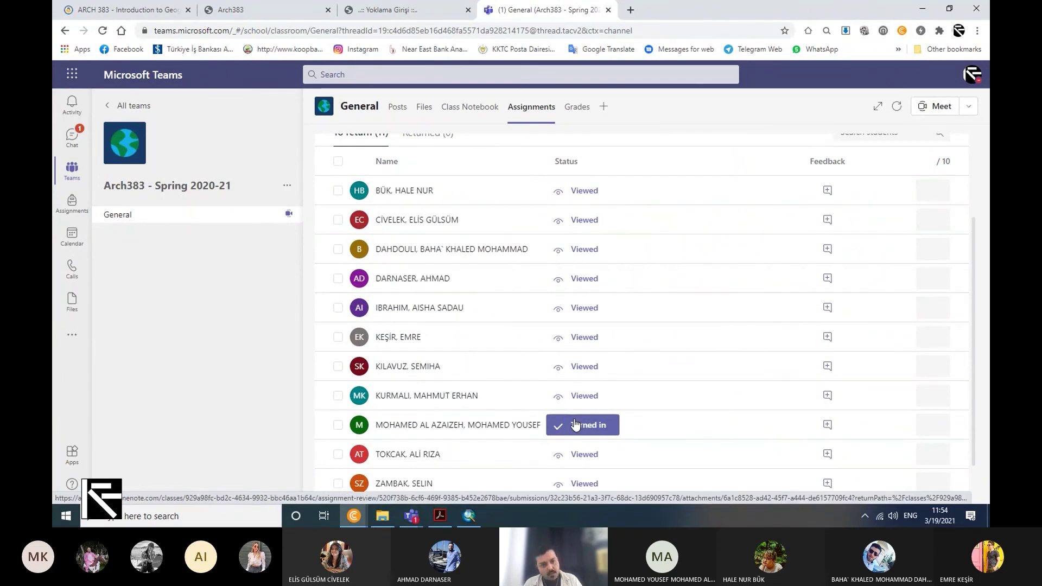
scroll(502, 438, "up", 3)
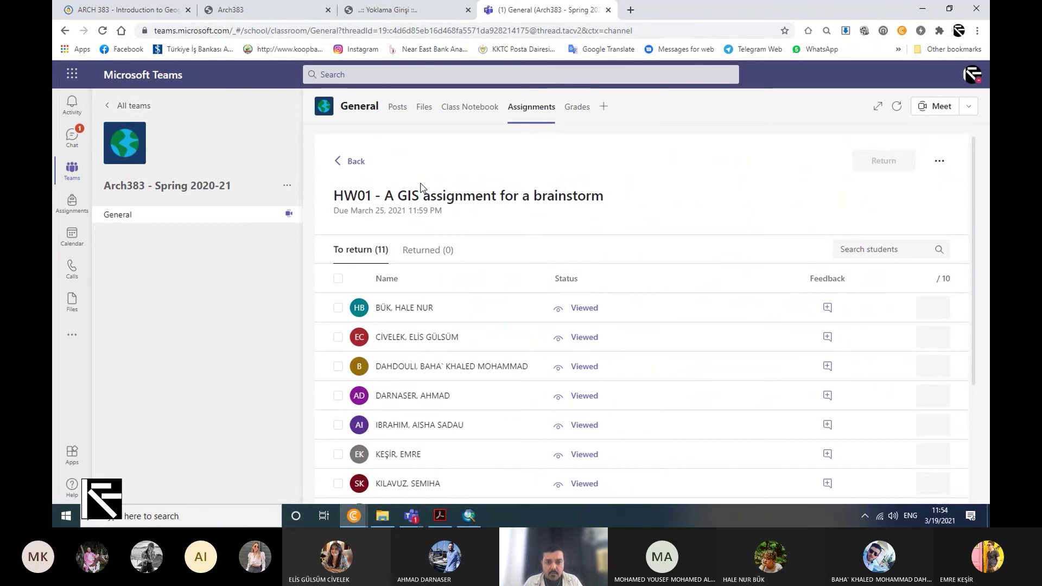
In File Explorer, open "A GIS assignment for a brainstorm.pdf" from the HW01 folder of ARCH383's 05 Fall 2020-21
key("alt+Tab")
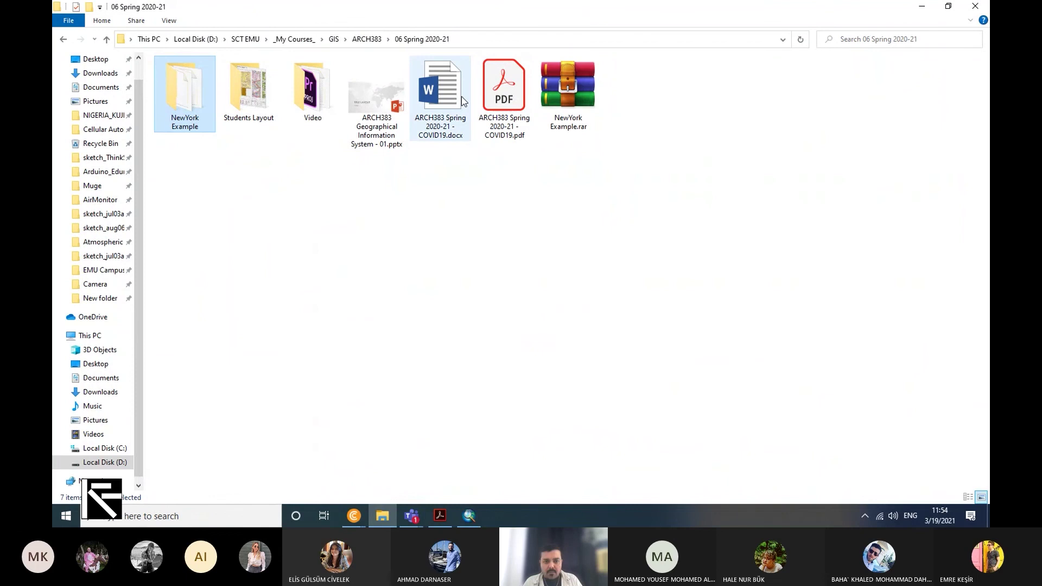
left_click(366, 39)
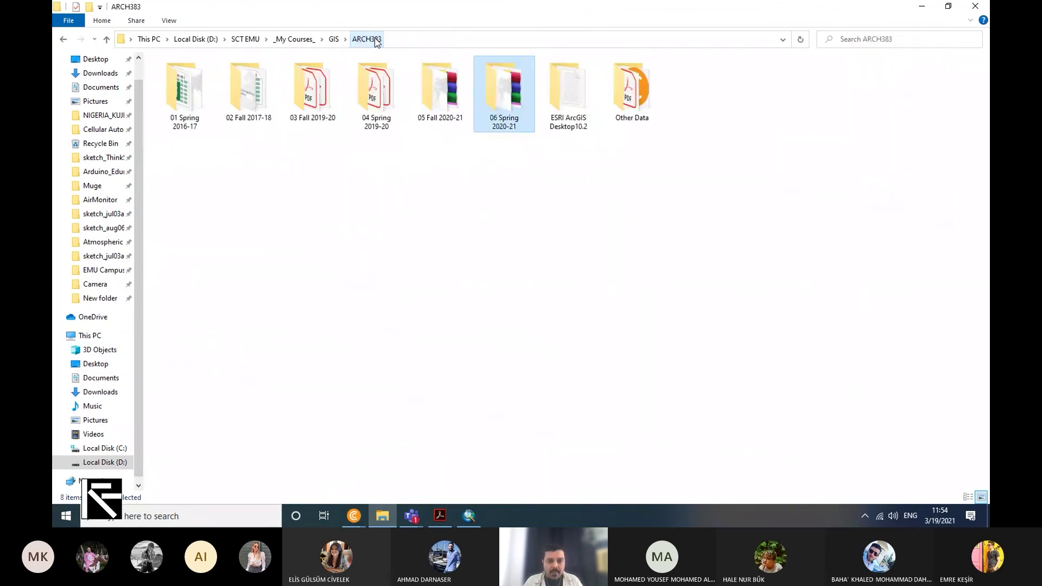
double_click(437, 89)
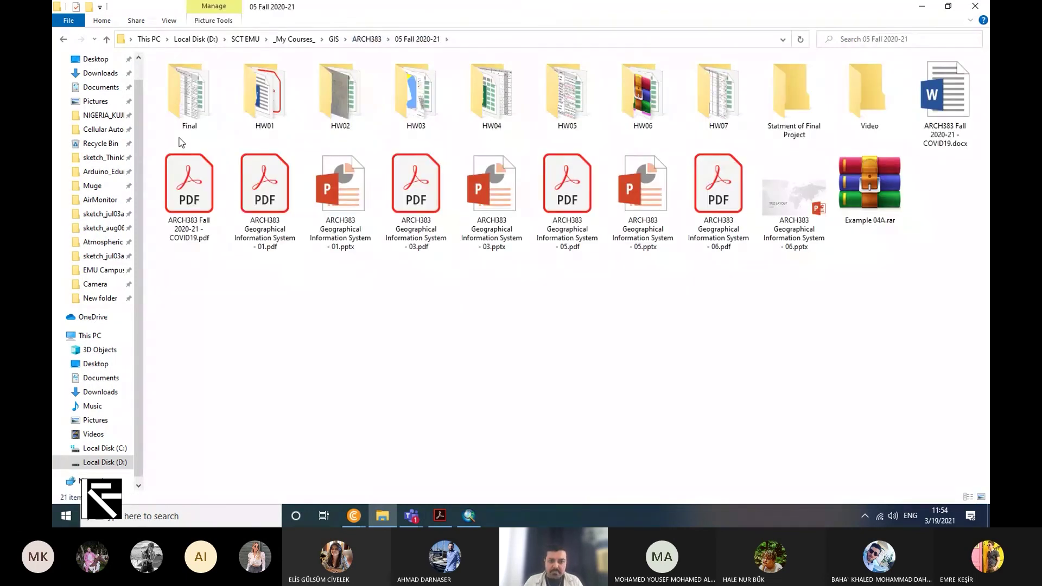
double_click(241, 119)
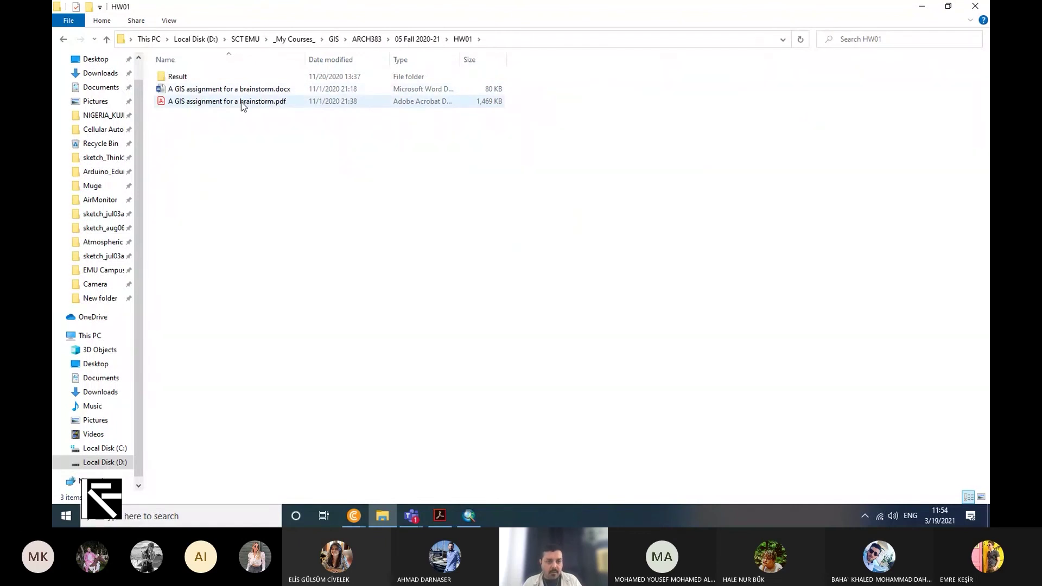
double_click(242, 103)
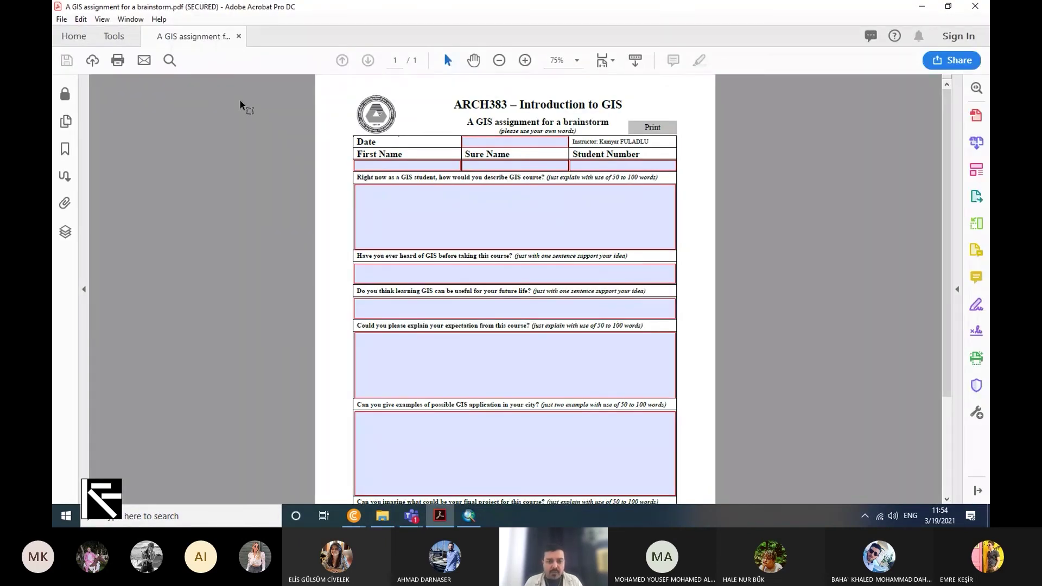
Review the questions on the GIS brainstorm assignment form and highlight "GIS course?" in the first question
scroll(422, 281, "up", 2)
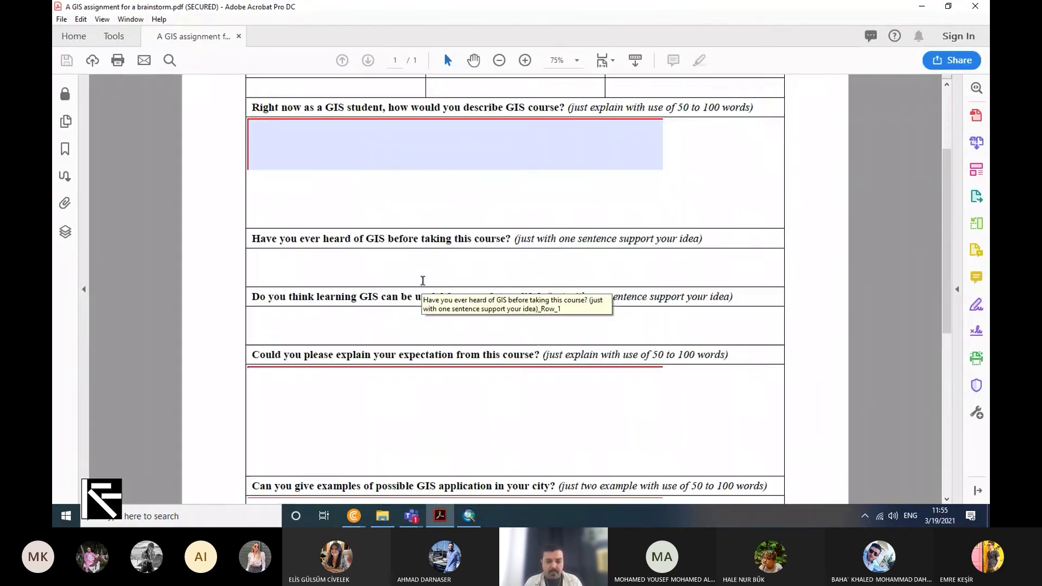
scroll(423, 281, "down", 2)
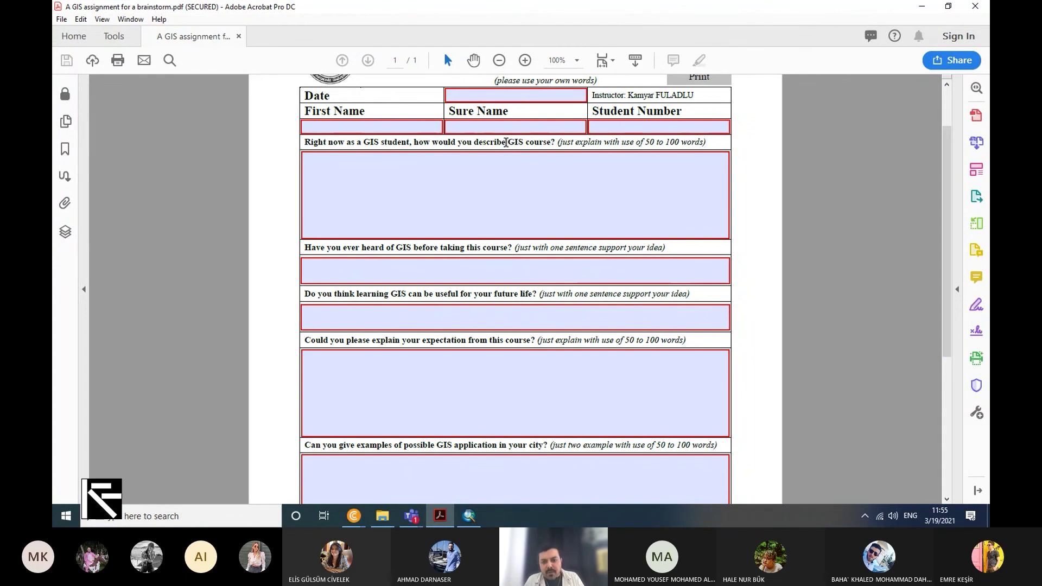
left_click_drag(506, 142, 554, 143)
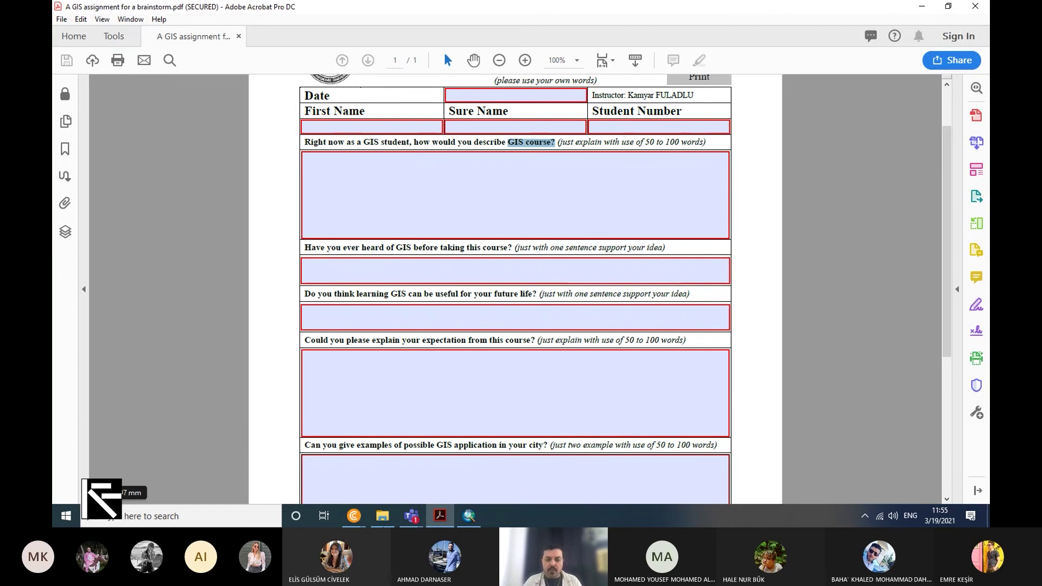
Switch back to the browser's HW01 assignment page in the Arch383 General channel
mouse_move(353, 519)
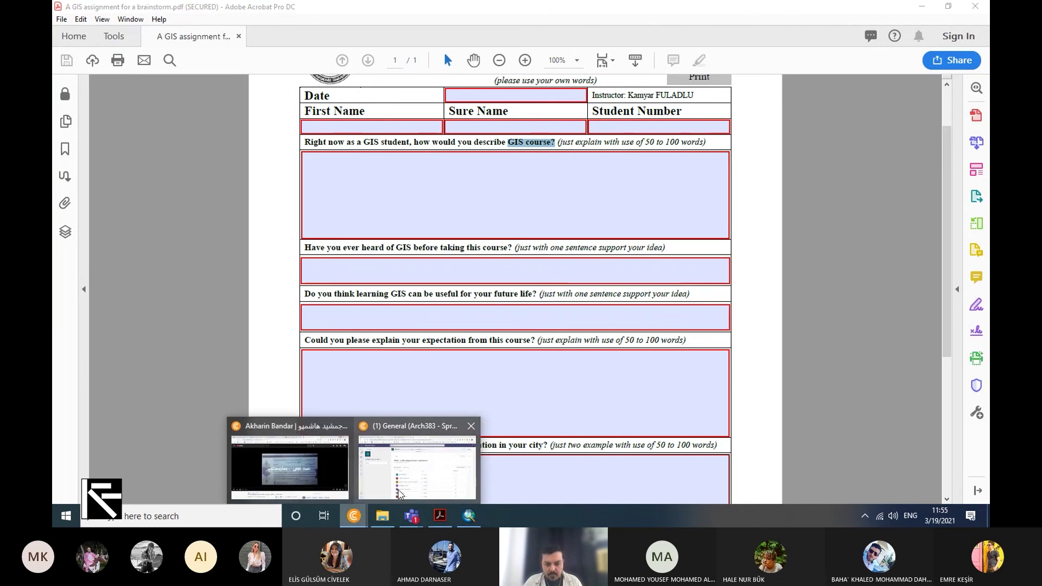
left_click(378, 494)
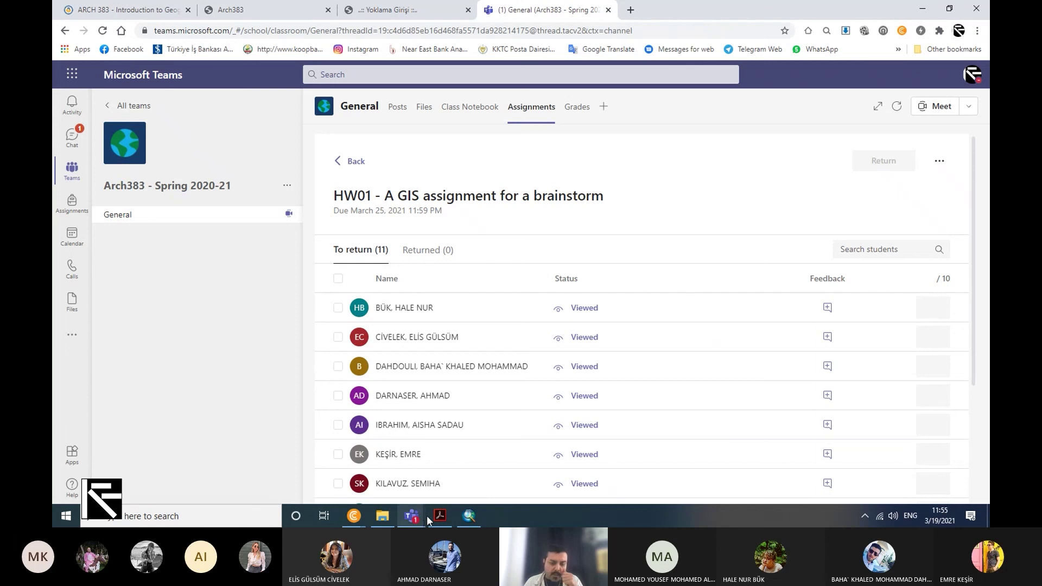
mouse_move(427, 514)
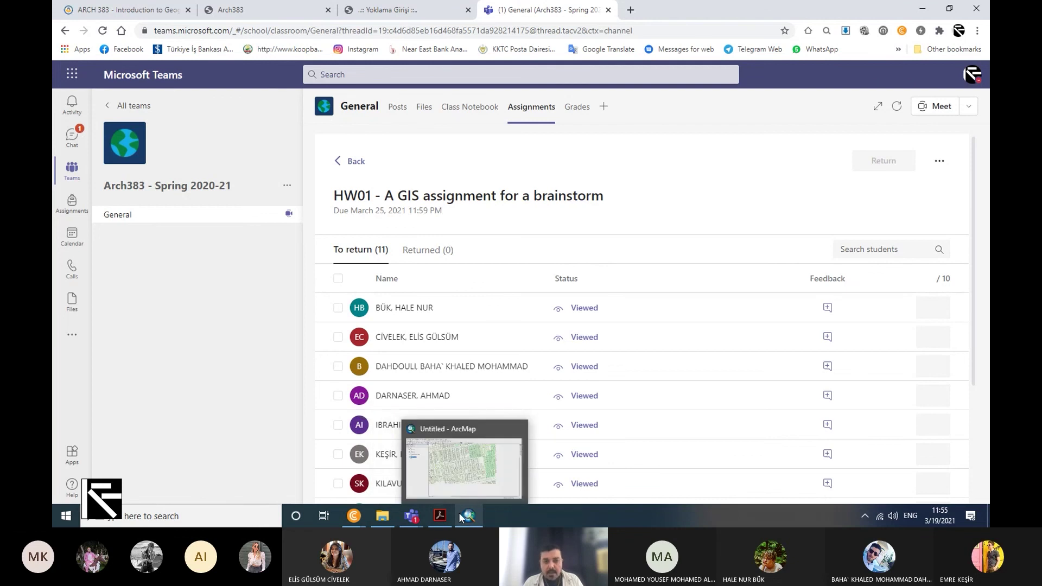
Close the Arch383 course outline and review the ARCH 383 page's download list, highlighting the password note beside WinRAR 5.6
left_click(288, 14)
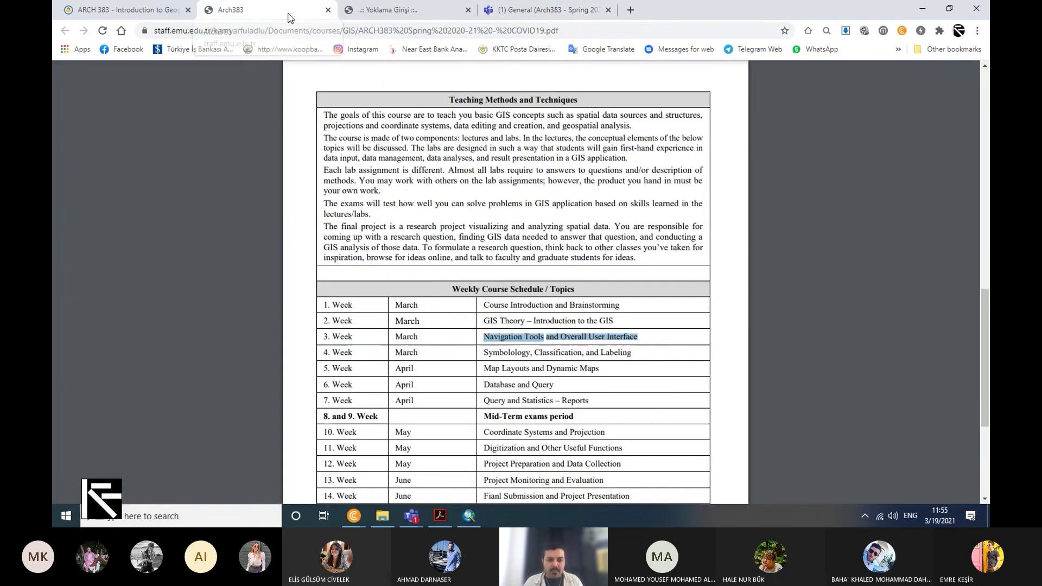
left_click(328, 9)
left_click(164, 11)
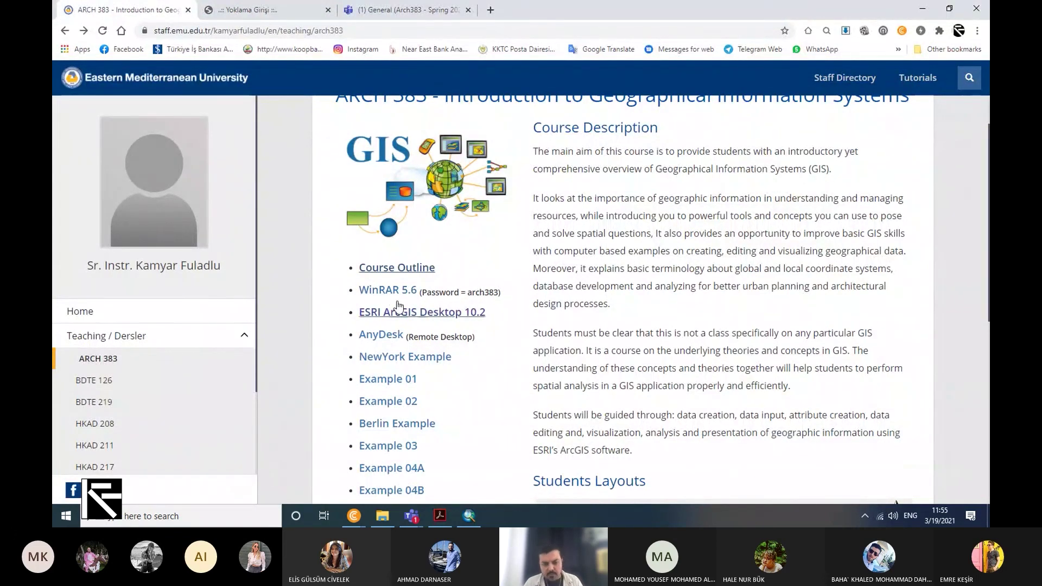
left_click_drag(502, 292, 383, 297)
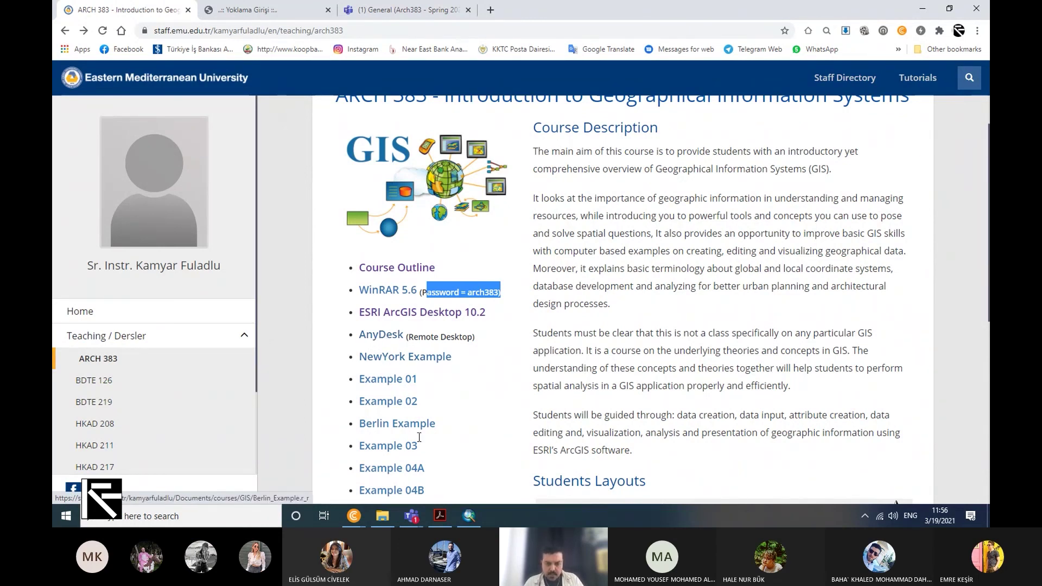
scroll(450, 382, "down", 1)
scroll(450, 383, "down", 4)
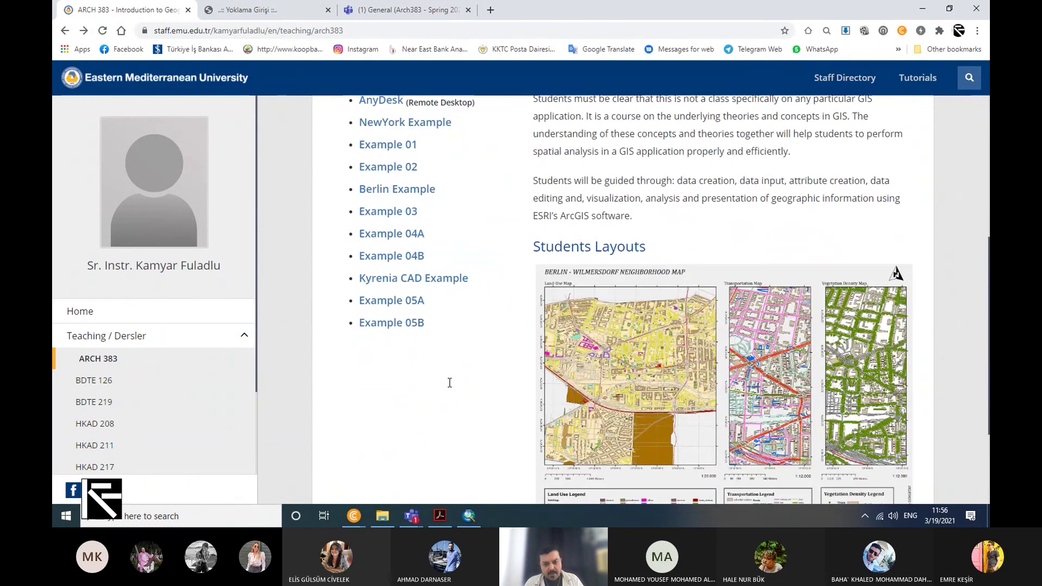
scroll(450, 382, "up", 6)
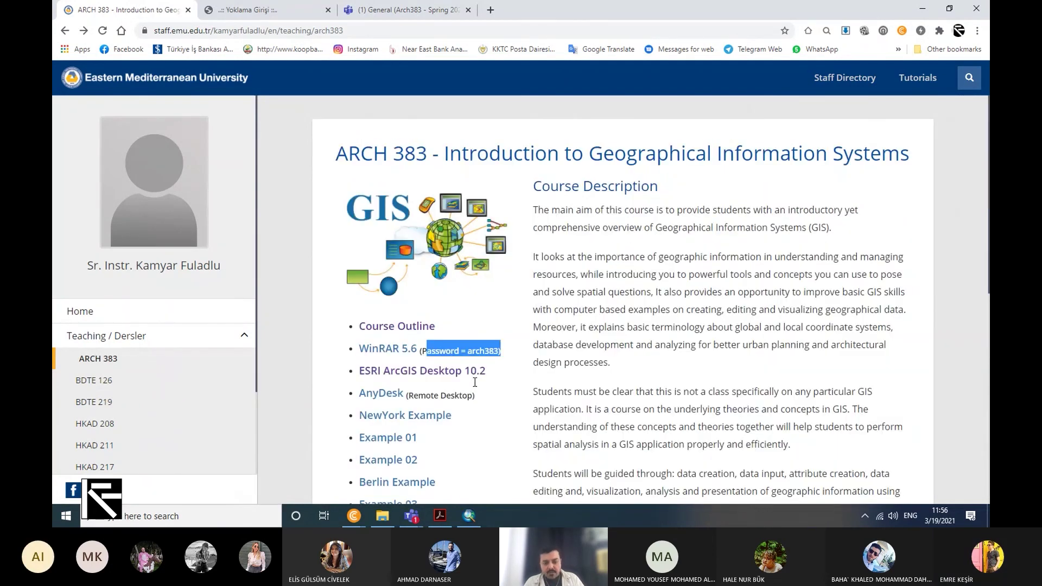
Switch to the Teams window of the 2nd. meeting for Arch383 and check the participants
left_click(412, 515)
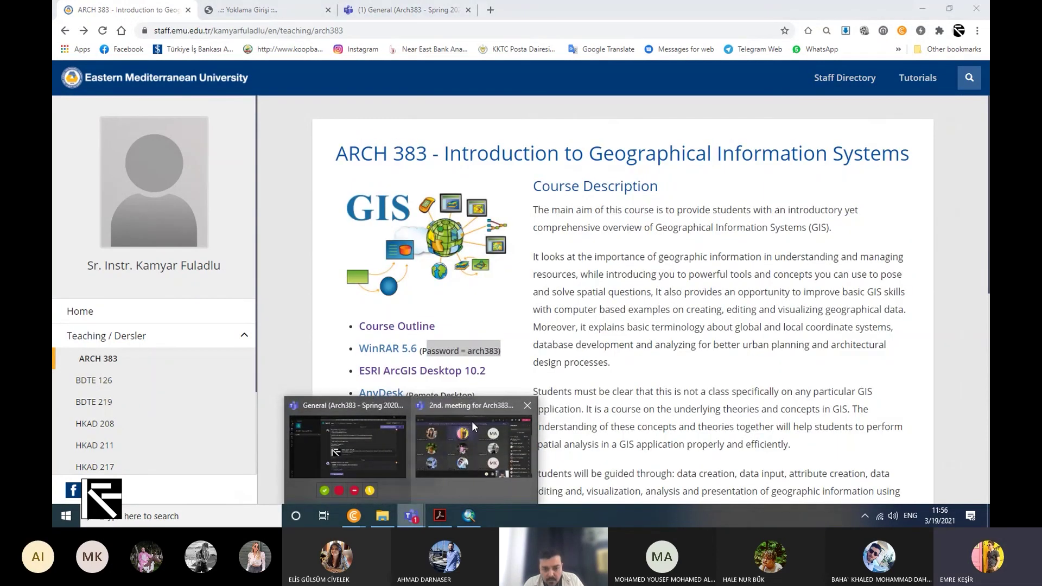
left_click(471, 421)
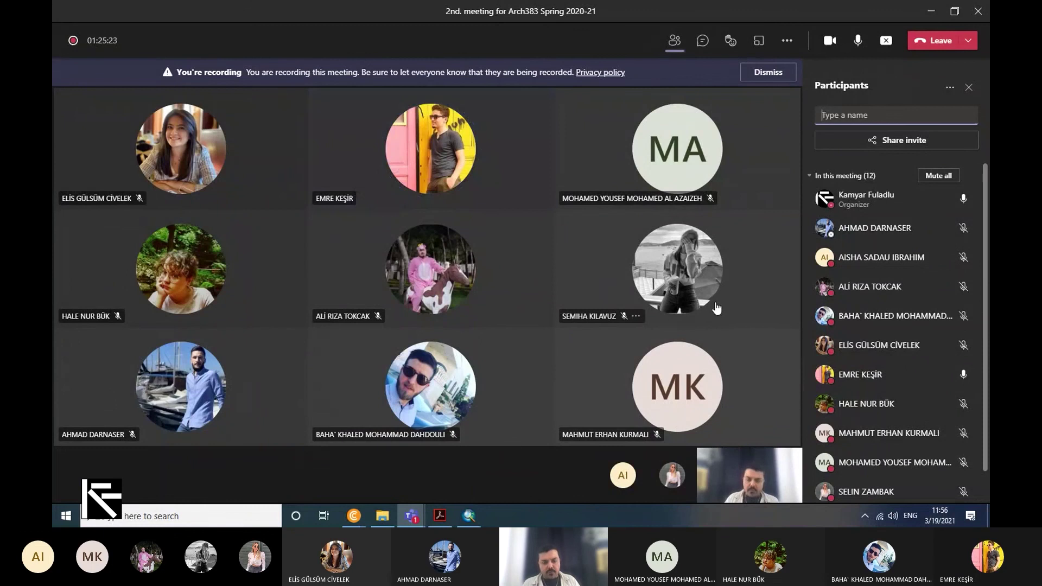
mouse_move(717, 308)
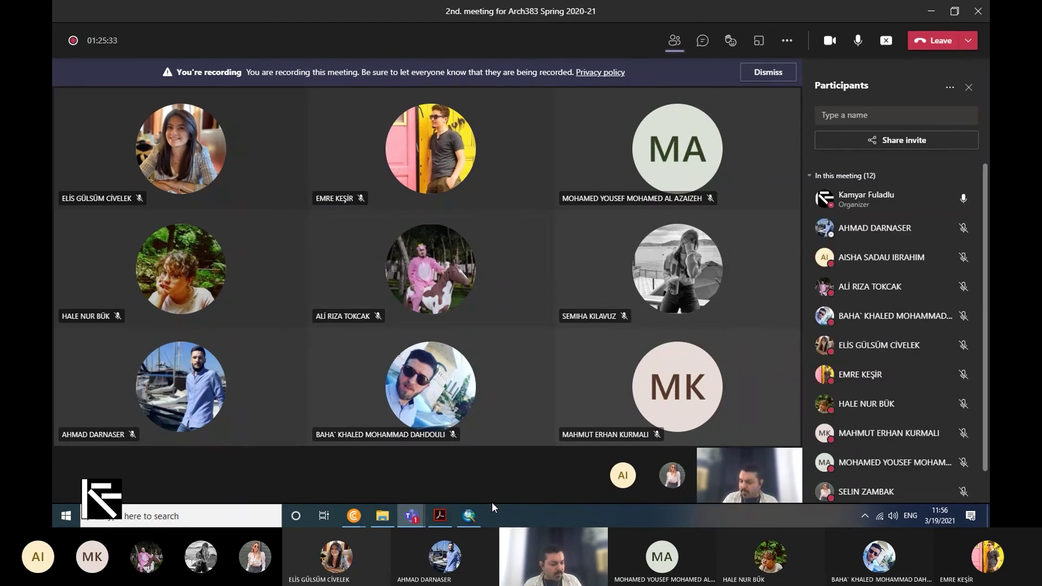
Highlight the WinRAR 5.6 password note again on the browser's ARCH 383 page and minimize the browser to return to the Teams meeting
mouse_move(354, 516)
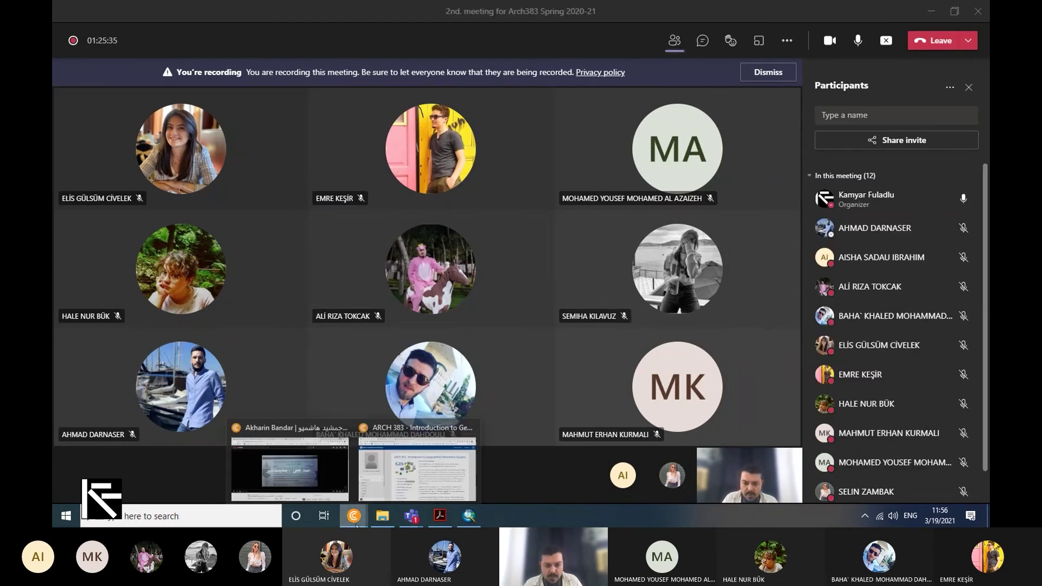
left_click(372, 496)
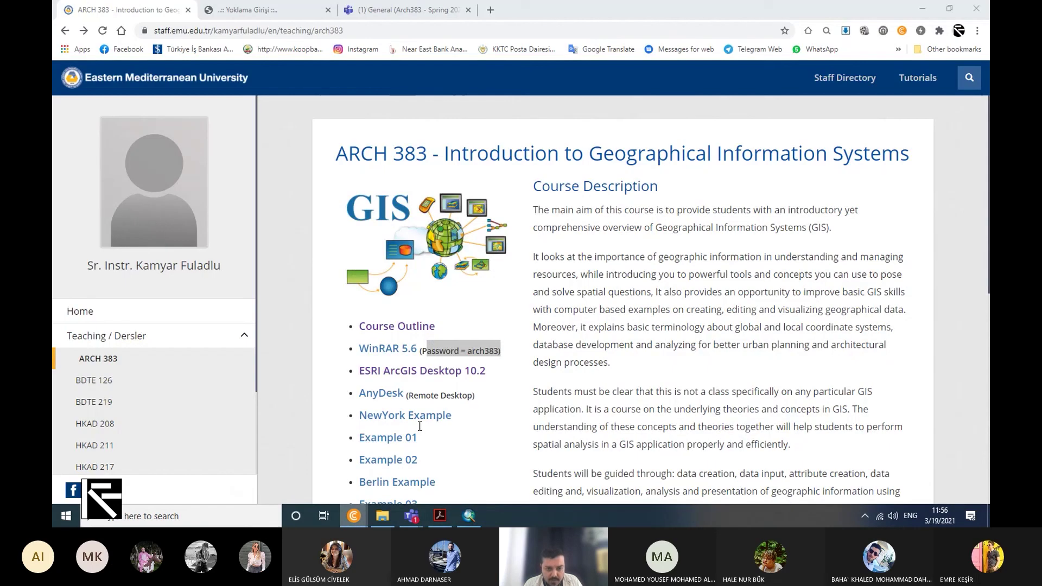
left_click(464, 350)
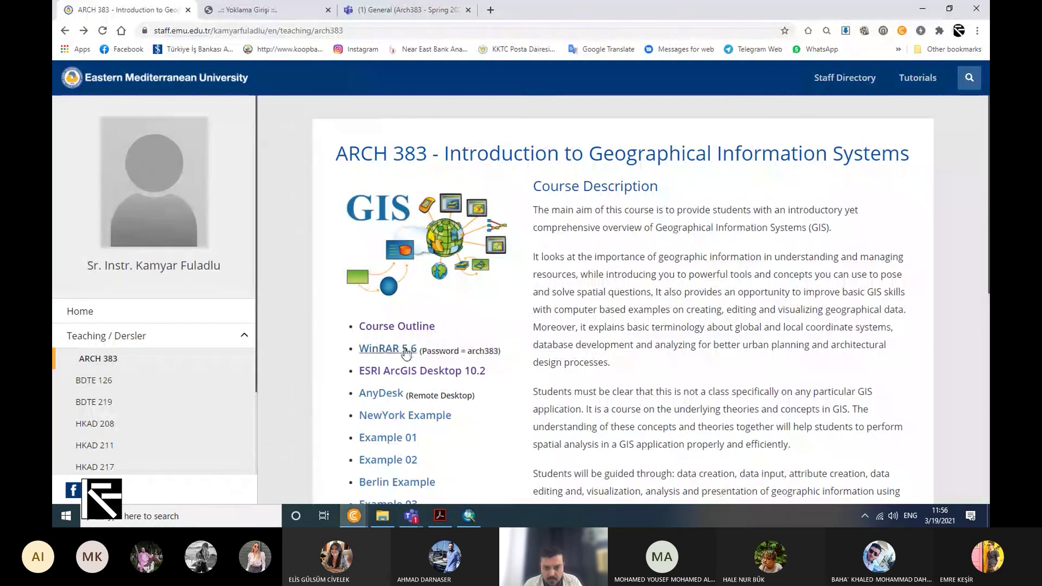
left_click_drag(504, 350, 449, 346)
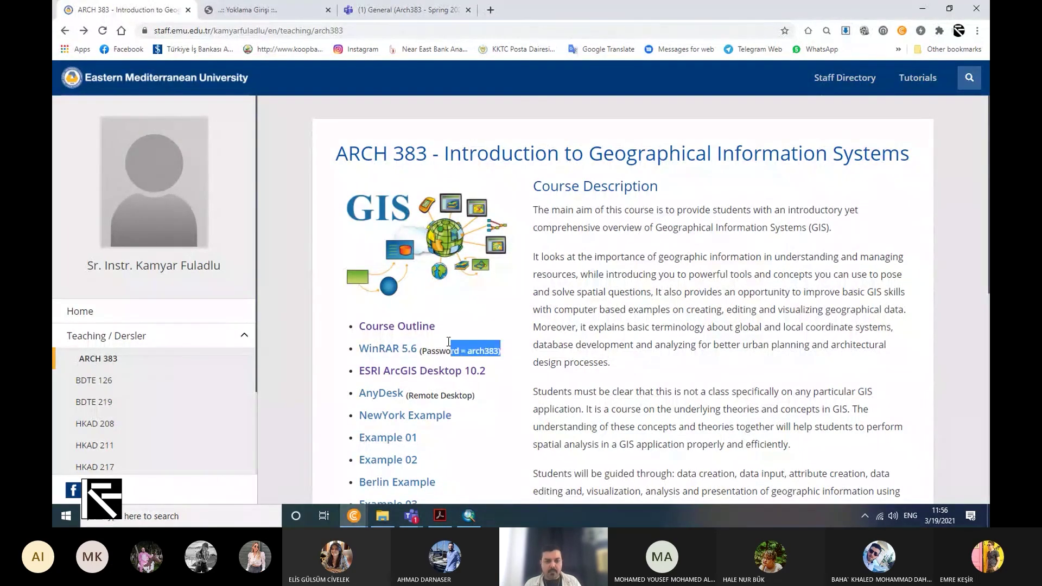
left_click(529, 282)
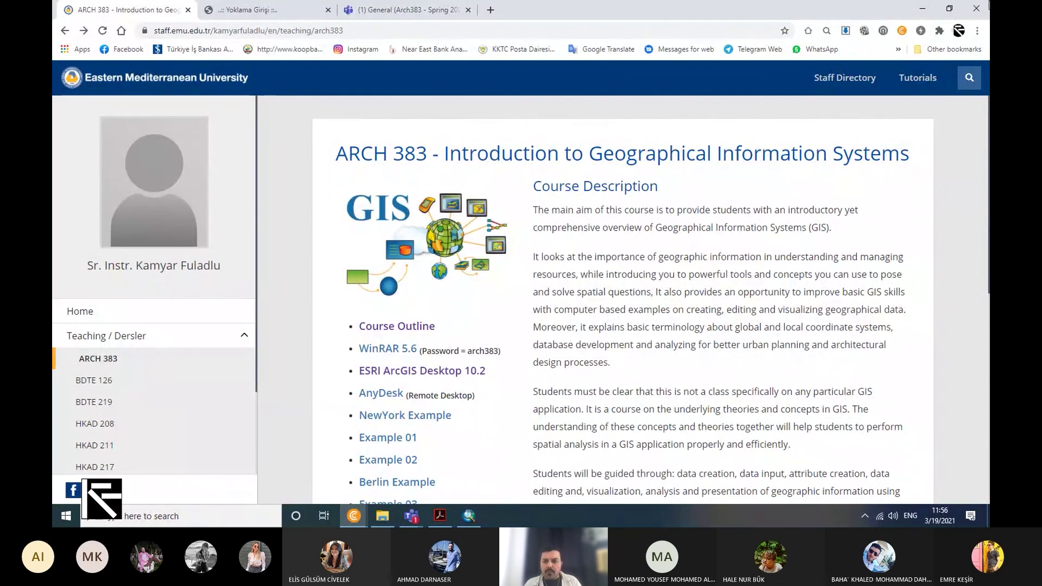
left_click(923, 9)
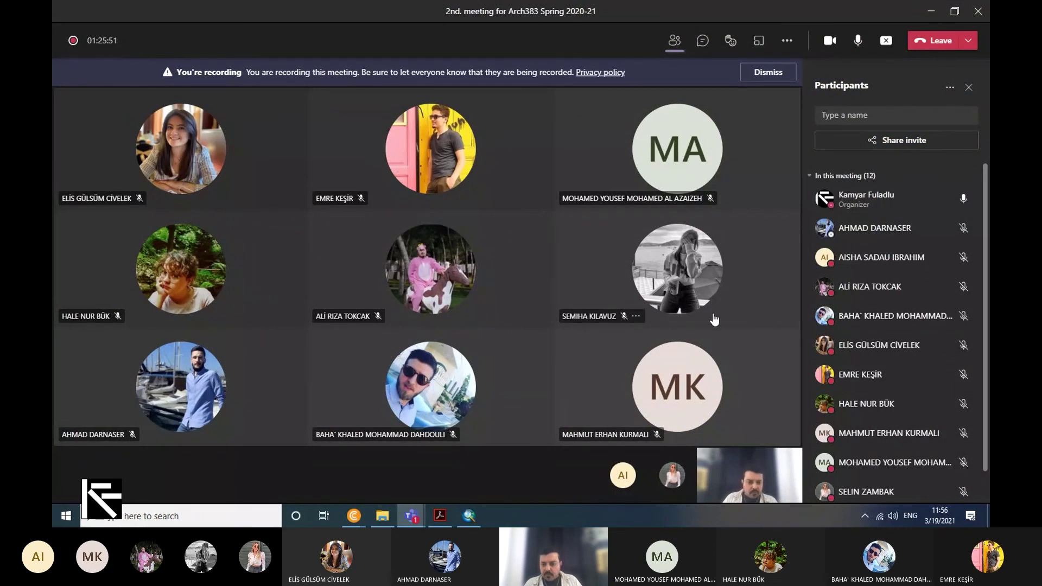
Switch from the Teams meeting to the browser's ARCH 383 page and open the ESRI ArcGIS Desktop 10.2 download link
scroll(833, 334, "down", 1)
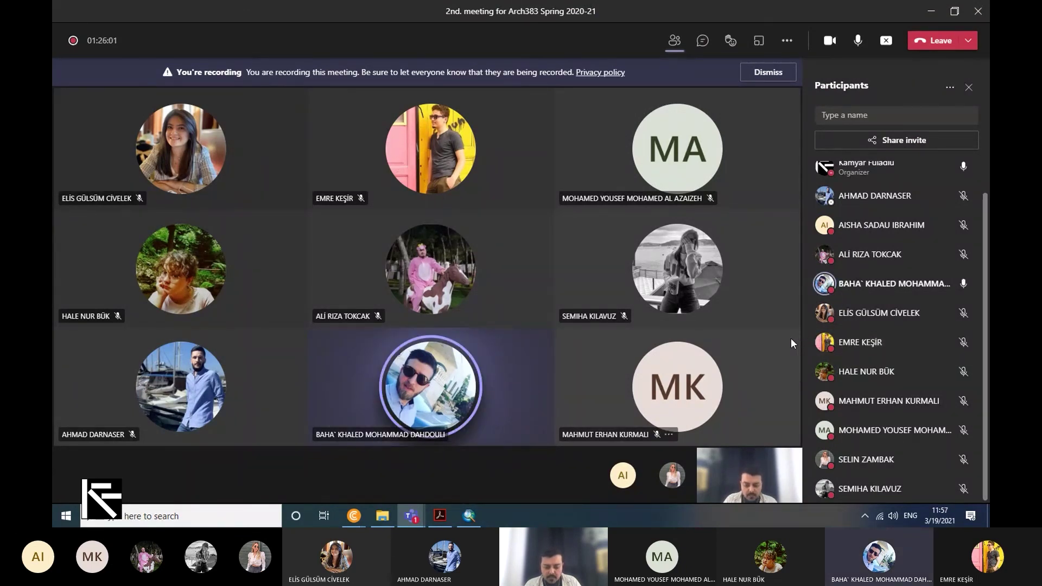
left_click(354, 518)
left_click(416, 461)
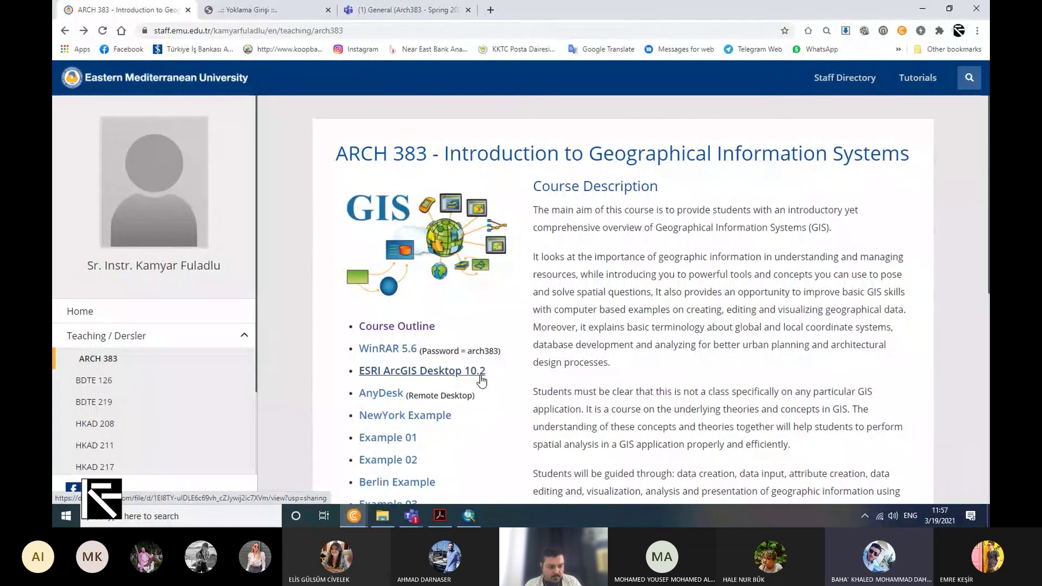
left_click(432, 372)
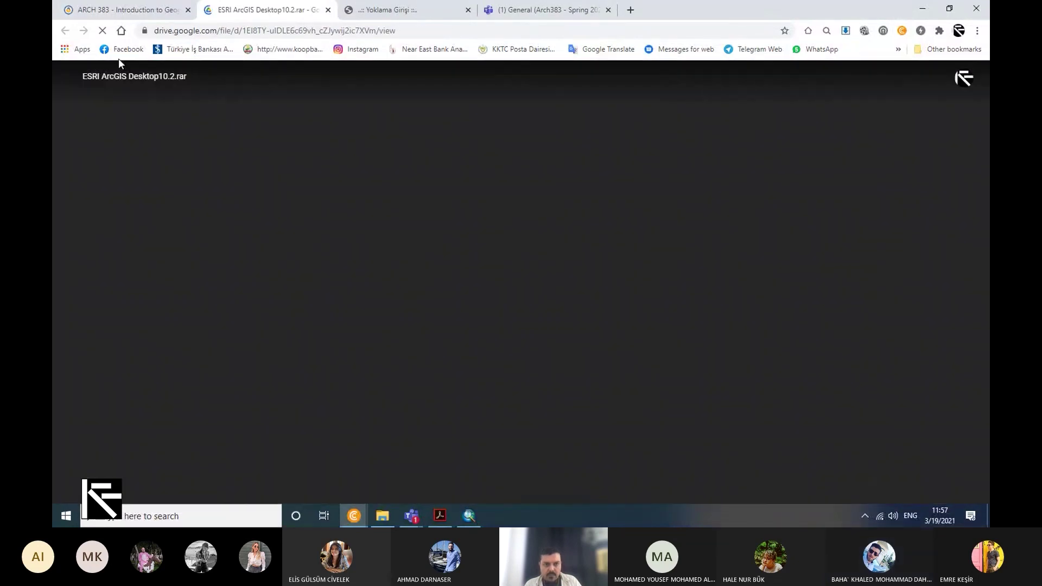
left_click(135, 10)
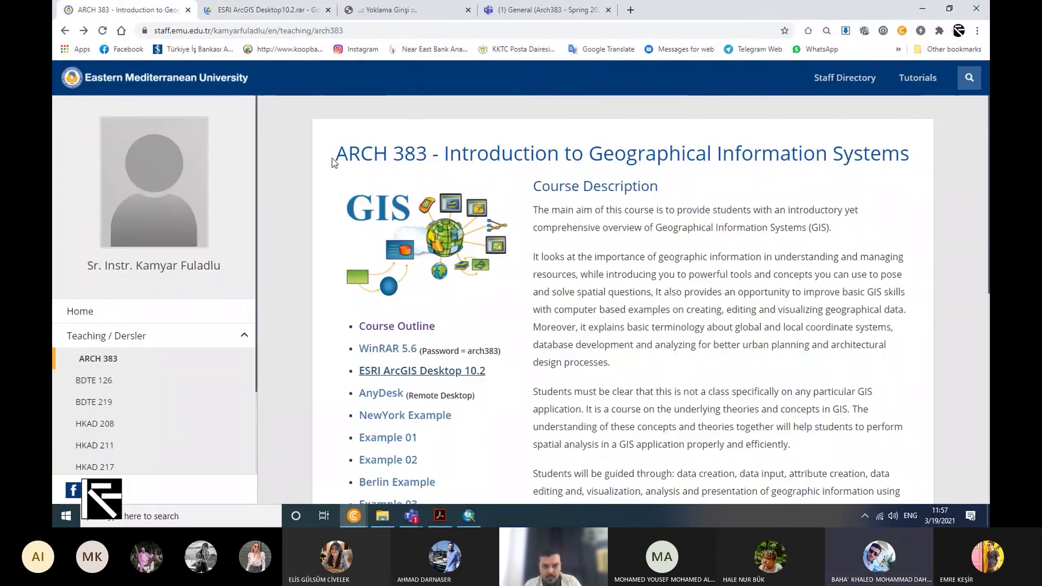
left_click(253, 7)
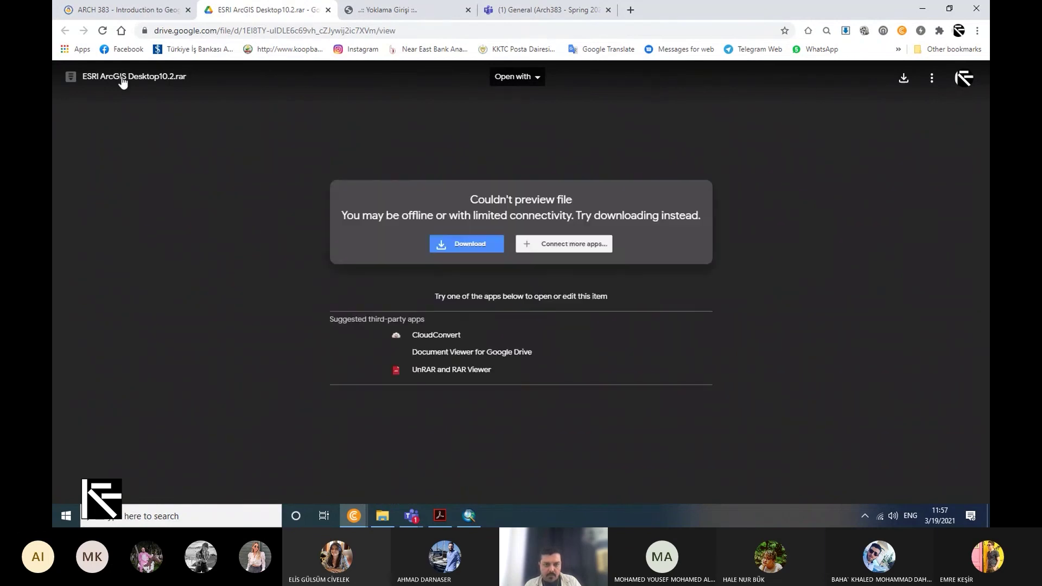
Start downloading ESRI ArcGIS Desktop10.2.rar from Google Drive despite the virus scan notice, cancel the save and return to the ARCH 383 page
left_click(480, 245)
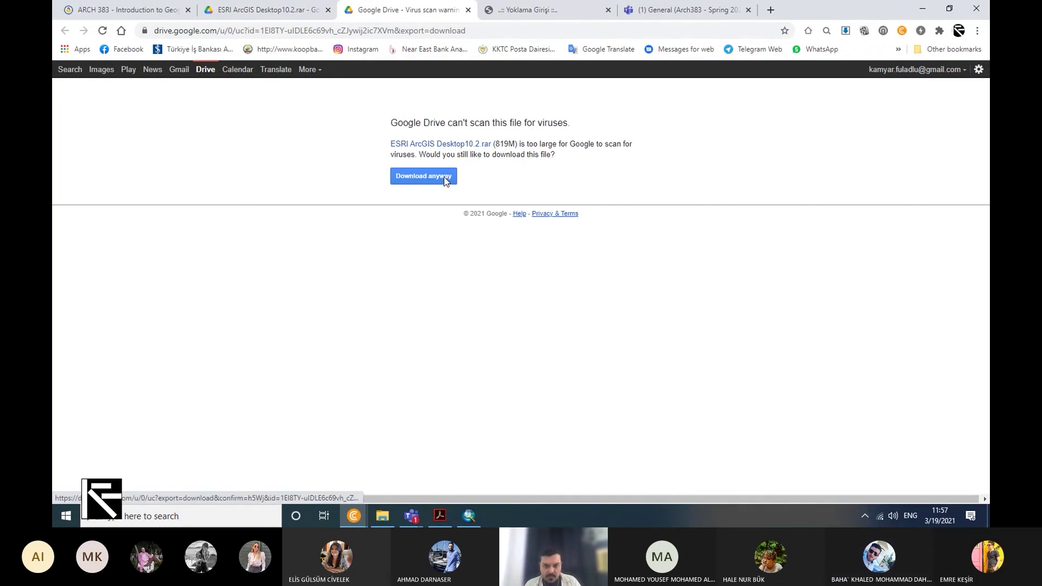
left_click(433, 178)
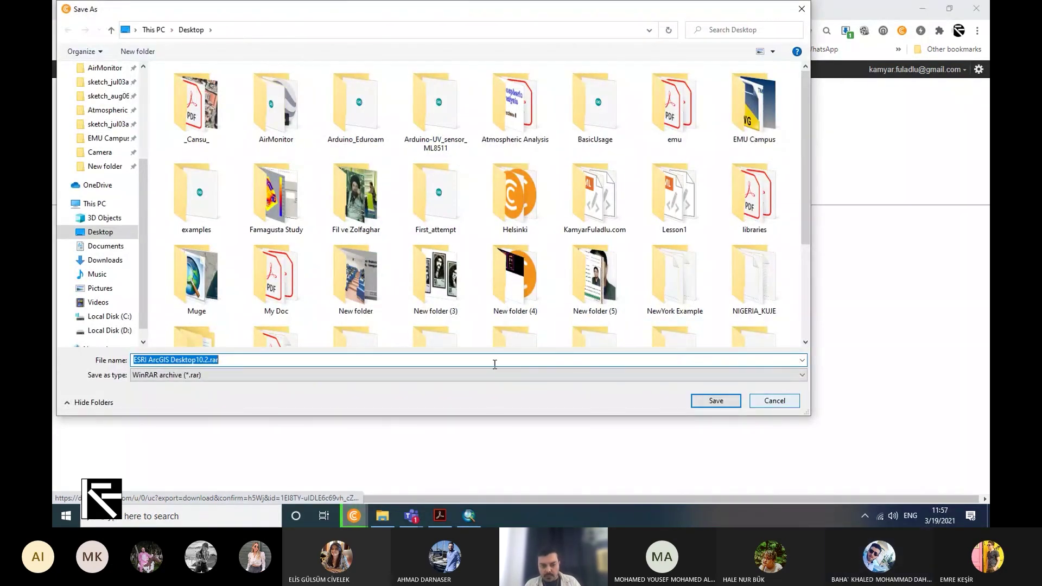
left_click(774, 401)
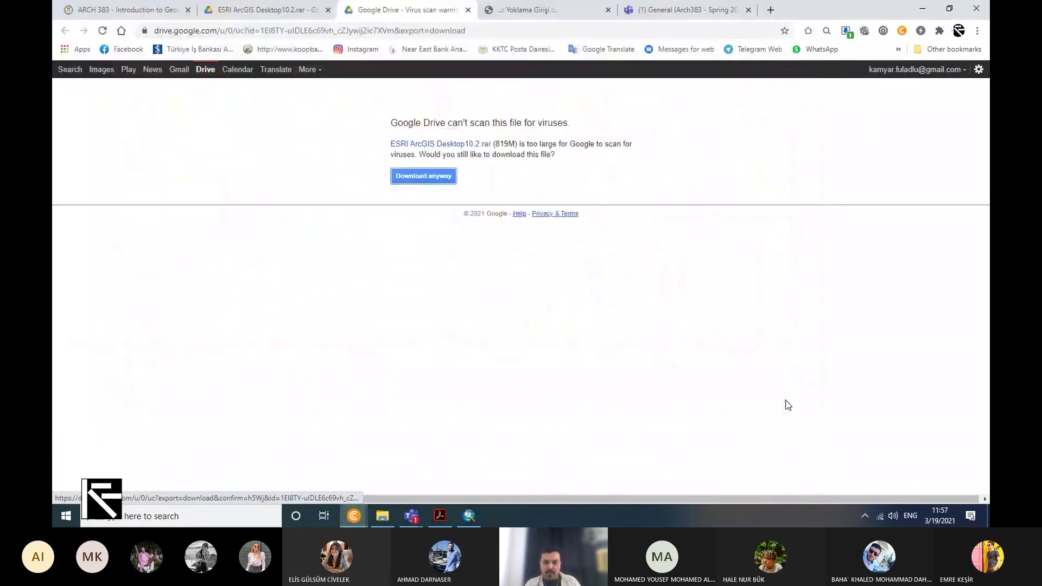
left_click(235, 13)
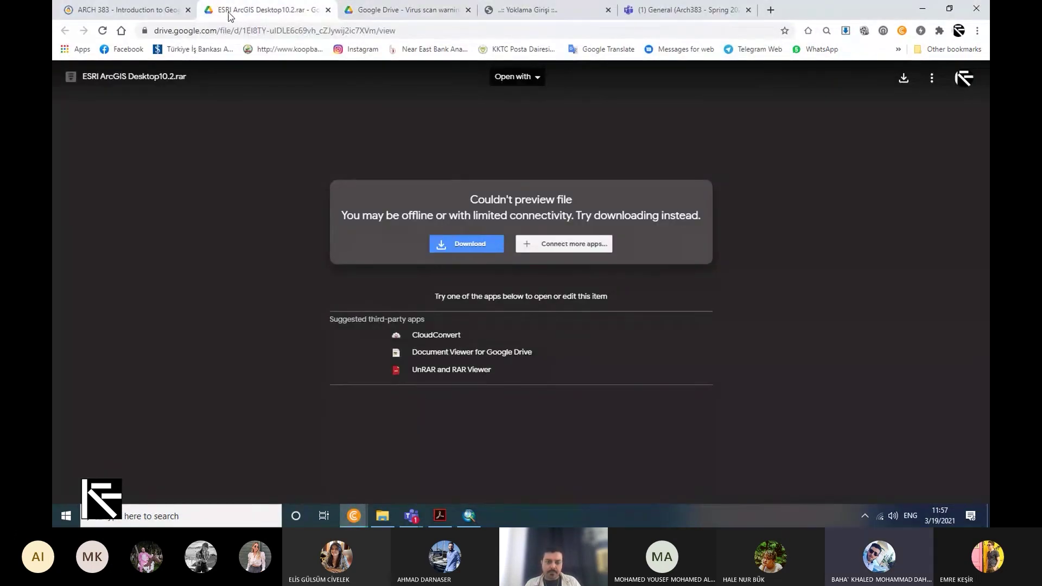
left_click(152, 16)
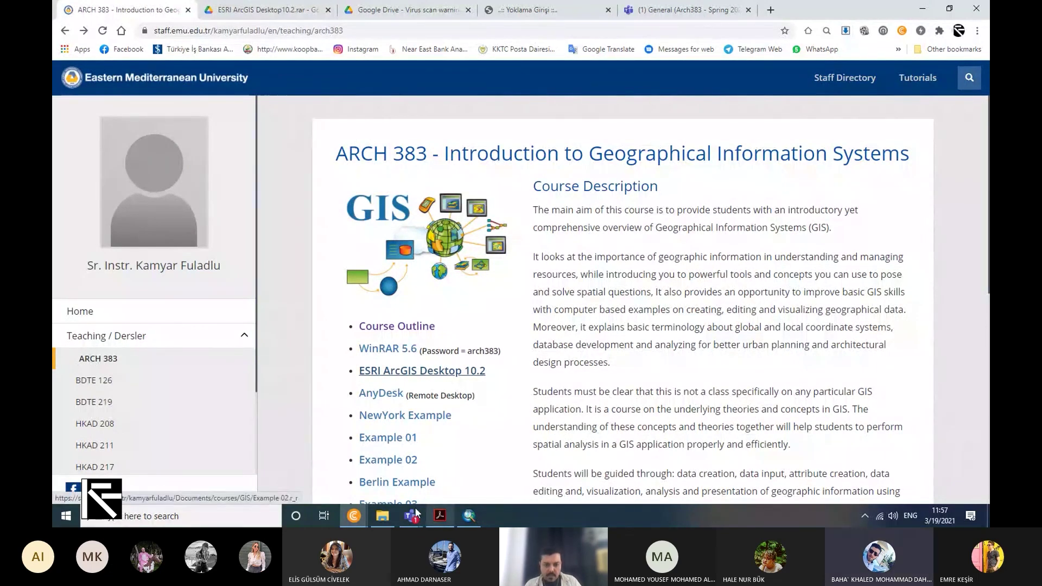
Switch to File Explorer, go to the Other Data folder under GIS and open the ESRI ArcGIS Desktop10.2.rar archive
left_click(383, 515)
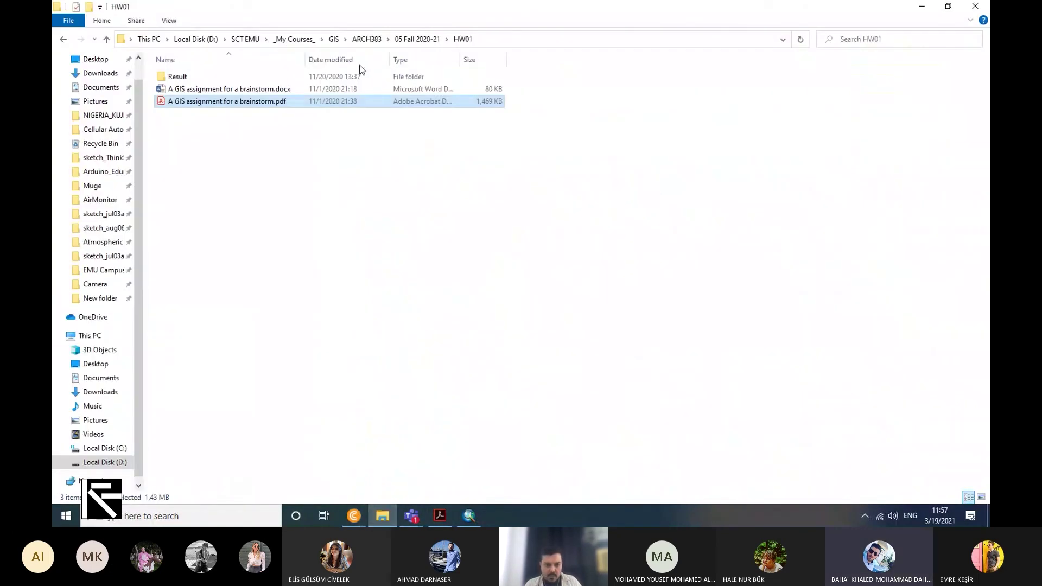
left_click(417, 39)
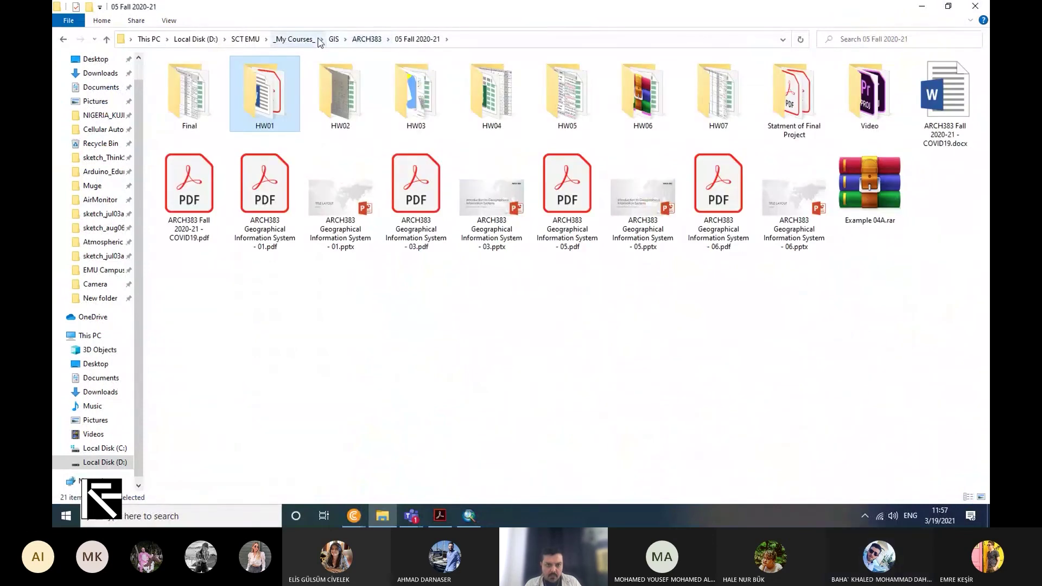
left_click(334, 39)
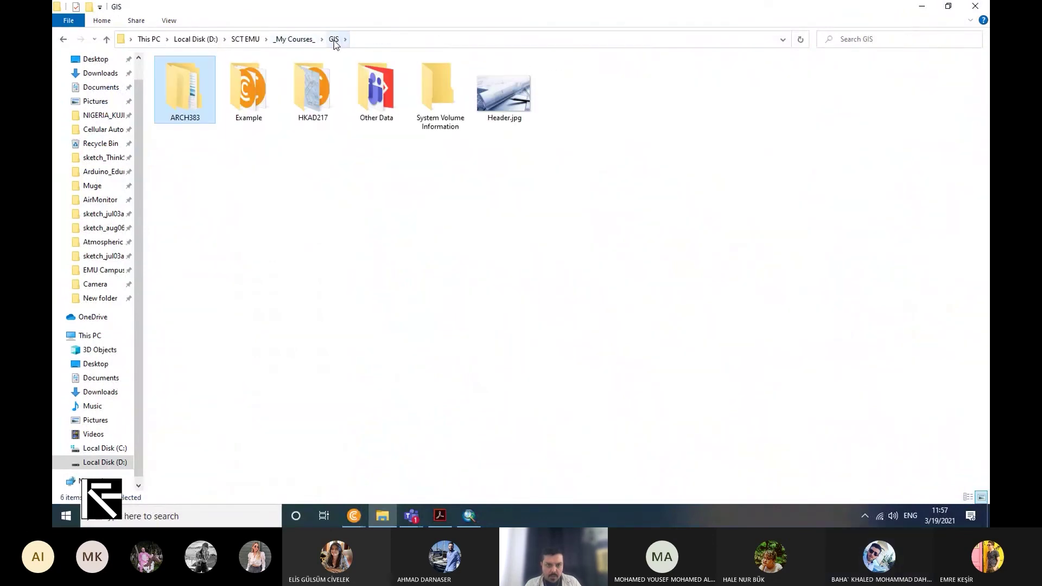
double_click(368, 99)
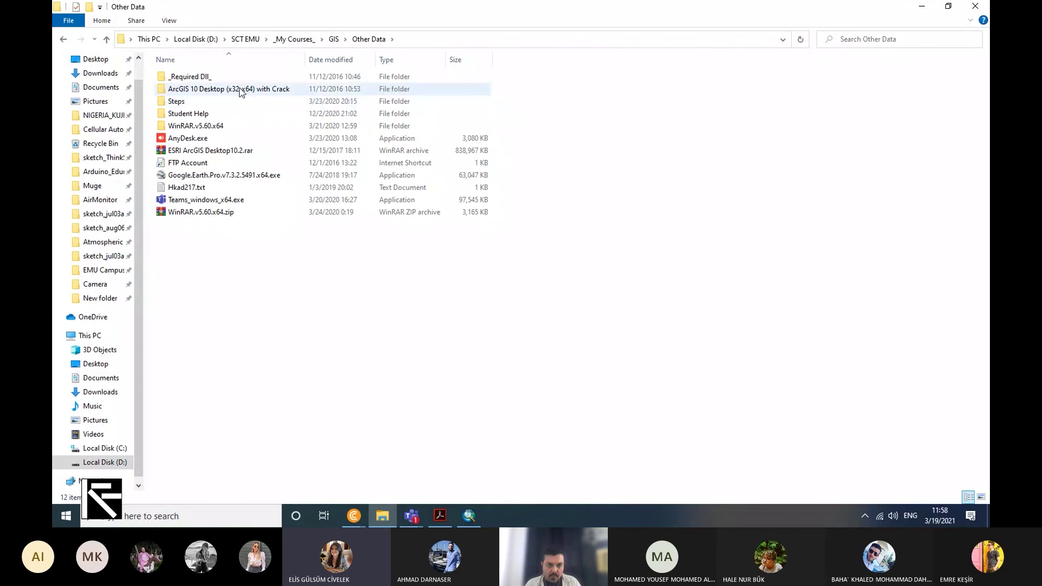
left_click(237, 215)
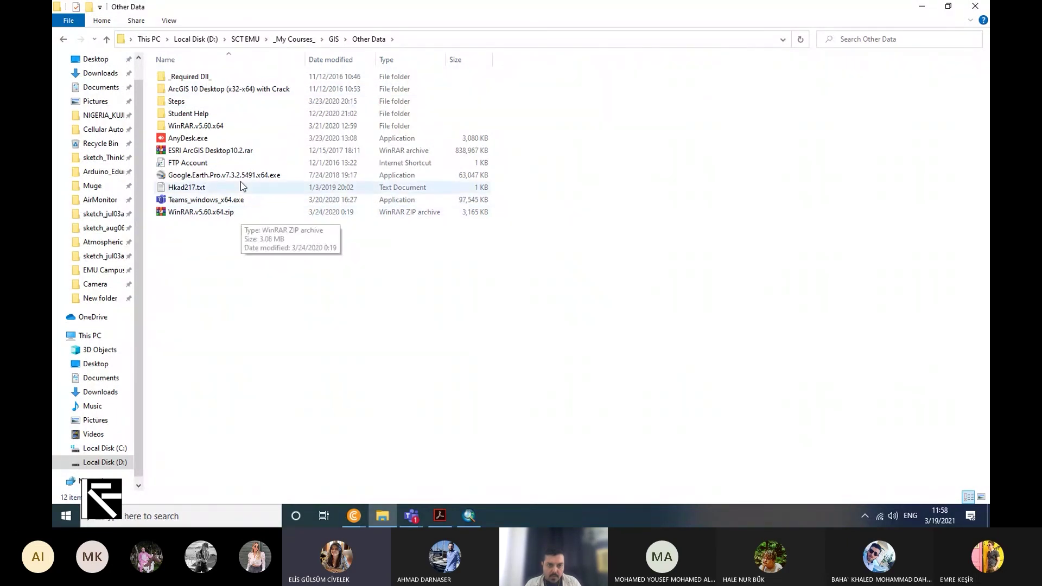
left_click(253, 153)
double_click(253, 155)
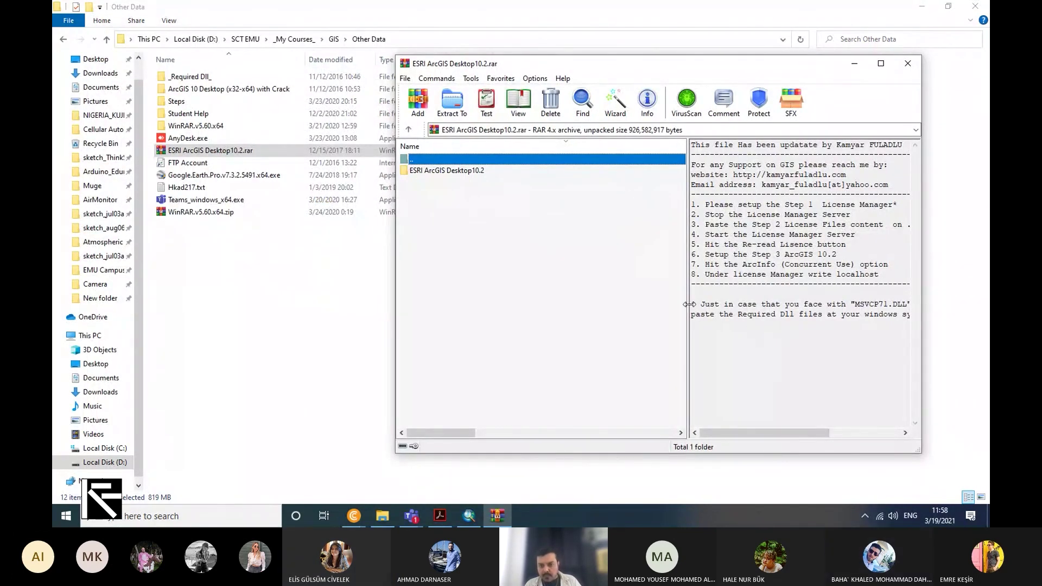
Widen the archive's comment area, highlight the Step 1 instruction, and select the Step 1 License Manager folder inside ESRI ArcGIS Desktop10.2
left_click_drag(687, 303, 618, 304)
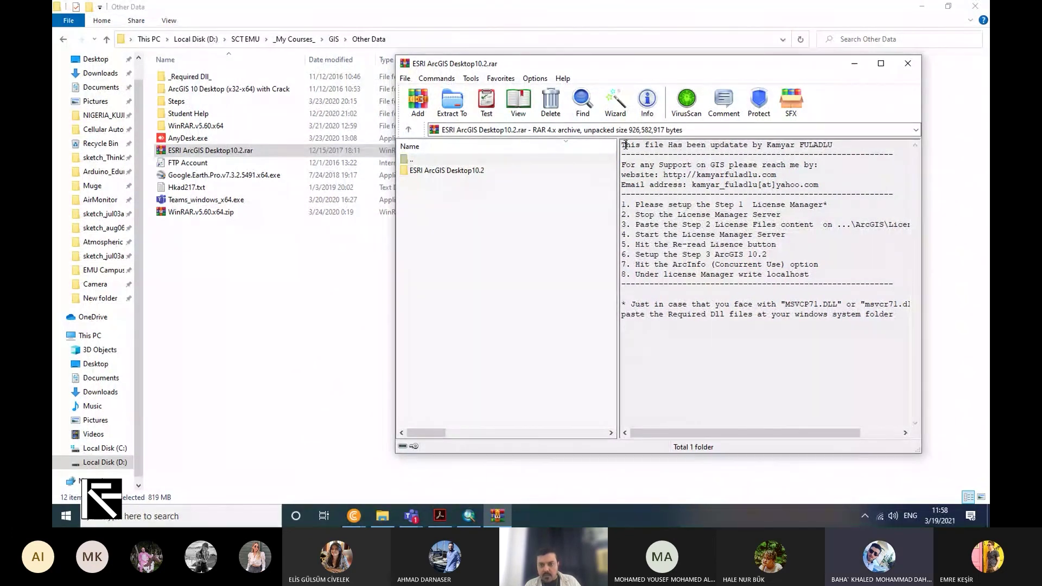
left_click_drag(626, 145, 743, 145)
left_click_drag(631, 204, 756, 205)
double_click(448, 172)
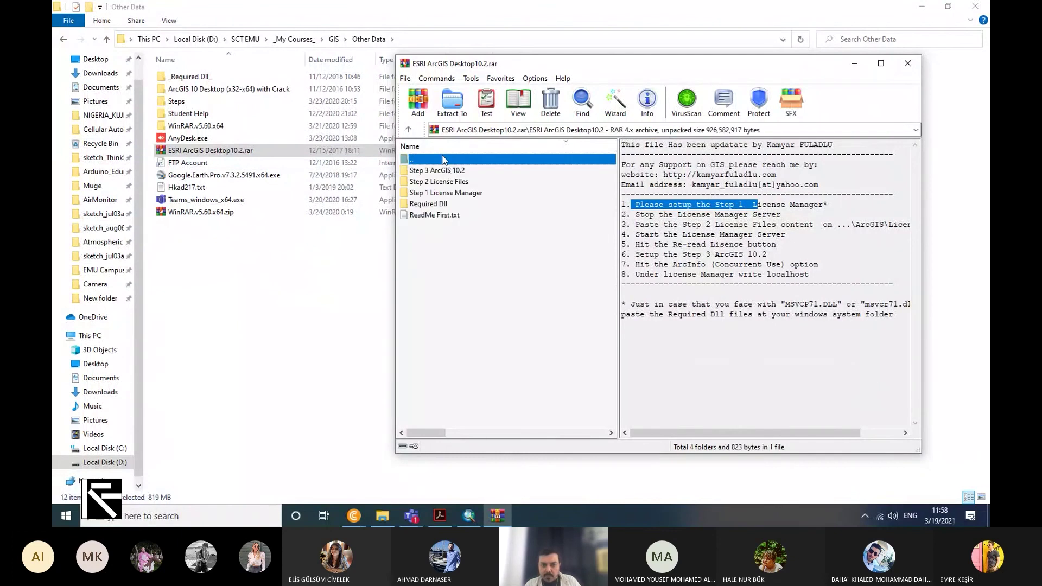
left_click(441, 195)
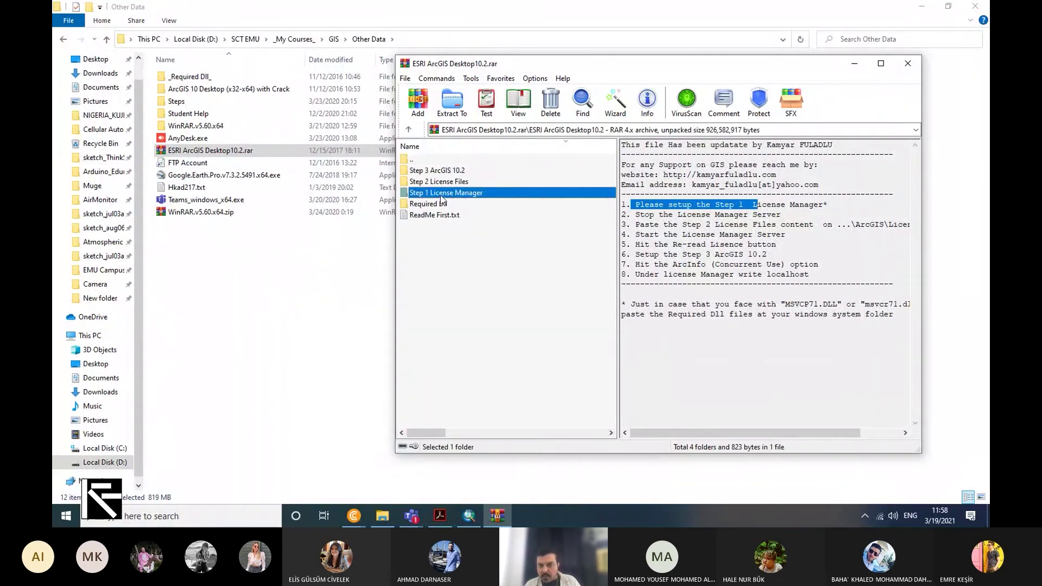
Review the remaining ArcGIS installation instructions in the archive comment, including the full note about the required DLL files
left_click(687, 215)
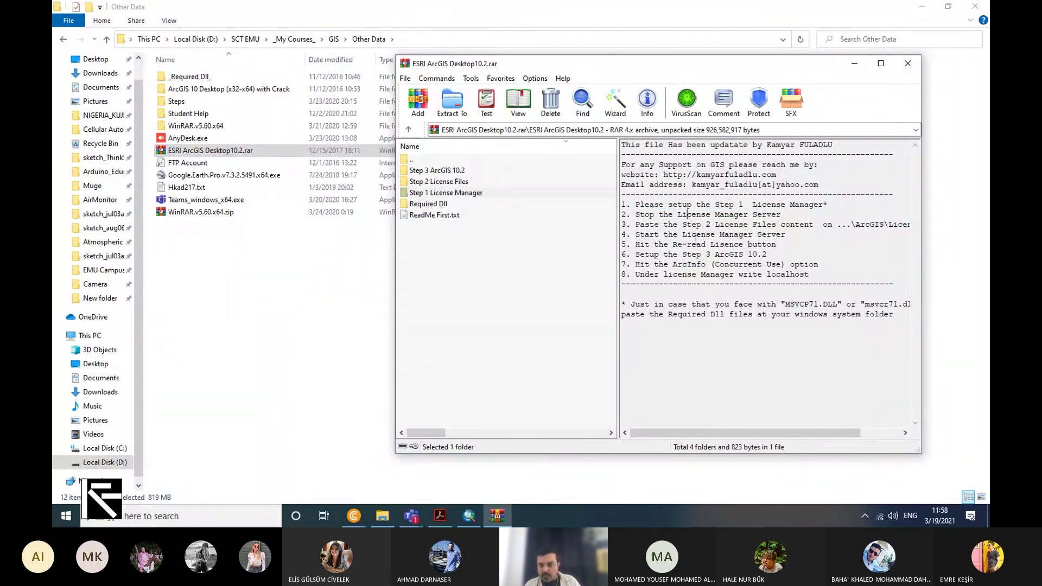
left_click_drag(696, 254, 704, 274)
left_click(807, 287)
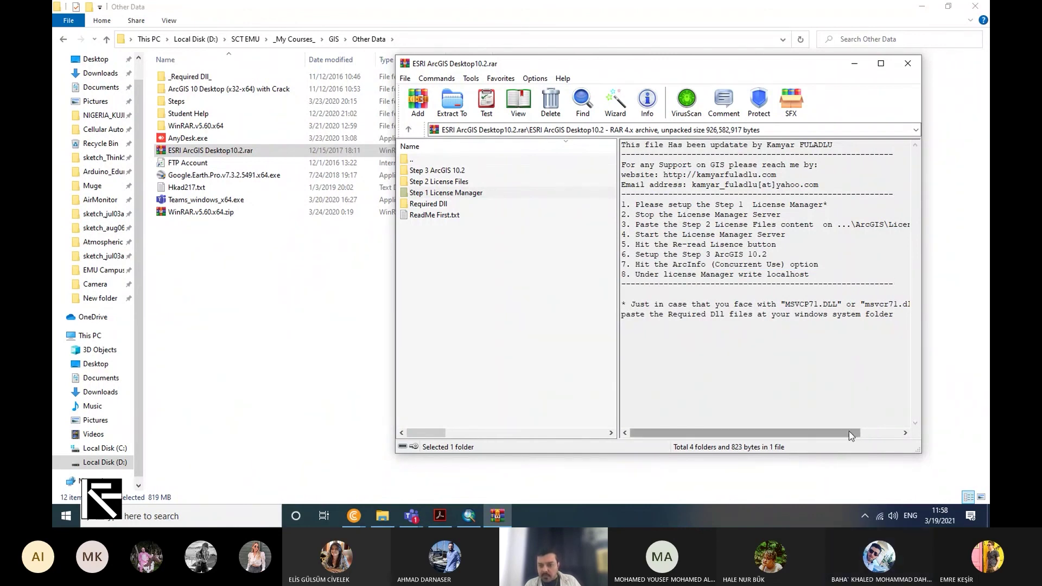
left_click_drag(857, 432, 887, 432)
left_click_drag(856, 317, 646, 314)
left_click(793, 323)
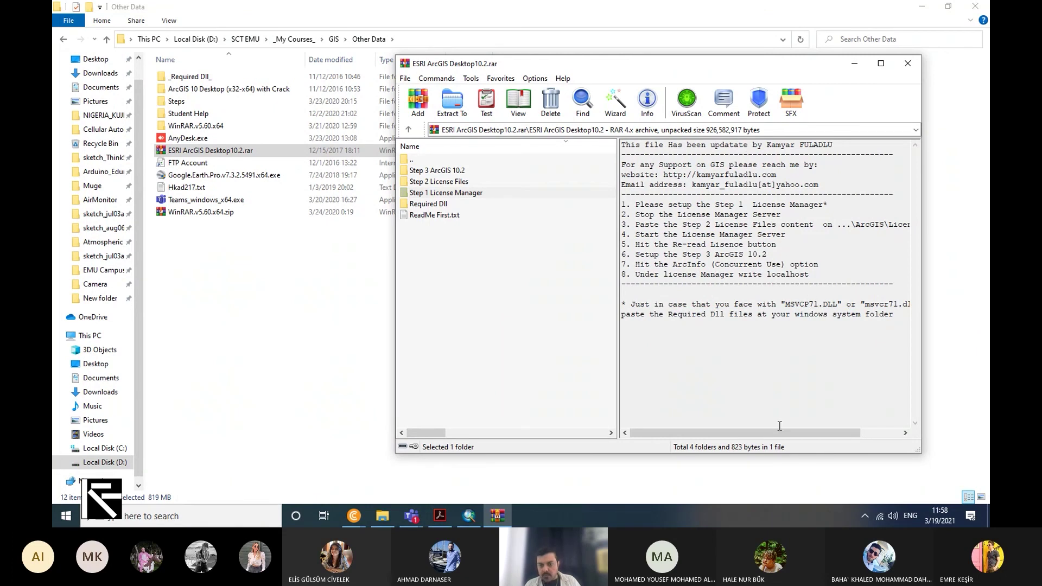
left_click_drag(784, 432, 715, 451)
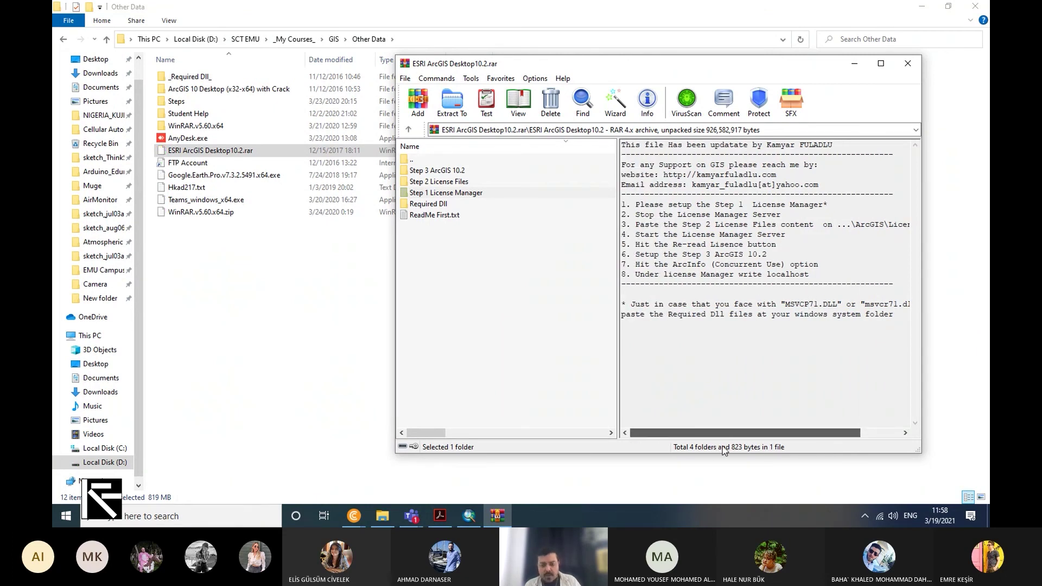
left_click_drag(759, 432, 806, 284)
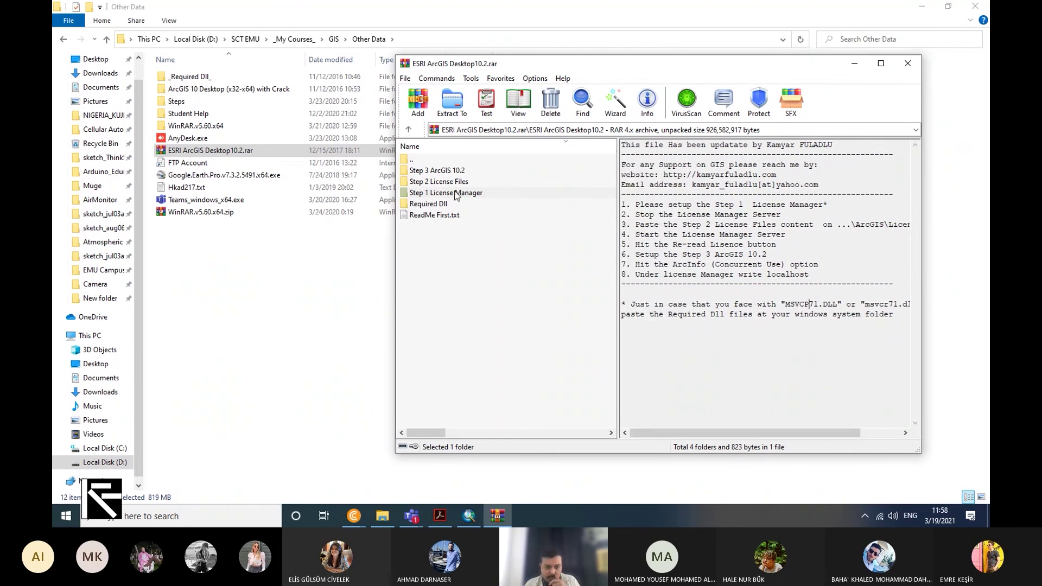
Go back to the archive's top level, close the archive and switch to the Teams window of the 2nd. meeting for Arch383
left_click(437, 159)
double_click(437, 159)
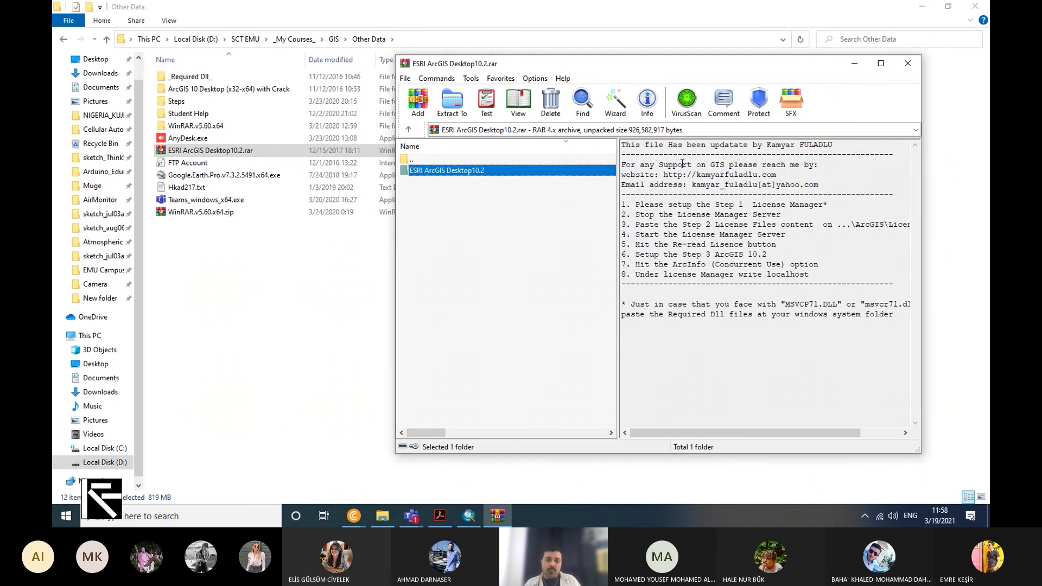
left_click(912, 64)
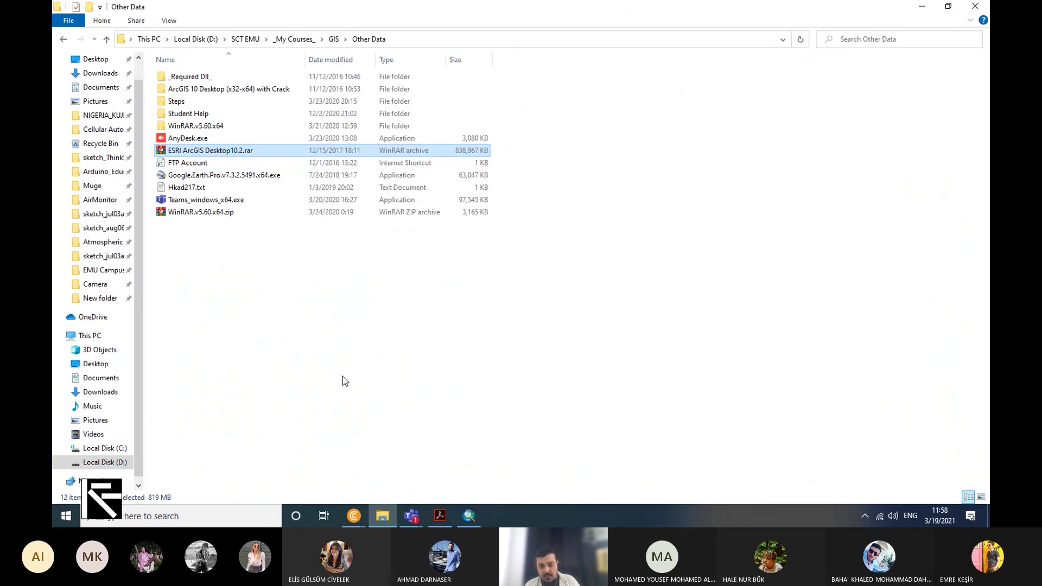
left_click(411, 515)
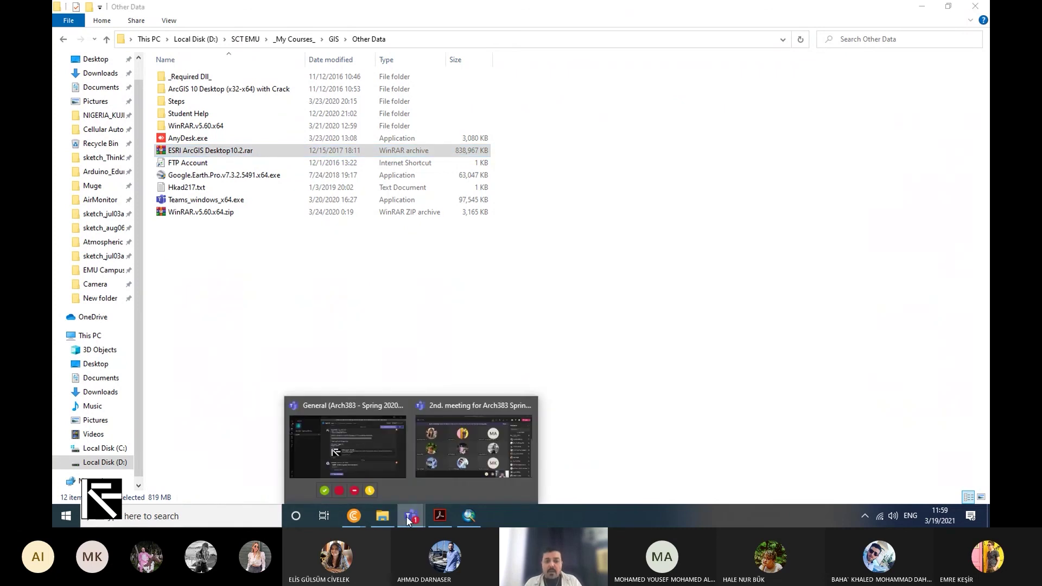
left_click(449, 399)
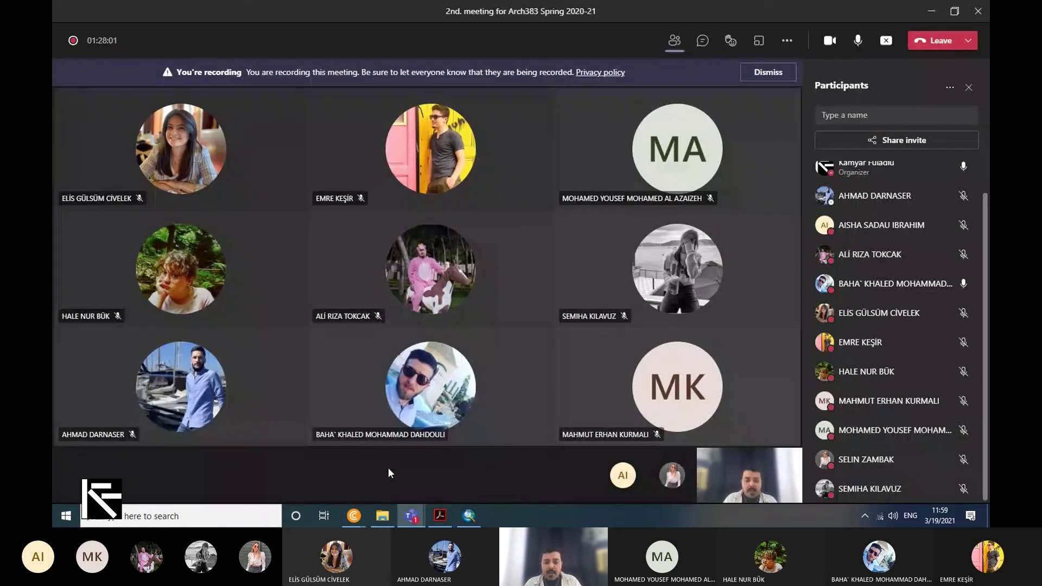